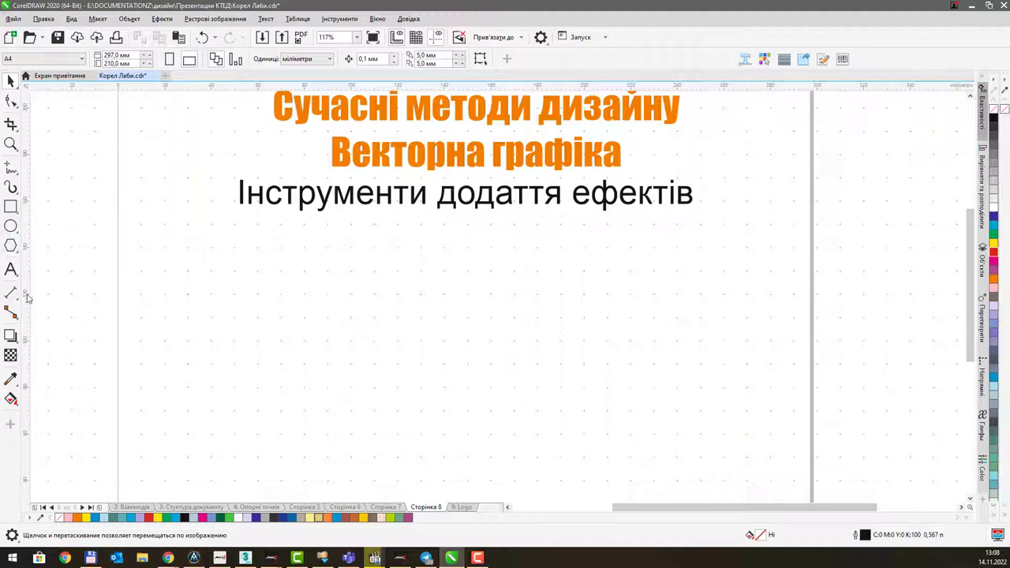
Draw a rectangle about 64 × 25 mm under the heading text and fill it with red.
left_click(10, 337)
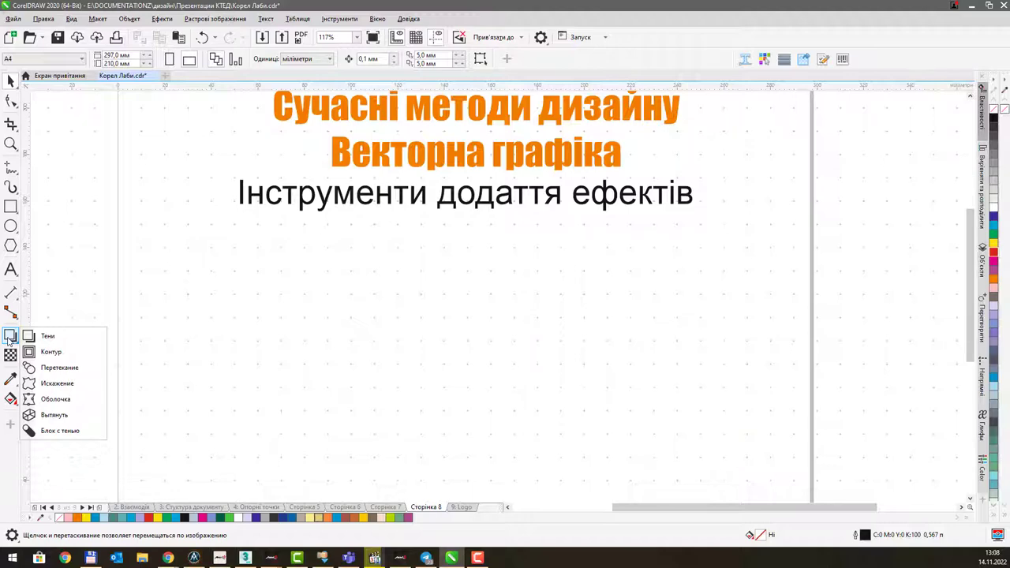
left_click(10, 206)
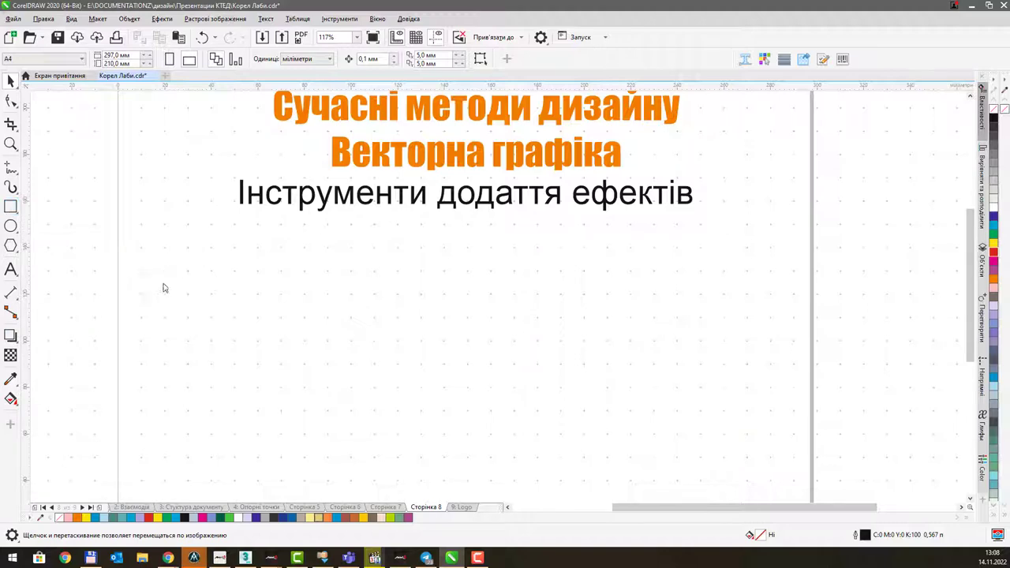
left_click_drag(169, 248, 321, 307)
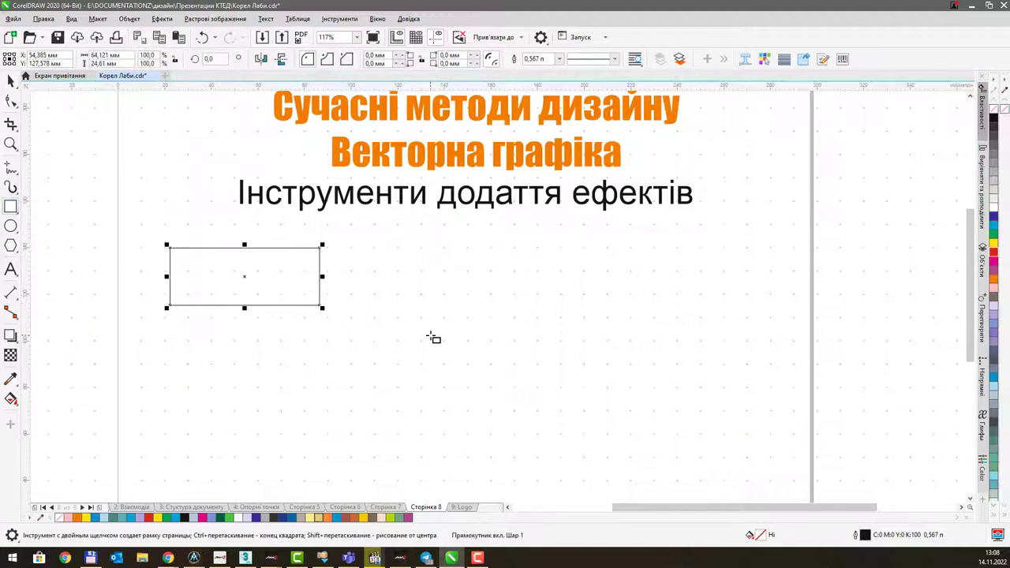
left_click(993, 253)
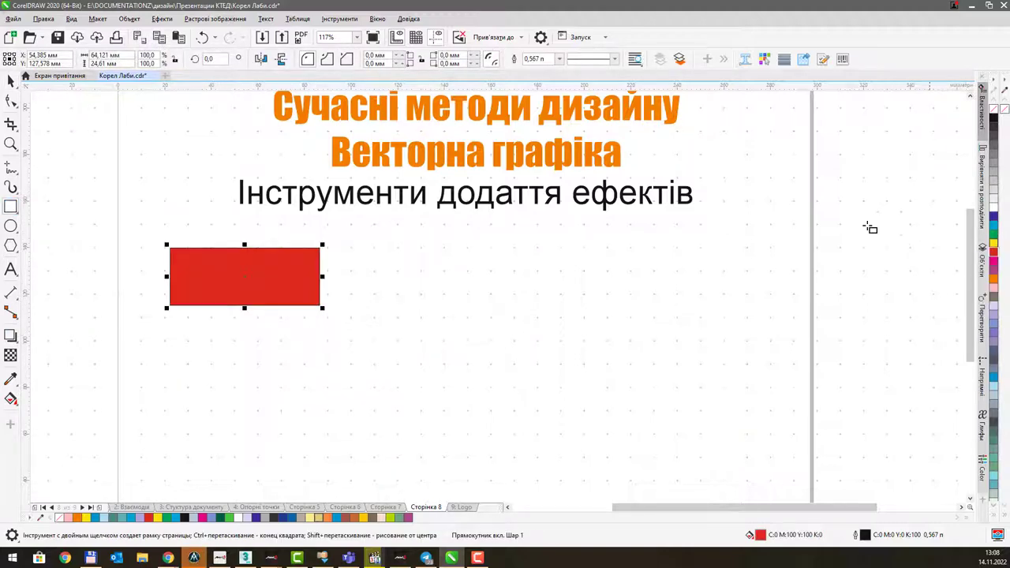
Set the red rectangle's outline width to 8.0 pt.
left_click(557, 59)
left_click(556, 122)
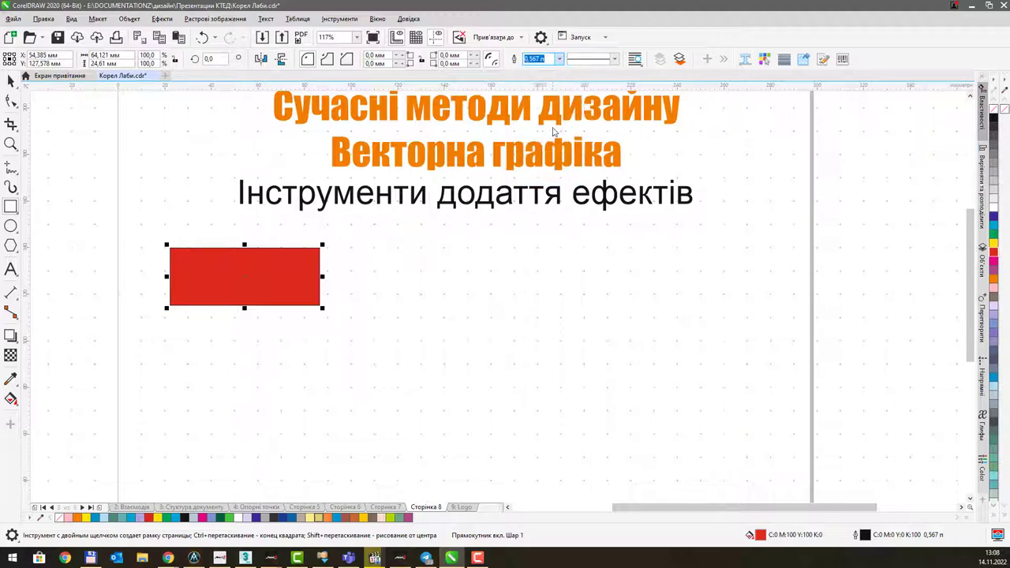
left_click(558, 62)
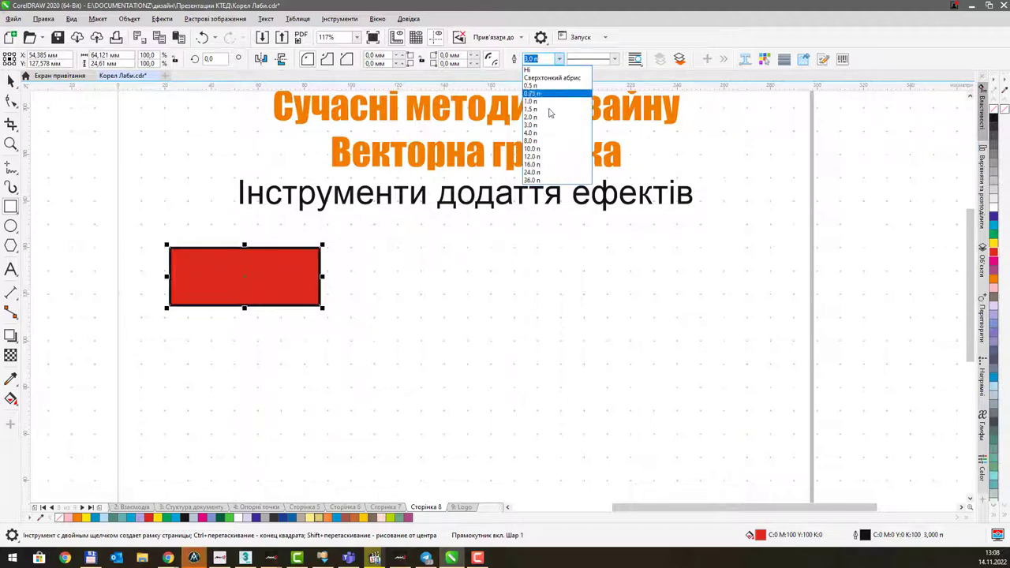
left_click(554, 124)
left_click(557, 59)
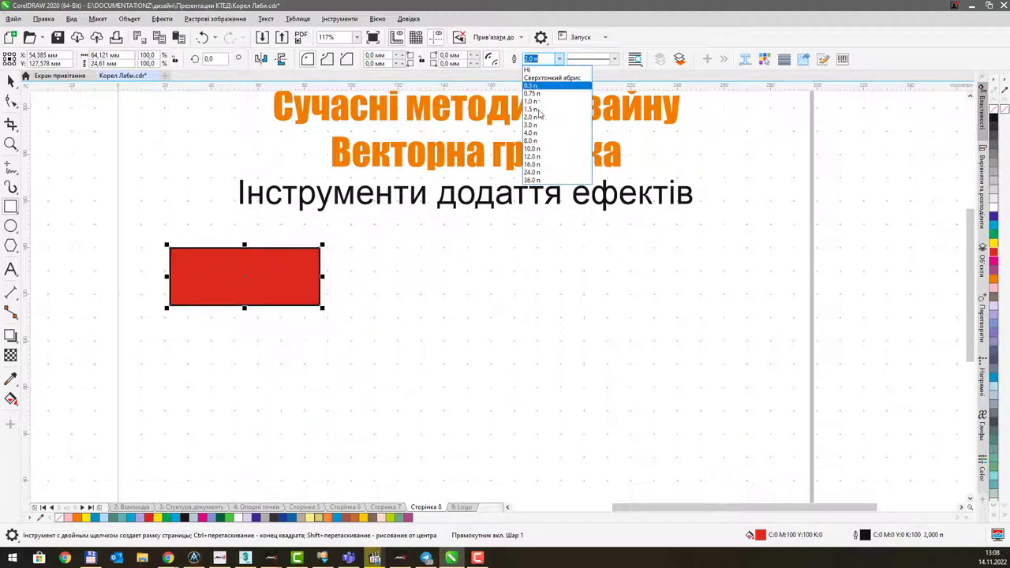
left_click(556, 142)
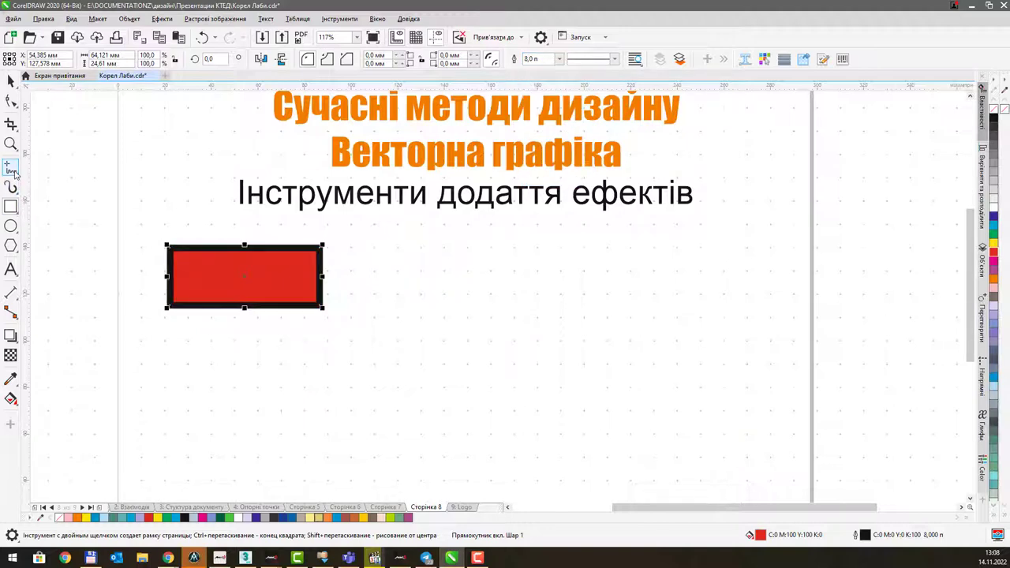
Draw a closed curve shaped like half of a broken heart, about 35 × 48 mm, with a jagged inner edge, beside the red rectangle.
left_click(16, 175)
left_click(490, 286)
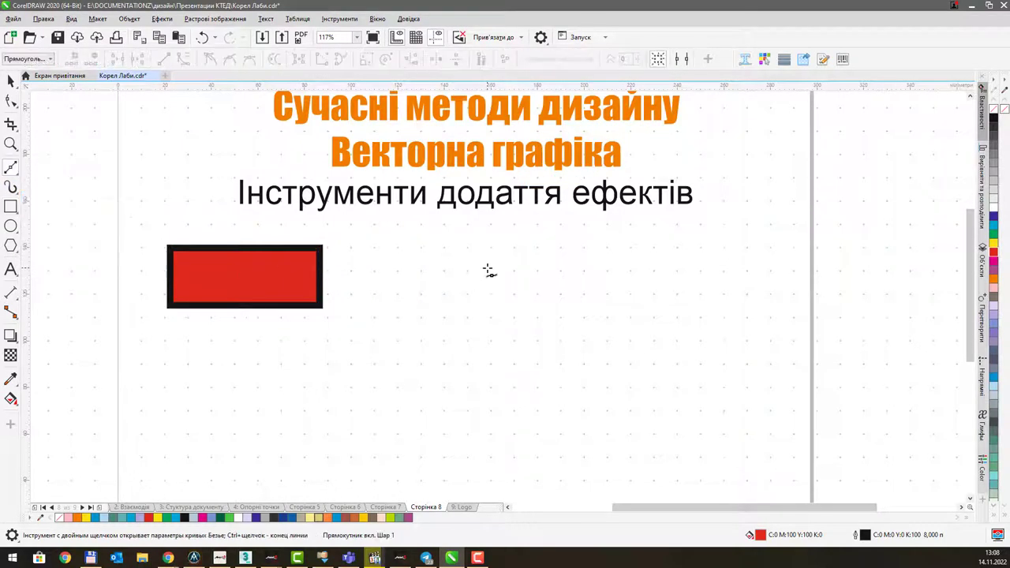
left_click(487, 268)
left_click_drag(453, 242, 439, 249)
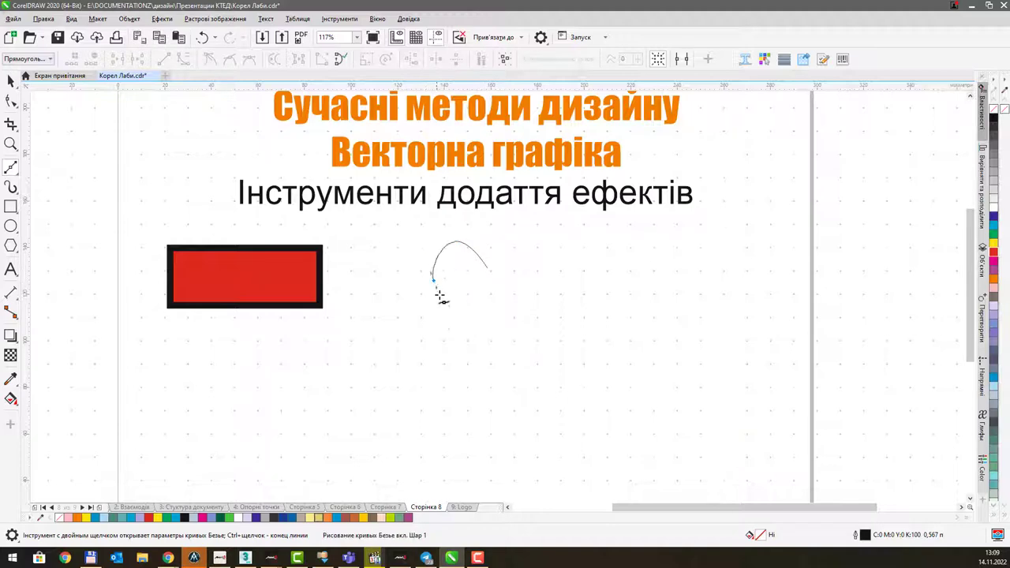
left_click(509, 351)
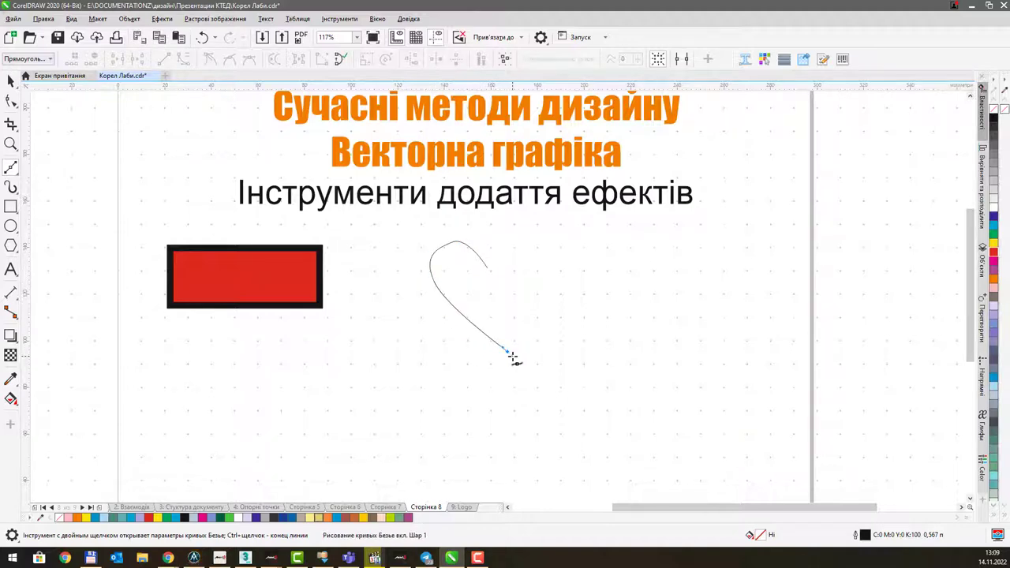
key("space")
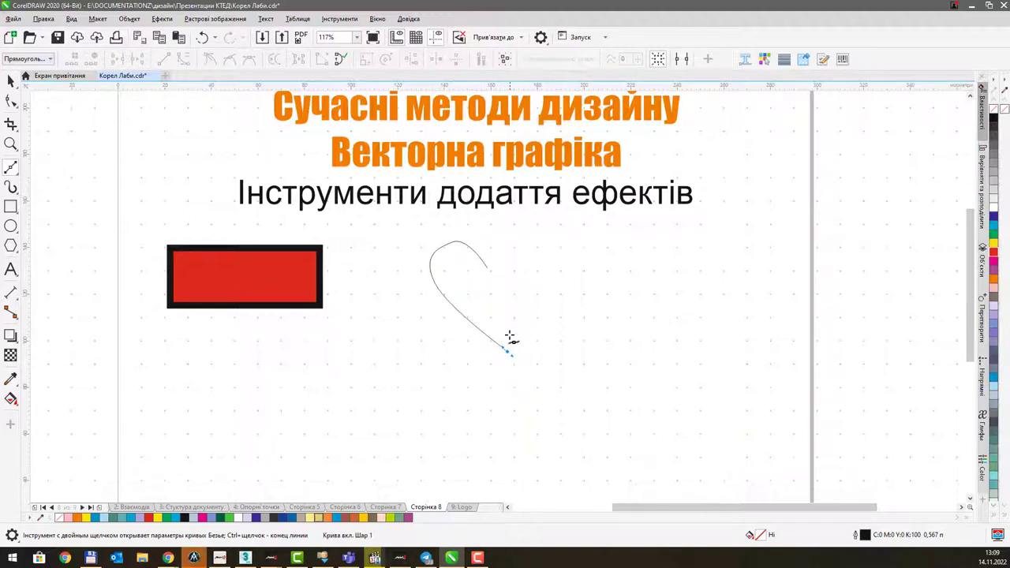
scroll(512, 331, "up", 2)
mouse_move(507, 348)
left_mouse_down()
mouse_move(494, 286)
mouse_move(459, 240)
mouse_move(462, 192)
left_mouse_up()
scroll(473, 199, "down", 2)
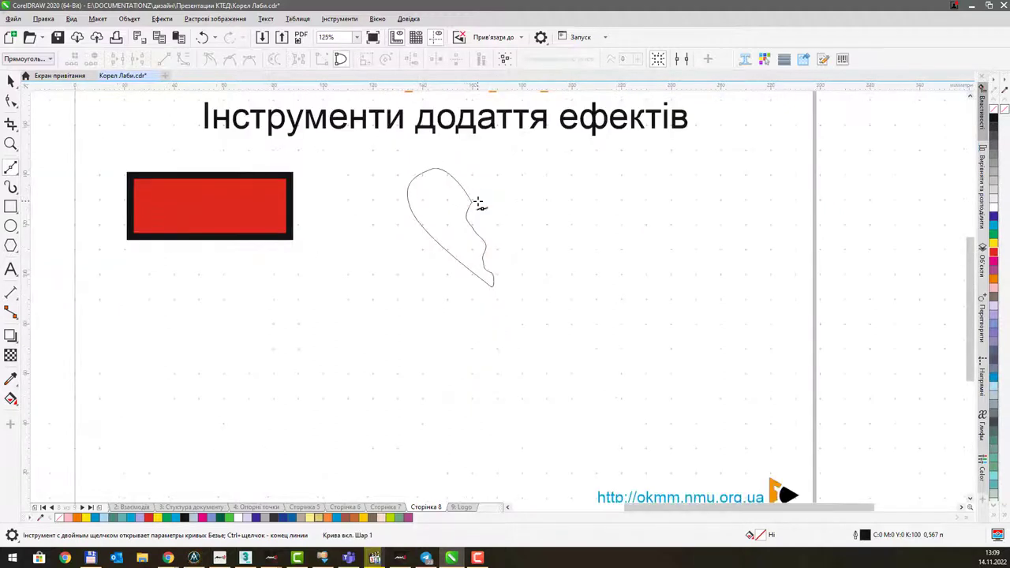
left_click_drag(487, 226, 446, 275)
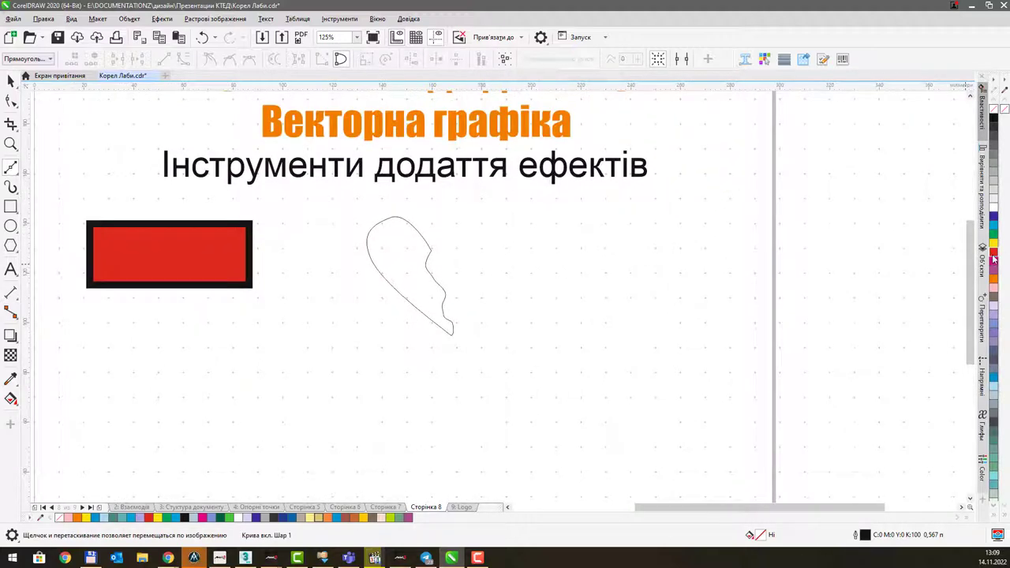
Fill the half-heart curve with red and set its outline width to 2.0 pt.
left_click(993, 257)
left_click_drag(462, 228, 439, 242)
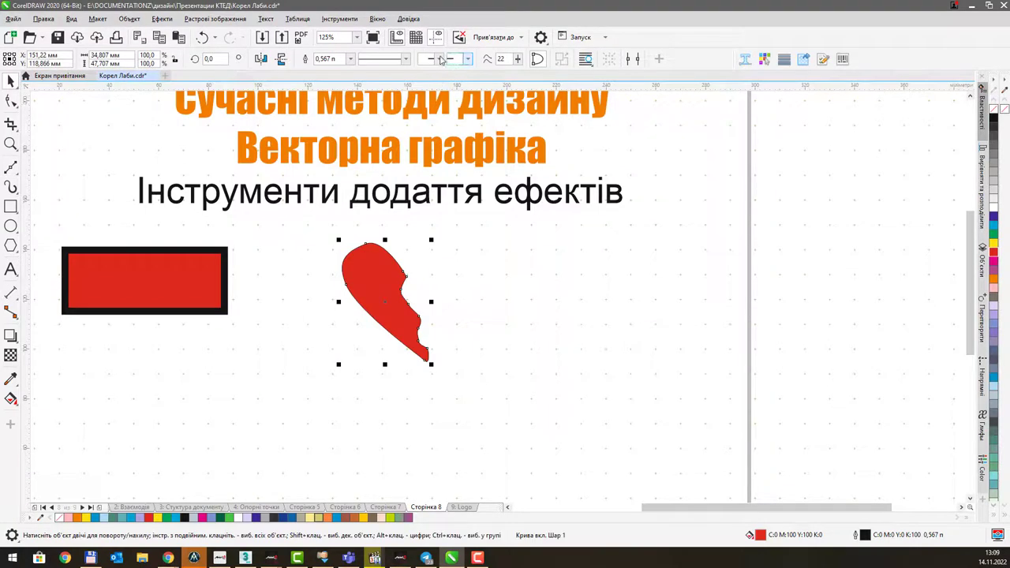
left_click(351, 58)
left_click(339, 117)
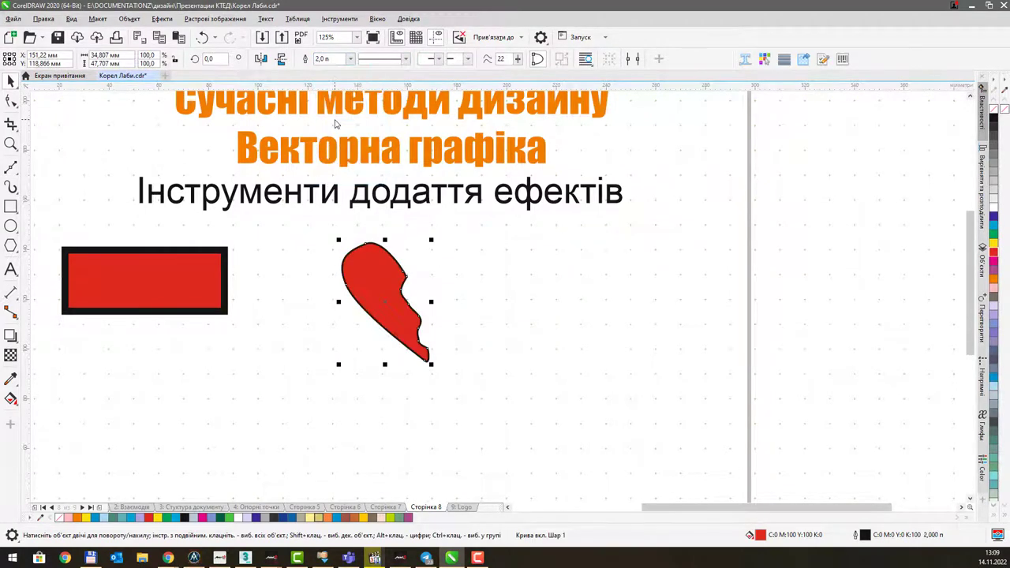
Duplicate the half heart, mirror the copy horizontally and place it opposite the original as the other half.
key("ctrl+d")
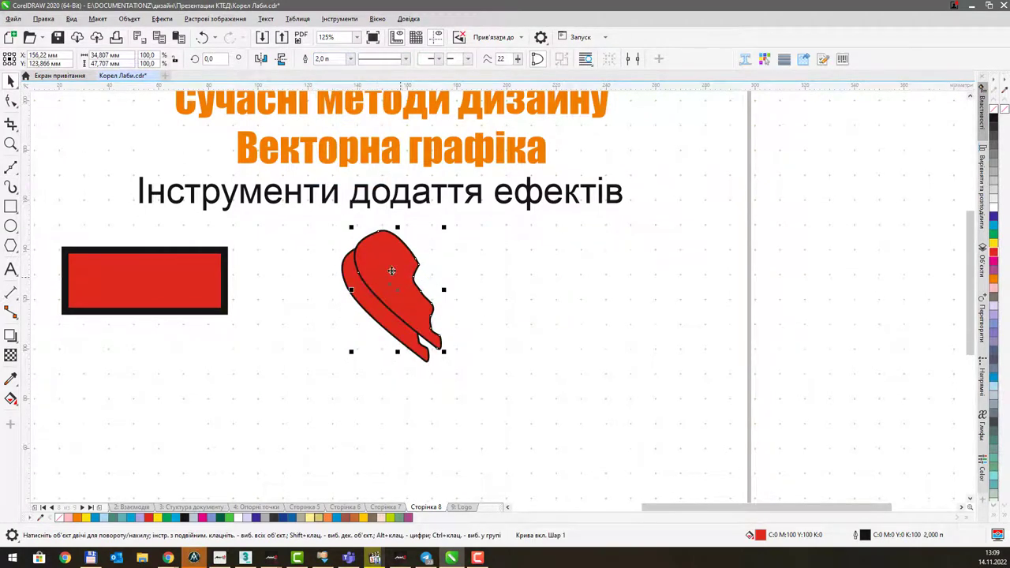
left_click(261, 60)
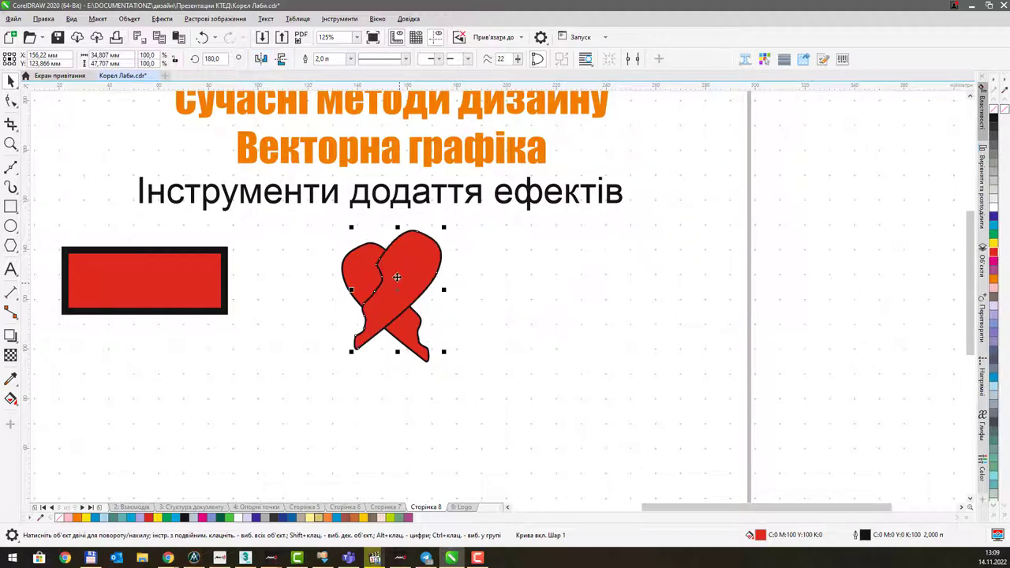
left_click_drag(397, 276, 477, 289)
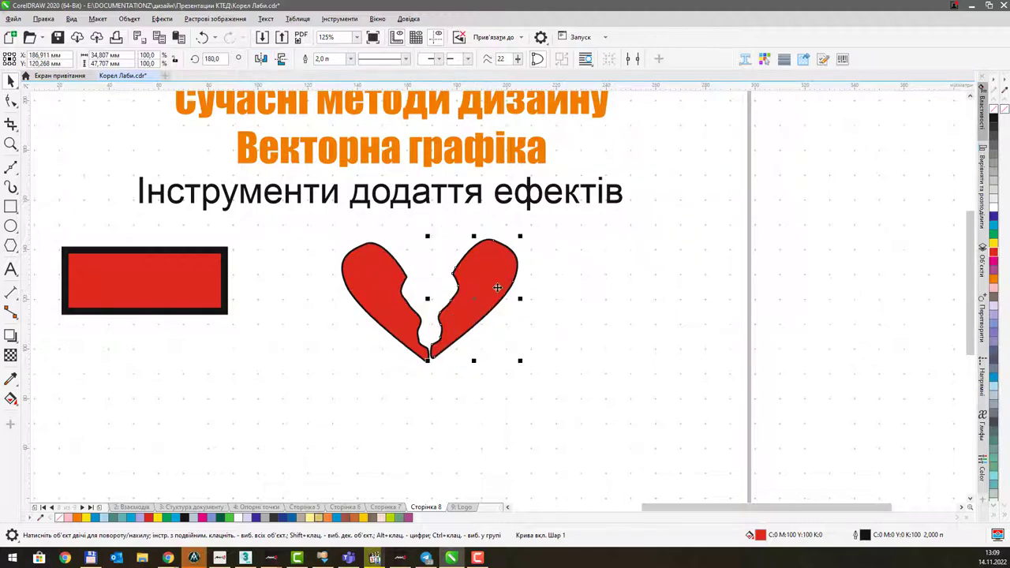
Rotate the mirrored heart half counterclockwise by about 22° and move it closer to the original half.
left_click(483, 267)
left_click_drag(521, 234, 490, 221)
mouse_move(481, 281)
left_mouse_down()
mouse_move(466, 271)
mouse_move(464, 281)
left_mouse_up()
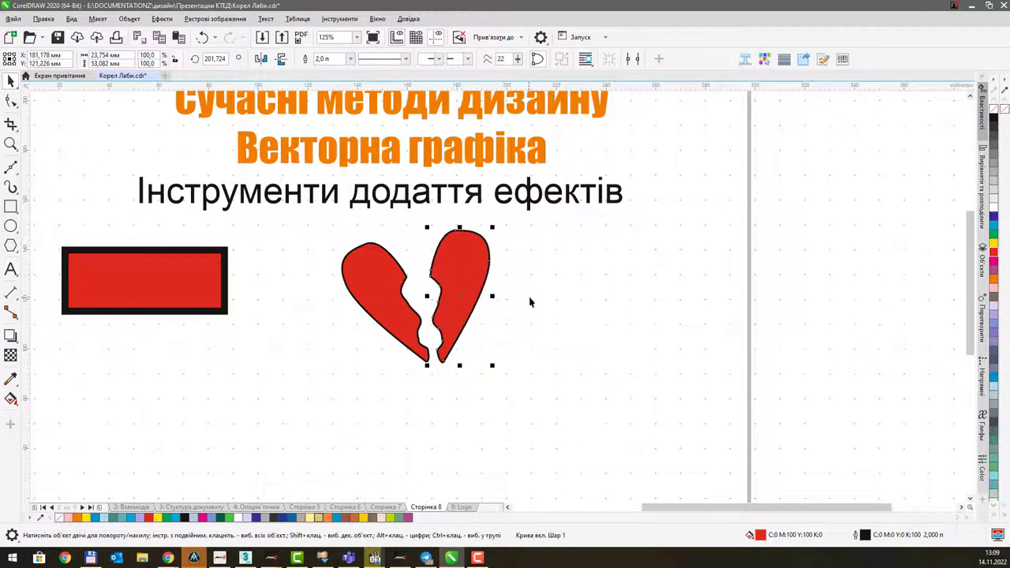
left_click(531, 311)
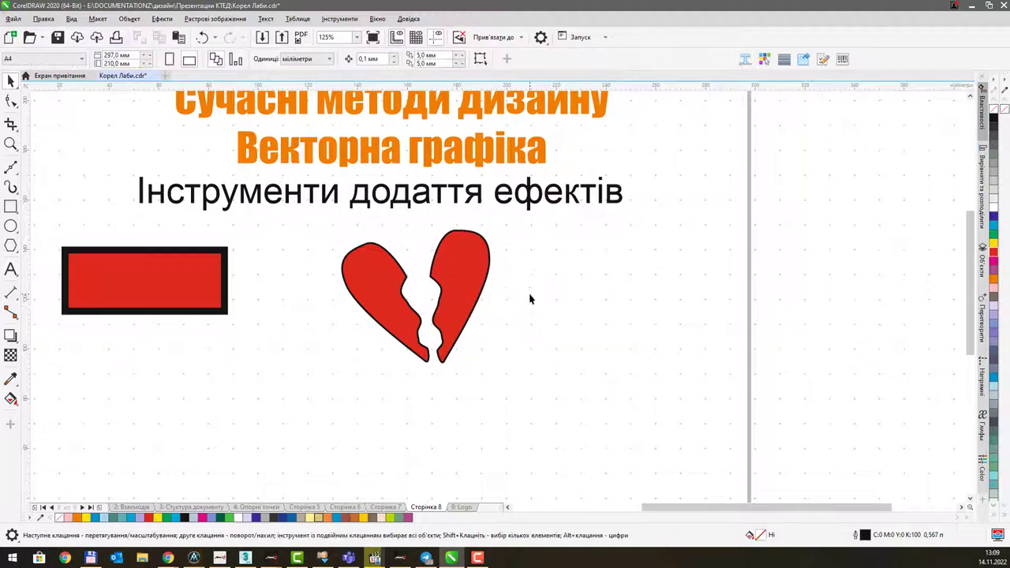
left_click_drag(532, 298, 561, 303)
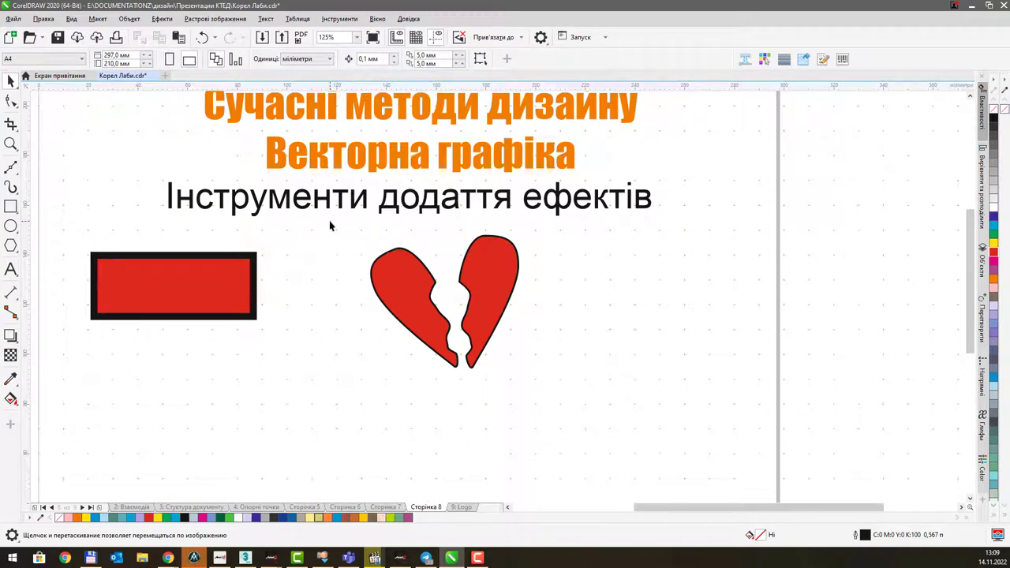
Draw a closed arrow shape with straight segments running diagonally across both heart halves, and fill it with blue (C100 M100 Y0 K0).
left_click(10, 167)
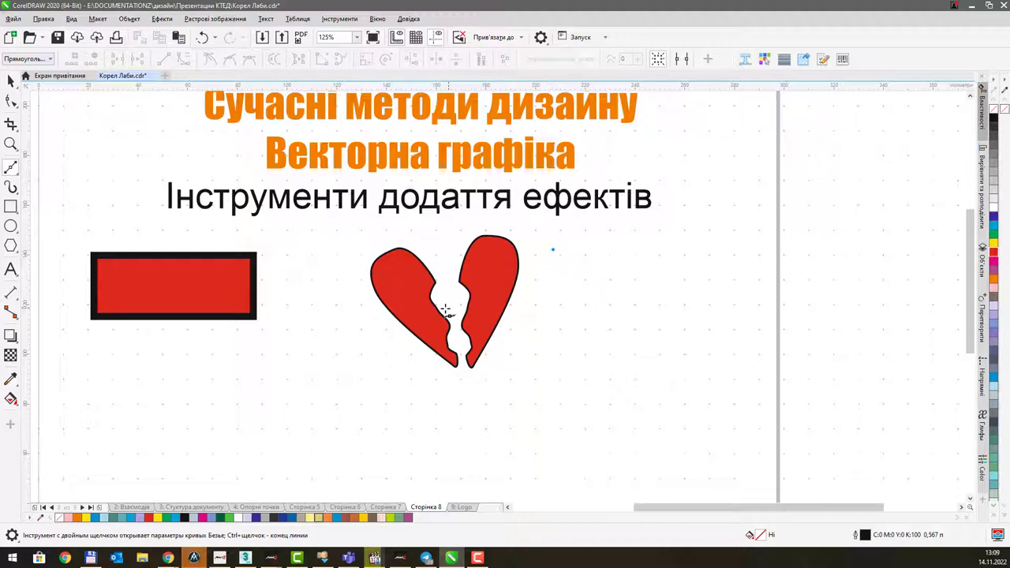
left_click(379, 330)
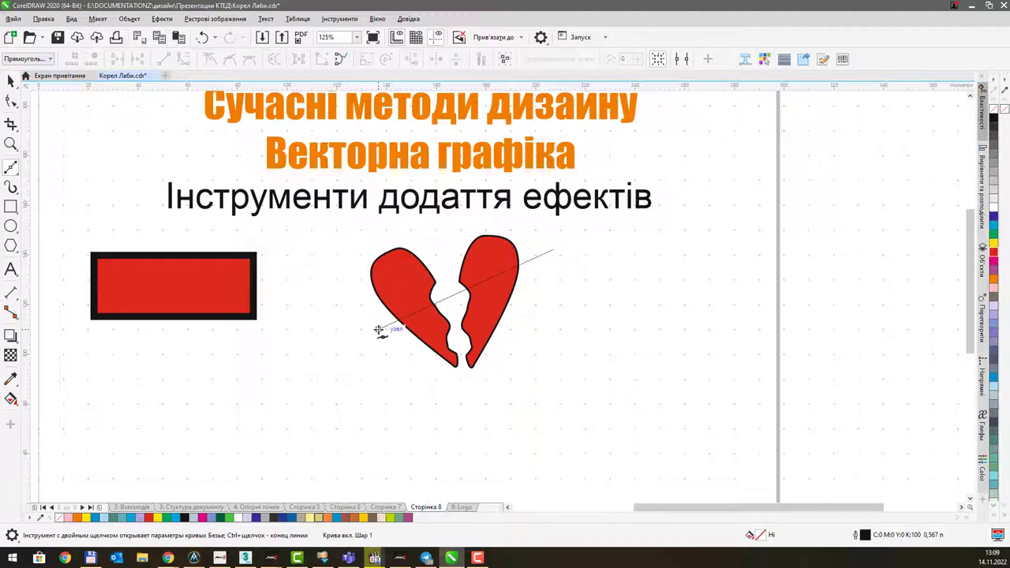
left_click_drag(376, 346, 401, 347)
left_click(540, 271)
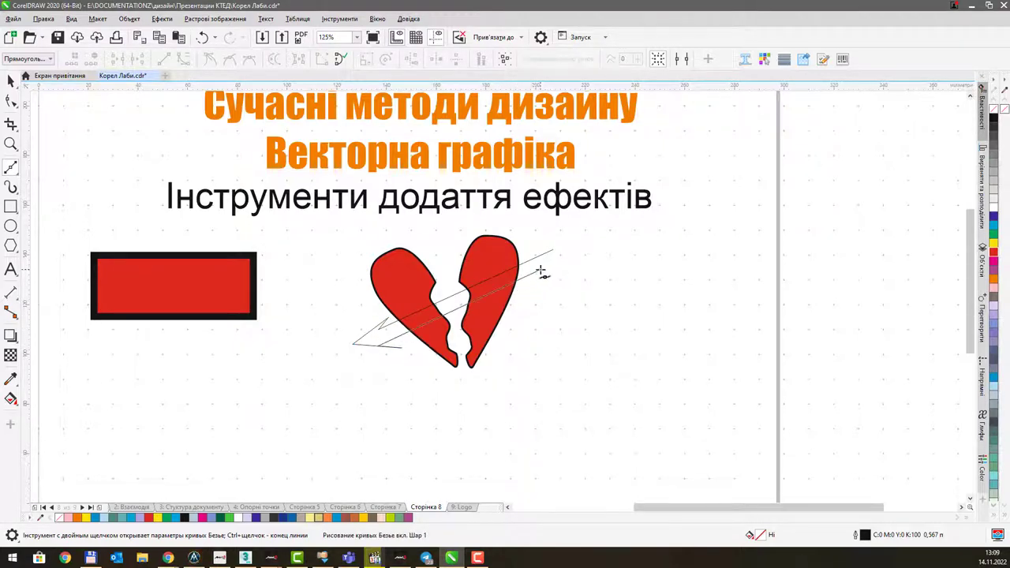
left_click(541, 286)
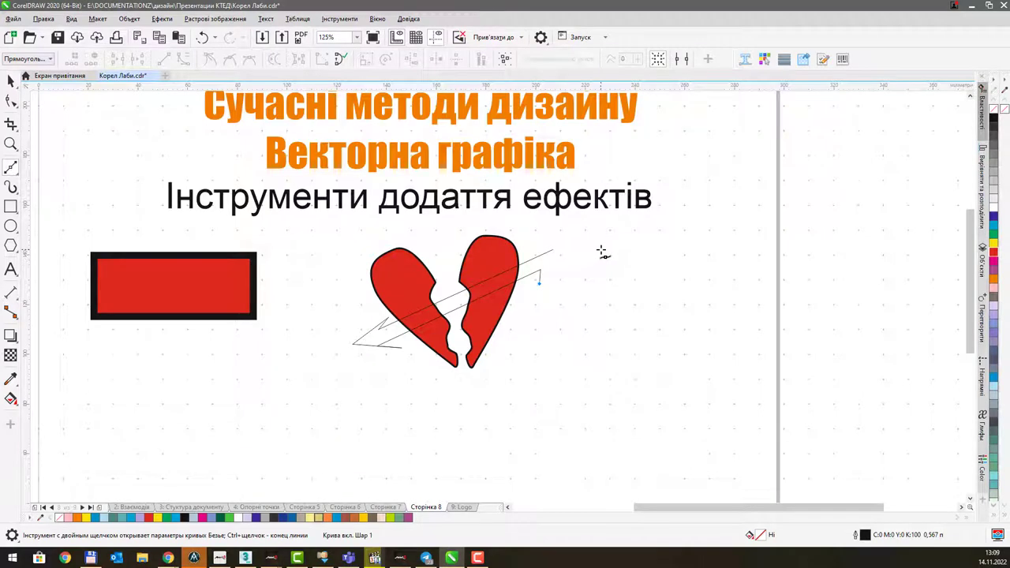
left_click(590, 249)
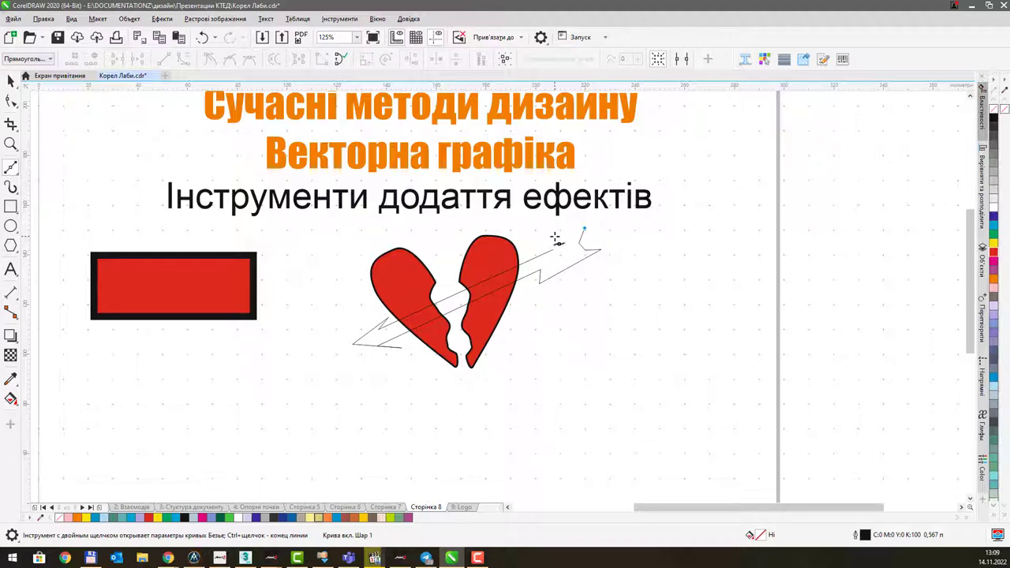
left_click(554, 235)
left_click(556, 247)
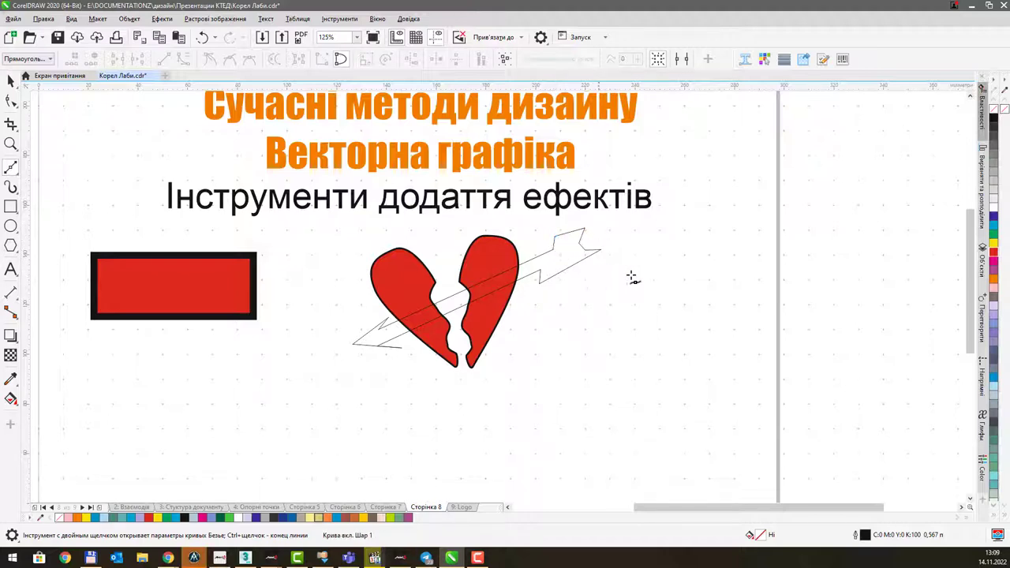
left_click(993, 221)
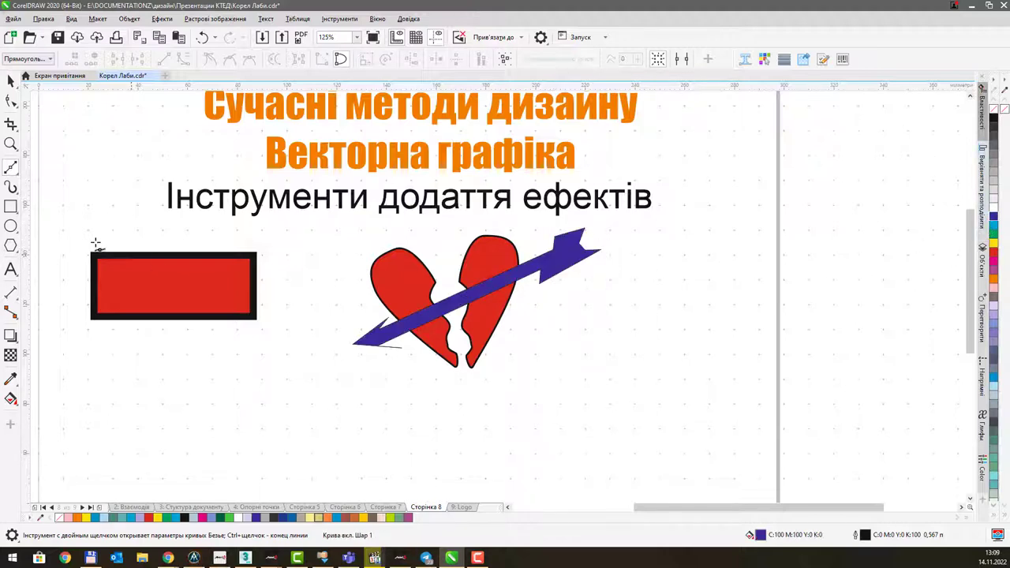
Bring the original heart half in front of the blue arrow.
left_click(11, 80)
left_click(401, 288)
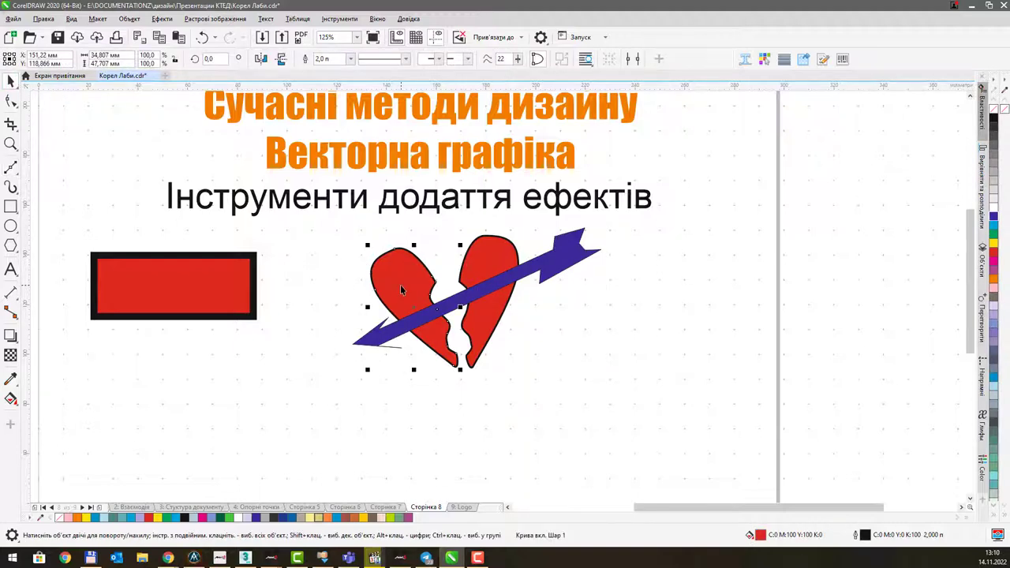
key("ctrl+Page_Up")
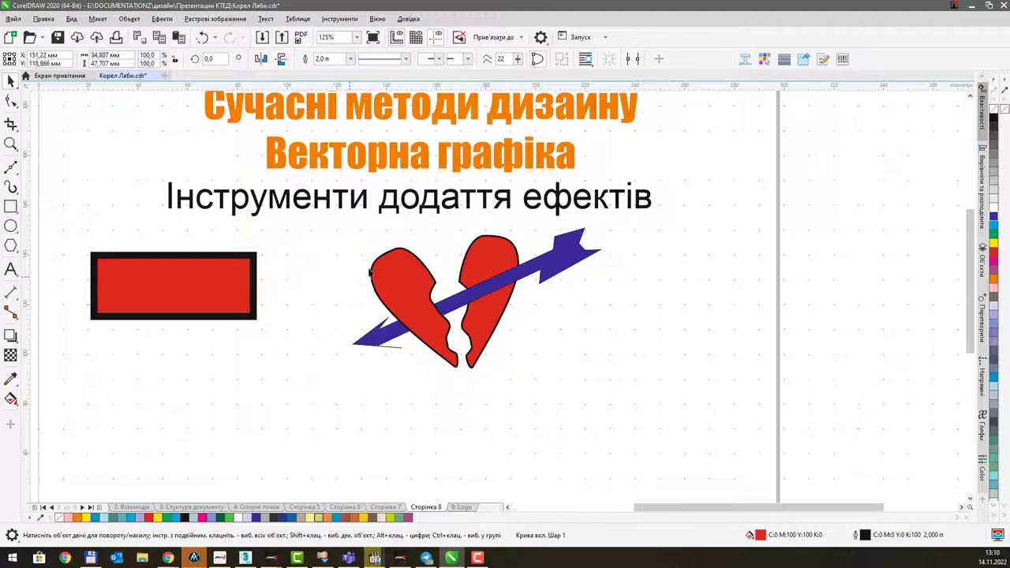
Duplicate both heart halves with the arrow, scale the copy to about 58 × 33 mm and place it beside the original.
left_click(361, 313)
left_click_drag(470, 328, 559, 387)
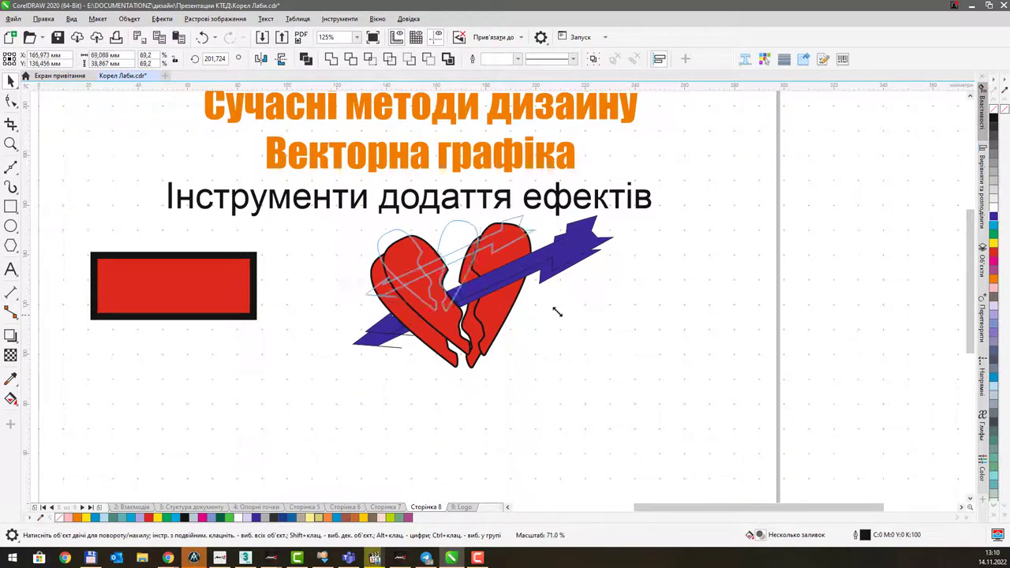
left_click_drag(505, 260, 674, 257)
Draw a circle about 28 mm in diameter below the red rectangle and a square about 29 mm wide beside it.
left_click_drag(254, 342, 277, 250)
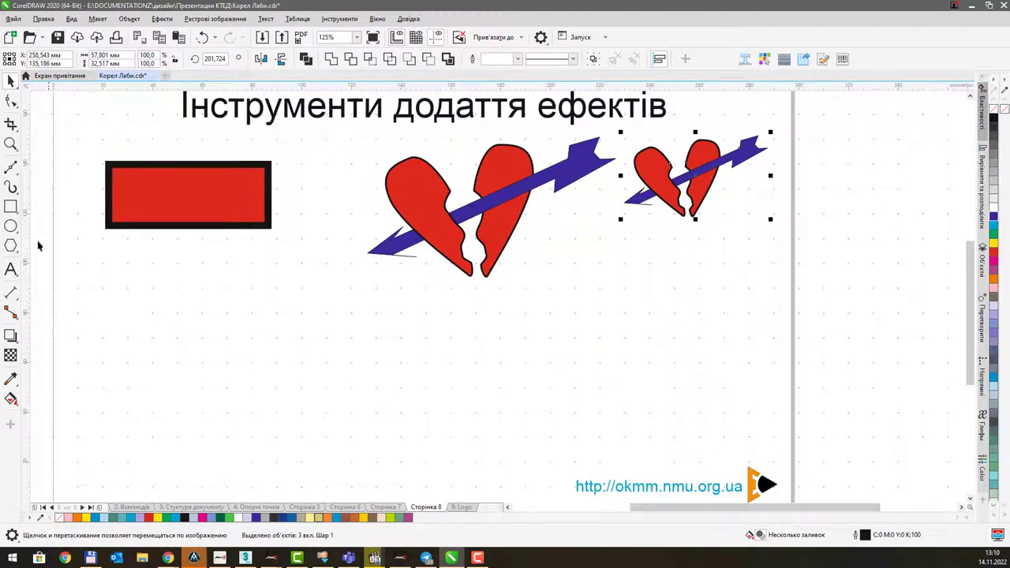
left_click(11, 226)
left_click_drag(123, 327, 194, 383)
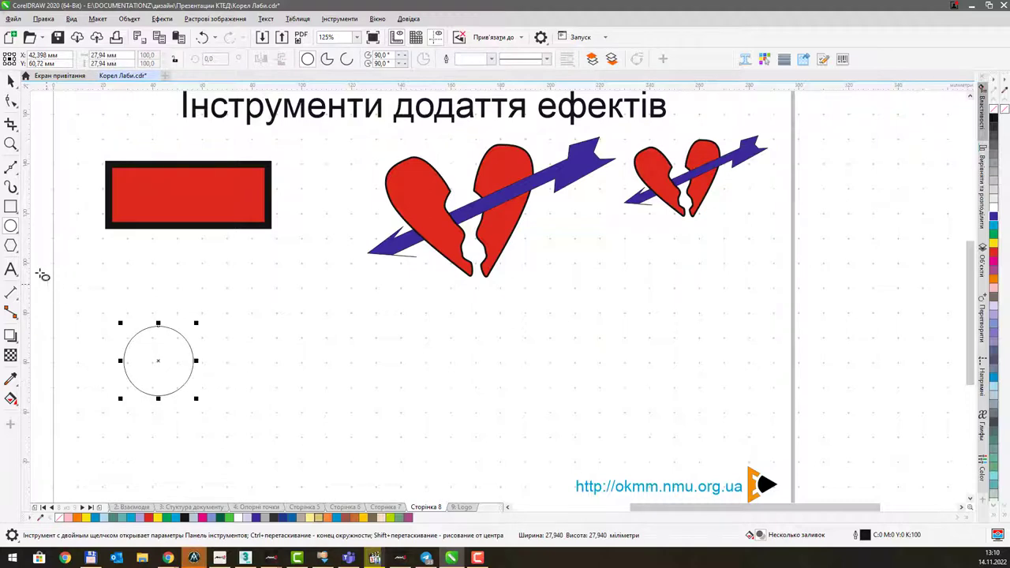
left_click(11, 207)
left_click_drag(305, 331, 376, 389)
left_click_drag(313, 242, 361, 315)
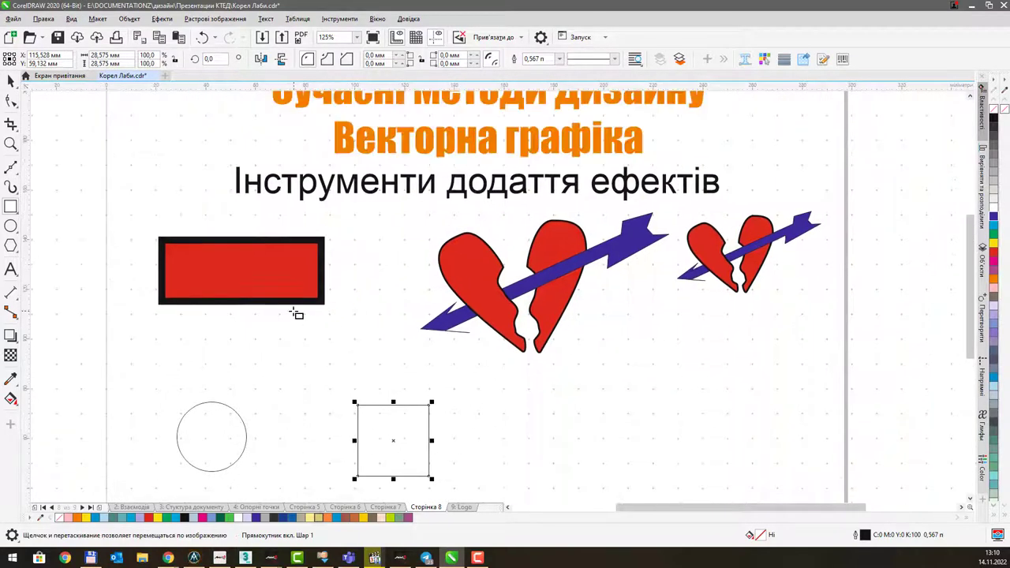
Duplicate the red rectangle just below the original, and move the original up about 5 mm.
left_click(11, 80)
left_click(226, 257)
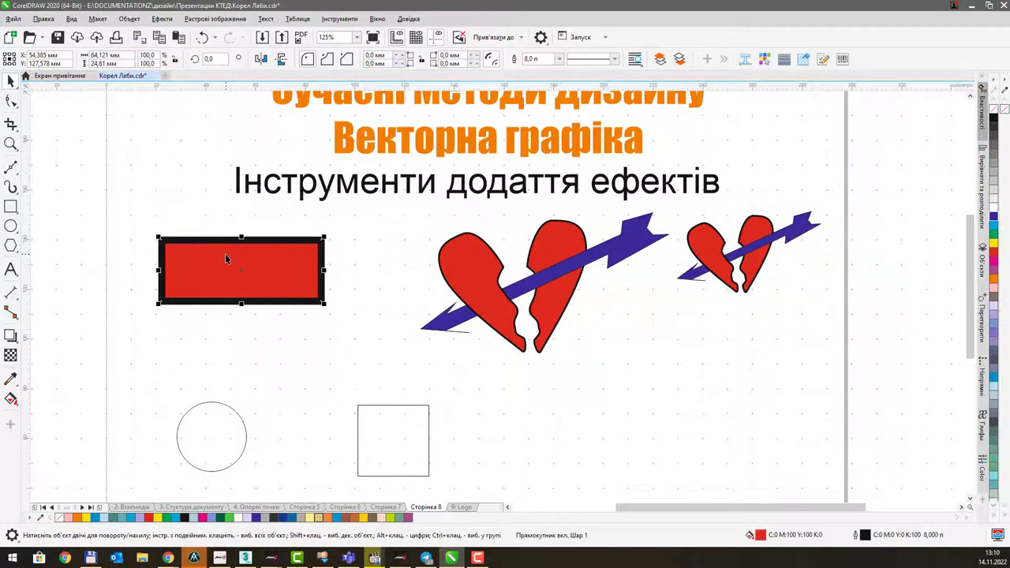
left_click_drag(225, 258, 268, 345)
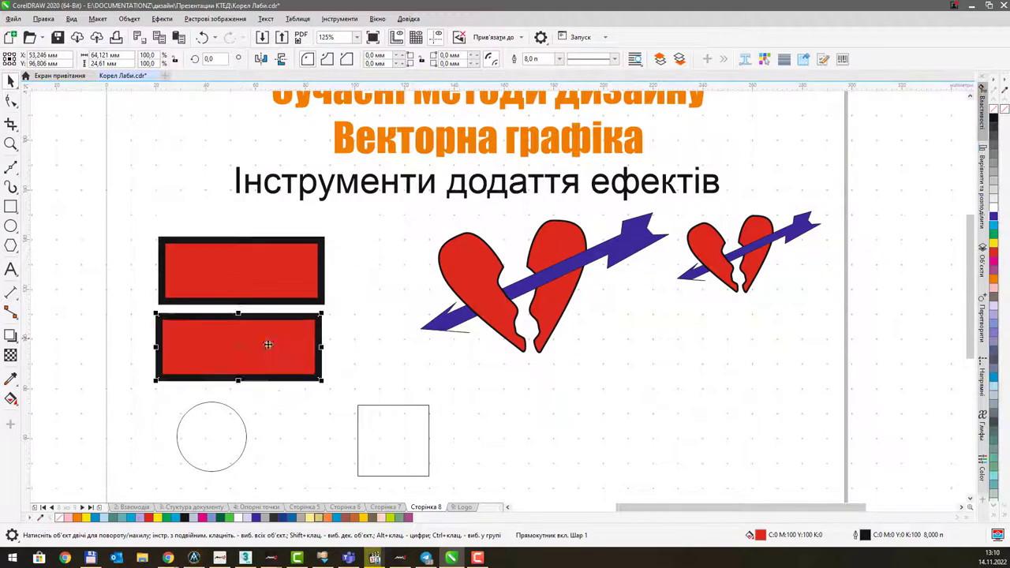
scroll(268, 345, "down", 2)
left_click(258, 207)
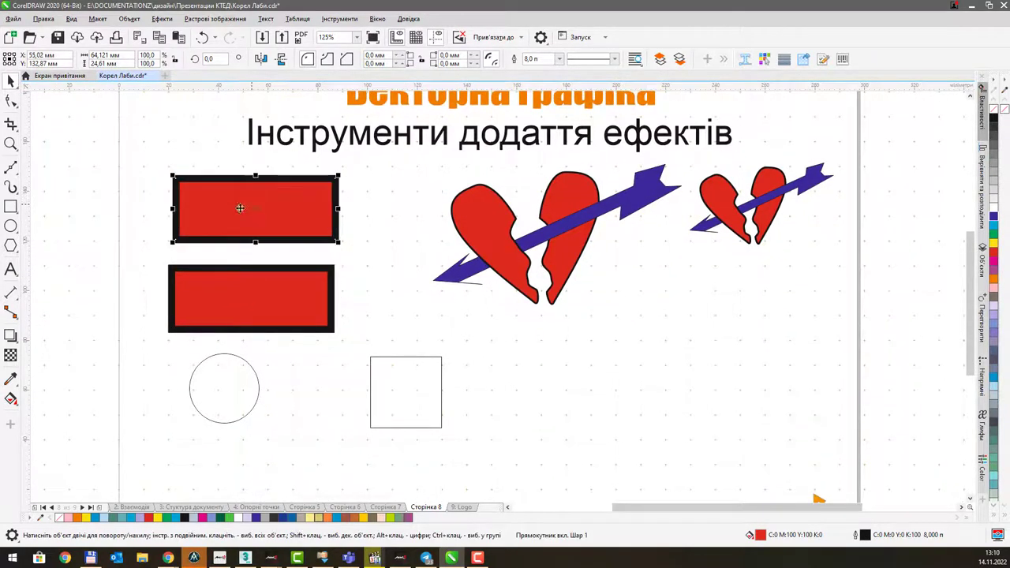
Duplicate the lower red rectangle into the empty area of the page below the small broken heart.
left_click(13, 337)
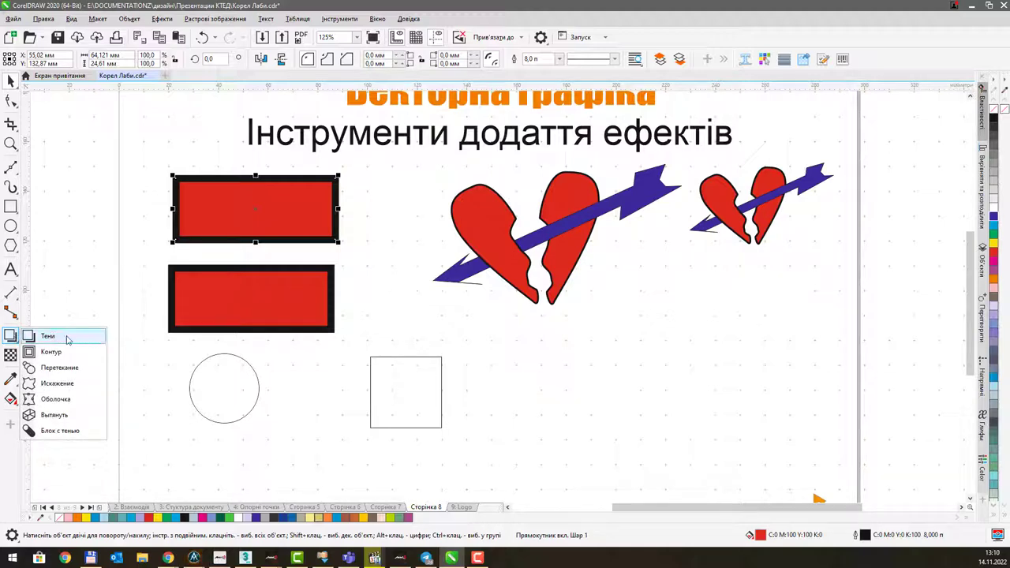
left_click(266, 296)
left_click(265, 288)
left_click_drag(265, 294, 755, 386)
Draw a light blue (C60 M40 Y0 K0) rectangle about 108 × 65 mm behind the third red rectangle, and roughly centre the red one on it.
left_click(15, 209)
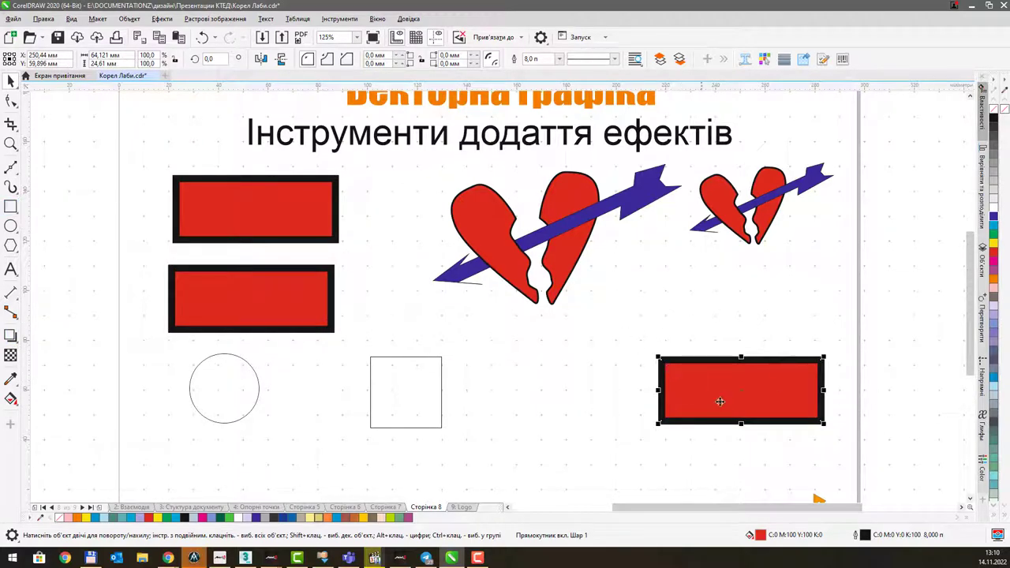
left_click(11, 207)
left_click_drag(590, 300, 860, 465)
left_click(994, 329)
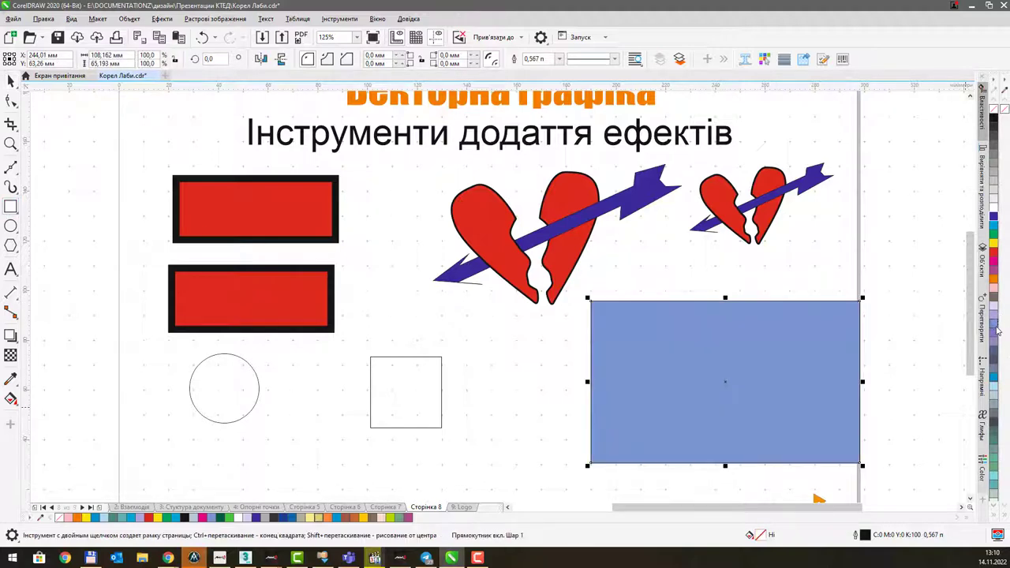
key("shift+Page_Down")
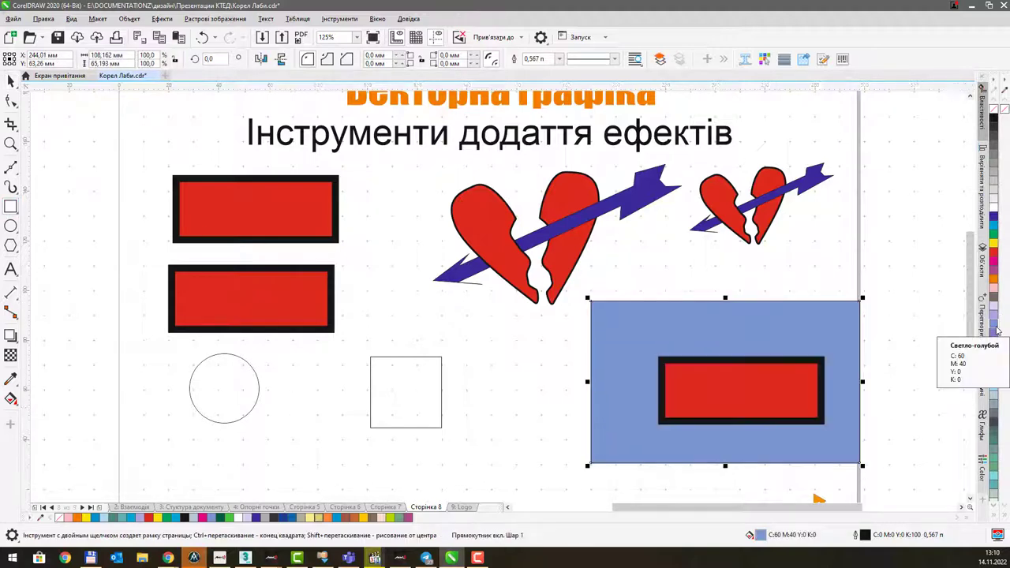
left_click(742, 393)
key("space")
left_click_drag(730, 388, 715, 370)
Add a perspective drop shadow to the uppermost red rectangle from its left edge past its right edge, with angle 4 and stretch 121.
left_click(233, 214)
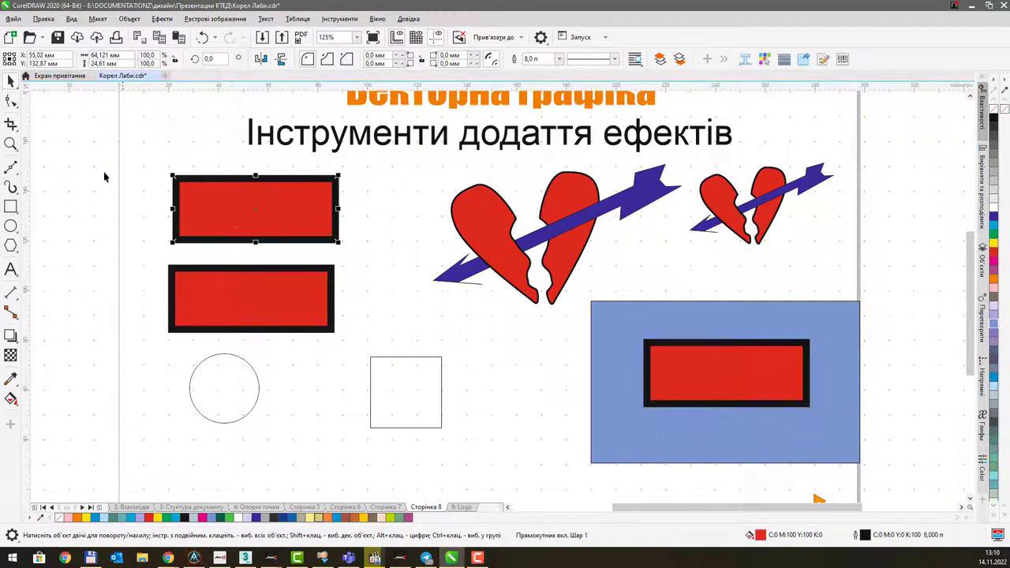
left_click(15, 337)
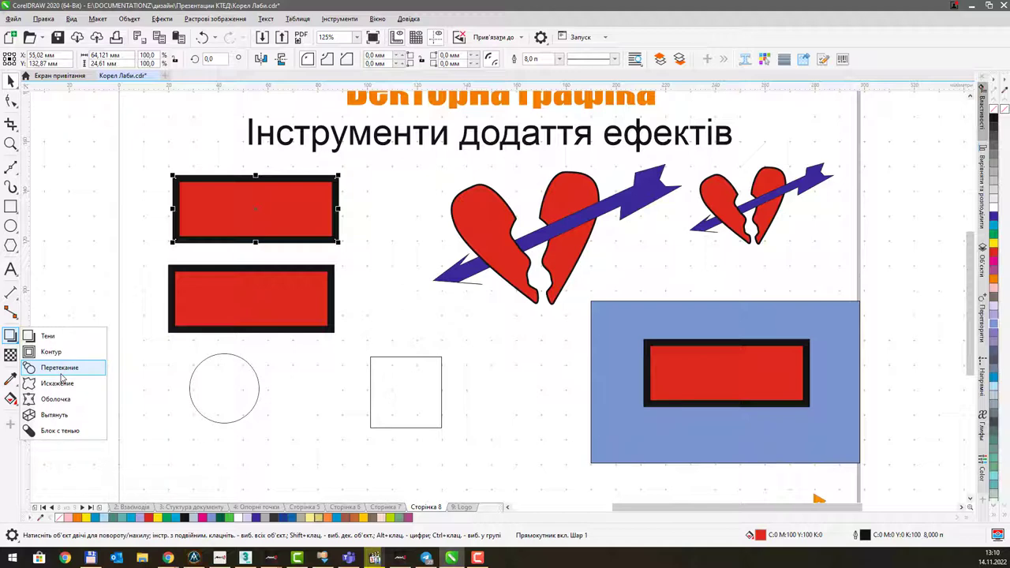
left_click(47, 337)
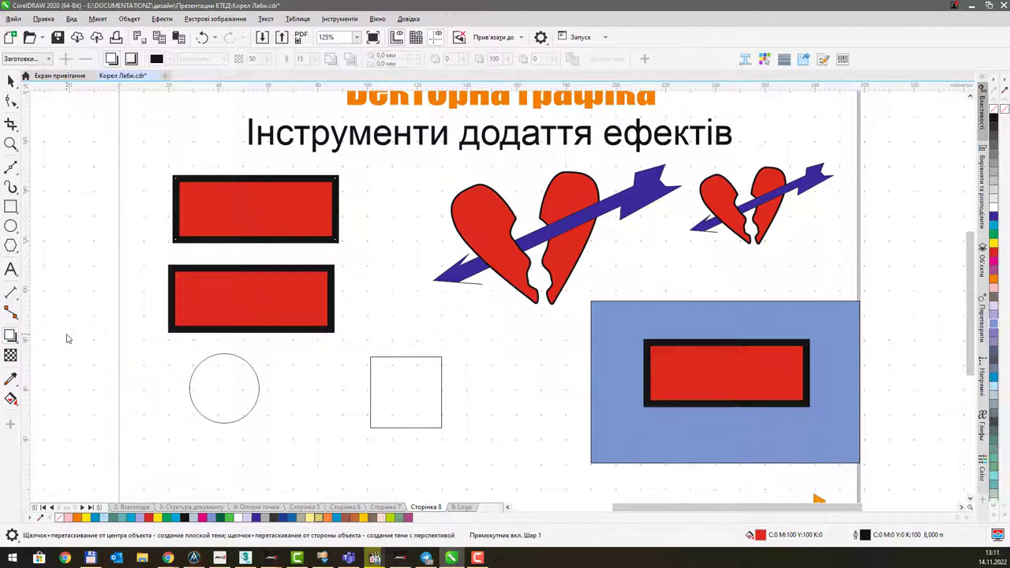
left_click_drag(206, 219, 206, 310)
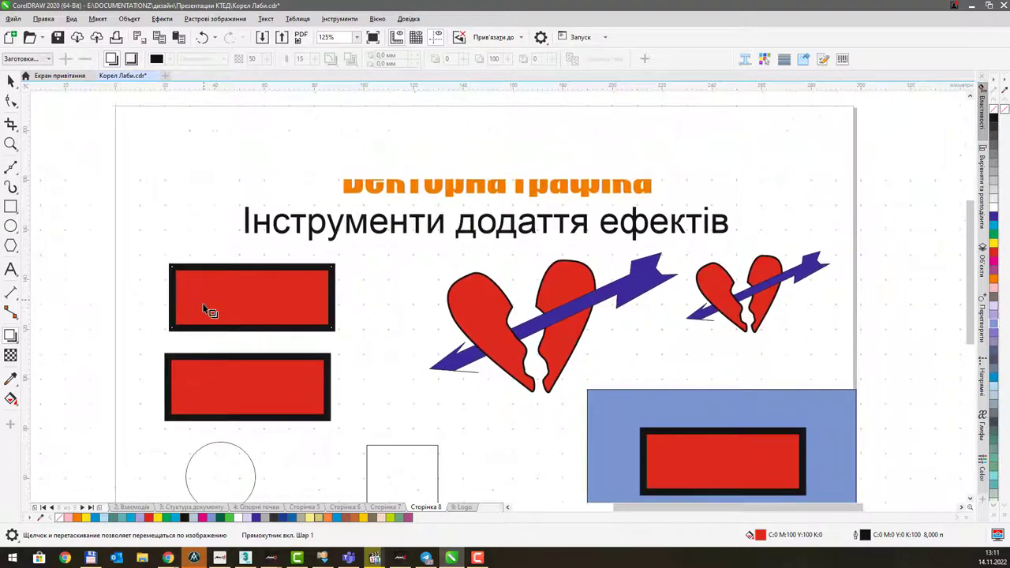
scroll(221, 314, "up", 2)
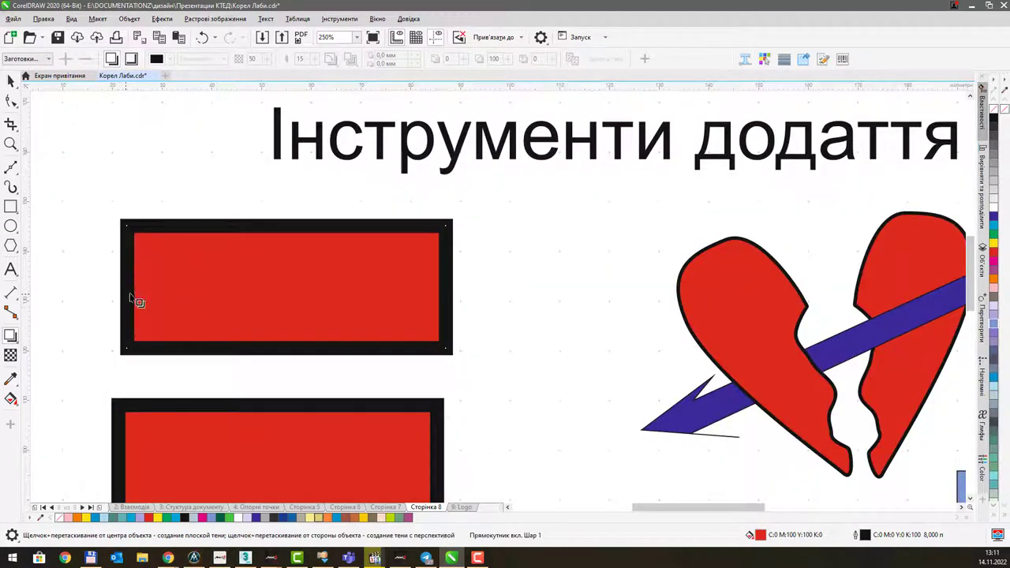
left_click_drag(132, 293, 491, 259)
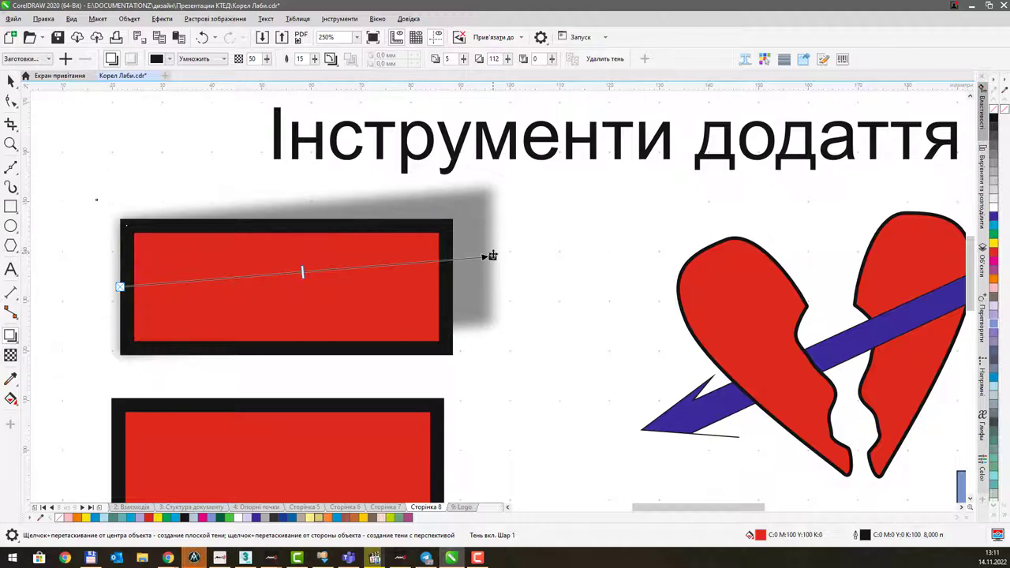
left_click_drag(491, 256, 521, 260)
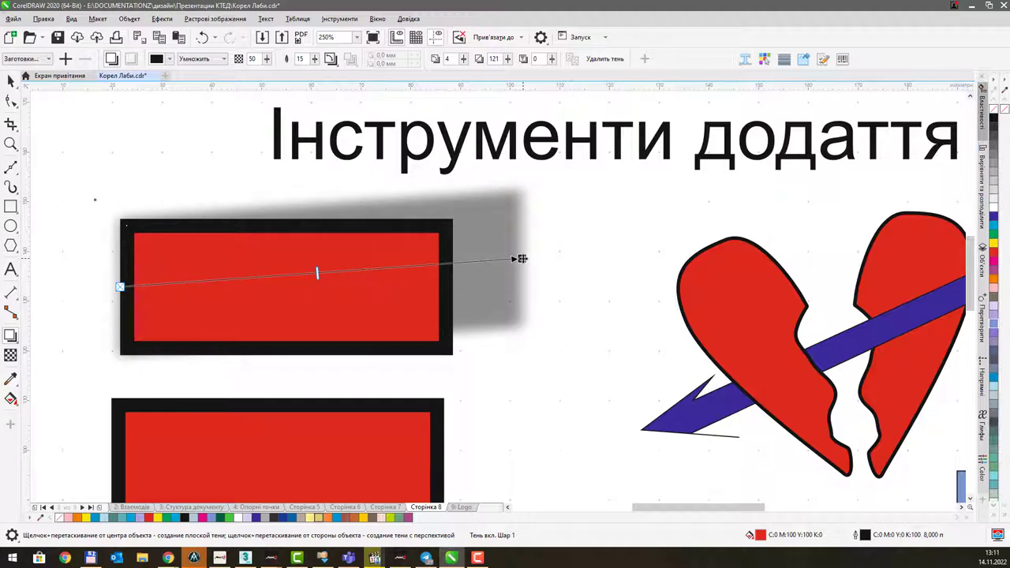
Recolour the rectangle's shadow red, and change it to dark grey.
left_click_drag(997, 280, 479, 266)
left_click_drag(992, 251, 479, 266)
left_click_drag(989, 258, 522, 259)
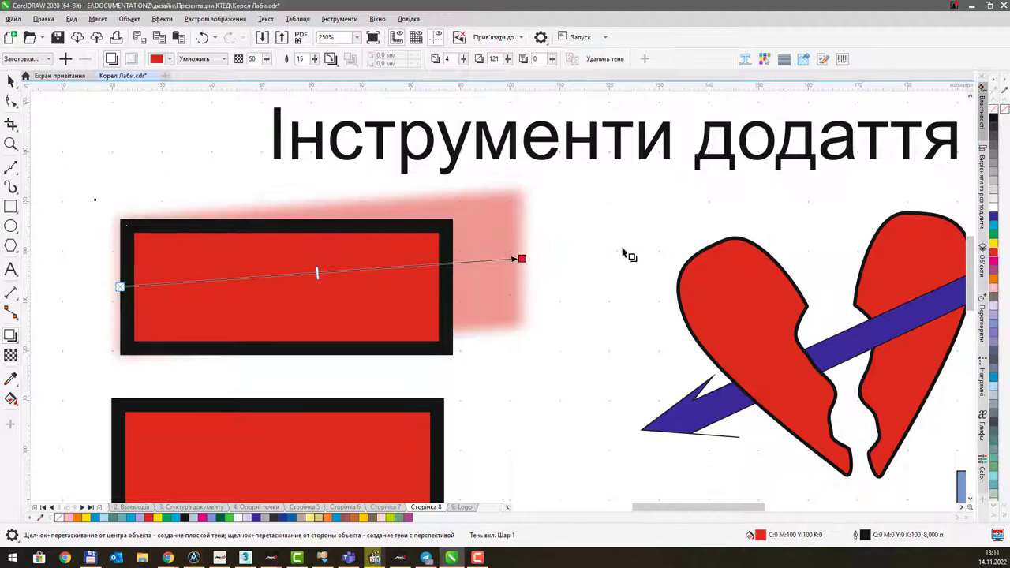
left_click_drag(994, 144, 517, 263)
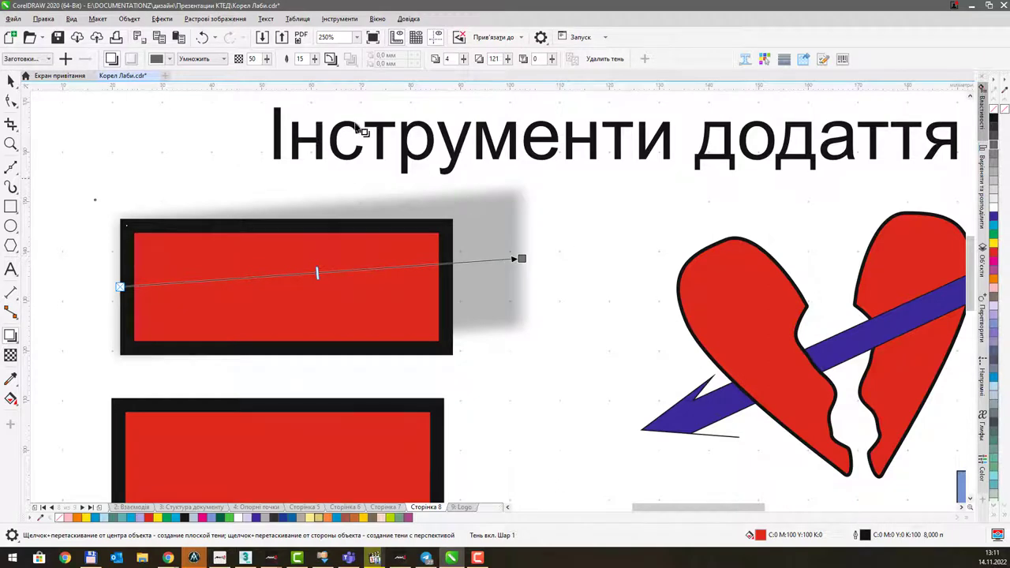
Set the shadow's opacity to 61 and lengthen the shadow to a stretch of 127.
left_click_drag(318, 273, 423, 272)
left_click_drag(421, 269, 358, 271)
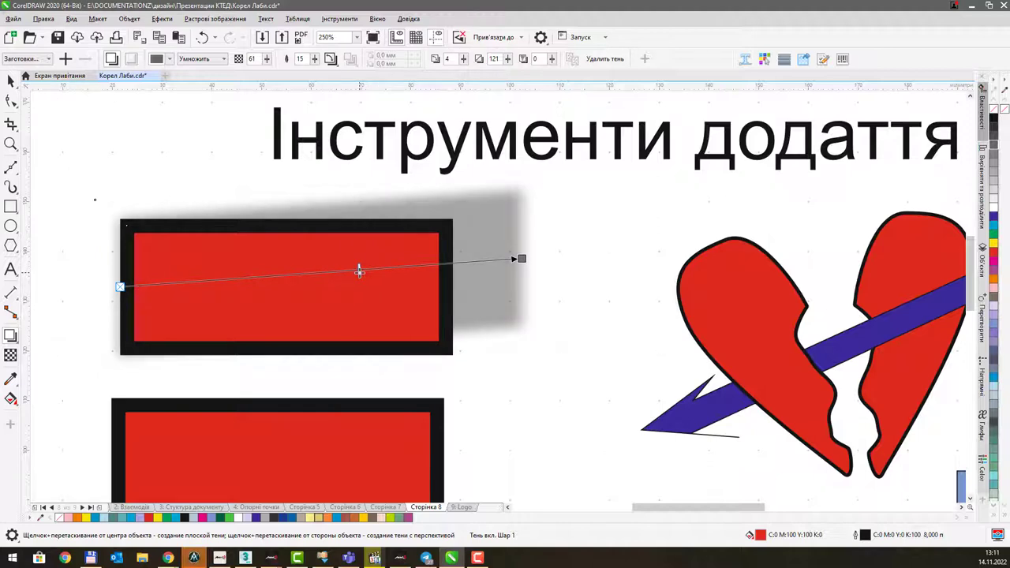
mouse_move(120, 286)
left_mouse_down()
mouse_move(108, 269)
mouse_move(80, 282)
mouse_move(119, 289)
mouse_move(113, 300)
mouse_move(120, 286)
left_mouse_up()
left_click_drag(519, 258, 541, 257)
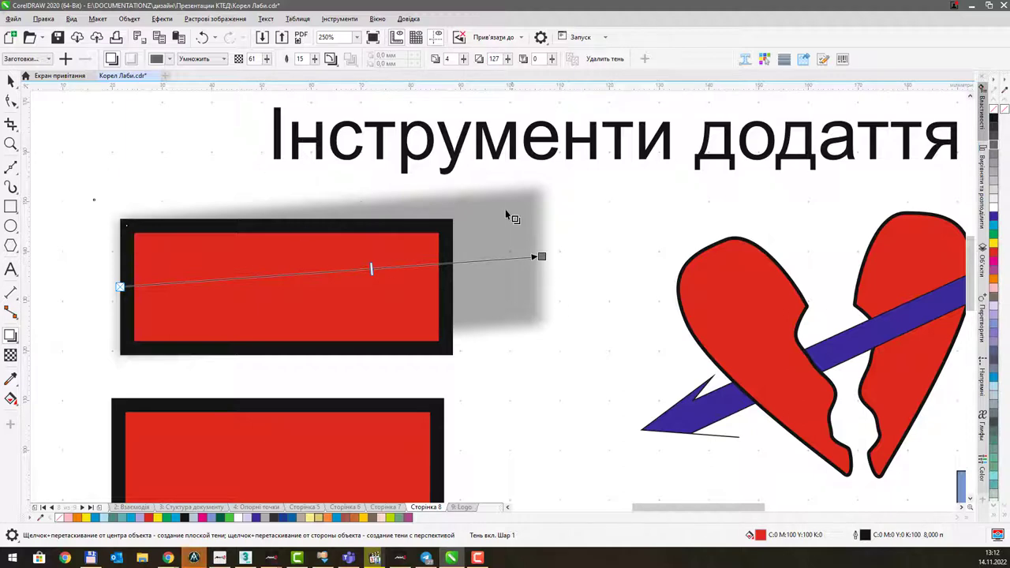
Look through the available merge modes, colour palette and presets for the shadow.
left_click(225, 59)
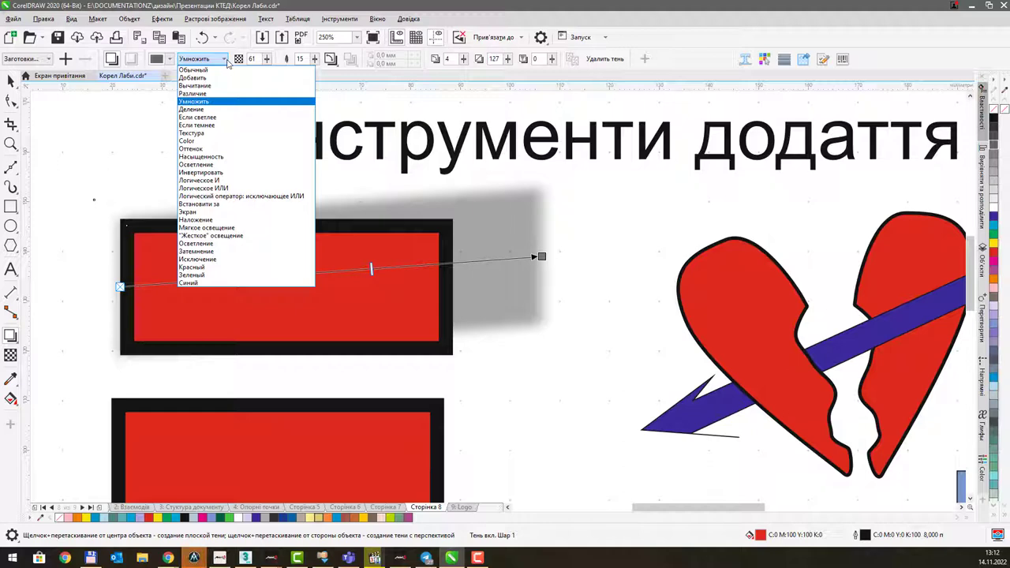
left_click(225, 60)
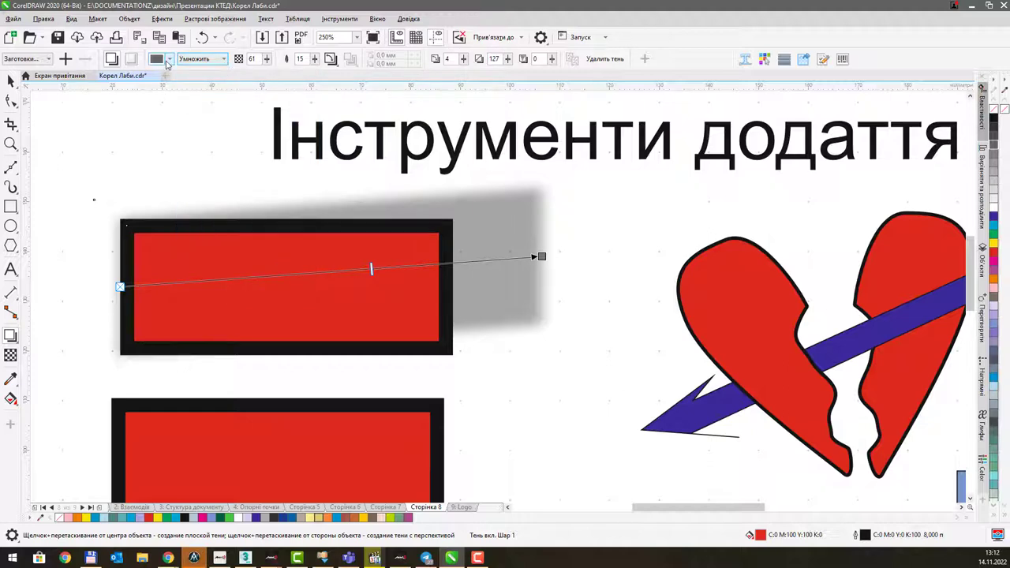
left_click(167, 62)
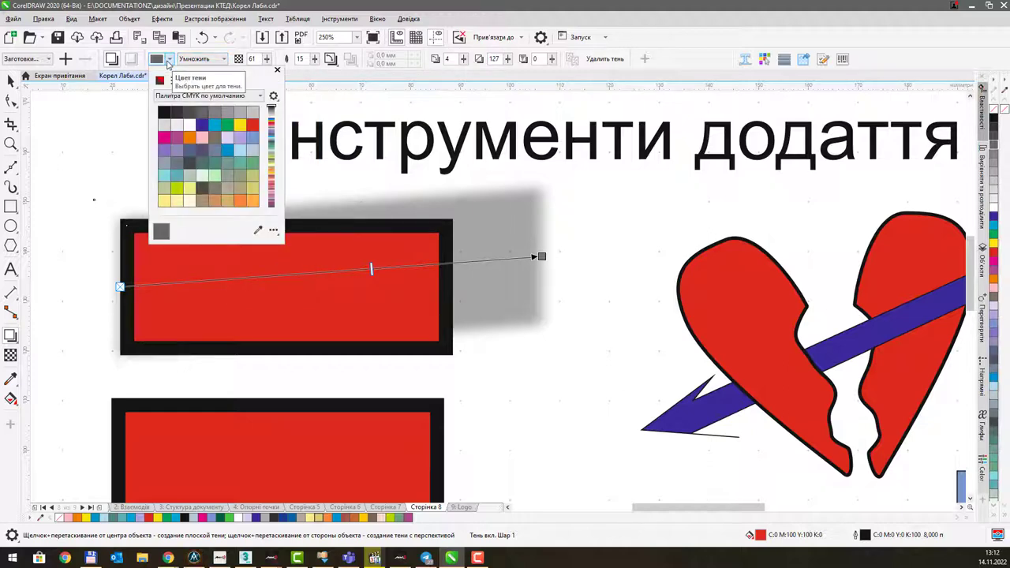
left_click(169, 61)
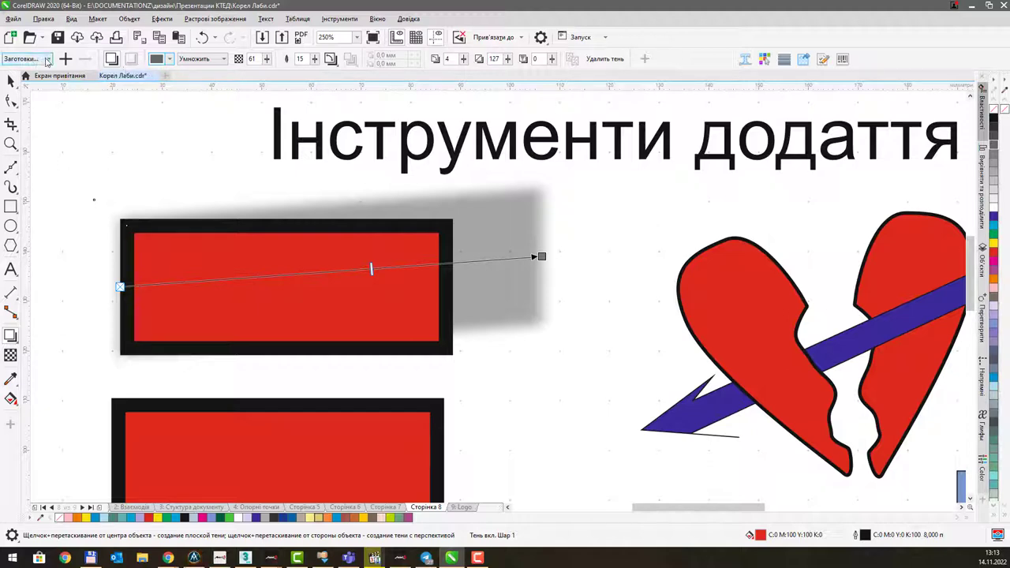
left_click(46, 59)
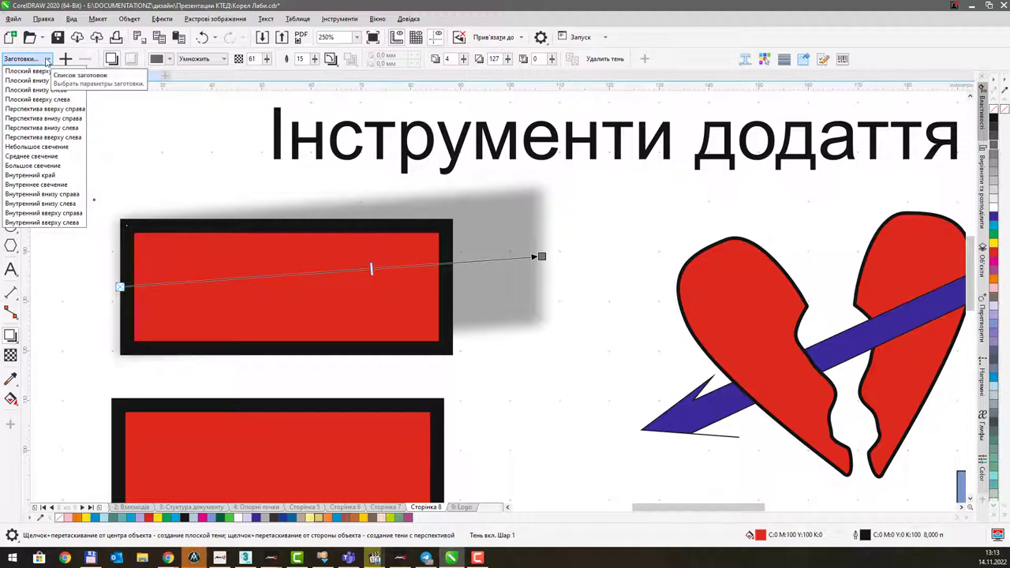
left_click(47, 59)
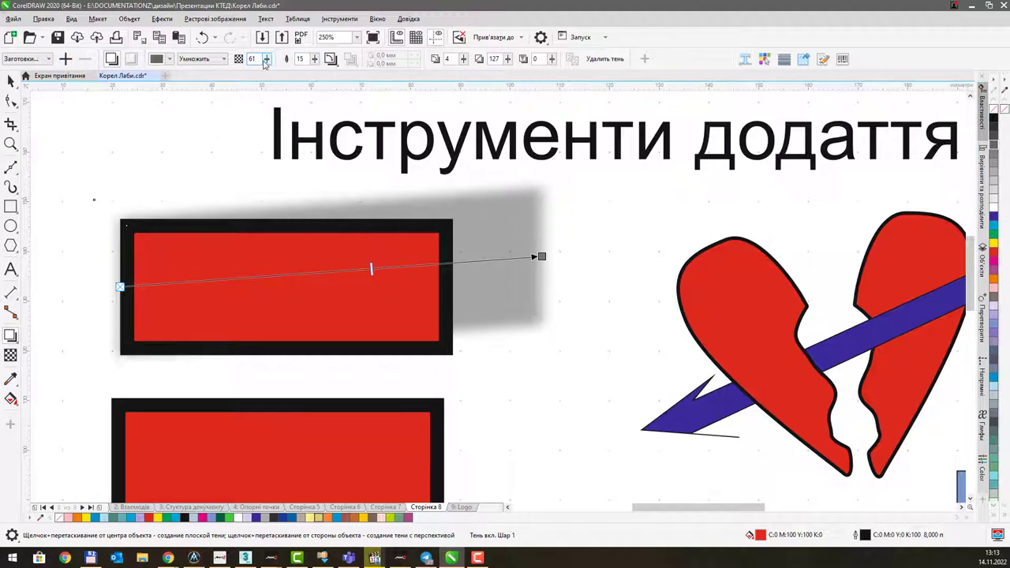
Try a shadow feathering of 50, and reduce it to 13.
left_click(314, 59)
left_click(314, 58)
left_click(314, 58)
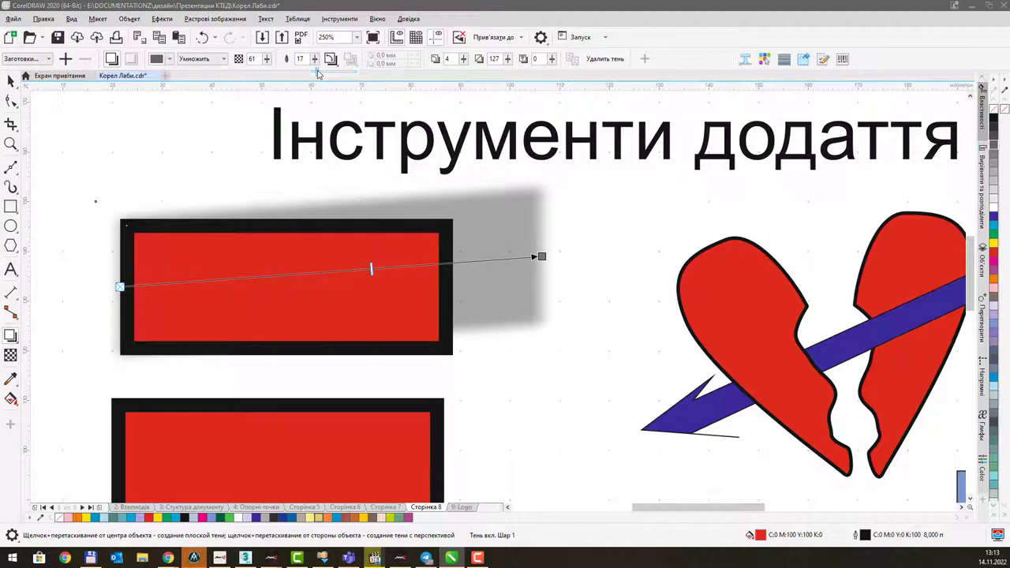
double_click(308, 59)
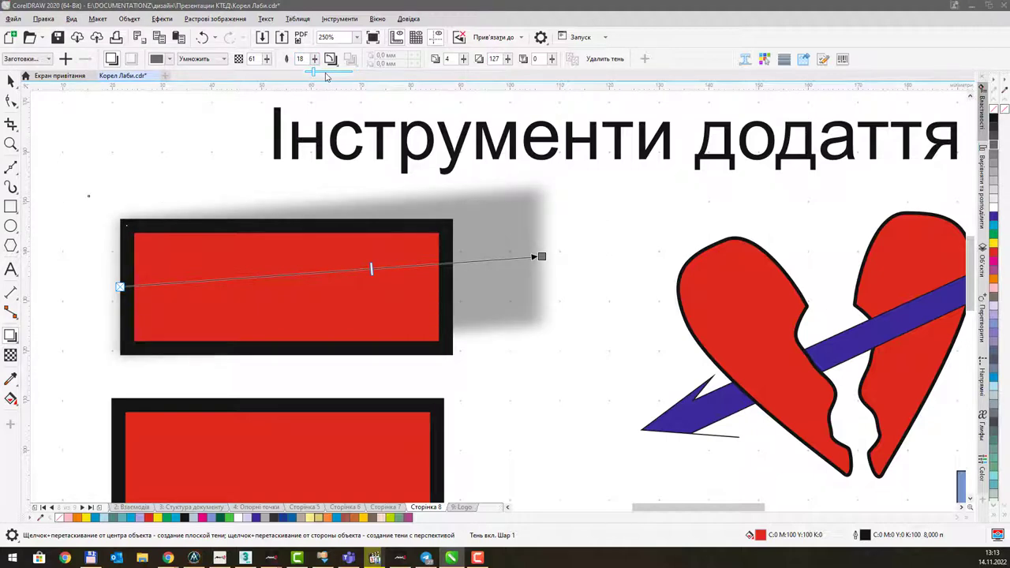
type("50")
key("Return")
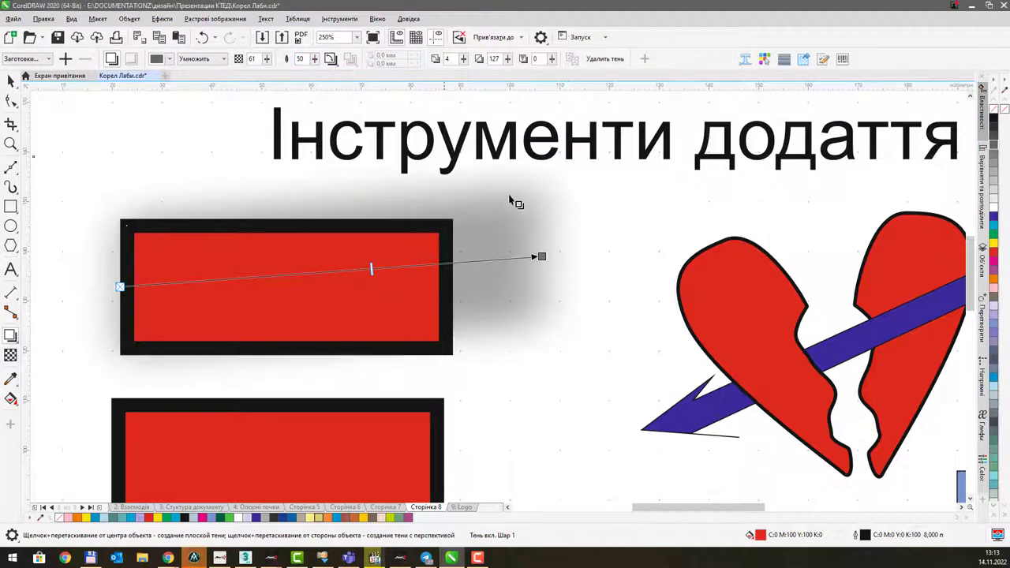
left_click(314, 58)
left_click_drag(311, 76, 296, 73)
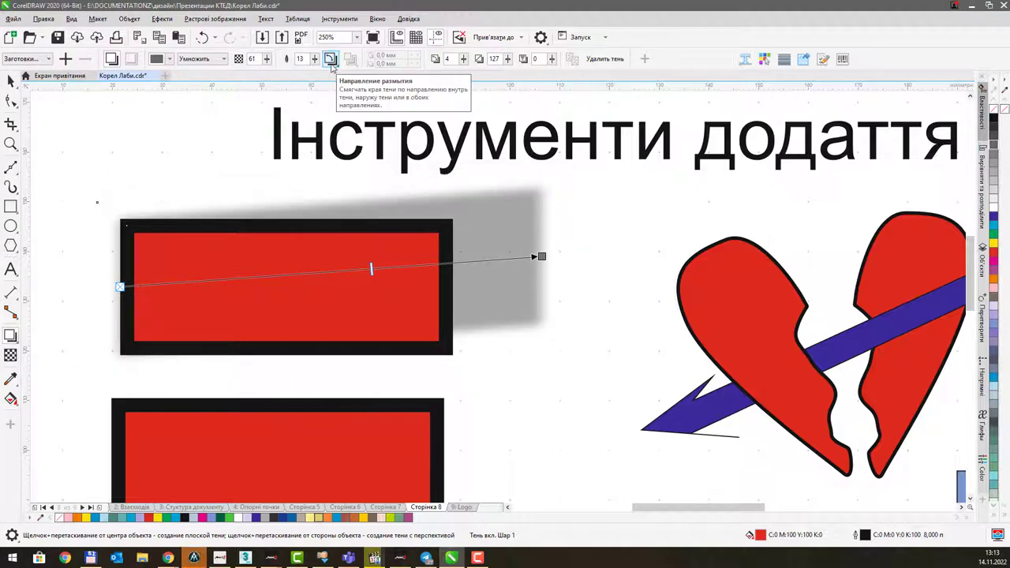
Try the Gaussian blur, inside, middle, outside and averaged feathering directions on the upper rectangle's shadow.
left_click(330, 60)
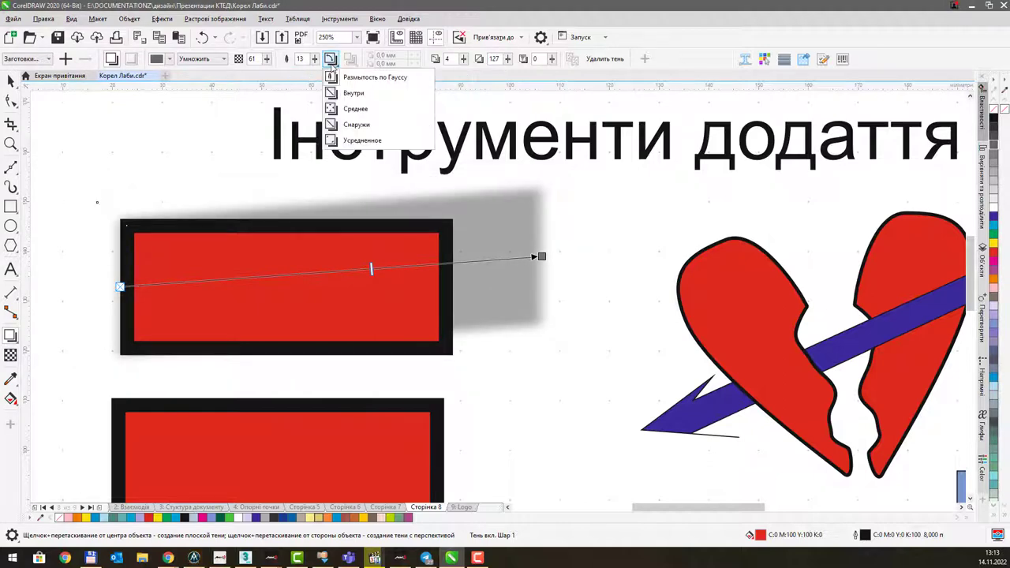
left_click(392, 79)
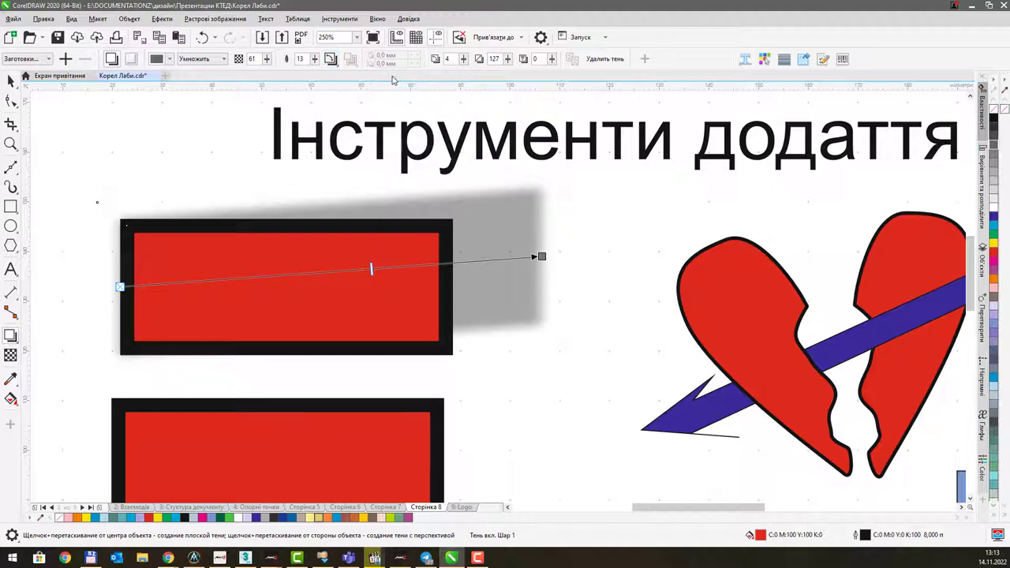
left_click(331, 60)
left_click(359, 93)
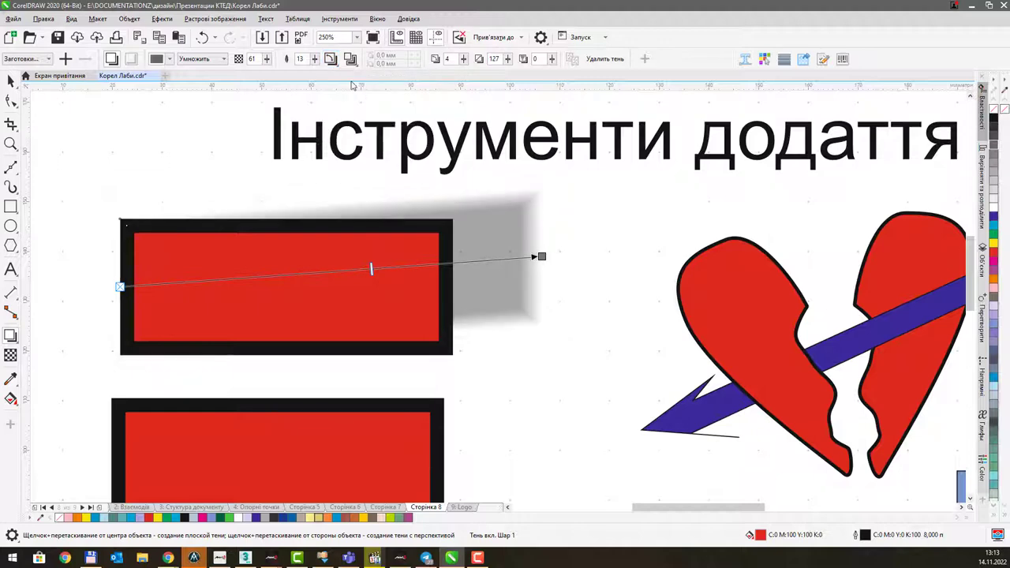
left_click(331, 60)
left_click(351, 105)
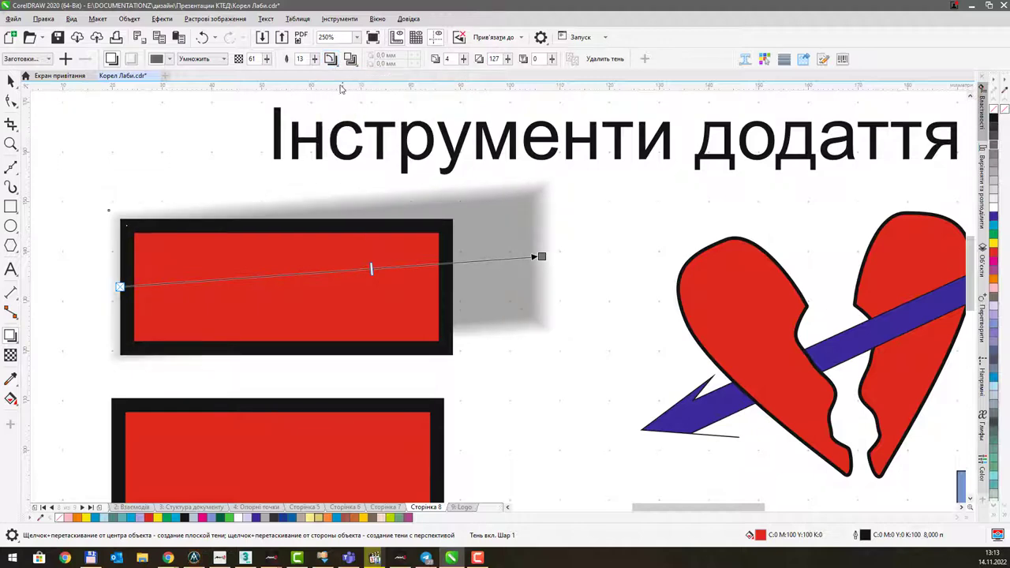
left_click(331, 60)
left_click(355, 129)
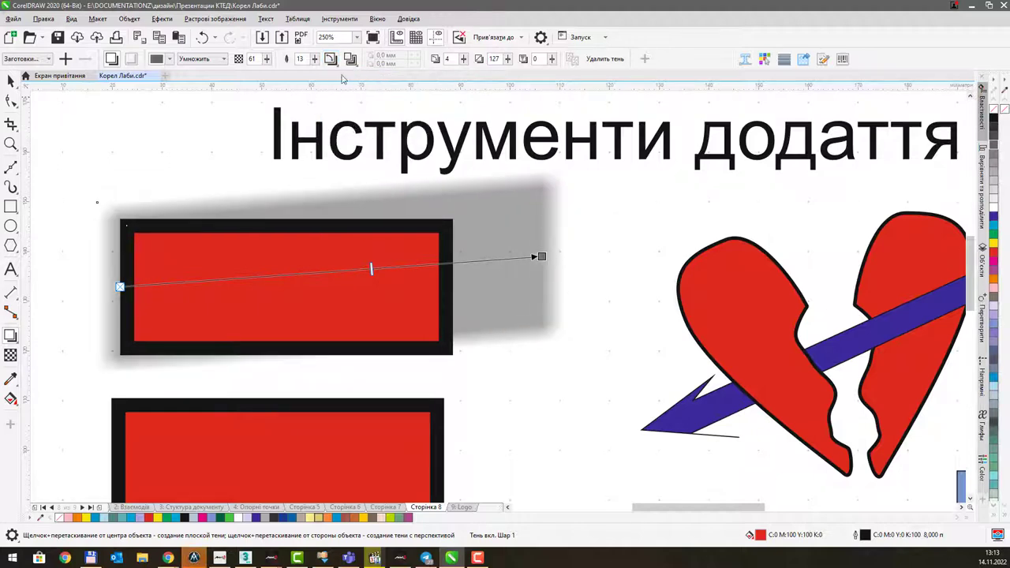
left_click(331, 60)
left_click(351, 128)
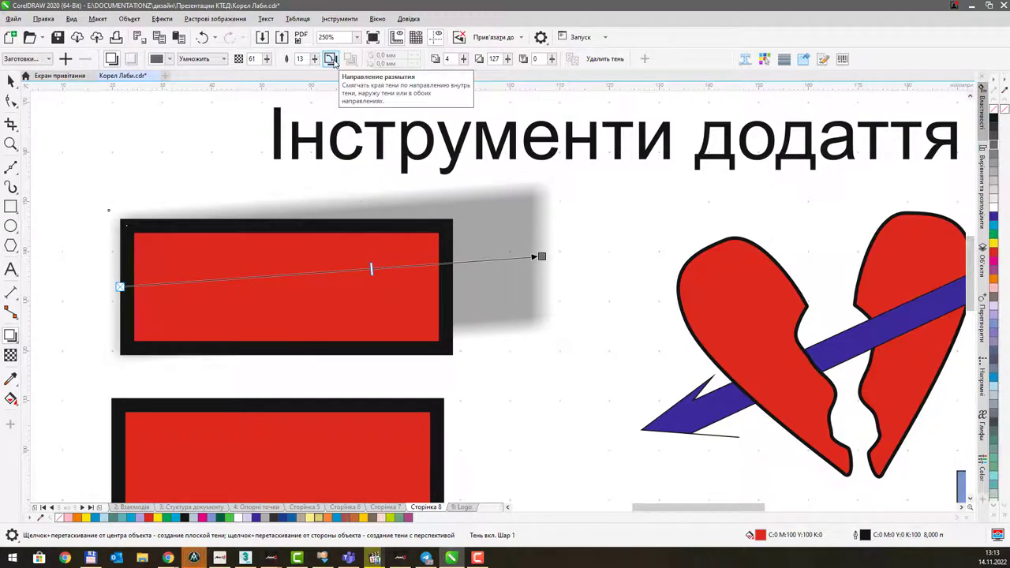
Try the inside feathering direction once more, and set the shadow's feathering direction to Gaussian blur (Размытость по Гауссу).
left_click(332, 61)
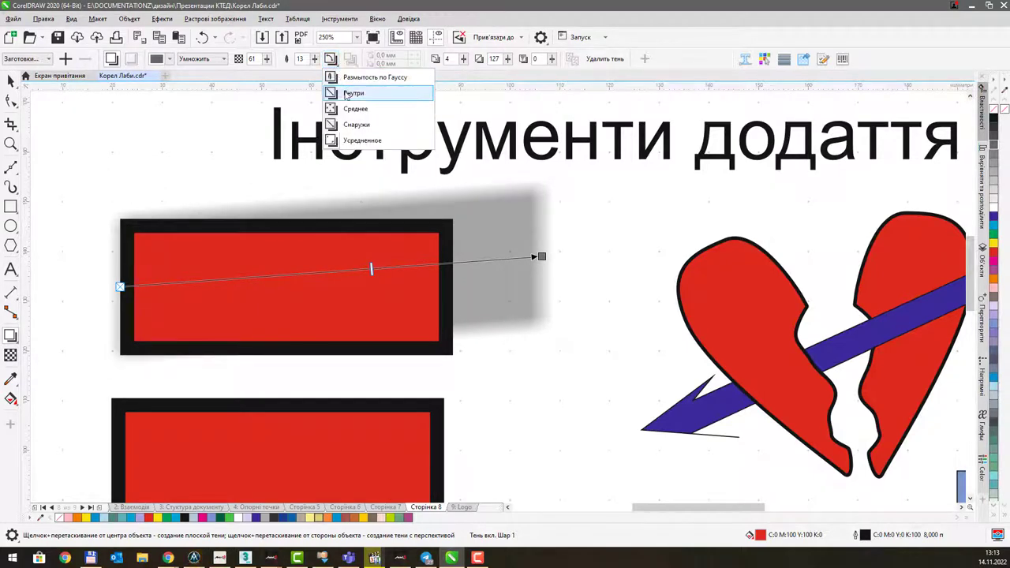
left_click(346, 94)
left_click(331, 60)
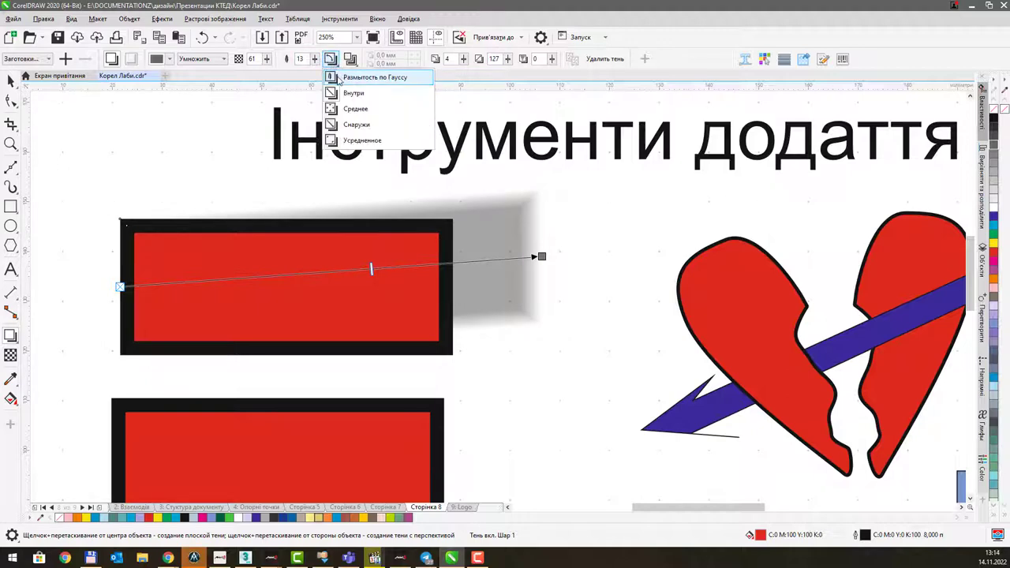
left_click(341, 78)
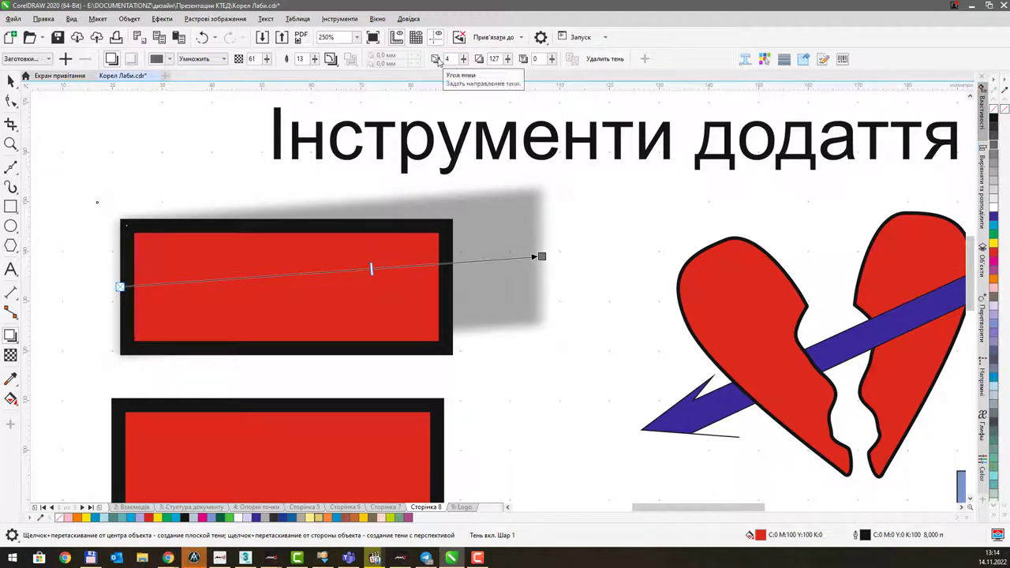
Try shadow angles of 0 and 24, and swing the shadow's end to an angle of about 6 with a stretch of about 124.
left_click(463, 60)
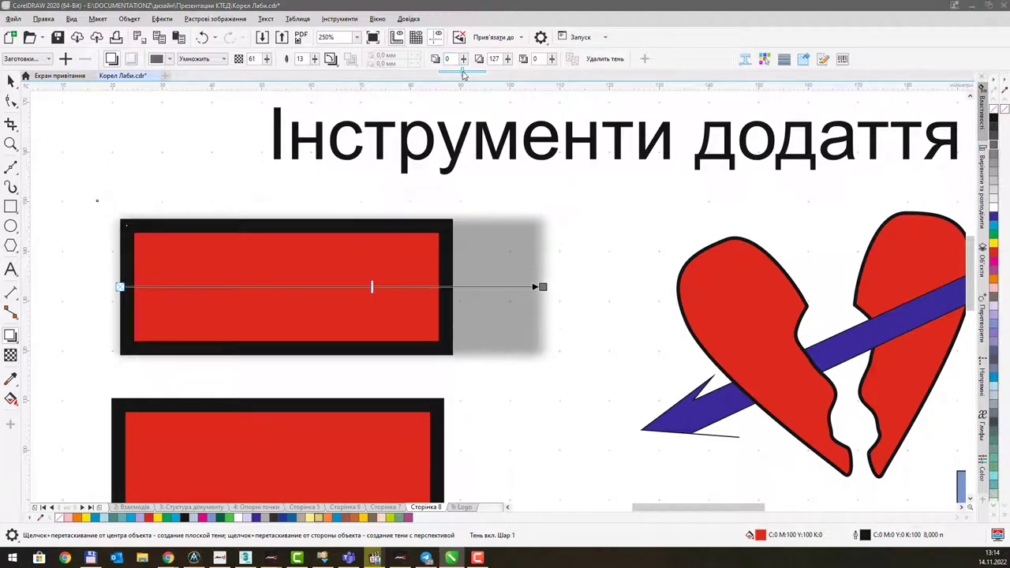
left_click_drag(462, 72, 473, 75)
left_click(463, 60)
left_click(464, 60)
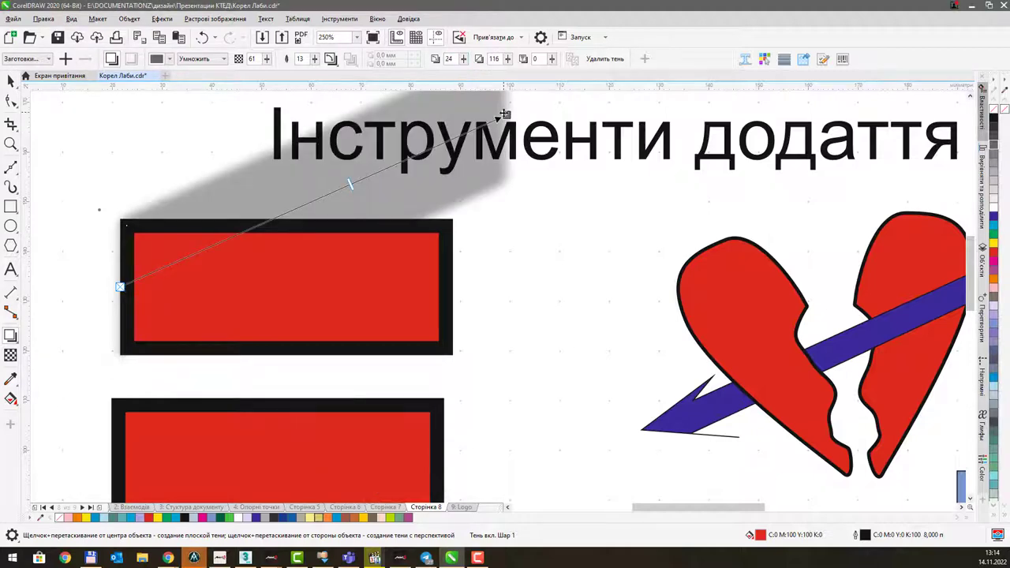
left_click_drag(506, 119, 526, 222)
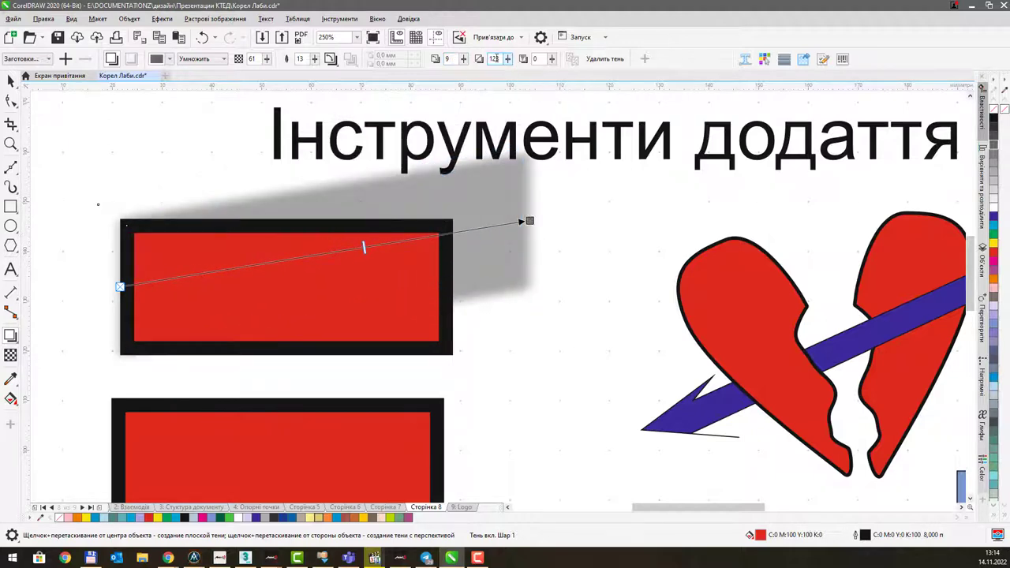
left_click_drag(530, 221, 530, 245)
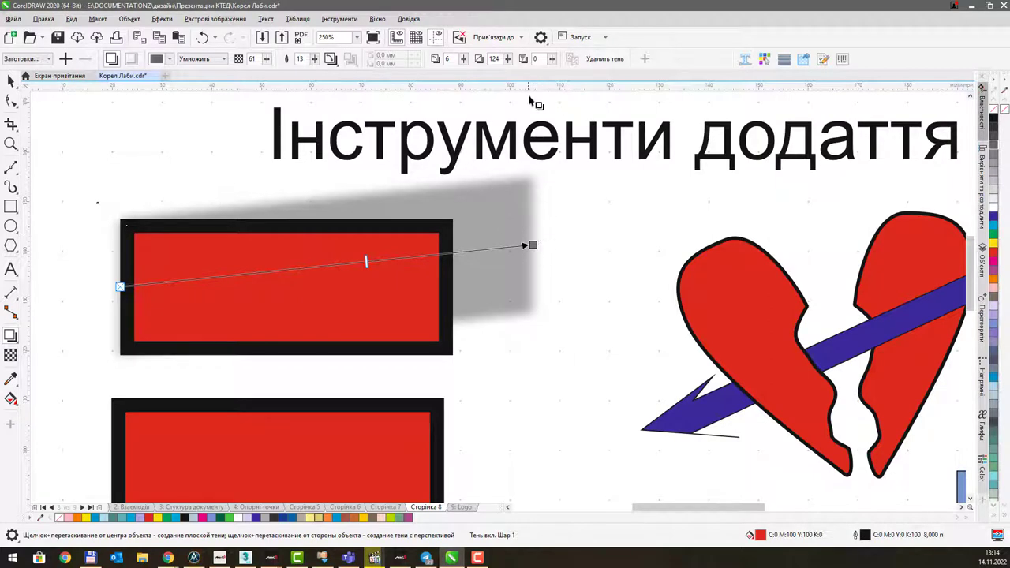
Increase the shadow's fade in stages through 9 and 13 to 38.
left_click(551, 58)
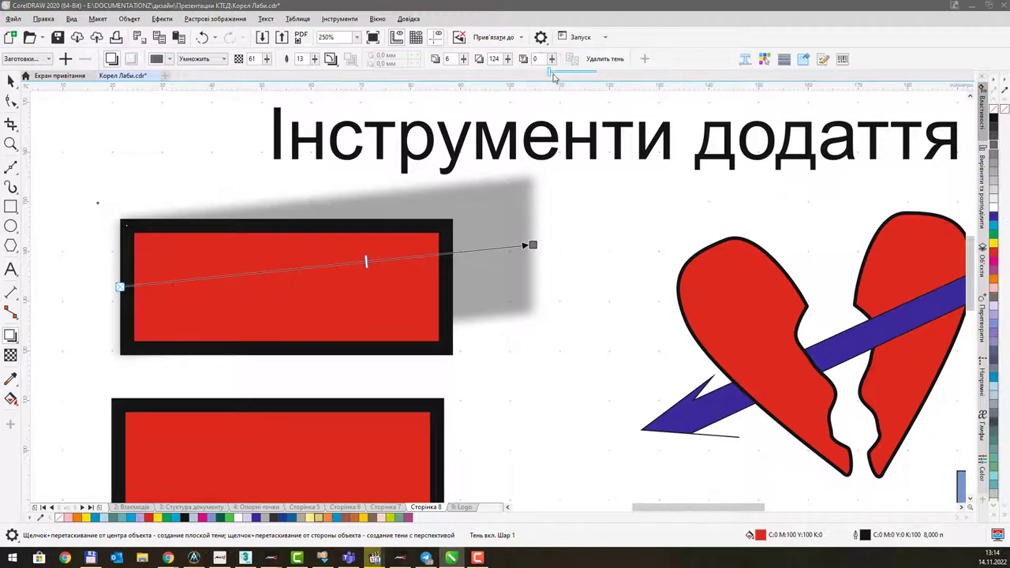
left_click(554, 74)
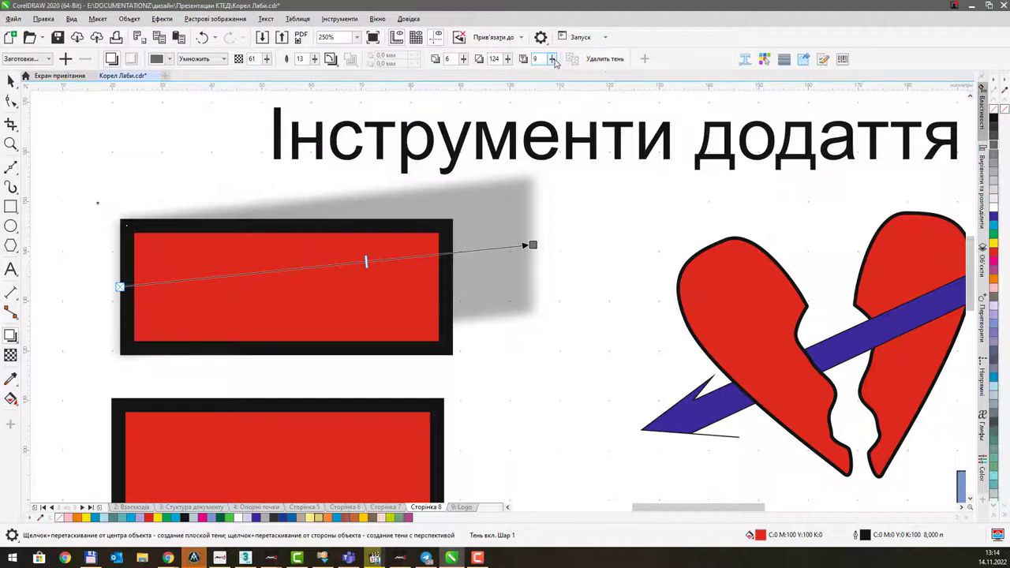
left_click(552, 59)
left_click(557, 74)
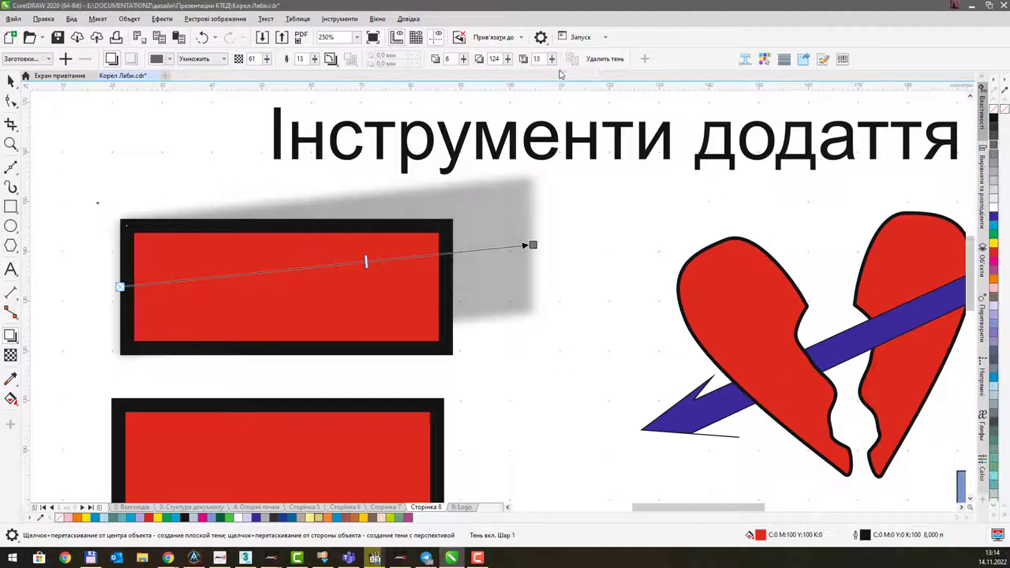
left_click(552, 58)
left_click(550, 74)
left_click_drag(550, 74, 570, 75)
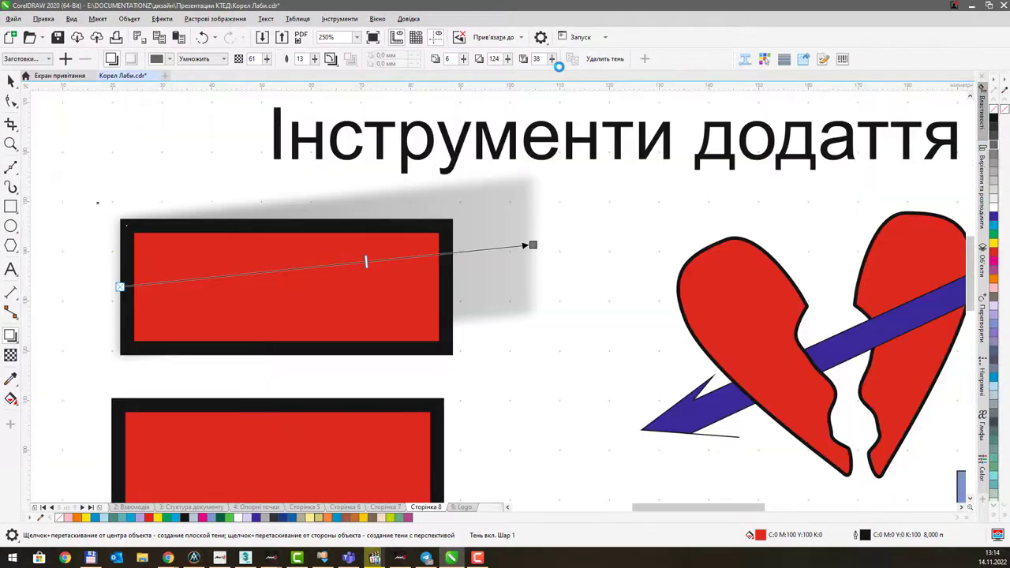
left_click(550, 61)
Try shadow opacities of 60 and 80, and set the opacity to 66.
left_click(261, 58)
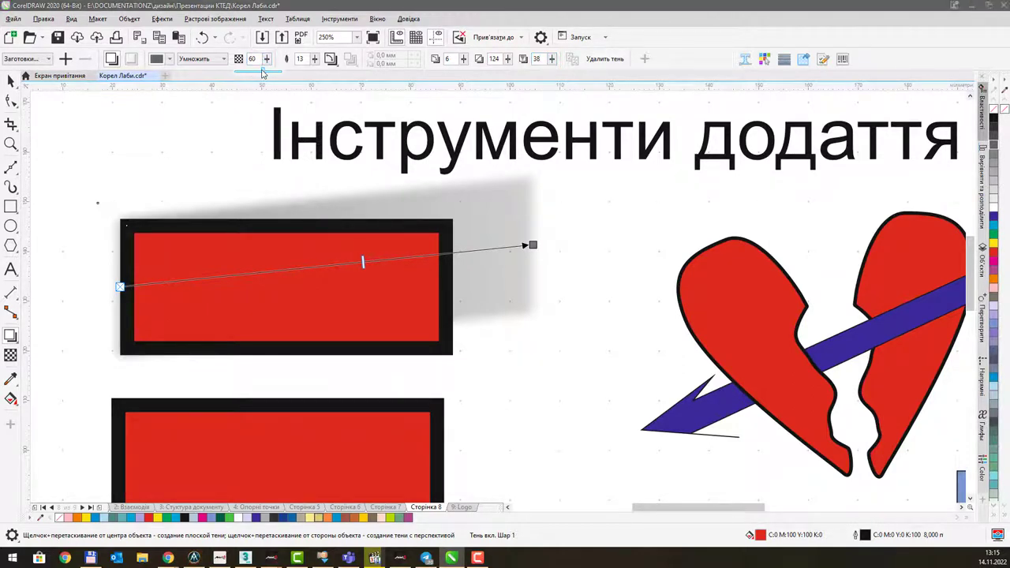
left_click_drag(264, 73, 274, 75)
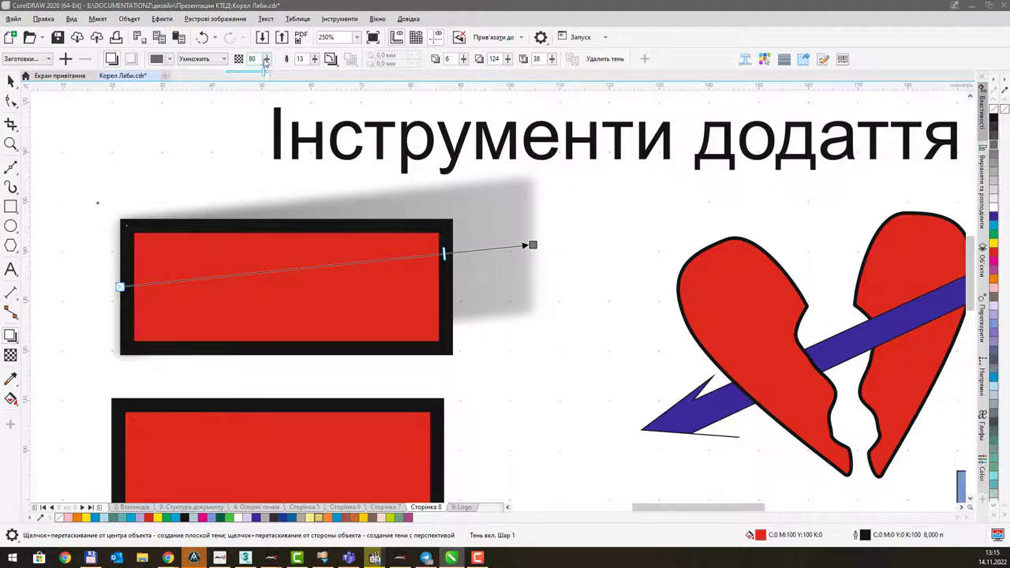
left_click_drag(262, 74, 290, 74)
left_click(266, 72)
left_click(266, 60)
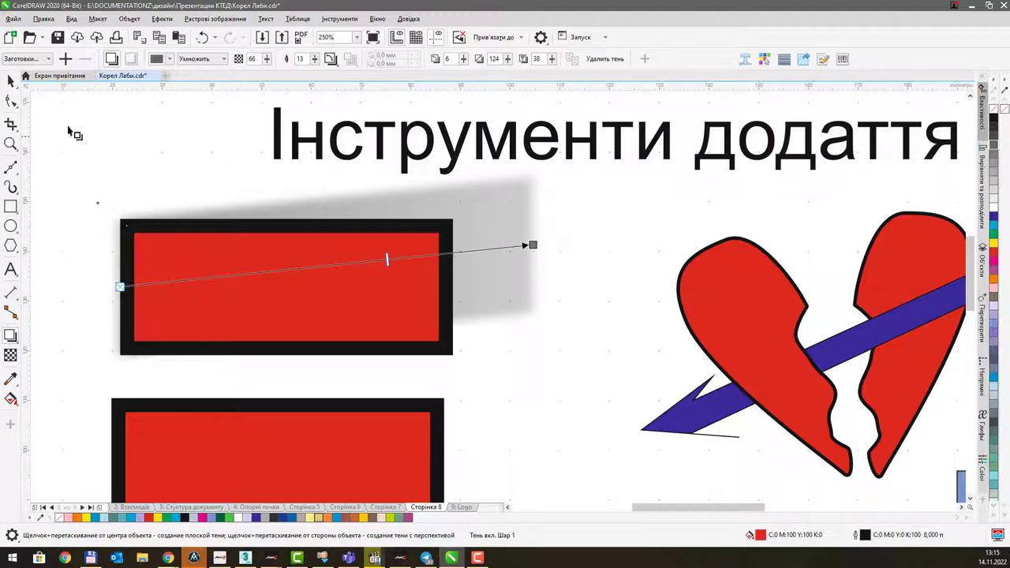
Apply the Внутренний край shadow preset to the upper rectangle, and widen the inner shadow to about 22.
left_click(48, 60)
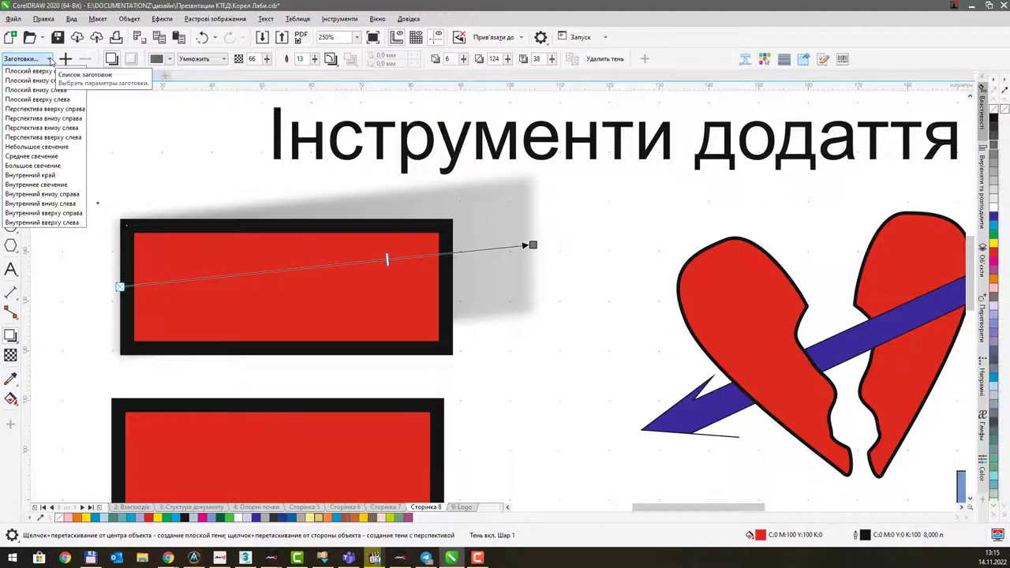
left_click(51, 178)
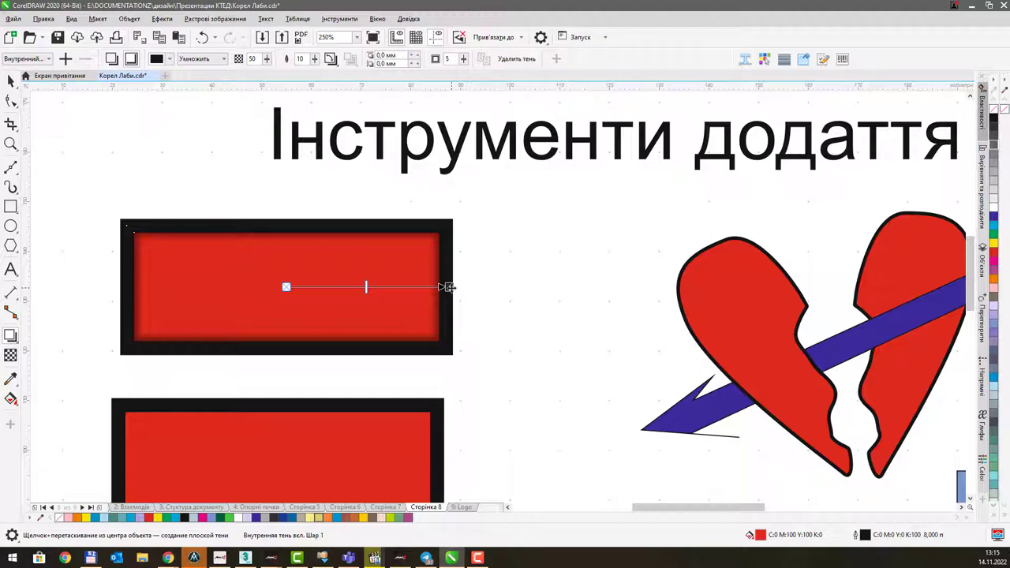
left_click_drag(448, 287, 423, 285)
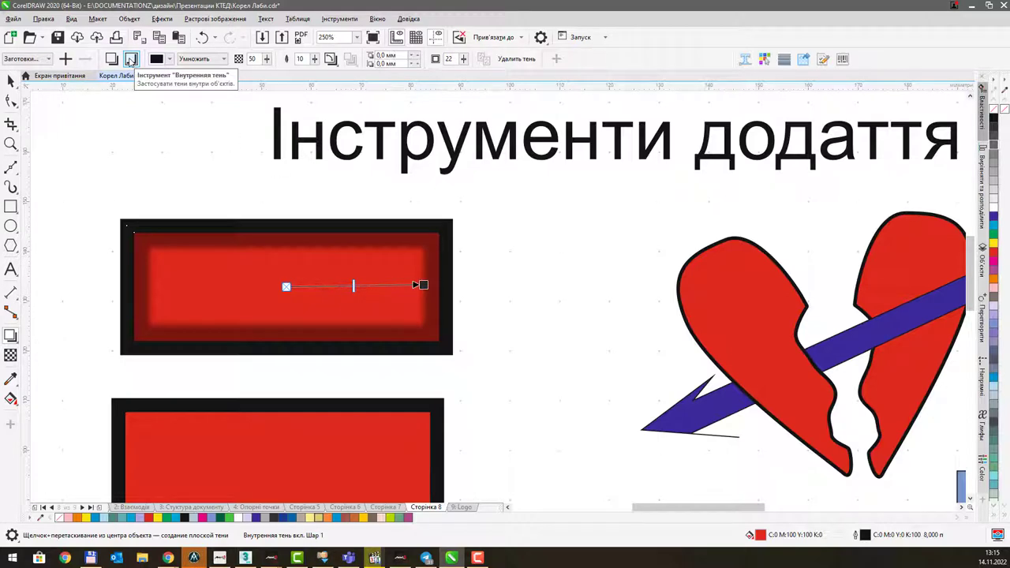
Recolour the inner shadow yellow, and extend it inward to a width of about 56.
left_click(169, 59)
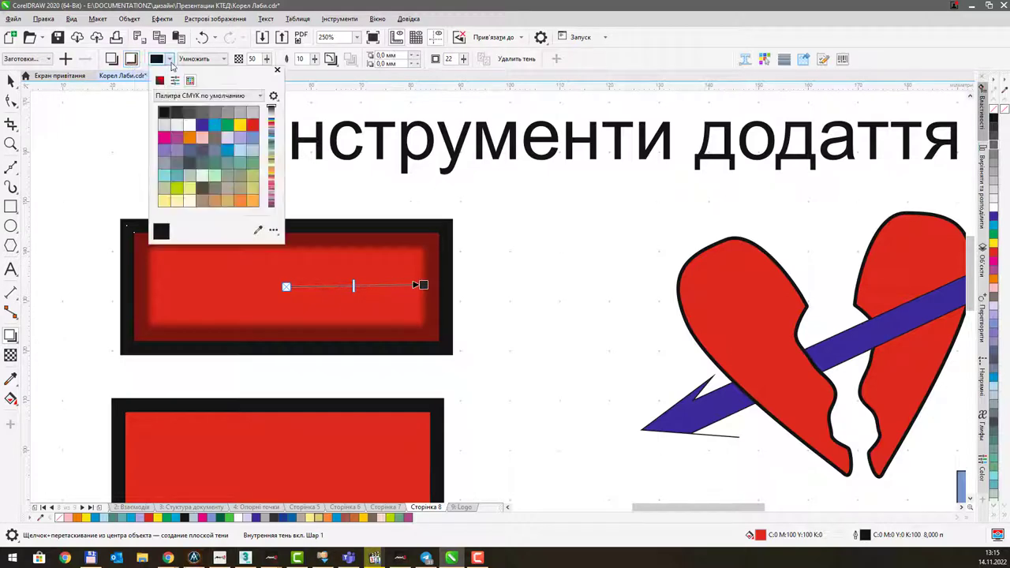
left_click(241, 126)
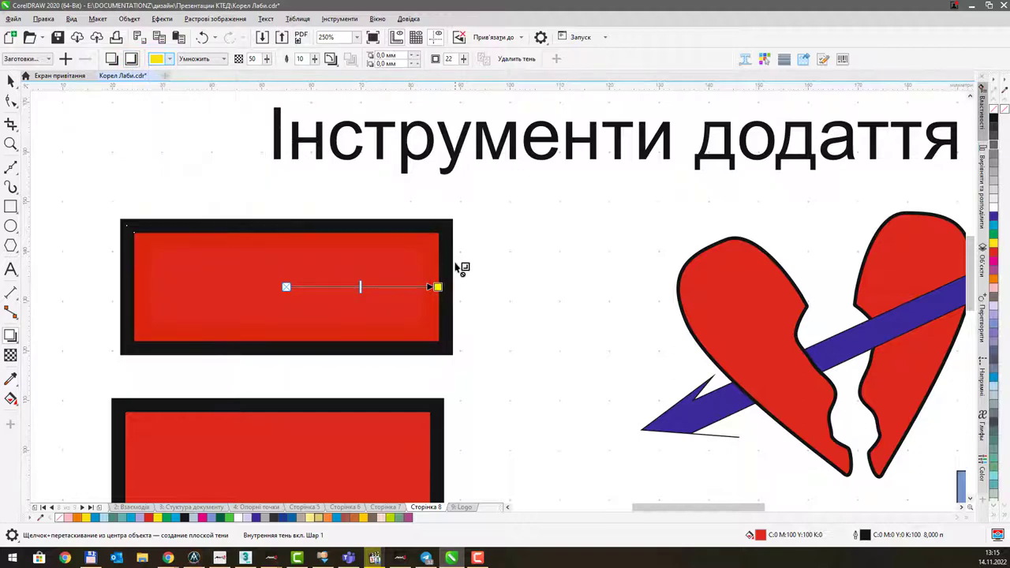
left_click_drag(438, 287, 395, 272)
Set the inner shadow's merge mode to Добавить, and narrow the shadow to a width of about 25.
left_click(222, 60)
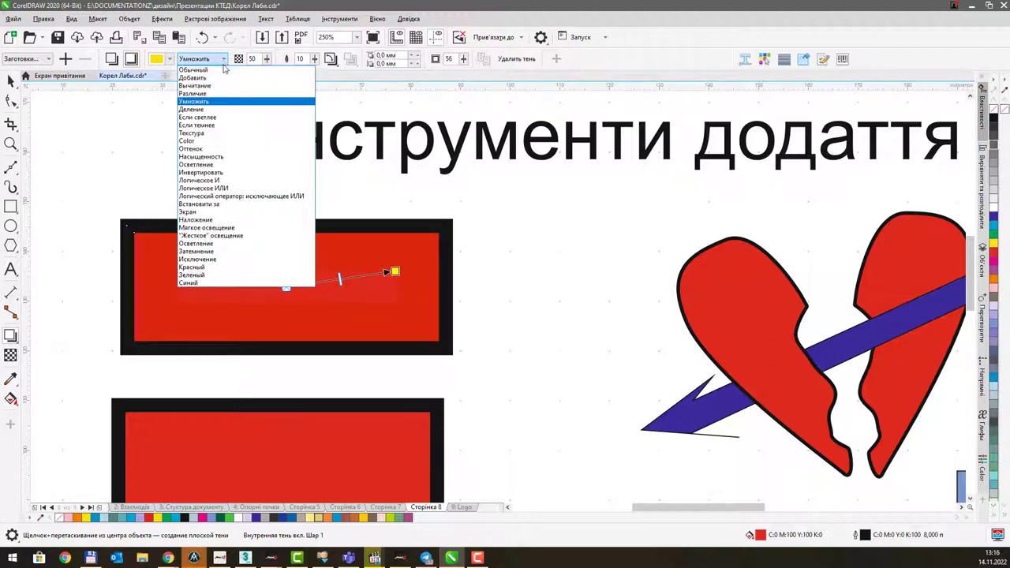
left_click(220, 78)
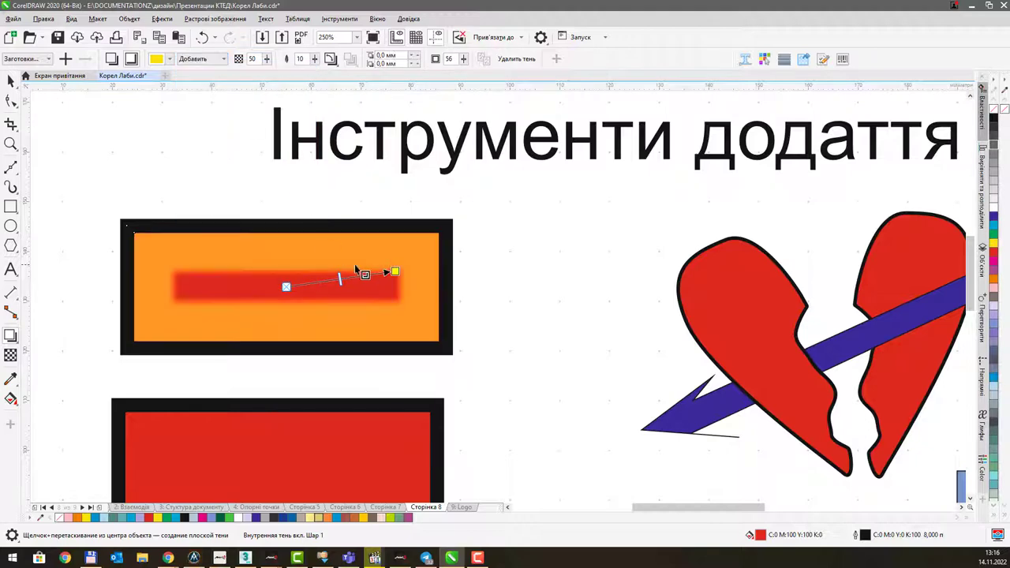
left_click_drag(395, 272, 422, 275)
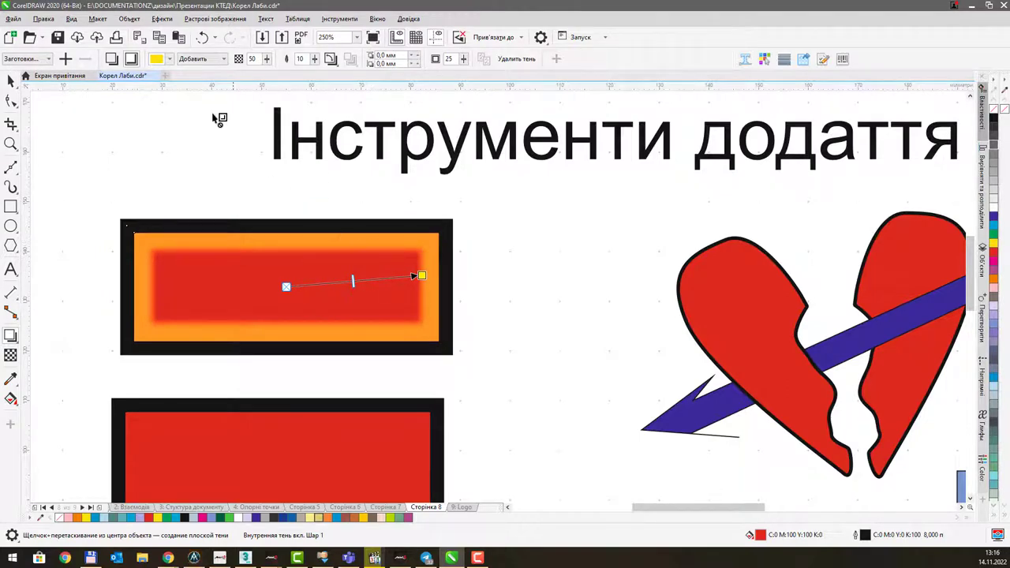
Apply the Перспектива внизу слева preset, and rework it into a flat shadow offset about -1.5 mm horizontally and 2.9 mm vertically.
left_click(46, 59)
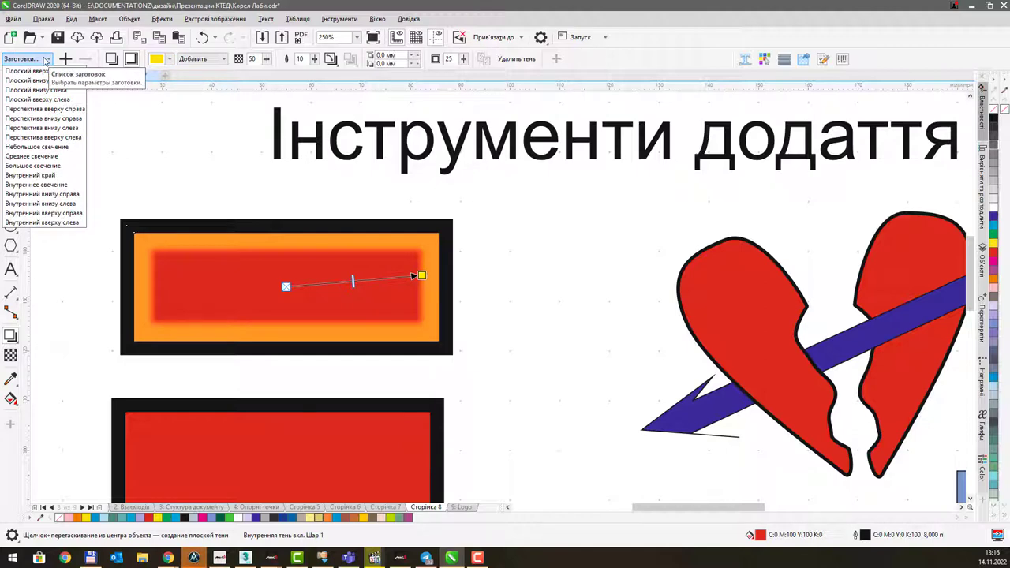
left_click(59, 128)
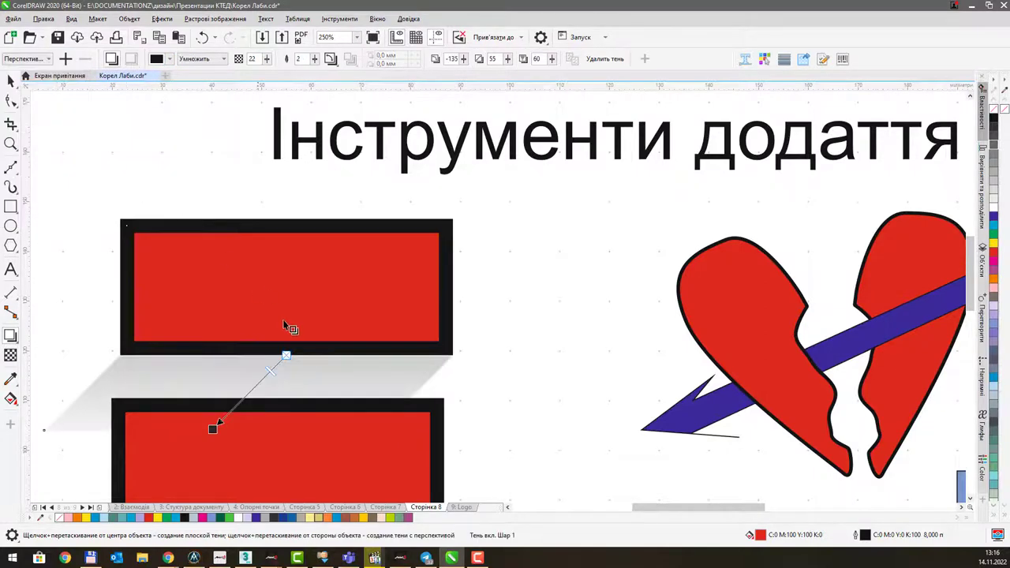
left_click_drag(213, 427, 223, 197)
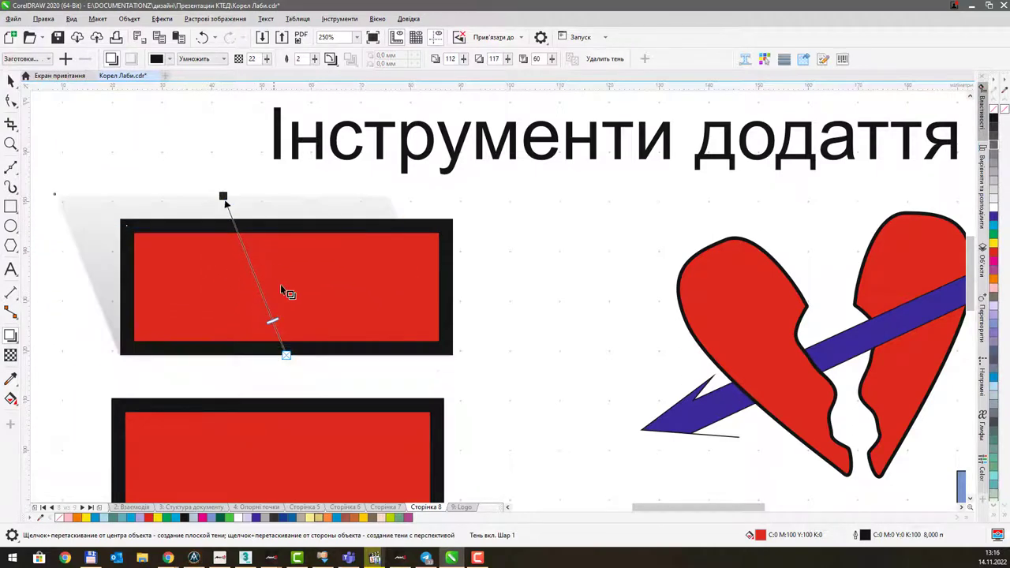
left_click_drag(288, 354, 313, 308)
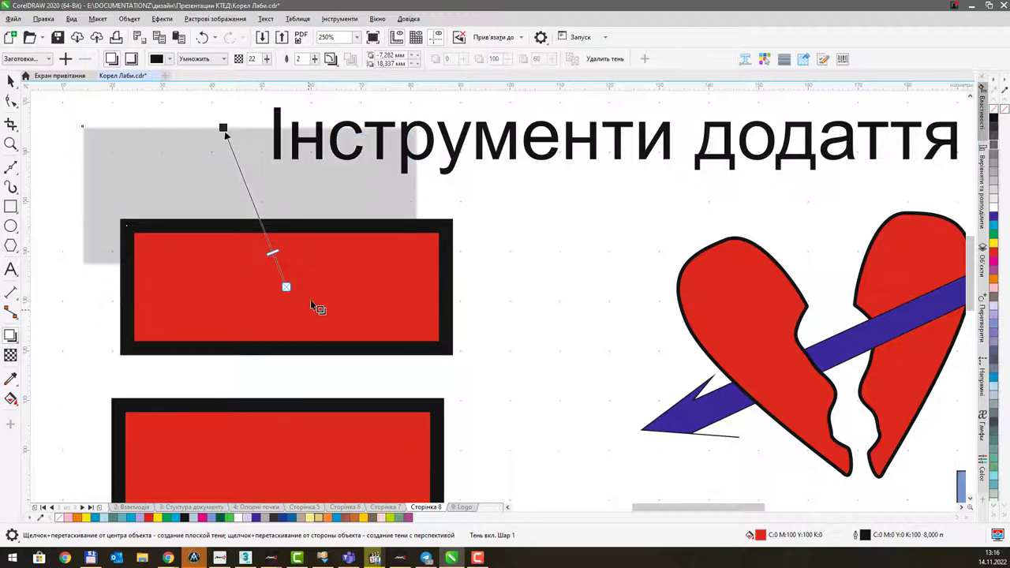
left_click_drag(224, 130, 246, 206)
Apply the Плоский вверху слева preset, and move the shadow out to an offset of about -19 mm horizontally and 17.4 mm vertically.
left_click(46, 59)
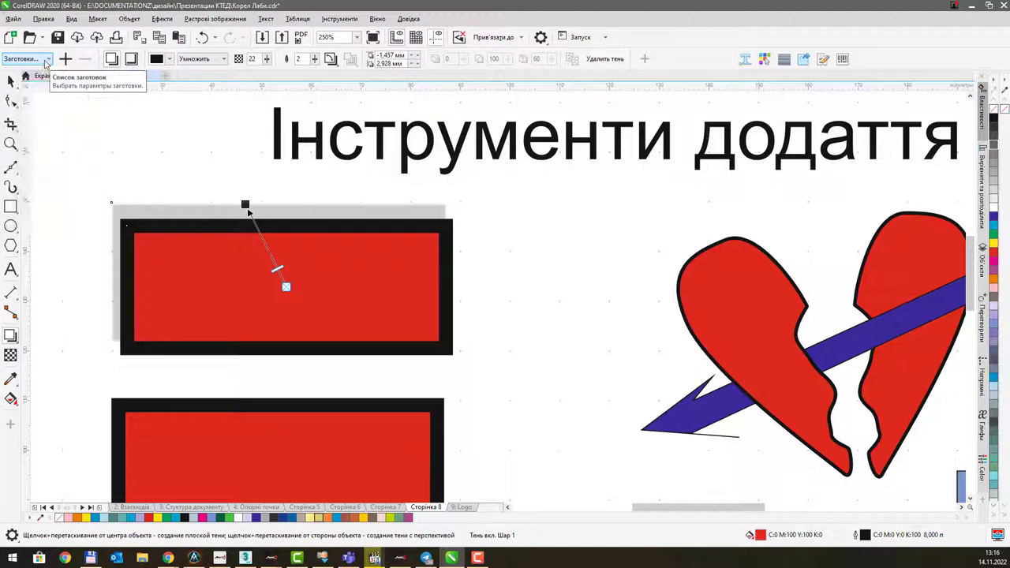
mouse_move(45, 72)
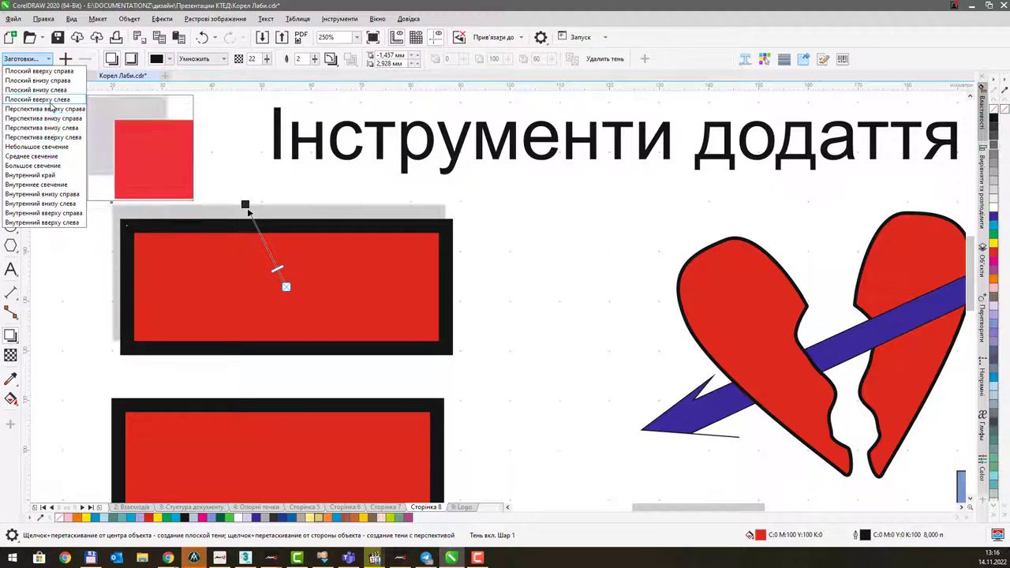
left_click(50, 100)
left_click_drag(250, 254, 172, 184)
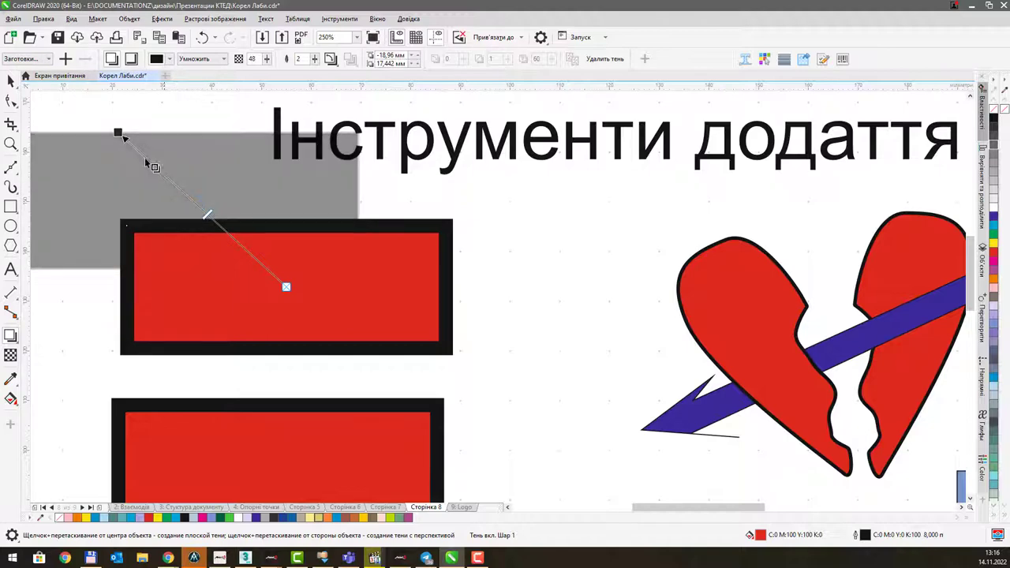
Rework the upper rectangle's shadow into a flat shadow offset about 7 mm horizontally and 4 mm vertically.
left_click_drag(119, 135, 147, 215)
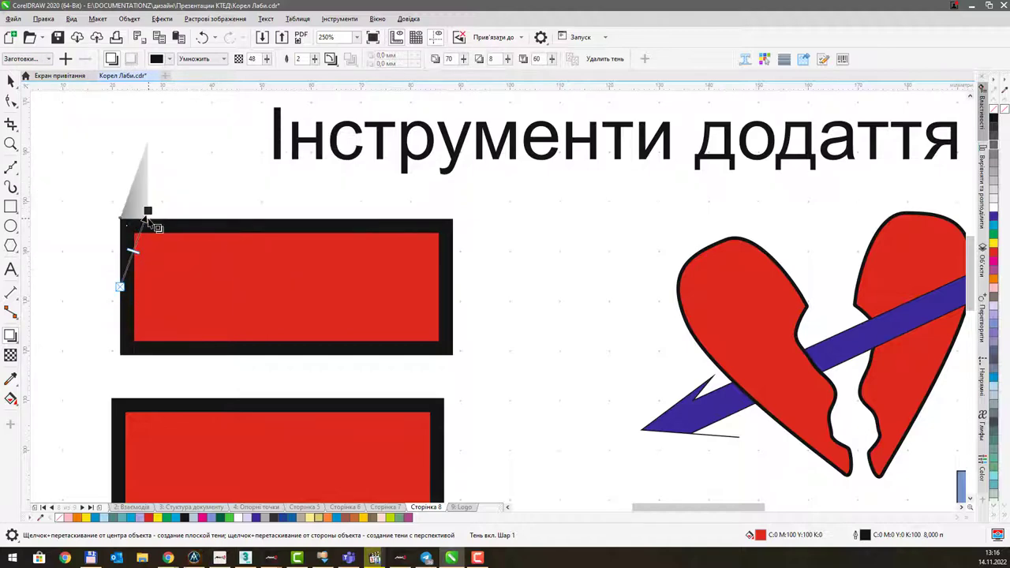
left_click_drag(147, 211, 471, 218)
left_click_drag(213, 298, 308, 266)
left_click(300, 260)
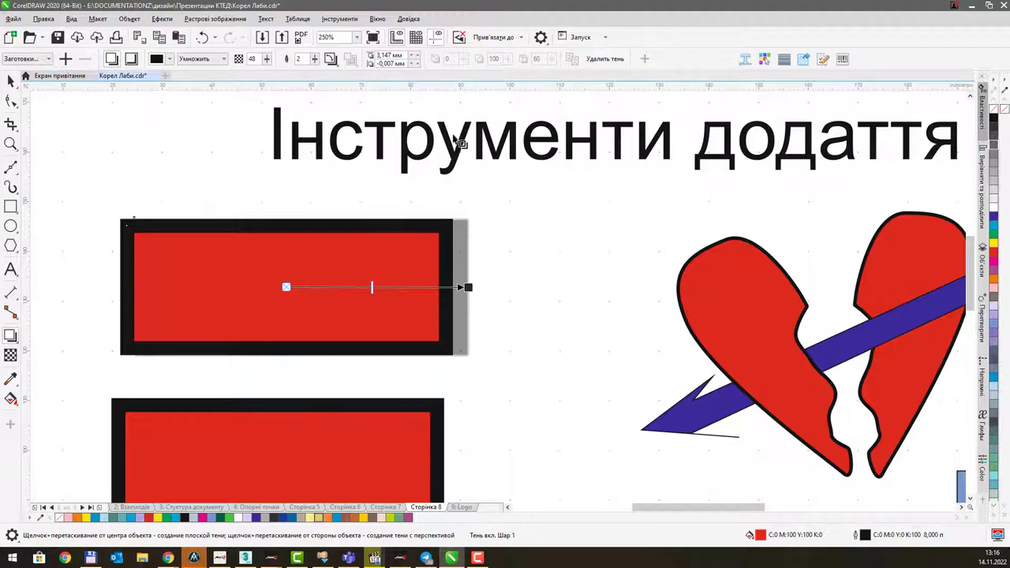
left_click_drag(468, 286, 441, 200)
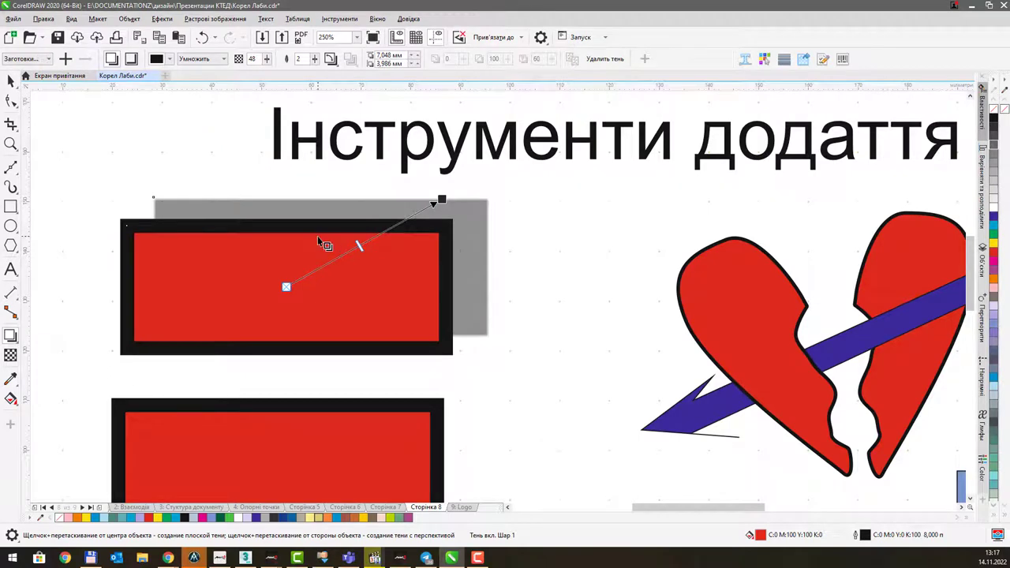
Apply the Среднее свечение preset to the red rectangle on the blue background.
left_click_drag(770, 335, 479, 295)
scroll(480, 295, "down", 2)
left_click_drag(638, 318, 456, 300)
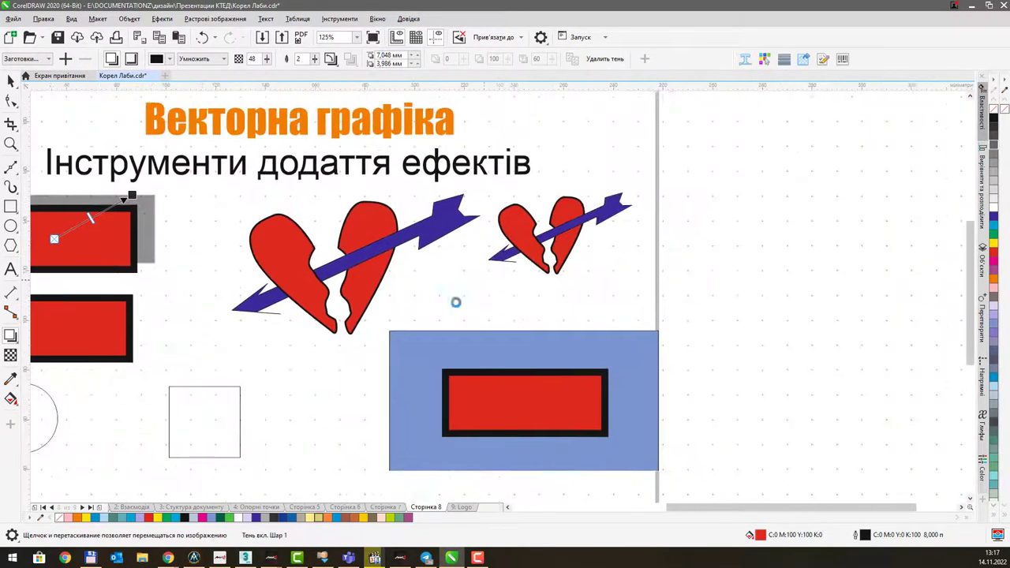
left_click(512, 403)
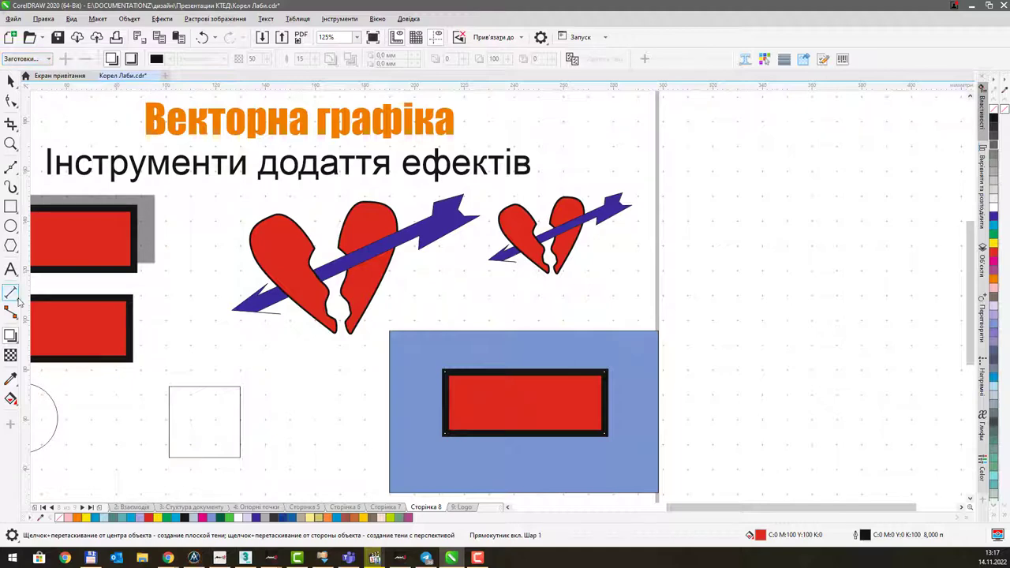
left_click(48, 60)
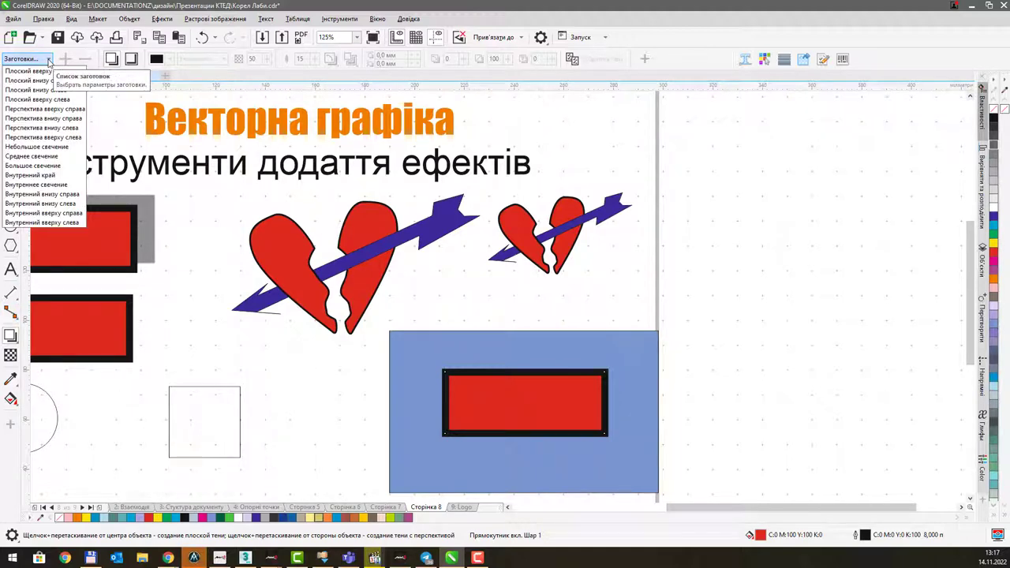
left_click(32, 155)
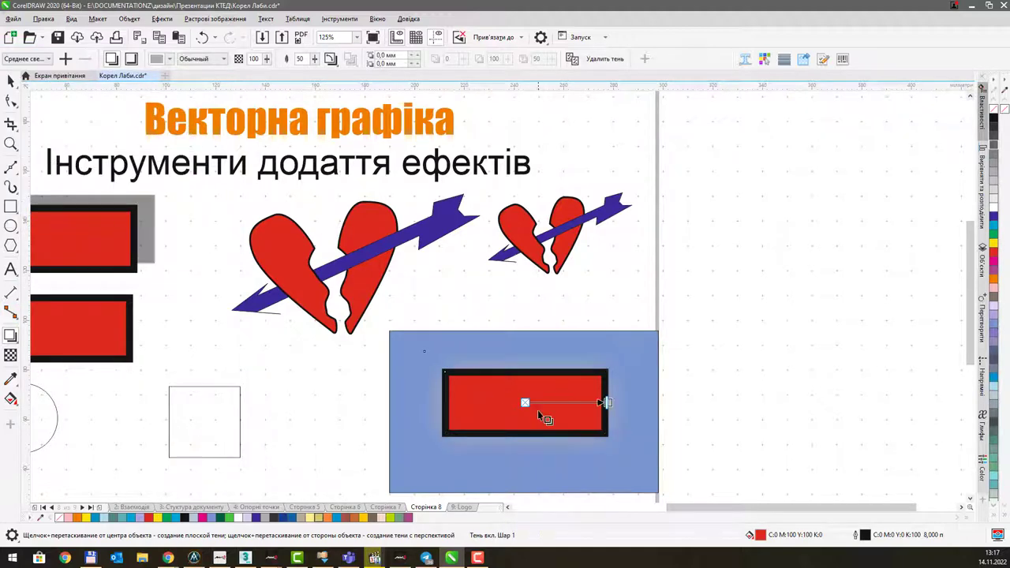
left_click_drag(608, 403, 621, 401)
Recolour the rectangle's glow white, and set its feathering to 49.
left_click(169, 60)
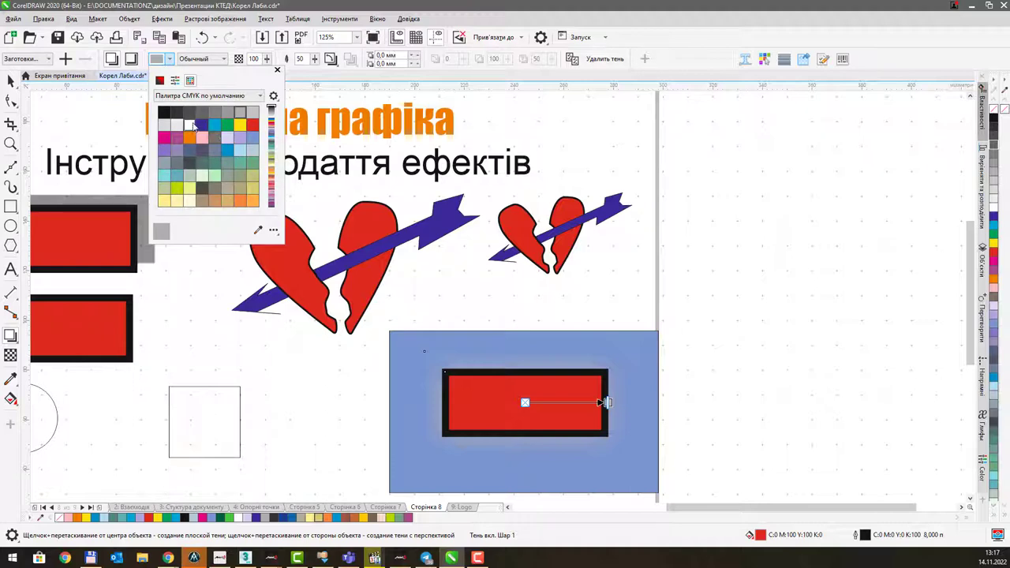
left_click(191, 125)
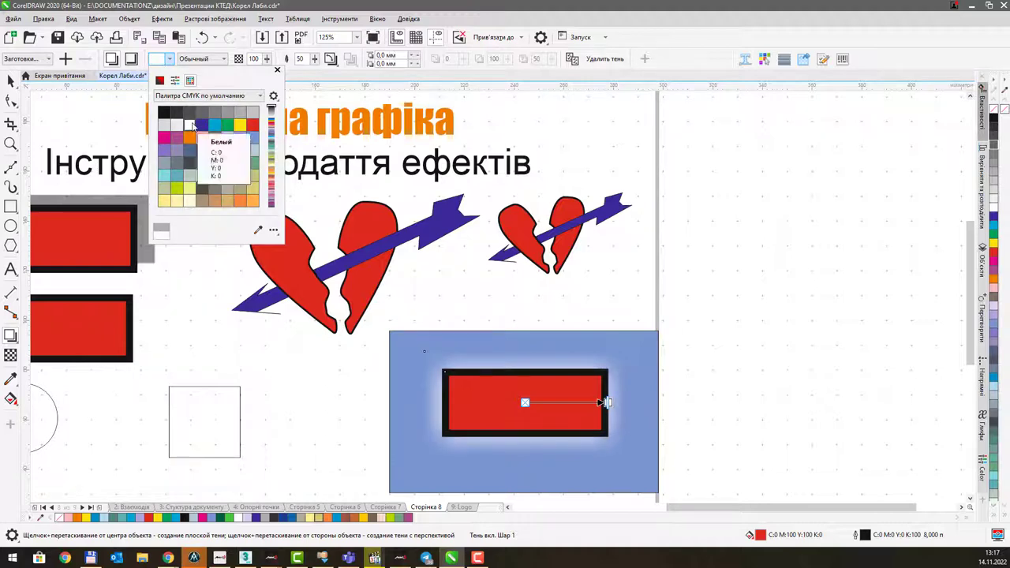
left_click(483, 17)
scroll(545, 387, "up", 2)
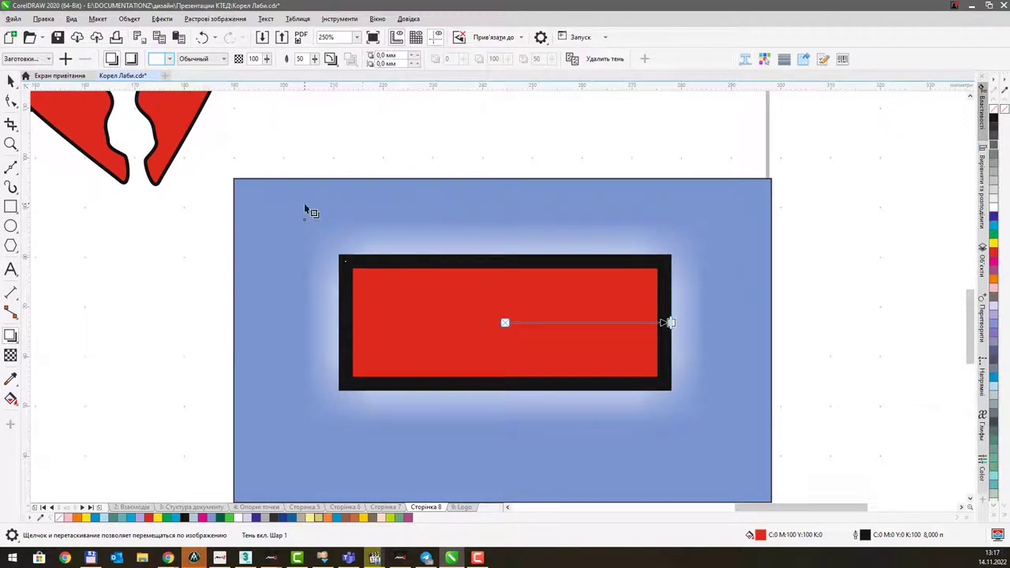
left_click(313, 61)
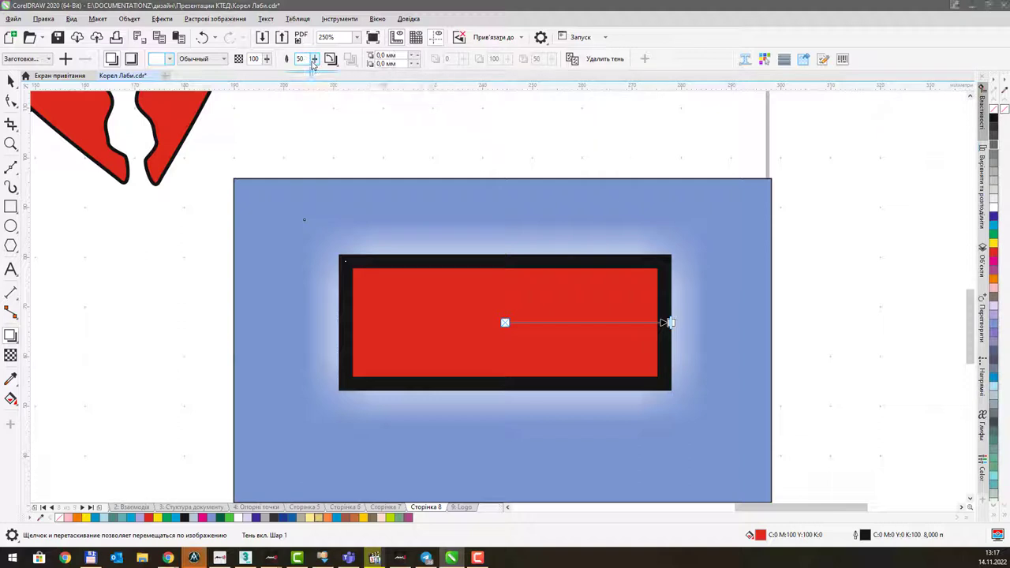
left_click_drag(313, 72, 332, 80)
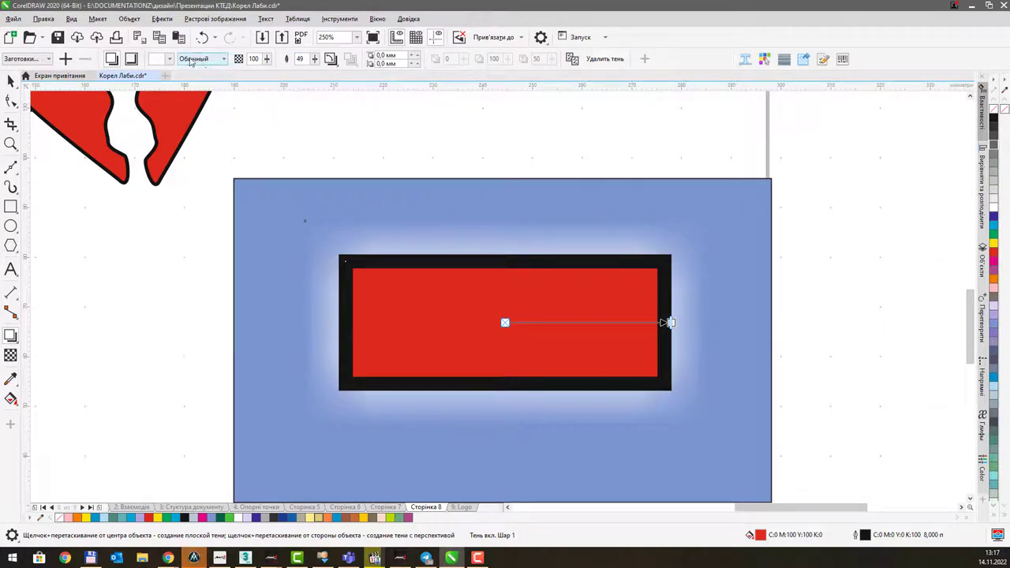
Set the glow's merge mode to Добавить.
left_click(221, 59)
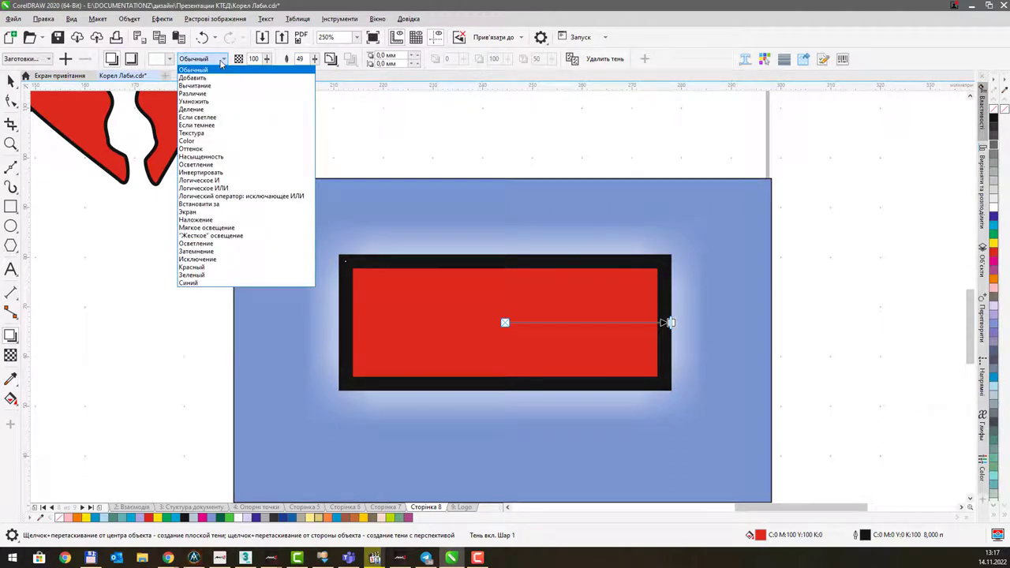
left_click(218, 78)
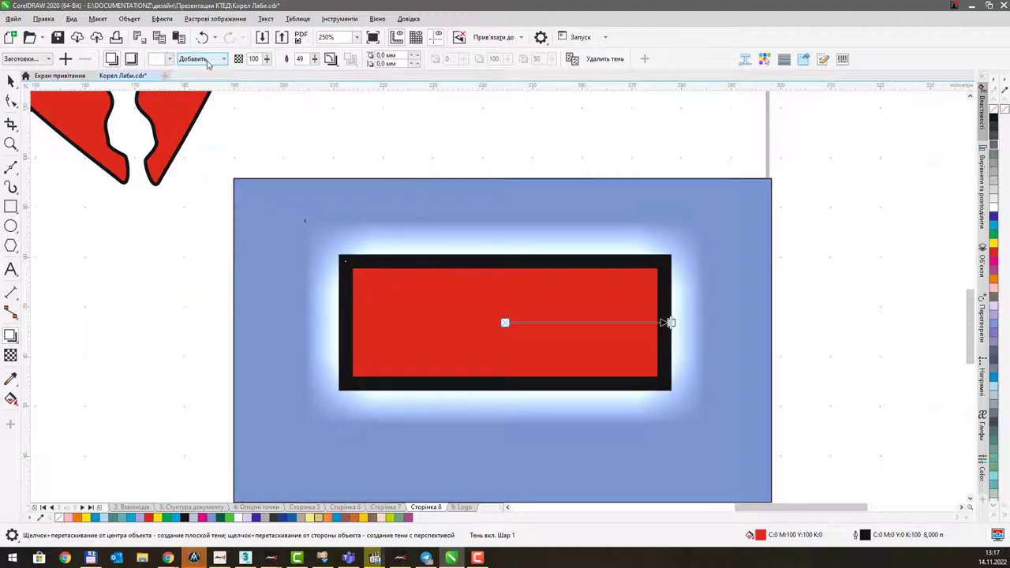
left_click(208, 60)
left_click(208, 60)
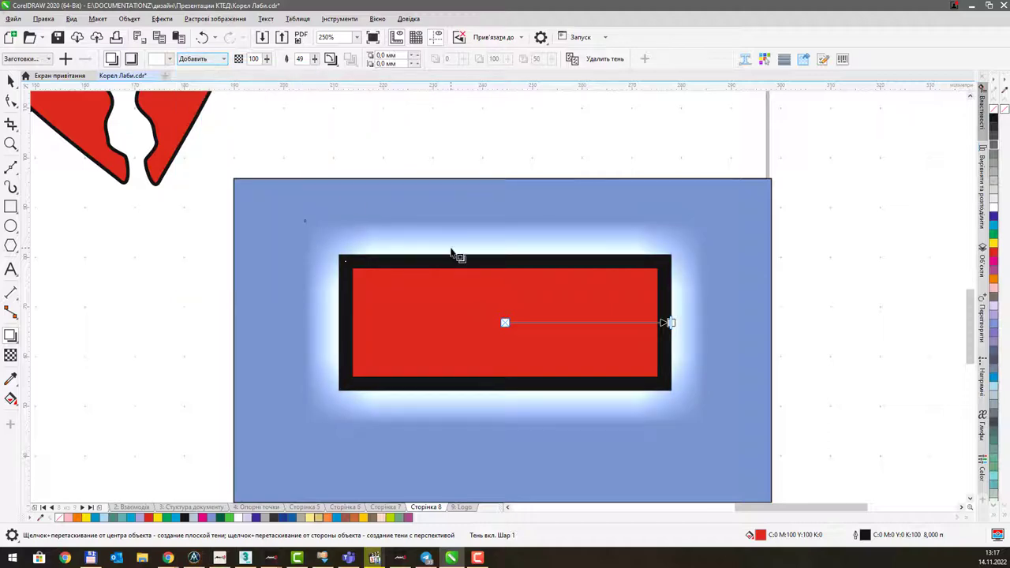
scroll(465, 255, "down", 2)
scroll(479, 257, "up", 2)
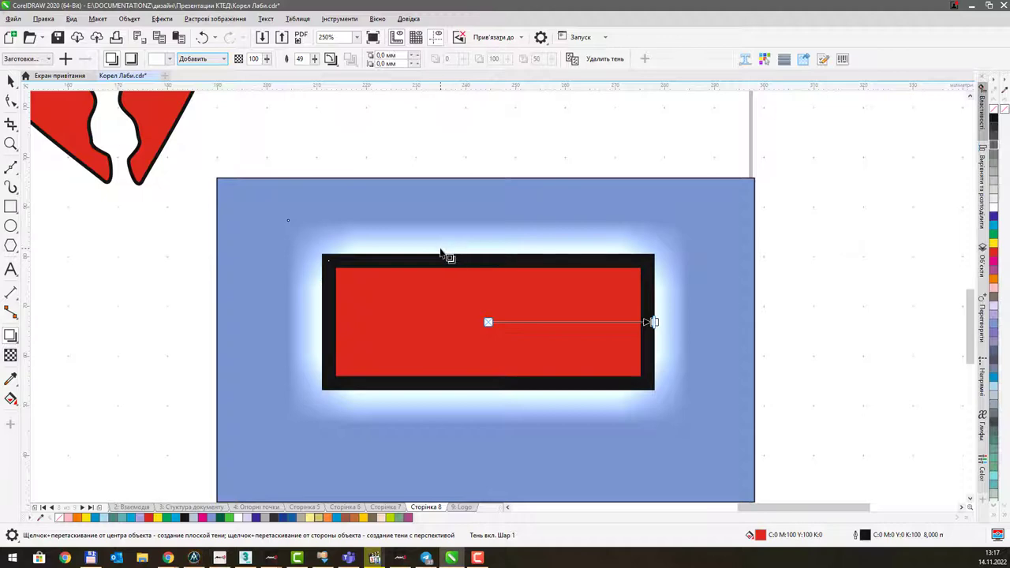
scroll(444, 255, "down", 2)
left_click_drag(385, 219, 513, 270)
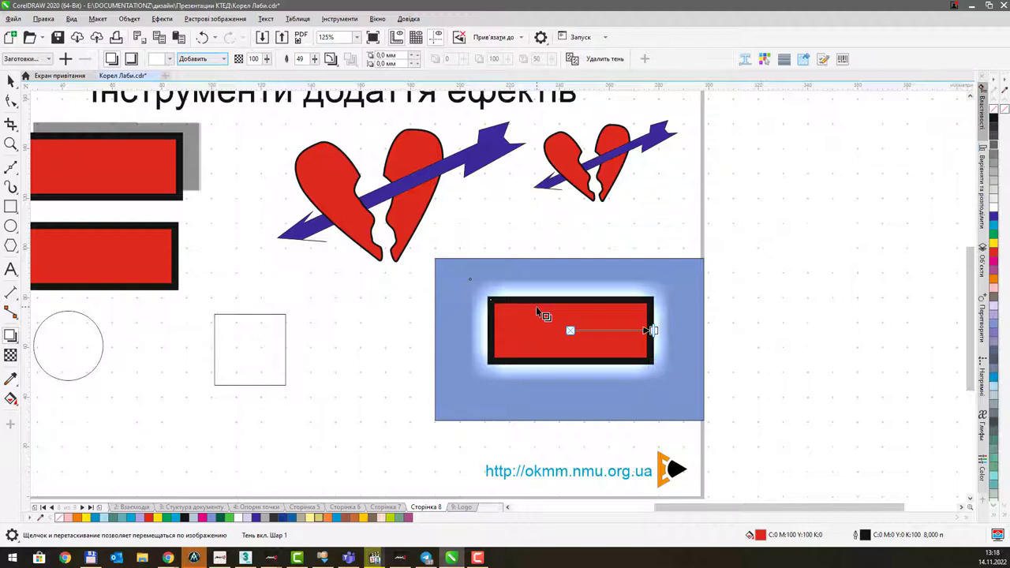
scroll(535, 306, "up", 2)
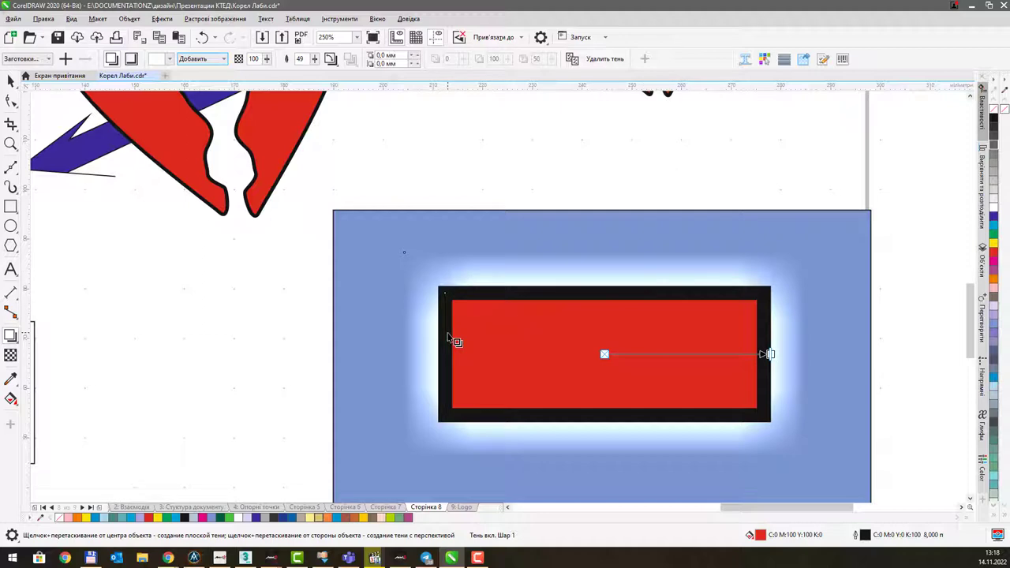
scroll(454, 340, "down", 2)
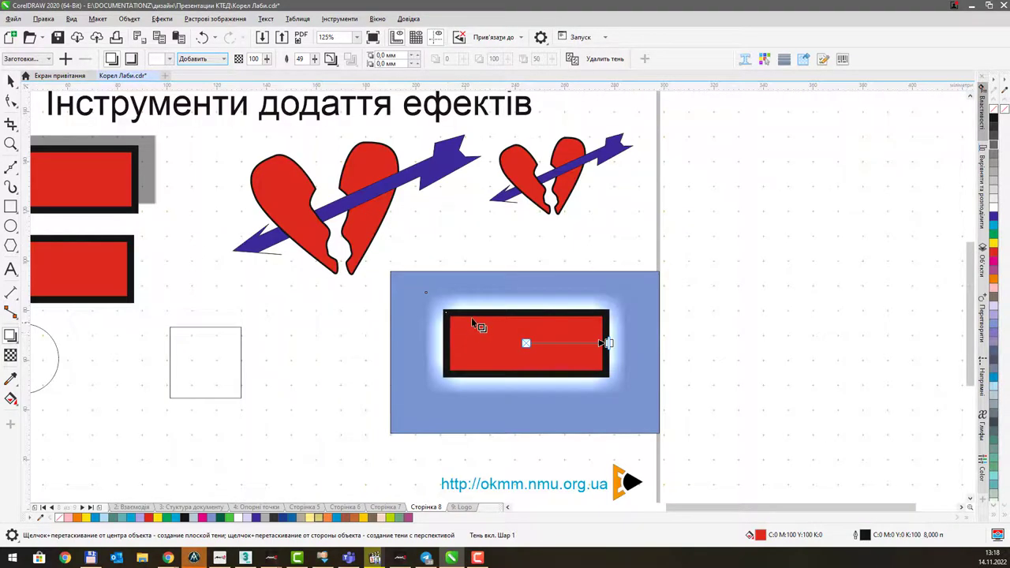
Add a one-step contour around the red rectangle above the circle, extending it outward to an offset of about 8.4 mm.
scroll(350, 304, "left", 1)
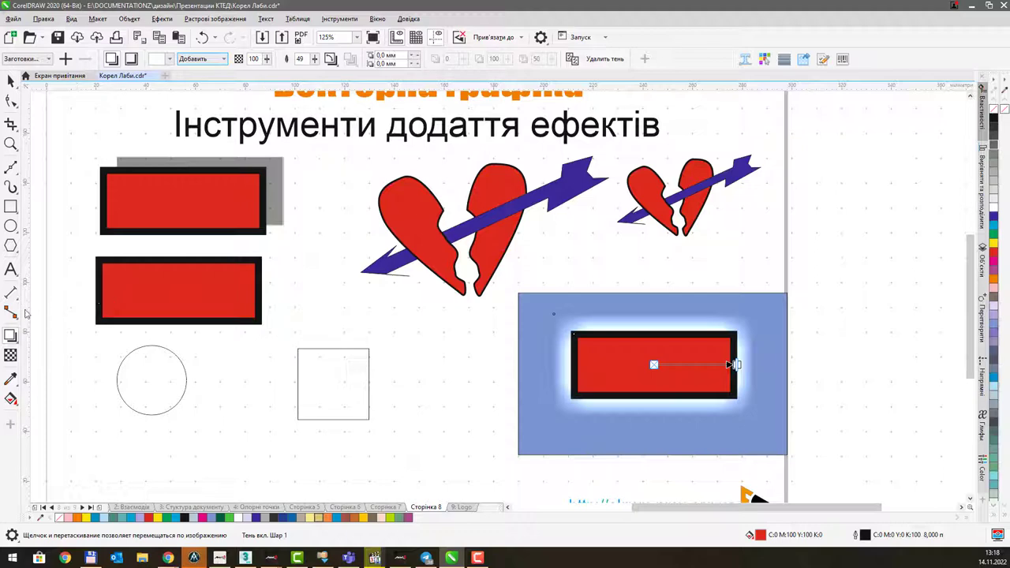
left_click(10, 81)
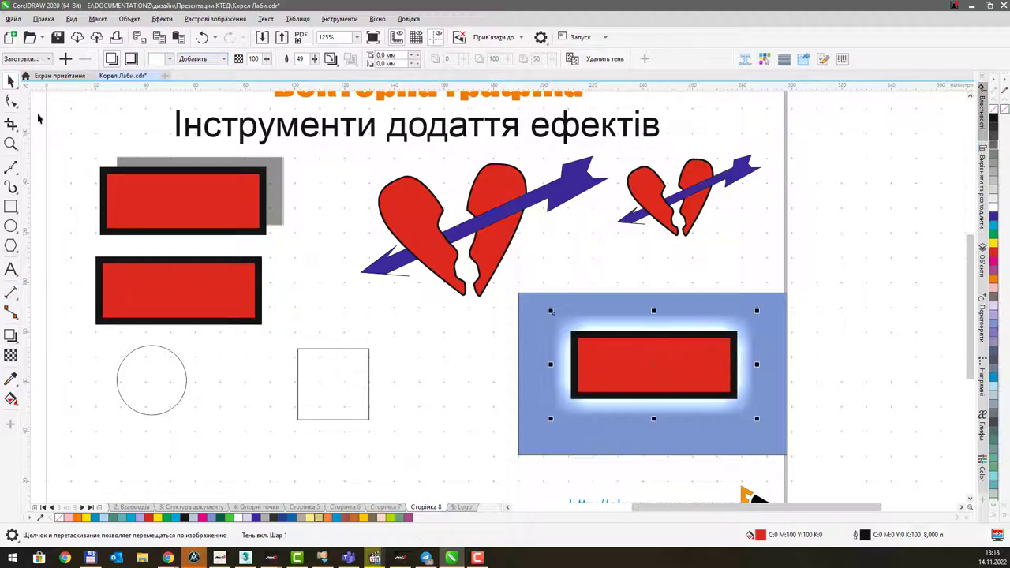
left_click(212, 294)
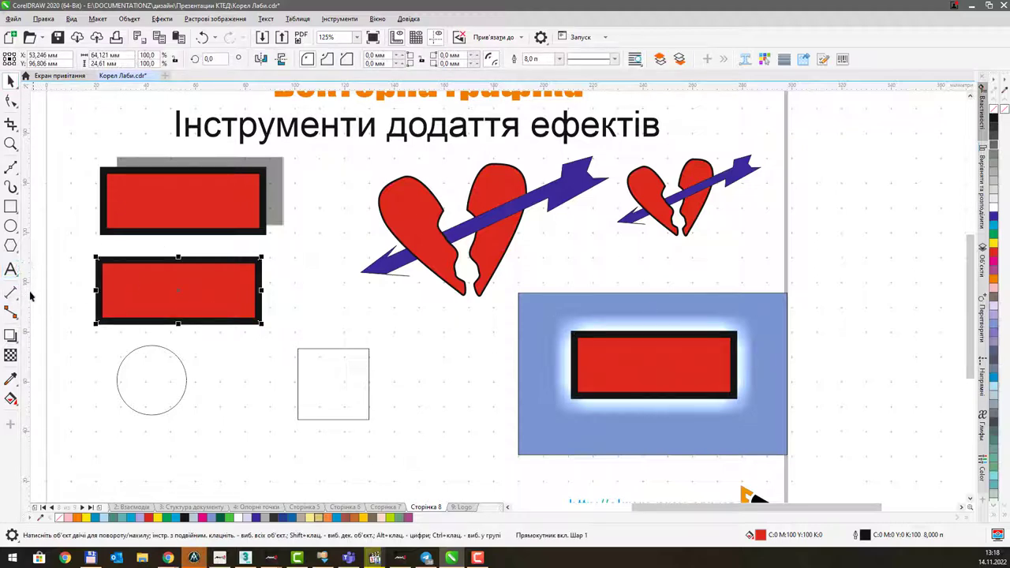
left_click(10, 336)
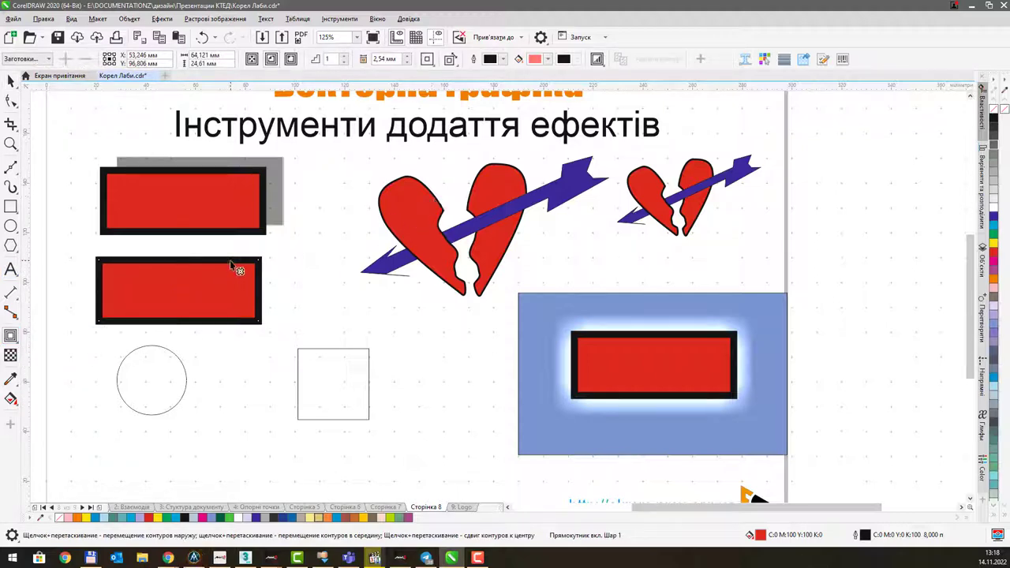
left_click_drag(235, 266, 319, 253)
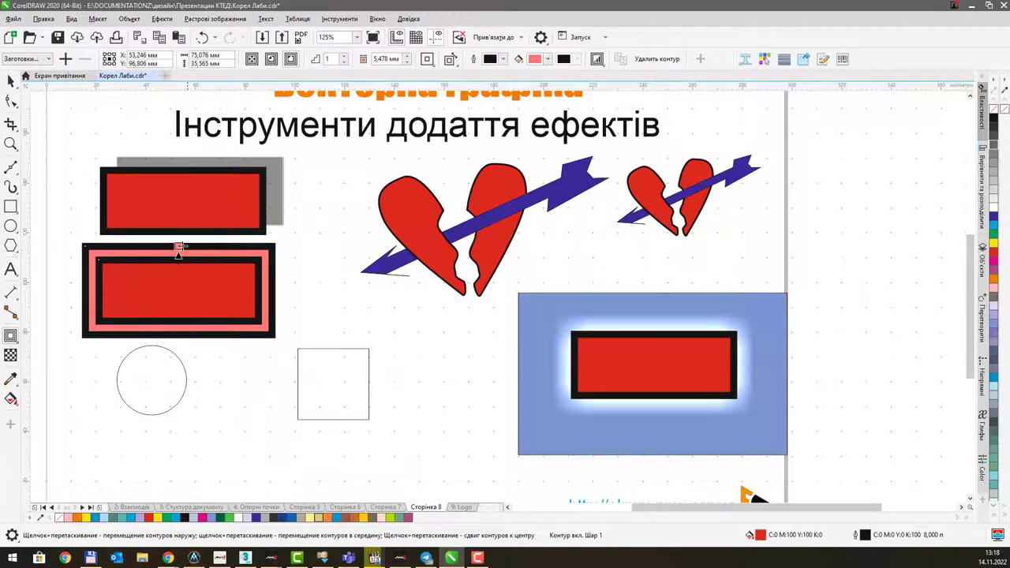
mouse_move(177, 248)
left_mouse_down()
mouse_move(180, 228)
mouse_move(180, 246)
left_mouse_up()
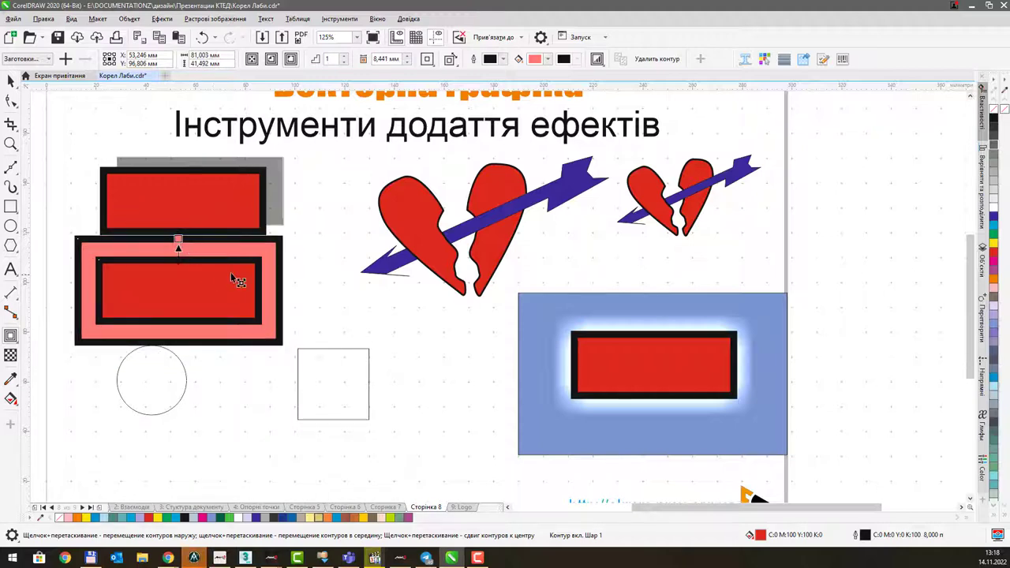
Move the contoured rectangle off the page to its left, and turn its contour inward with an offset of about 4.7 mm.
left_click_drag(234, 277, 335, 271)
left_click(11, 80)
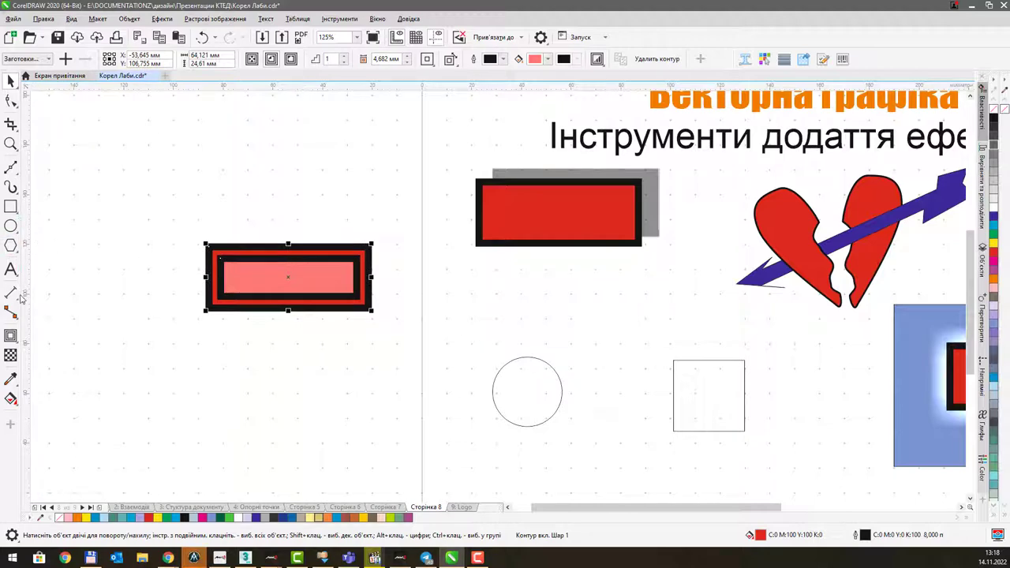
left_click(11, 336)
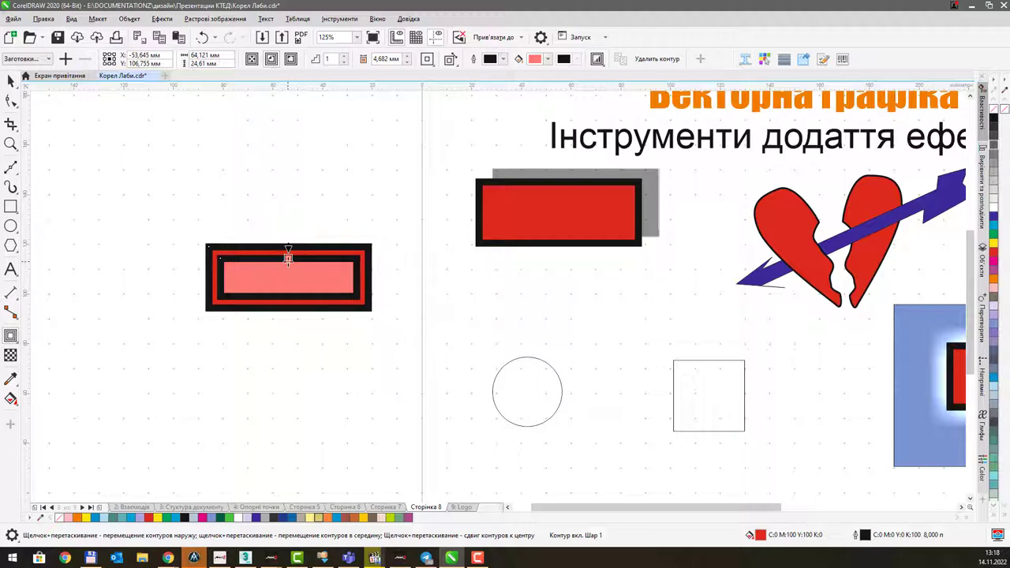
Extend the rectangle's contour outward to an offset of about 16.3 mm, and try to switch it to a contour toward the centre.
left_click_drag(288, 259, 314, 245)
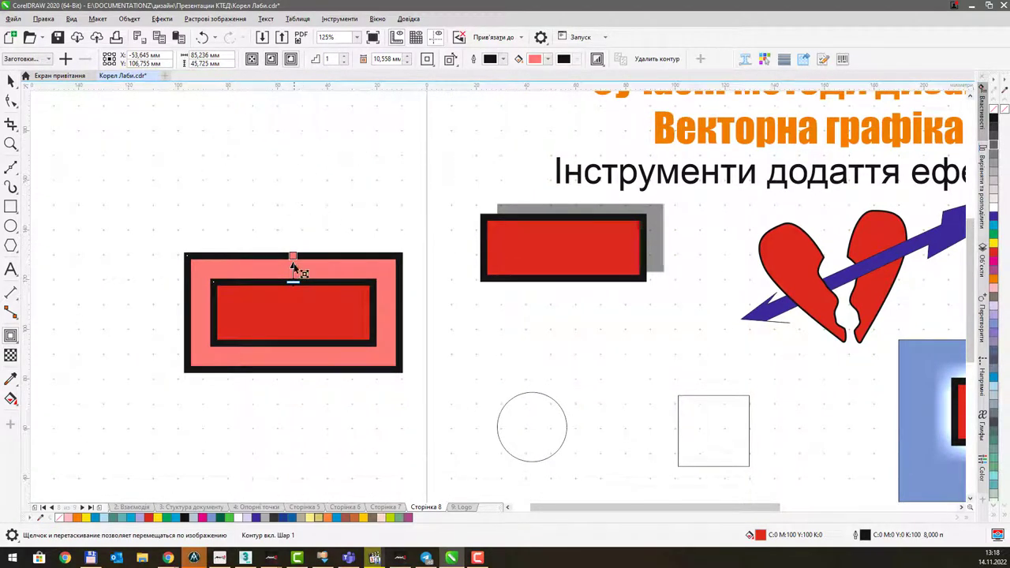
left_click_drag(292, 300, 293, 242)
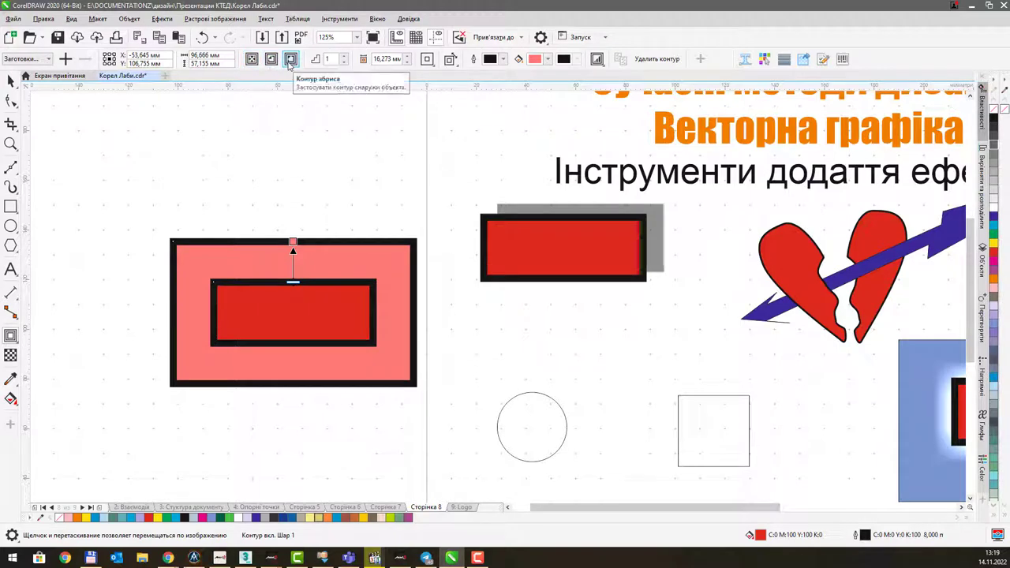
left_click(257, 63)
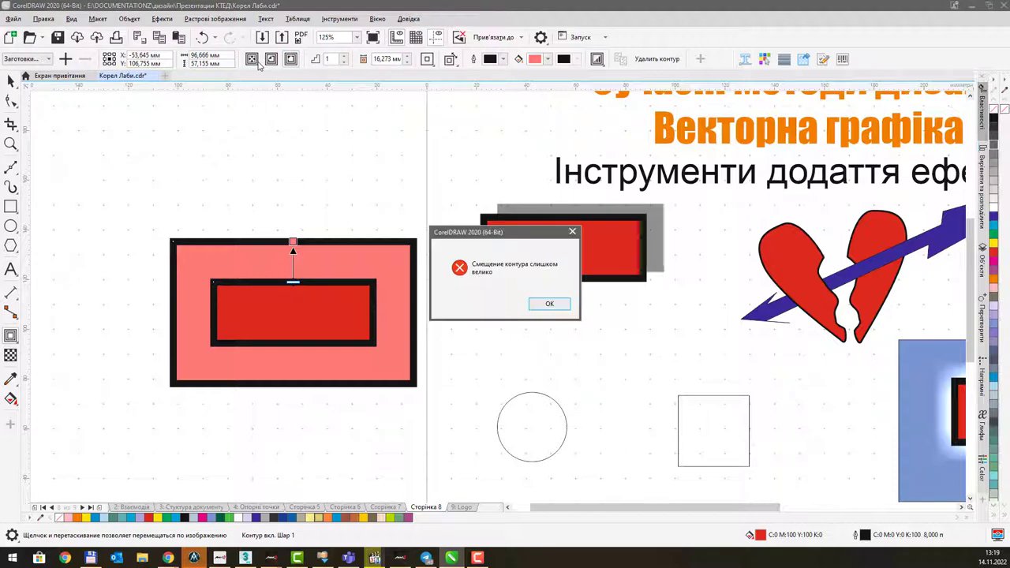
left_click(537, 308)
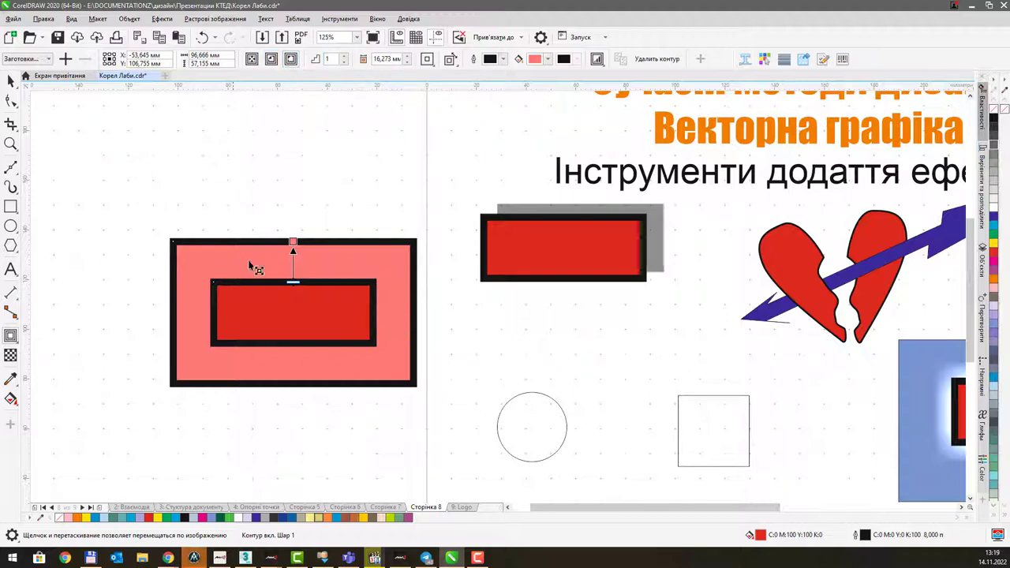
Raise the number of contour steps to 4, and narrow the contour offset to about 9.8 mm.
left_click(344, 56)
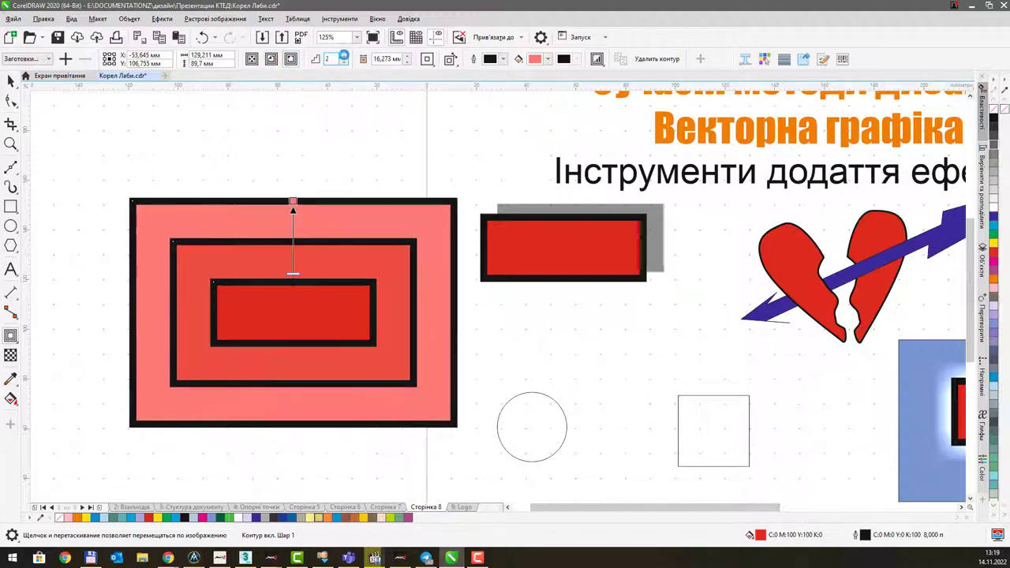
left_click(344, 56)
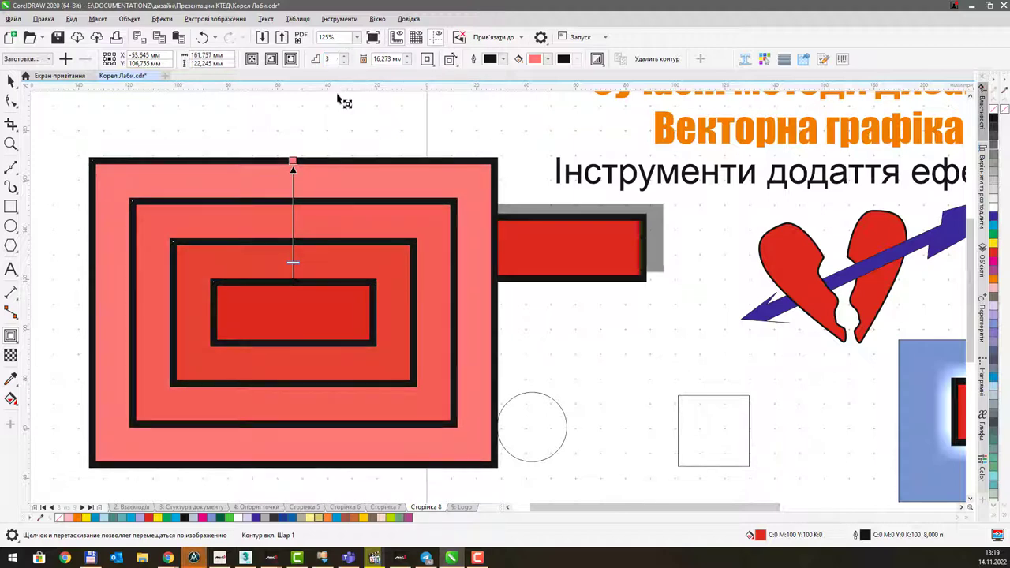
left_click(344, 56)
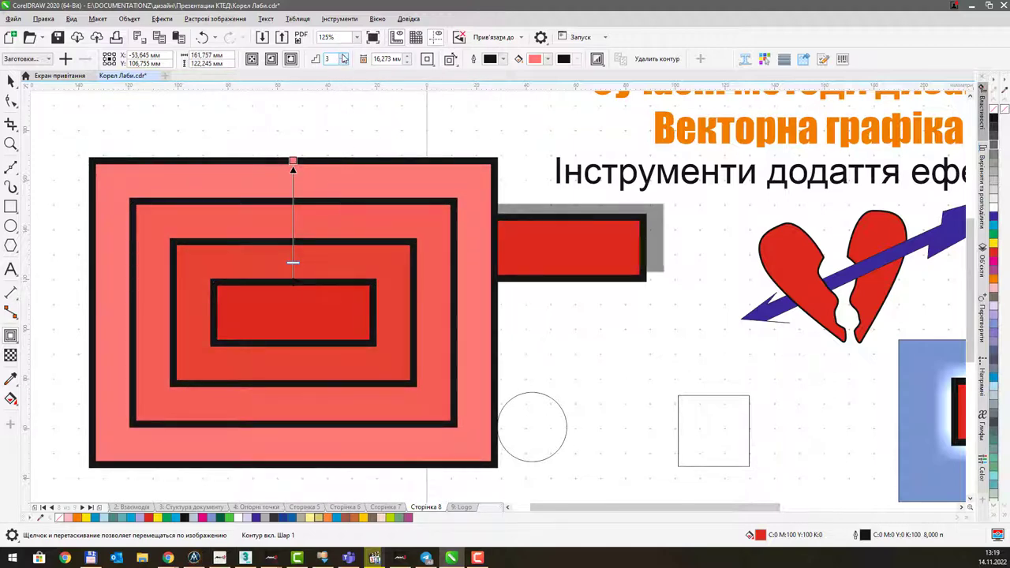
left_click_drag(293, 121, 293, 202)
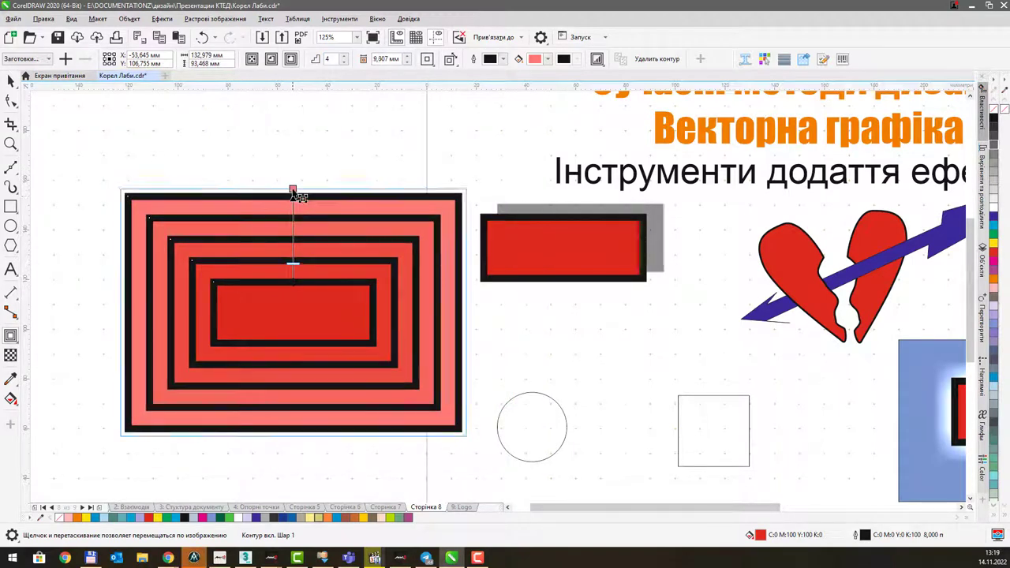
Narrow the rectangle's contour offset to about 8.6 mm, and change the contour's fill colour to purple.
left_click(292, 200)
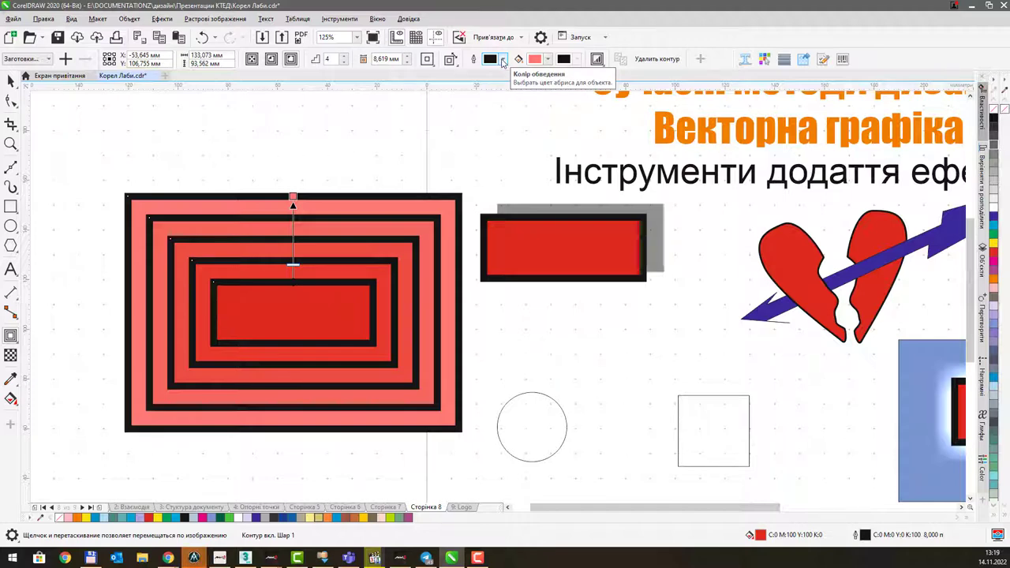
left_click(547, 61)
left_click(548, 62)
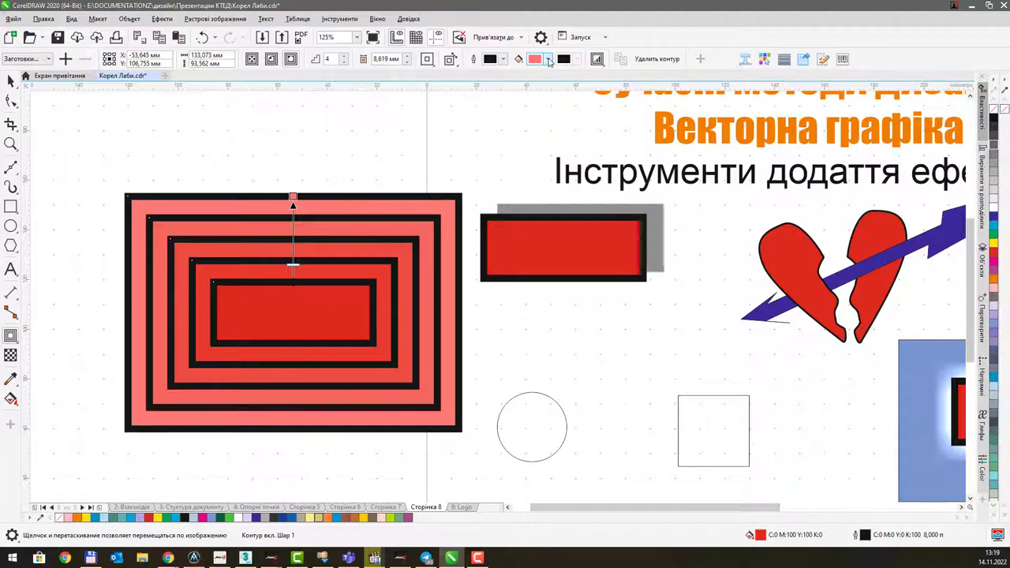
left_click(548, 61)
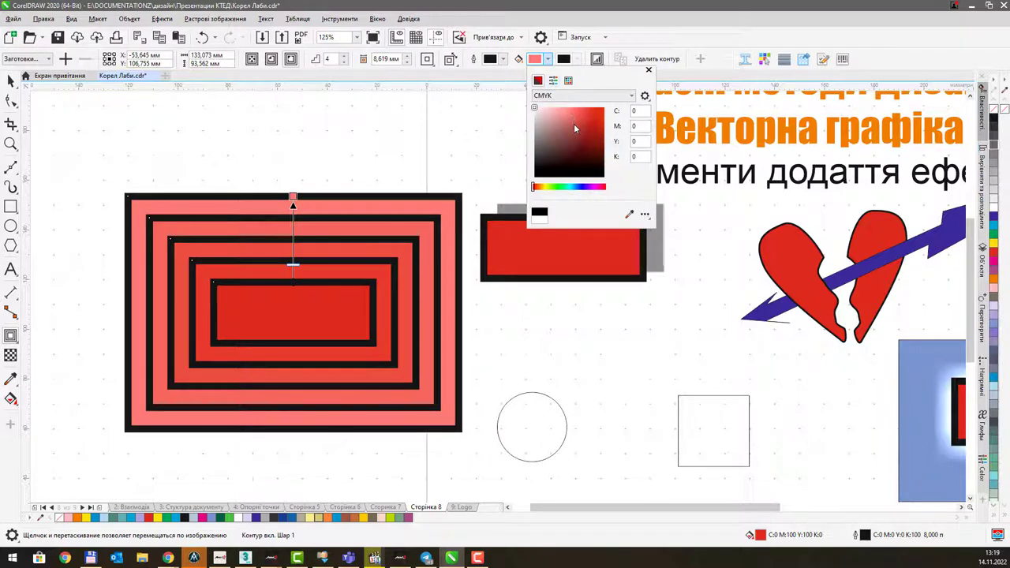
left_click(585, 112)
left_click(593, 186)
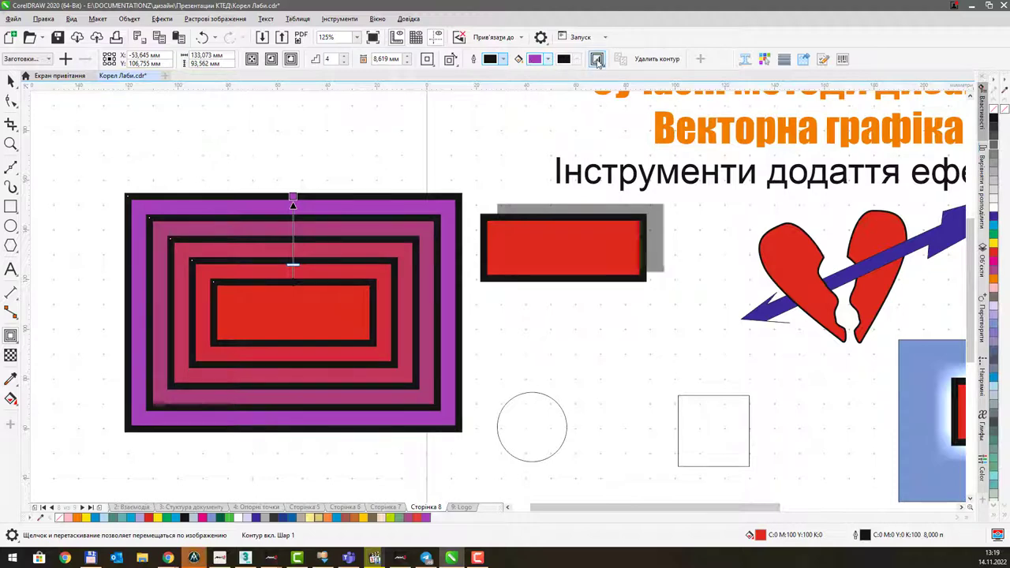
Vary the linked object and colour acceleration of the contour in both directions, leaving it slightly on the positive side.
left_click(597, 61)
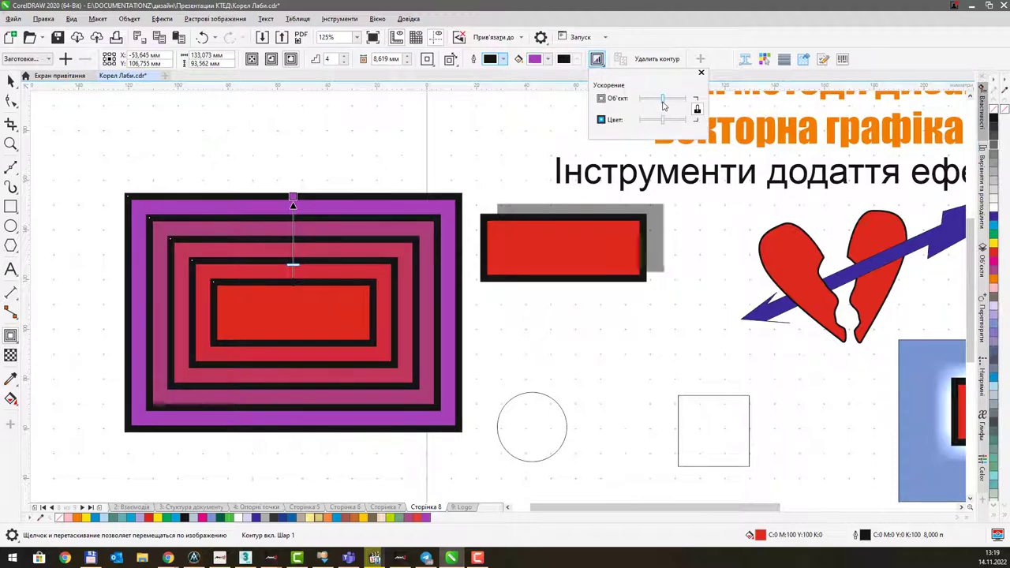
left_click_drag(662, 100, 658, 104)
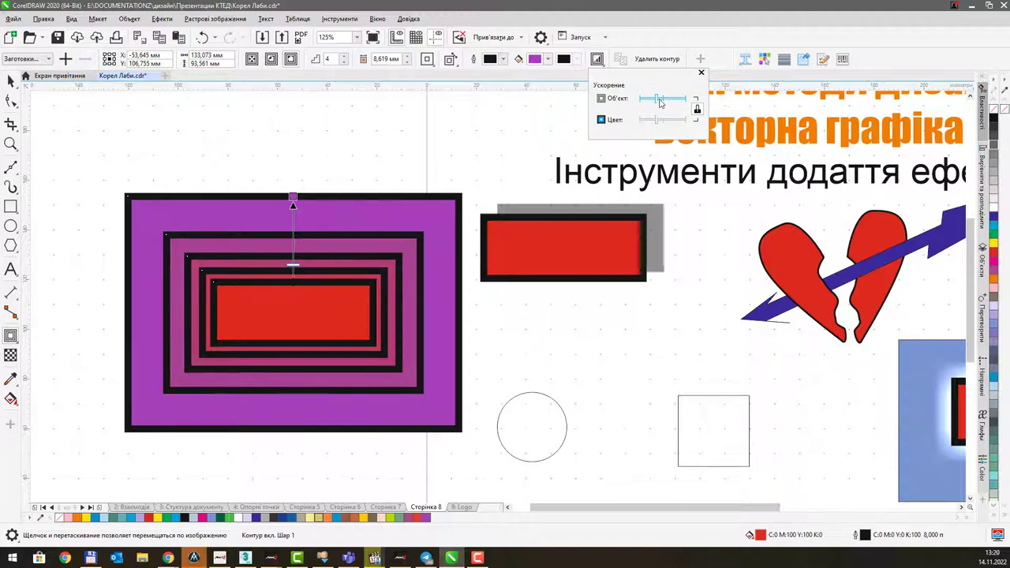
left_click_drag(662, 101, 663, 102)
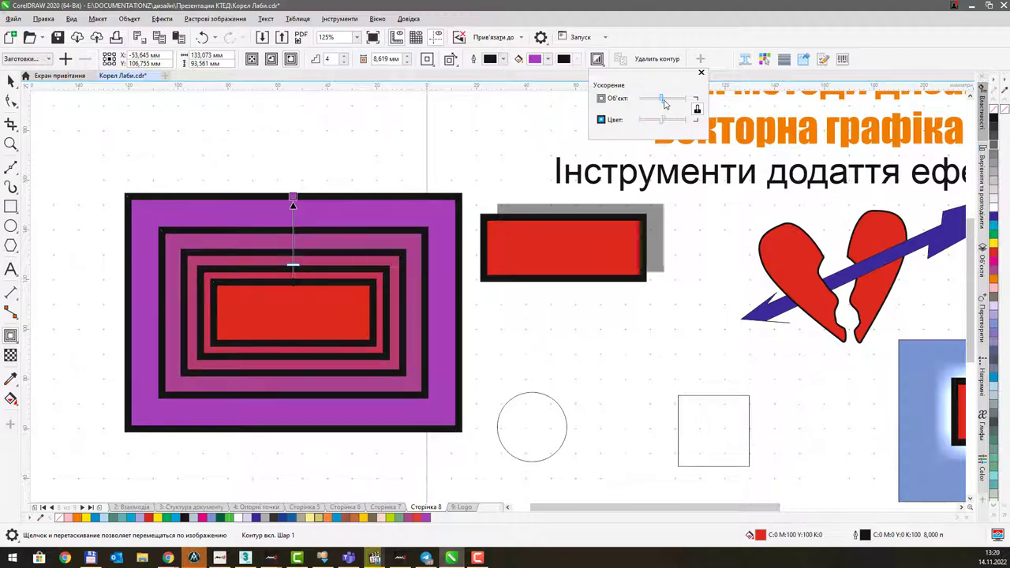
left_click_drag(664, 104, 672, 101)
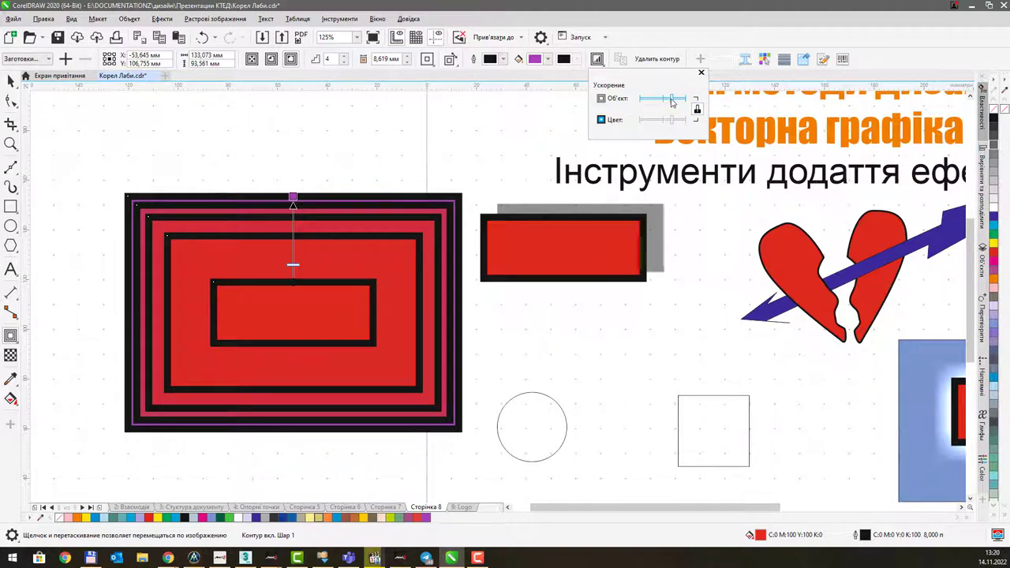
left_click_drag(667, 101, 665, 101)
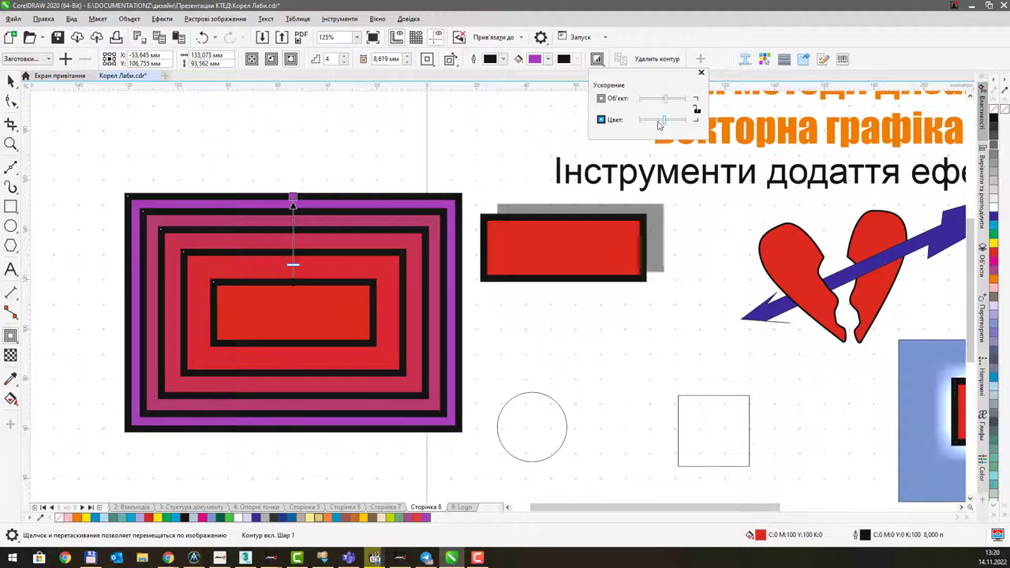
Unlink the two contour accelerations, and raise the colour acceleration and the object acceleration separately.
mouse_move(664, 120)
left_mouse_down()
mouse_move(654, 124)
mouse_move(673, 124)
left_mouse_up()
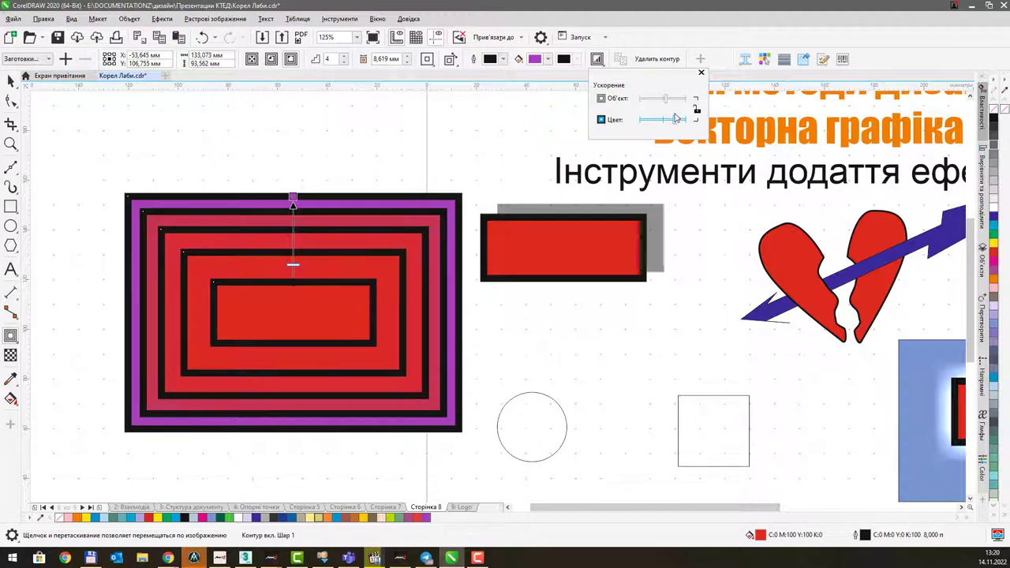
mouse_move(667, 101)
left_mouse_down()
mouse_move(657, 103)
mouse_move(672, 105)
left_mouse_up()
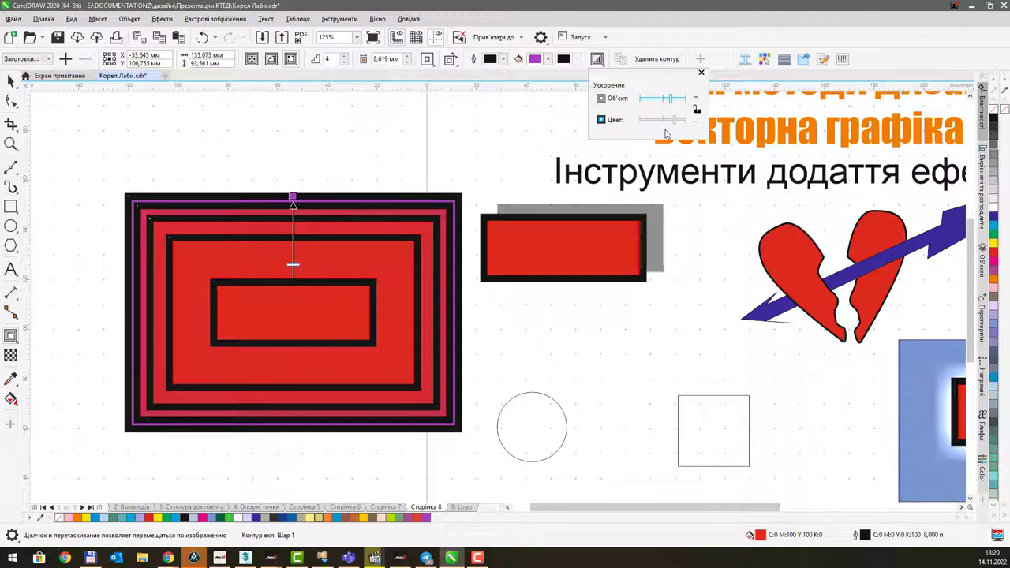
left_click(605, 63)
left_click(597, 60)
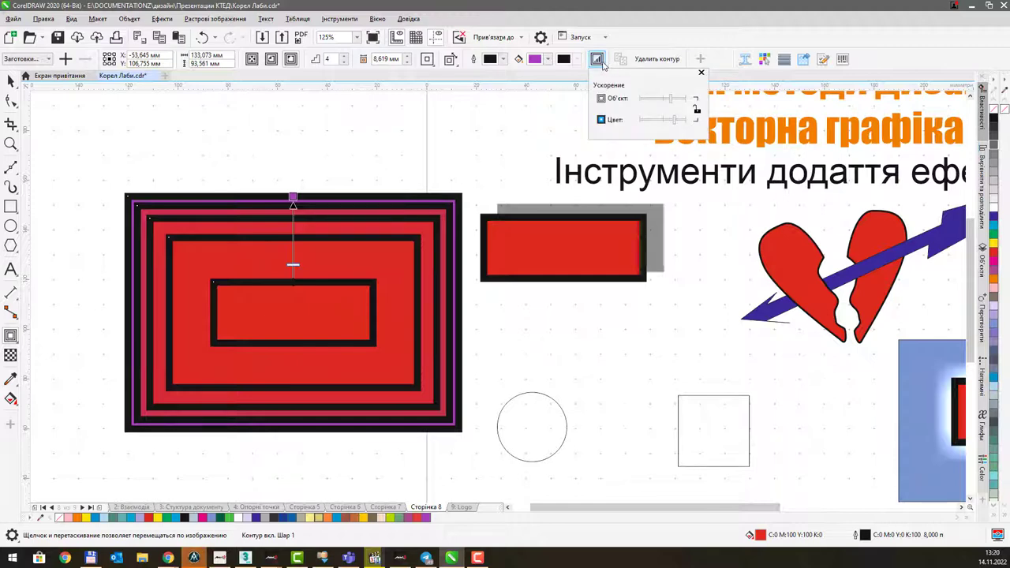
left_click(600, 63)
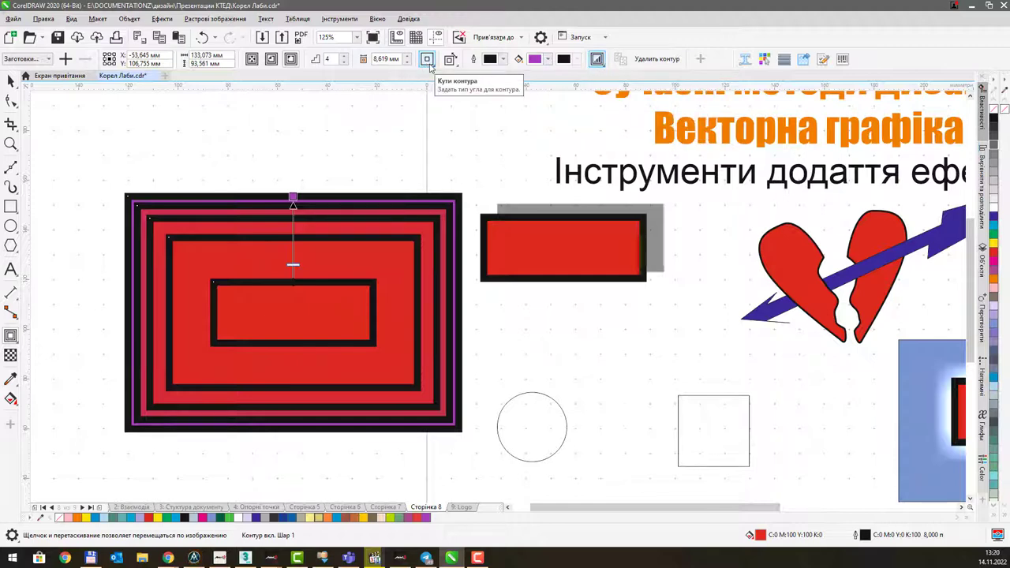
Try rounded corners on the rectangle's contour, and change them to bevelled corners.
left_click(429, 63)
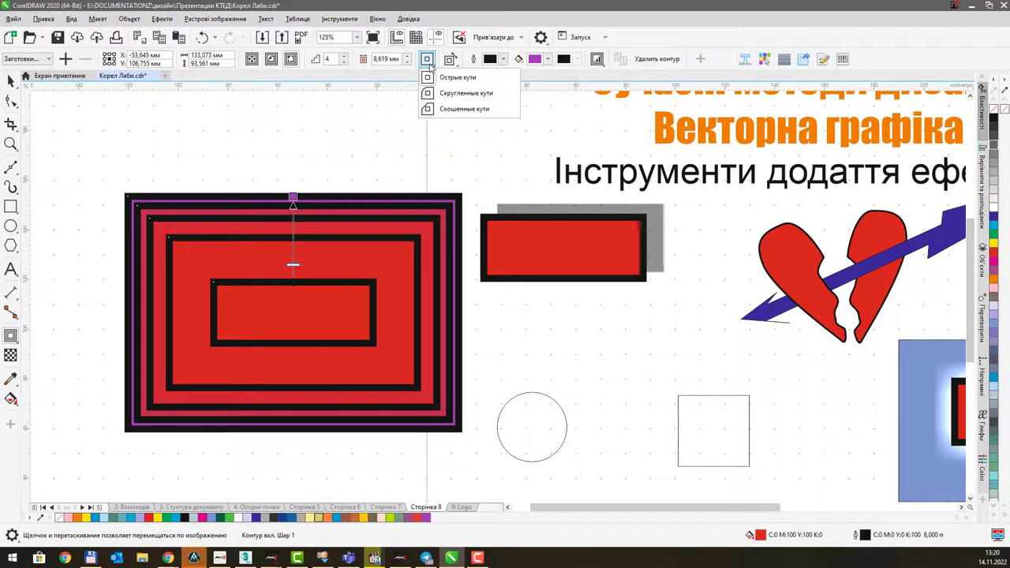
left_click(466, 93)
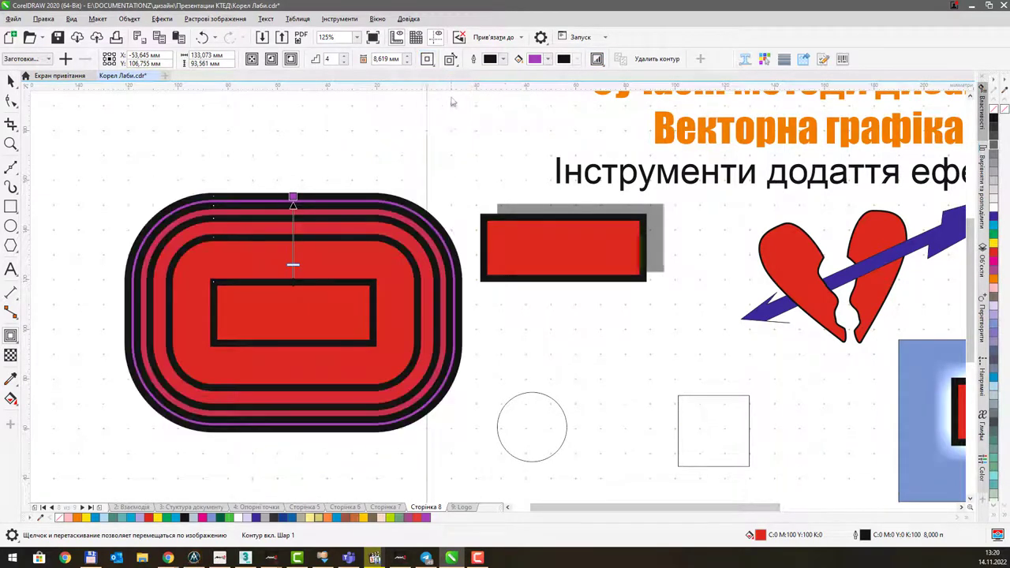
left_click(430, 63)
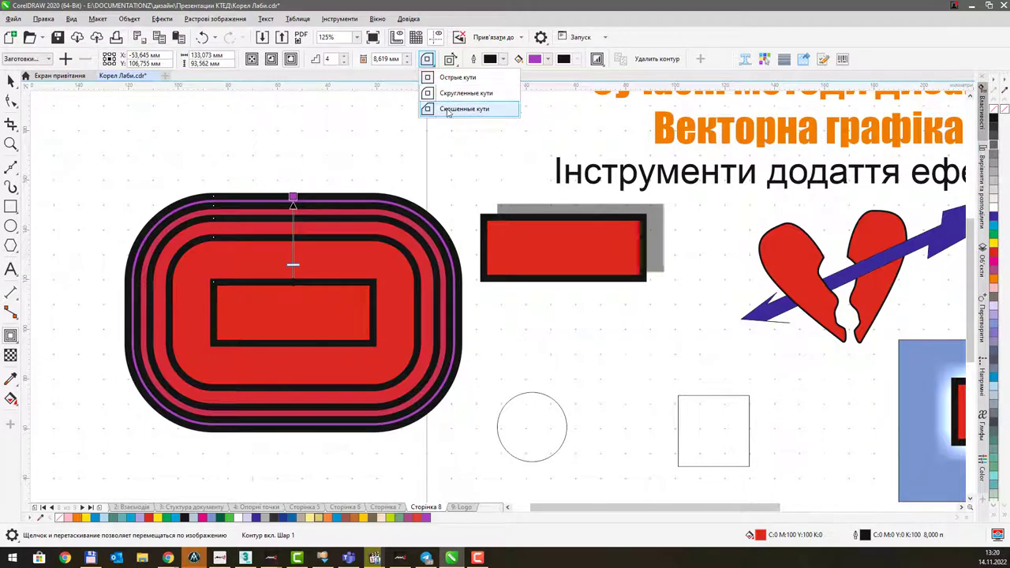
left_click(456, 110)
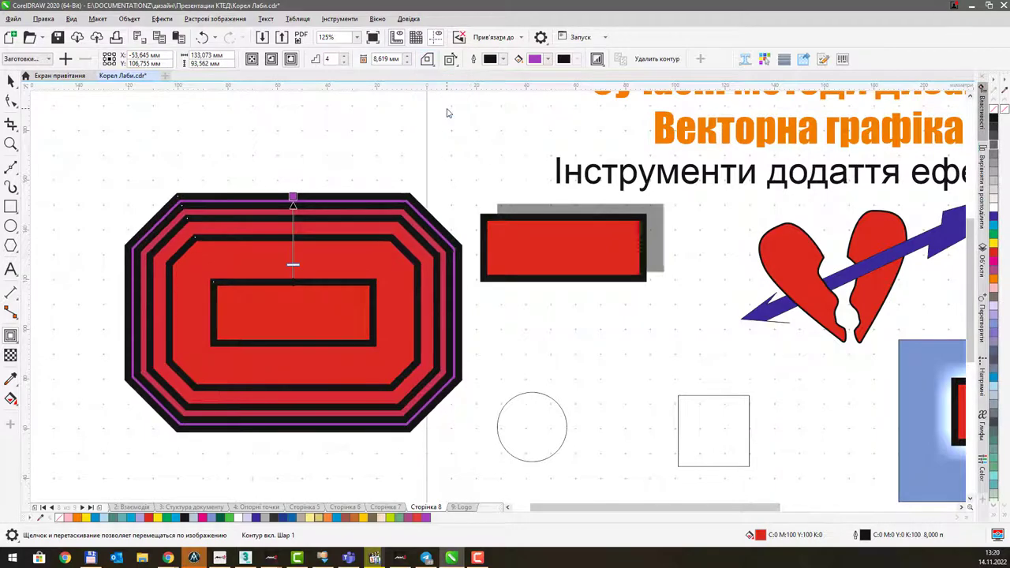
Try the clockwise contour colour progression with an offset of about 9.7 mm, and switch the colours to counterclockwise.
left_click(449, 60)
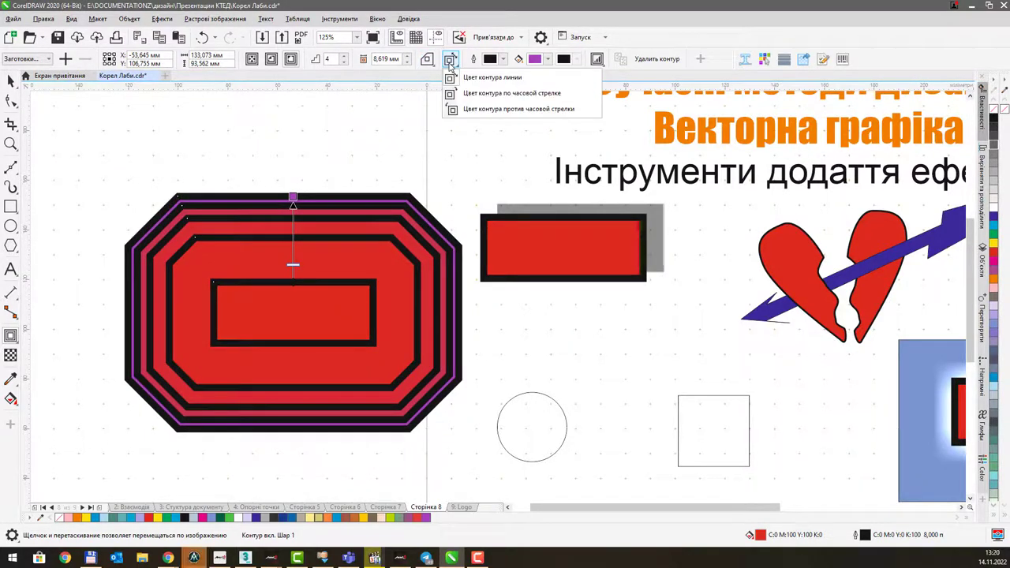
left_click(498, 95)
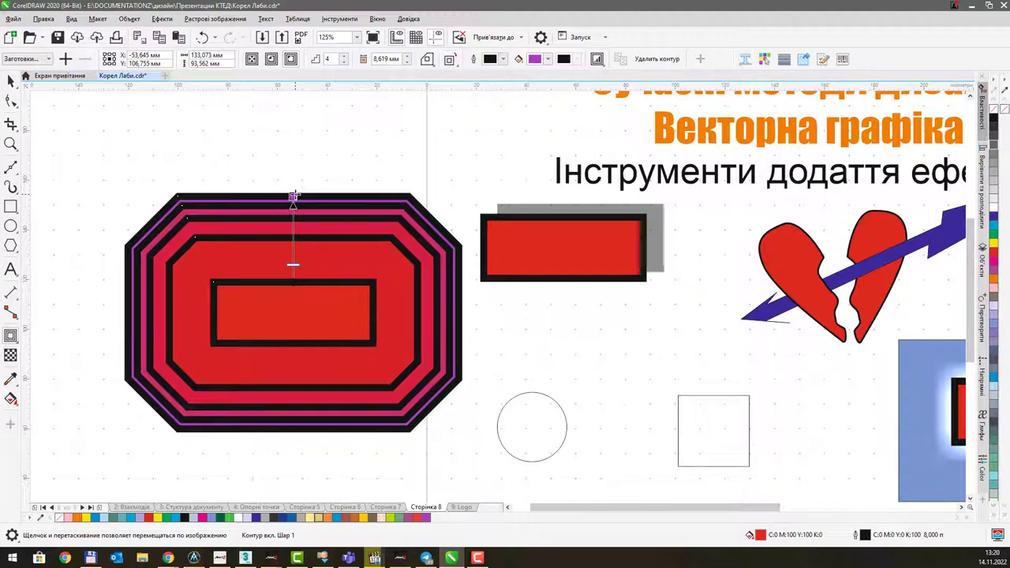
left_click_drag(379, 207, 361, 192)
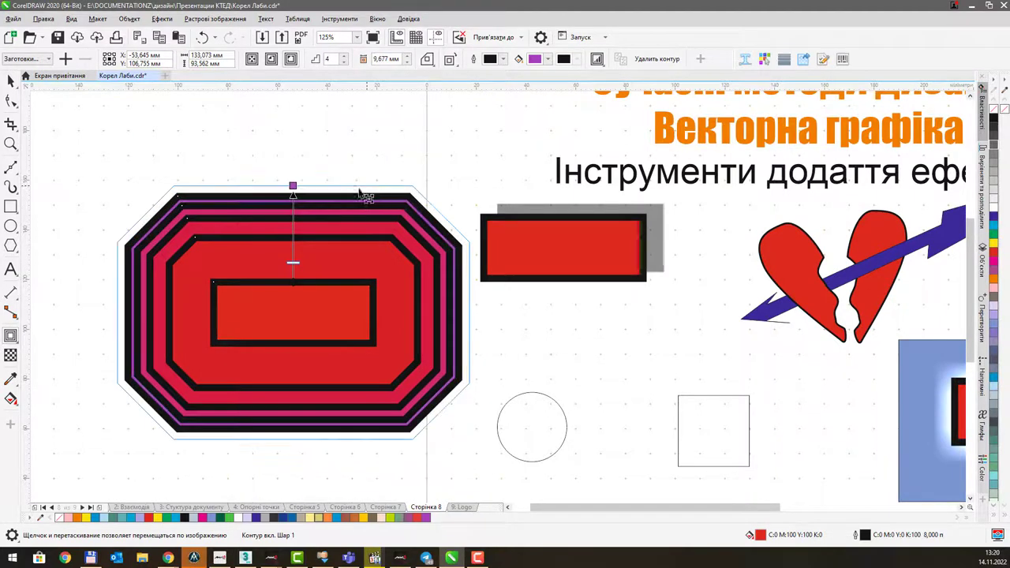
left_click(450, 59)
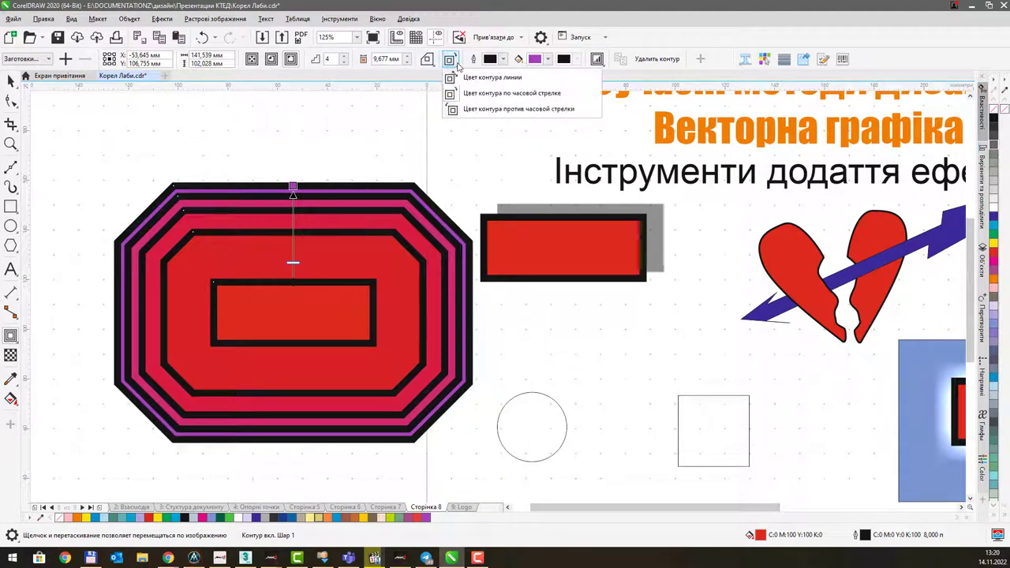
left_click(463, 107)
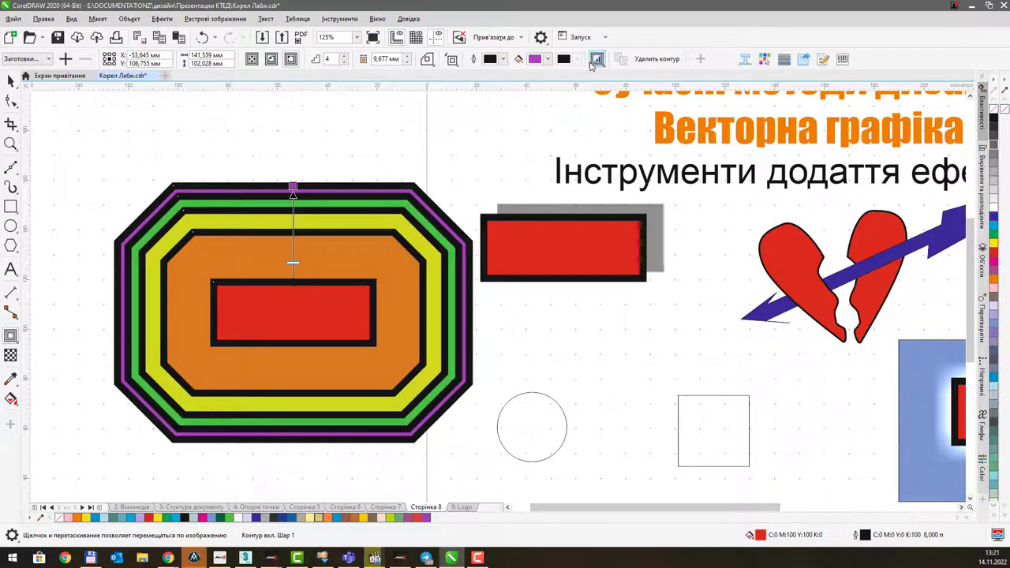
Compare clockwise with counterclockwise contour colours, keep the counterclockwise progression, and widen the offset to about 10.4 mm.
left_click(453, 62)
left_click(489, 98)
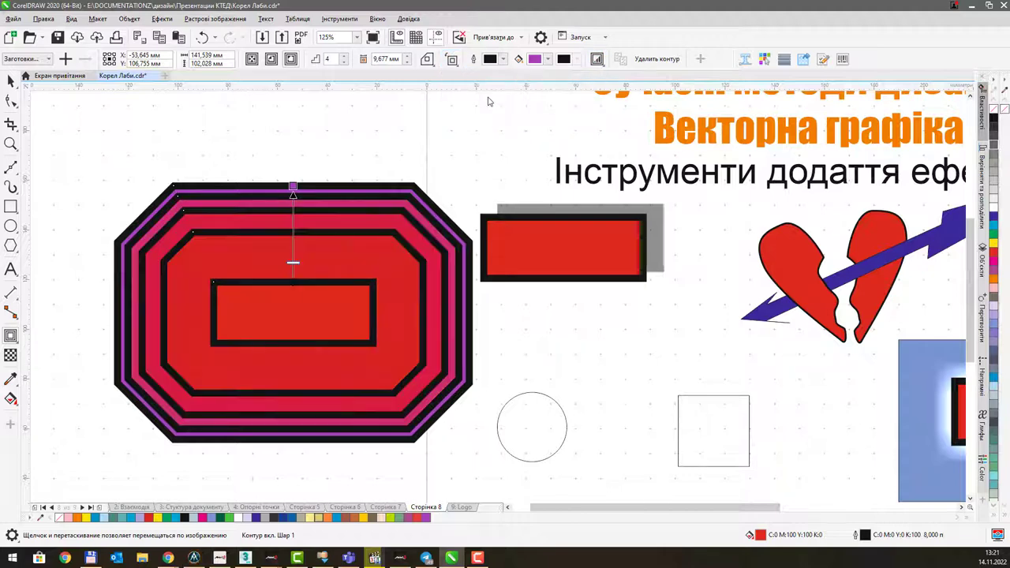
left_click(450, 60)
left_click(472, 111)
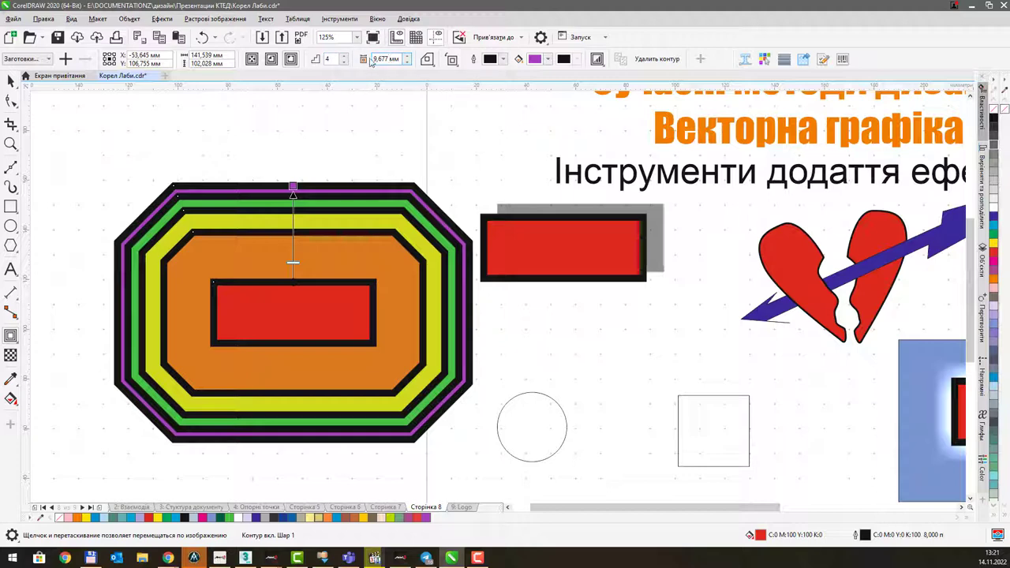
left_click(407, 56)
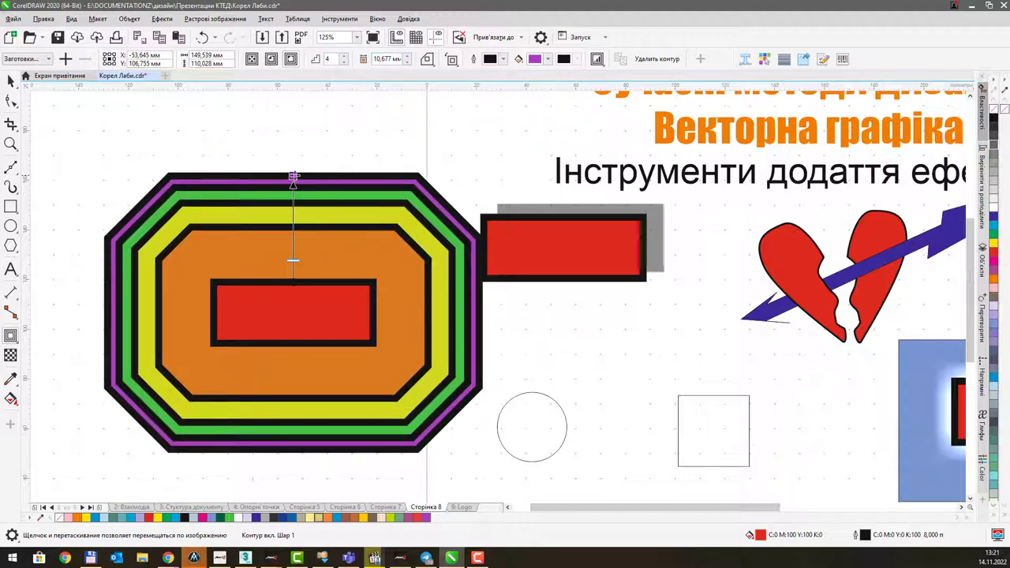
mouse_move(293, 177)
left_mouse_down()
mouse_move(298, 207)
mouse_move(293, 178)
left_mouse_up()
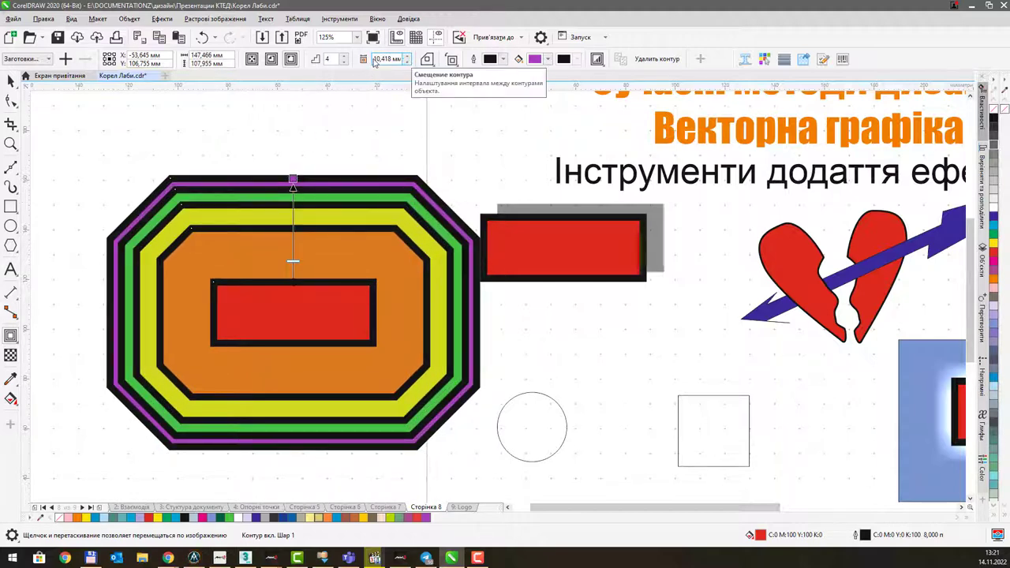
Apply the outward contour preset "Поток наружу" to the rectangle, and replace it with the inward preset "Поток внутрь".
left_click(48, 59)
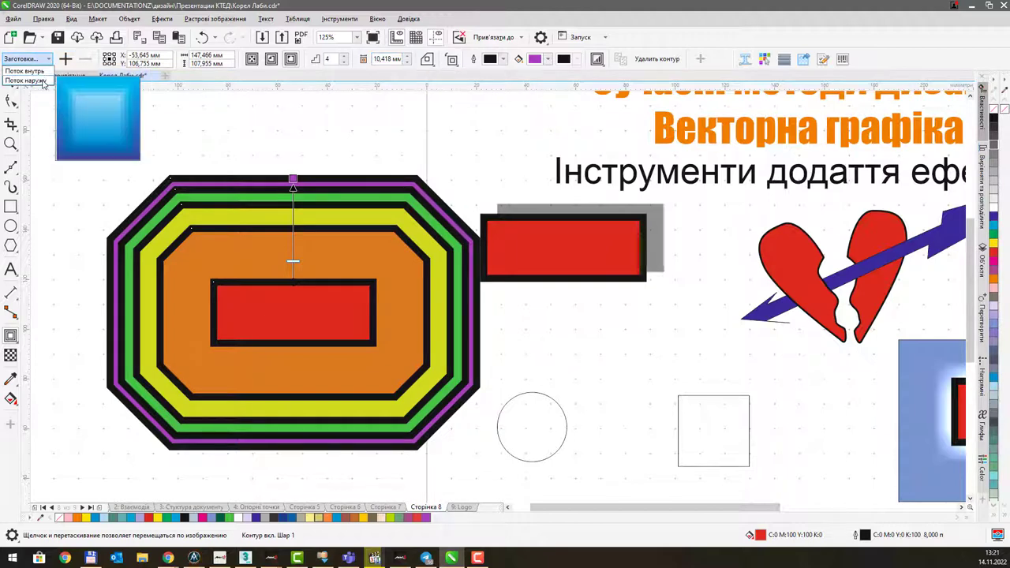
left_click(43, 81)
left_click(47, 60)
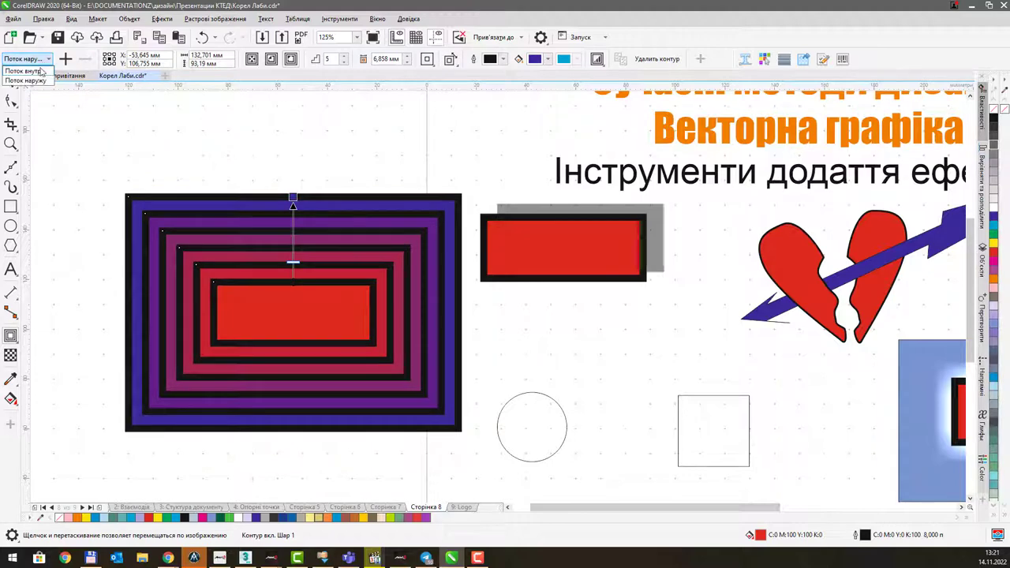
left_click(28, 71)
Alternate between the outward and inward contour presets to compare them, finishing with "Поток наружу" applied.
left_click(48, 59)
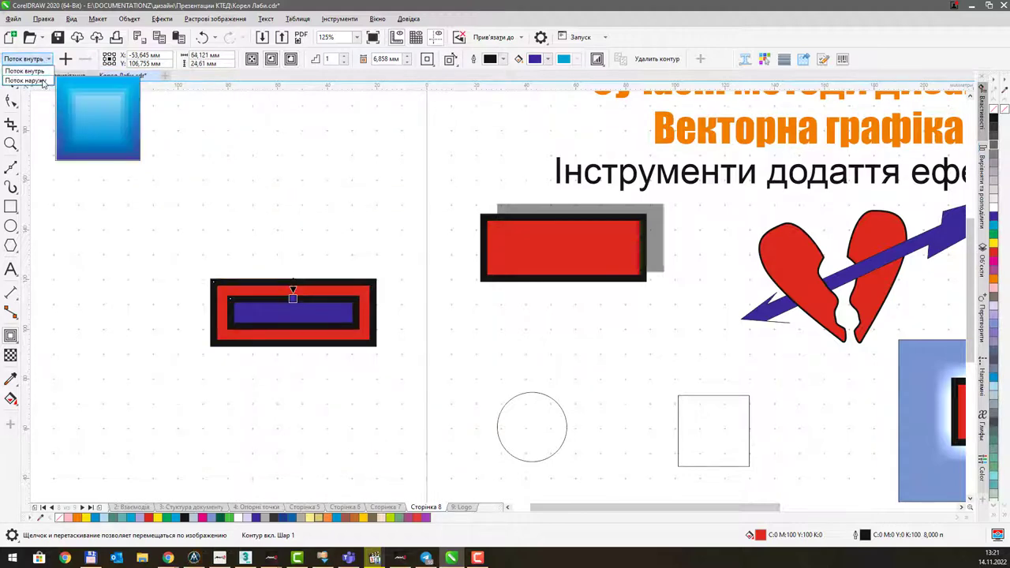
left_click(43, 81)
left_click(47, 60)
left_click(35, 71)
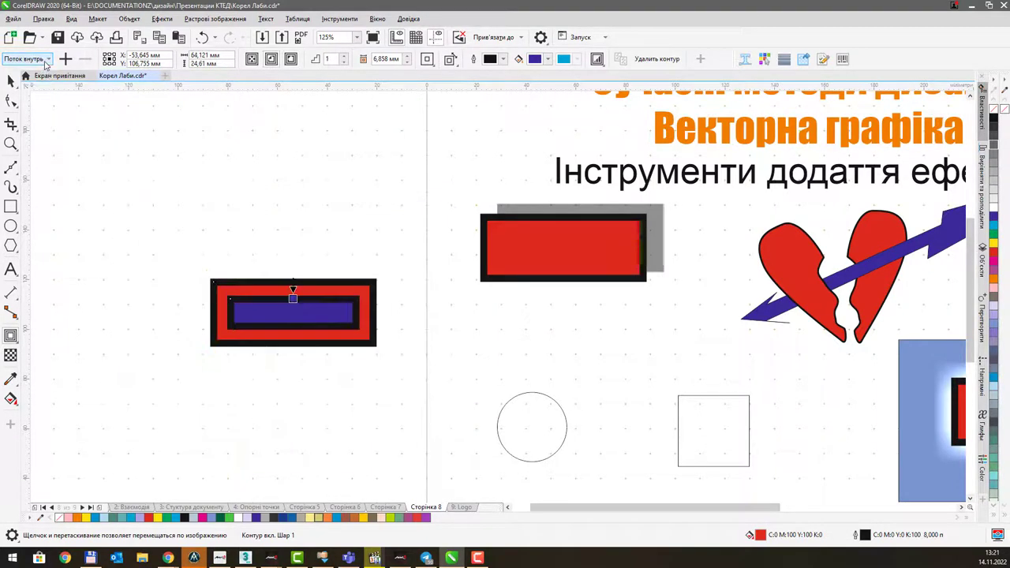
left_click(47, 59)
left_click(43, 81)
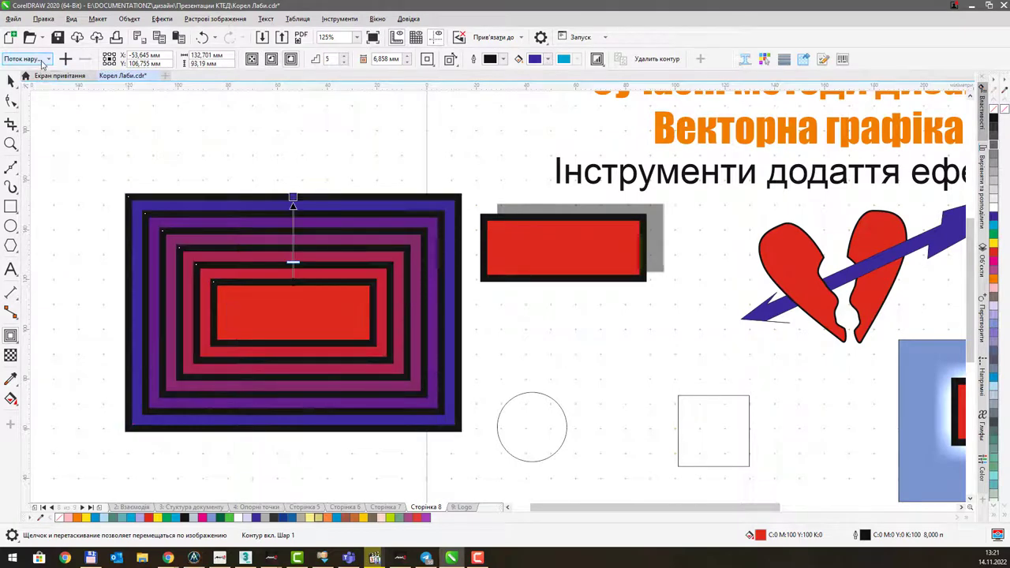
left_click(47, 59)
left_click(35, 71)
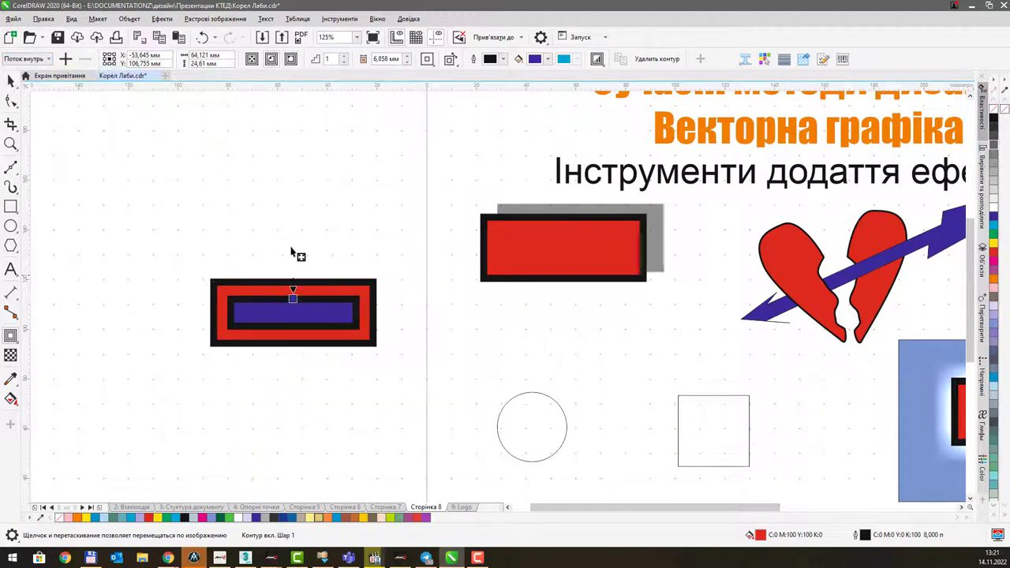
left_click(48, 59)
left_click(44, 81)
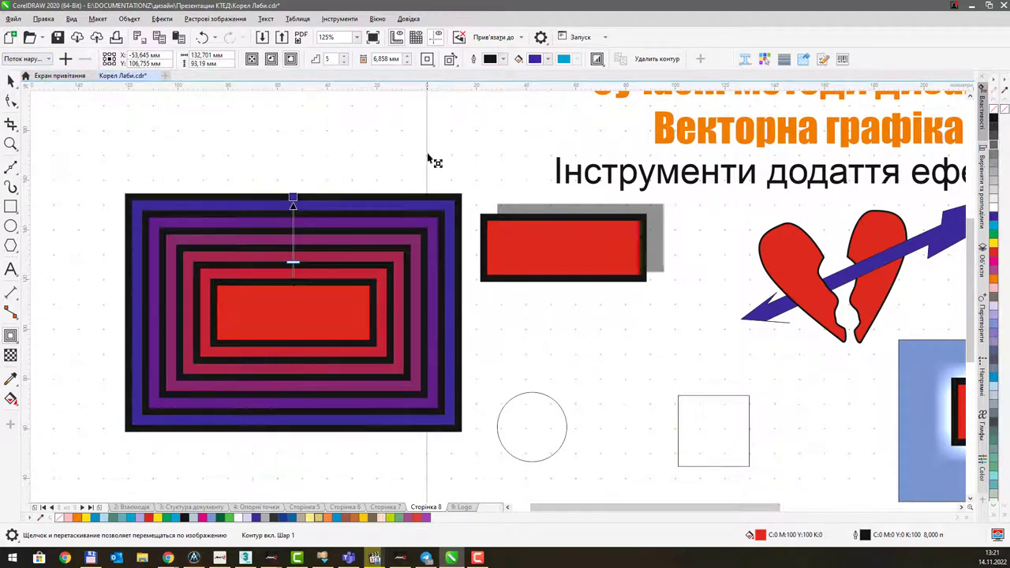
Switch the rectangle's contour to run toward the centre, and extend it outward to an offset of about 27.1 mm.
left_click(271, 60)
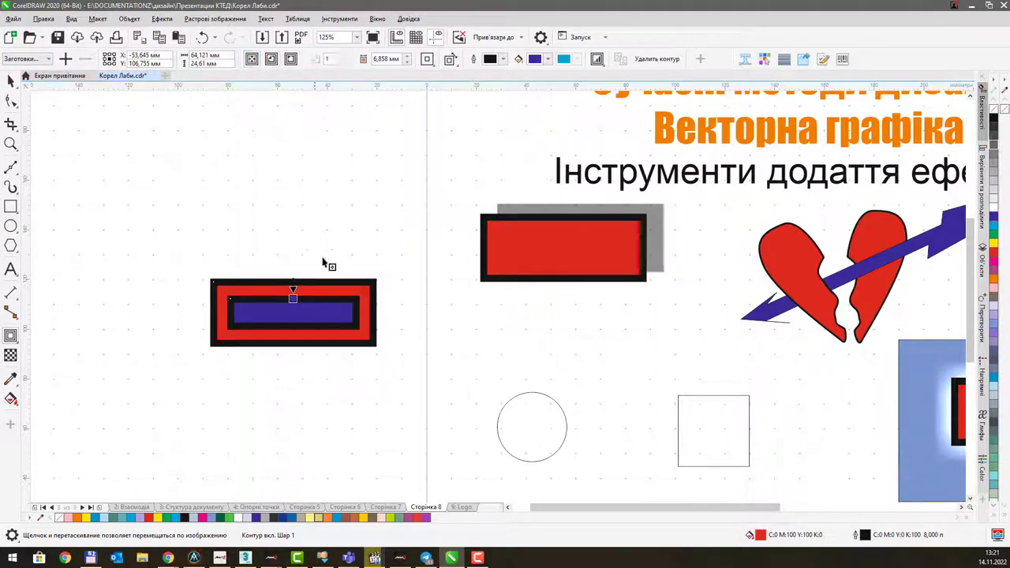
left_click_drag(293, 299, 295, 269)
left_click_drag(292, 218, 292, 219)
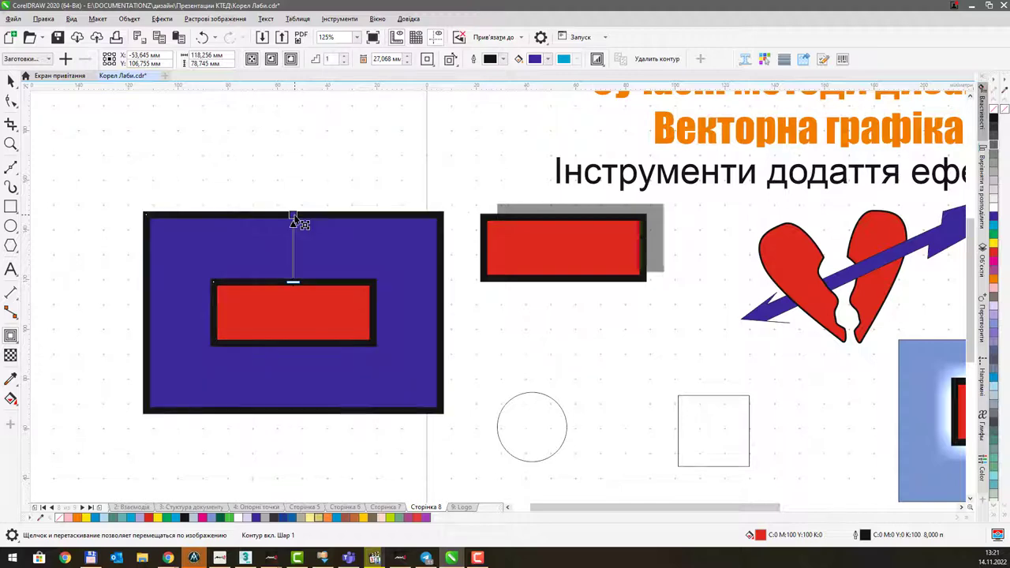
Increase the rectangle's contour to 3 steps, and reduce the contour offset to about 15.6 mm.
left_click(344, 55)
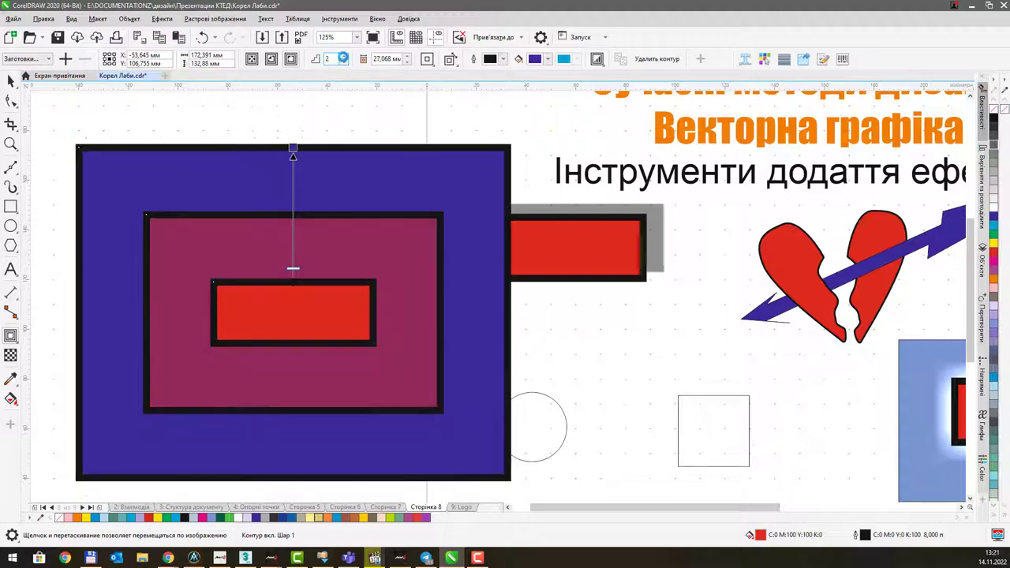
left_click(344, 55)
scroll(363, 178, "down", 2)
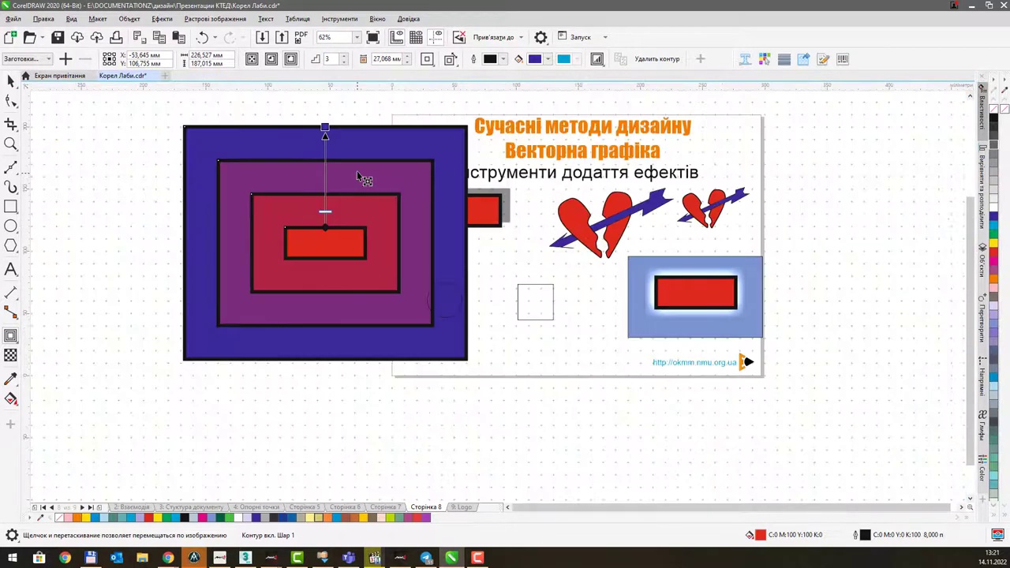
left_click_drag(327, 133, 325, 173)
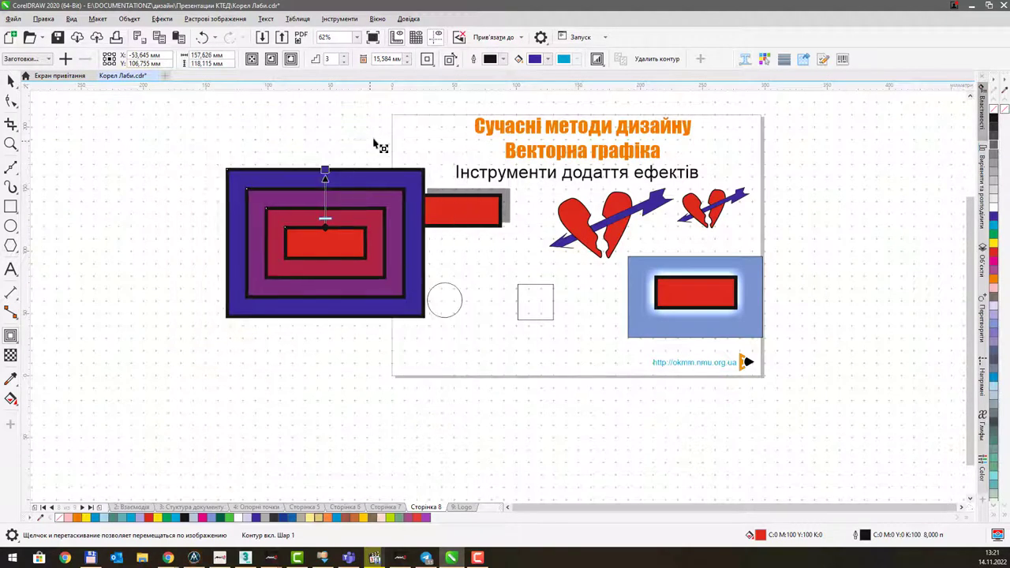
Move the contoured rectangle up and away from the page onto the empty area beside it.
left_click_drag(384, 147, 318, 207)
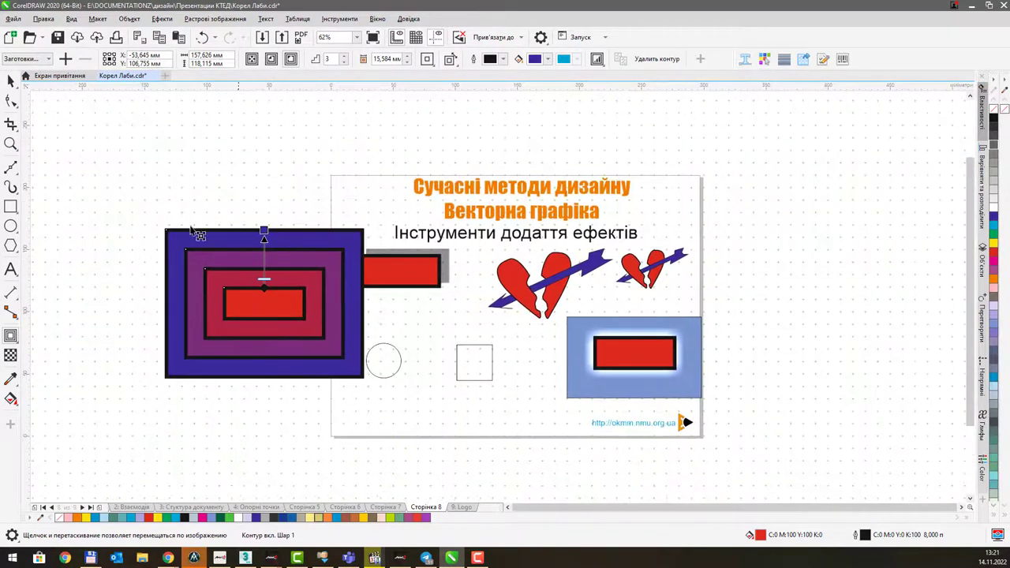
left_click(13, 82)
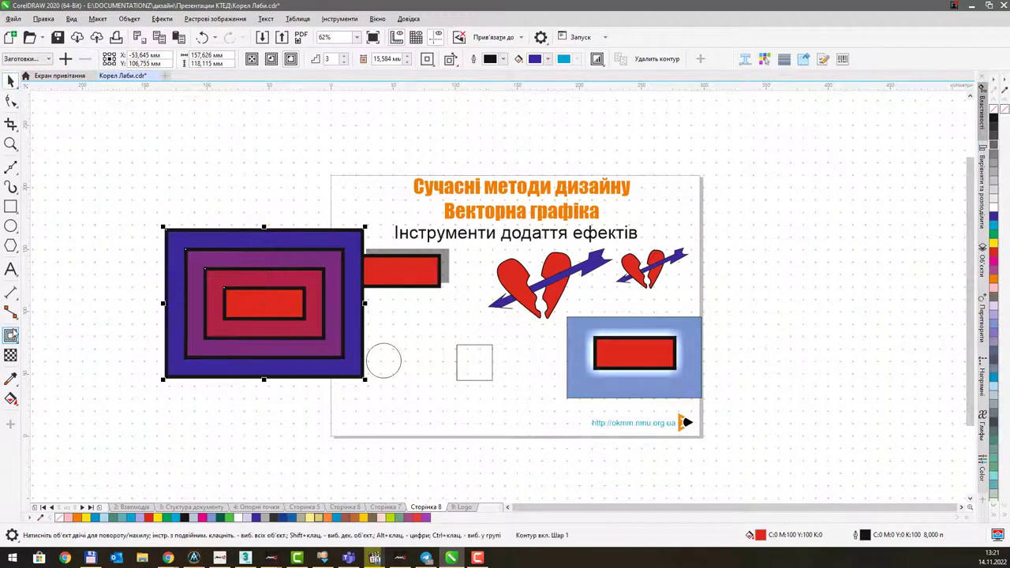
left_click(12, 337)
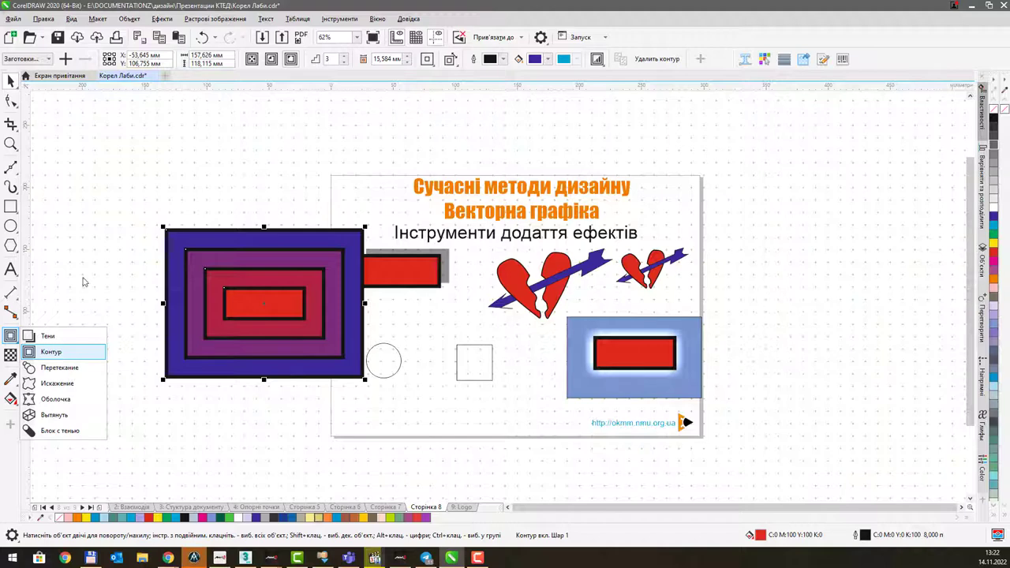
left_click_drag(304, 260, 236, 166)
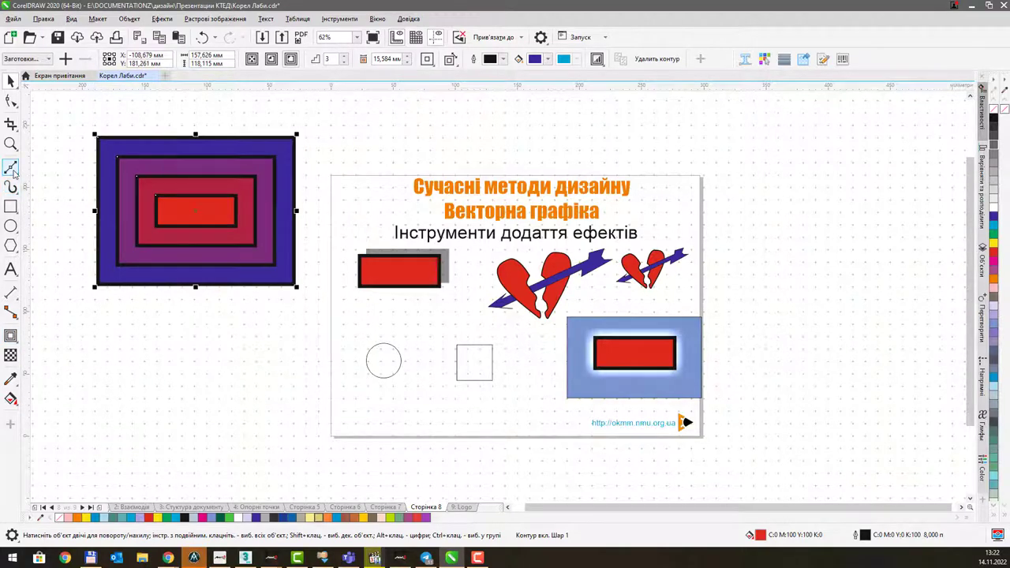
Draw an open freeform curve beside the page, and give it a three-step outward contour with an offset of about 4.17 mm.
left_click(11, 167)
mouse_move(770, 307)
left_mouse_down()
mouse_move(857, 349)
mouse_move(913, 165)
mouse_move(852, 226)
mouse_move(827, 223)
left_mouse_up()
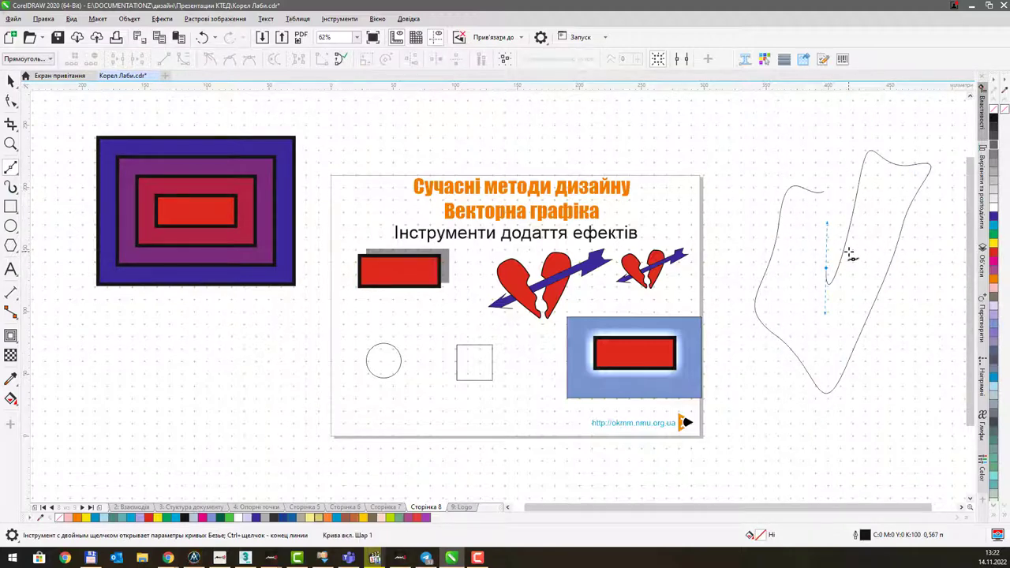
key("Escape")
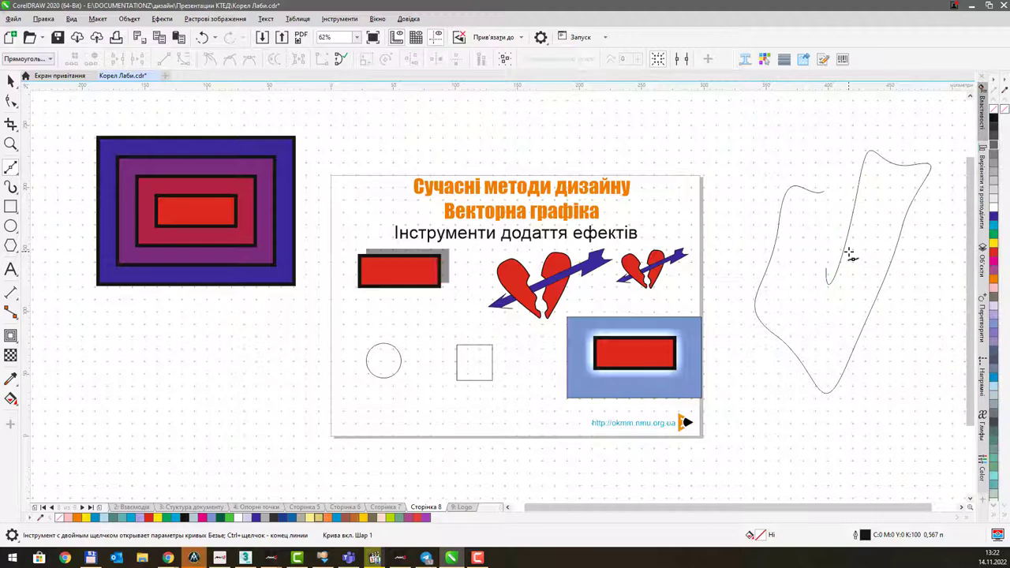
left_click(11, 336)
mouse_move(859, 343)
left_mouse_down()
mouse_move(849, 327)
mouse_move(958, 382)
left_mouse_up()
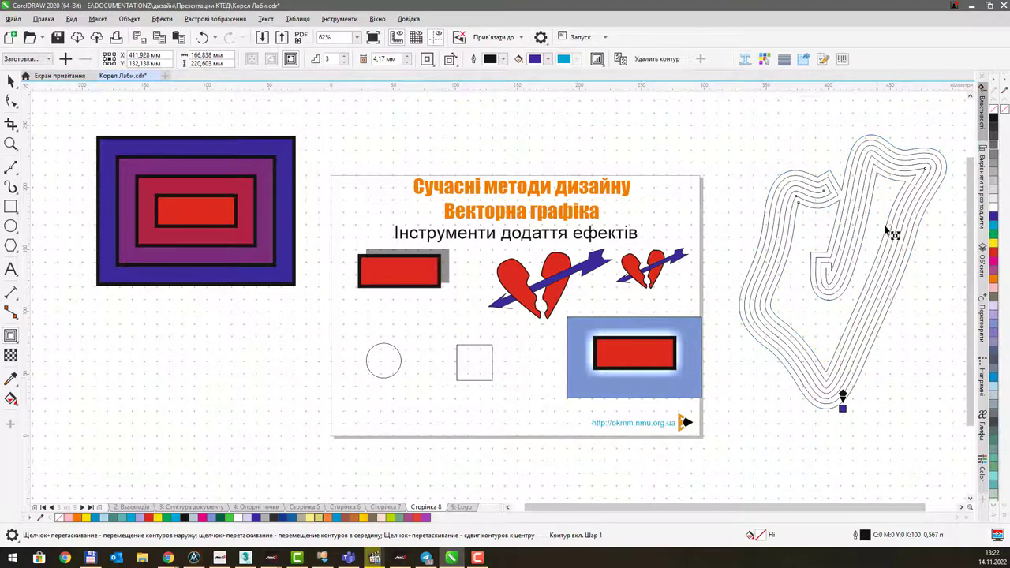
Blend the unfilled circle into the unfilled square with the Blend tool.
left_click_drag(841, 225, 751, 236)
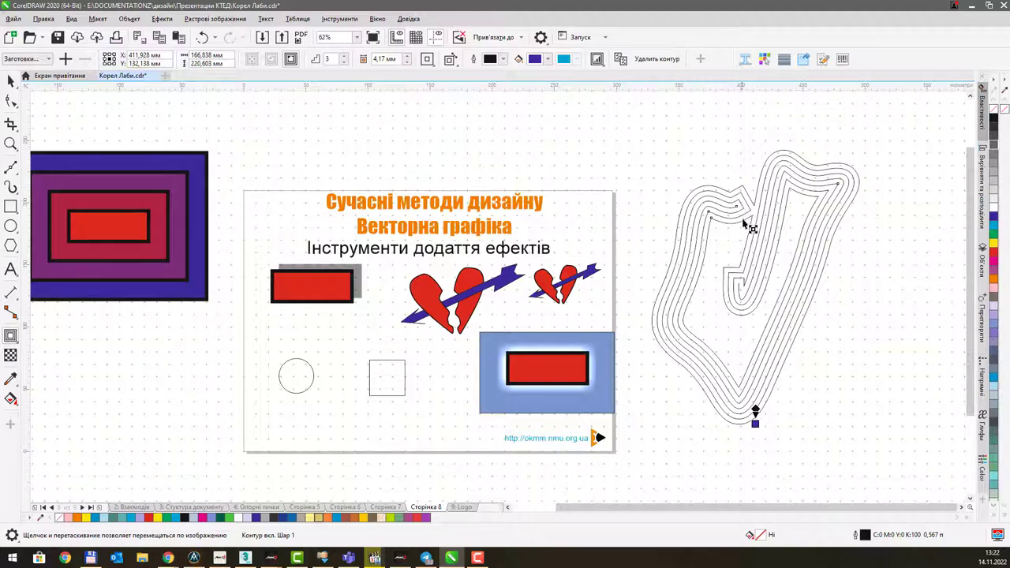
scroll(750, 227, "down", 2)
scroll(766, 229, "up", 2)
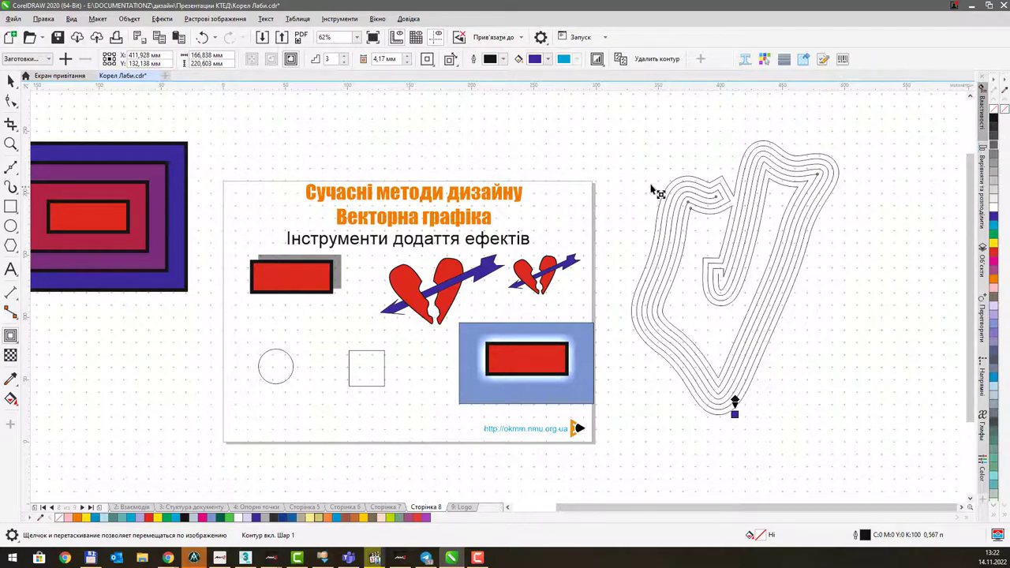
left_click_drag(582, 179, 658, 206)
left_click_drag(355, 195, 431, 196)
left_click(9, 337)
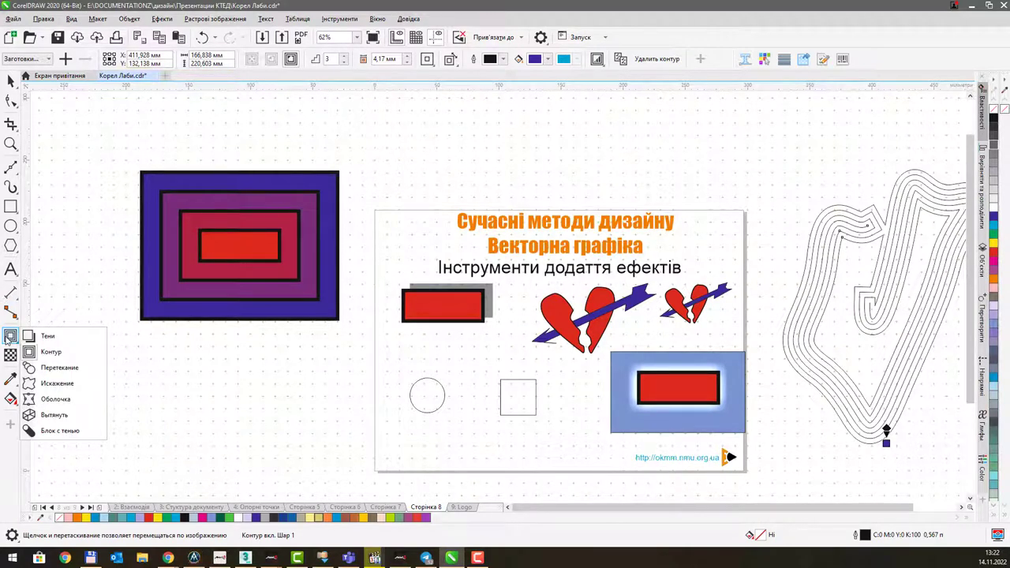
left_click(60, 368)
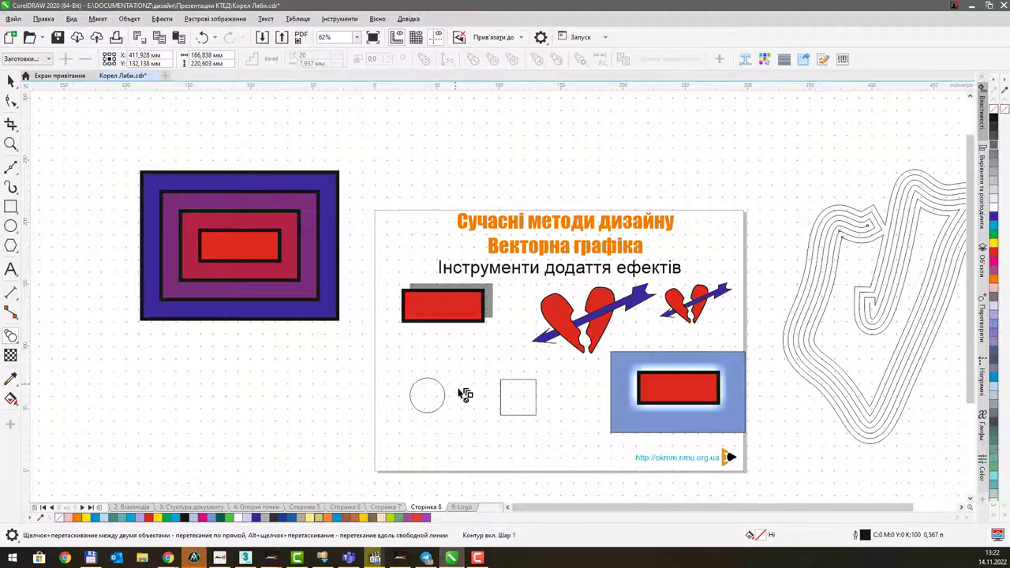
scroll(466, 395, "up", 1)
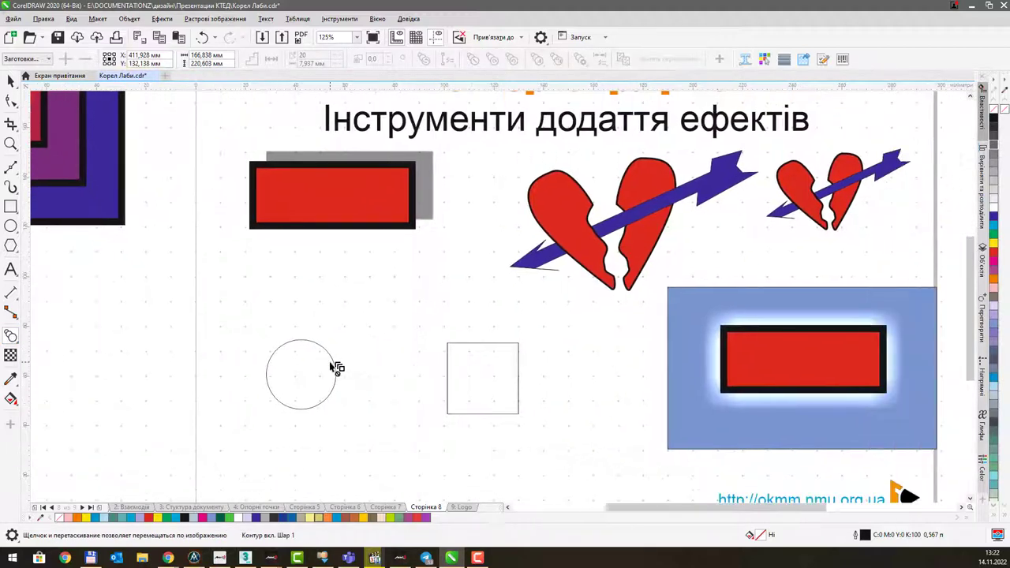
left_click_drag(338, 363, 453, 369)
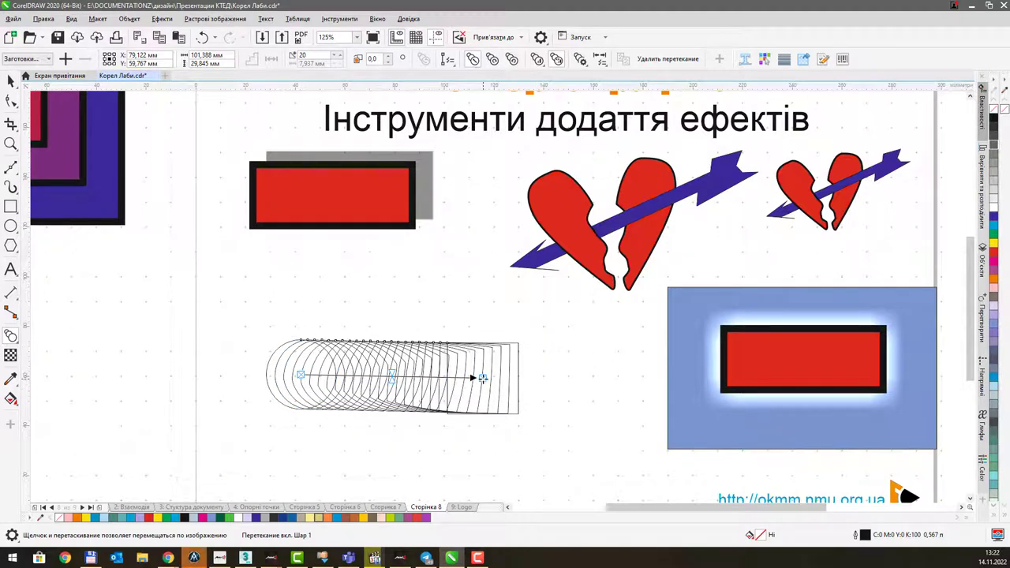
Stretch the blend to about 146 mm by moving the square, and vary the acceleration toward the circle and the square.
left_click_drag(480, 381, 593, 379)
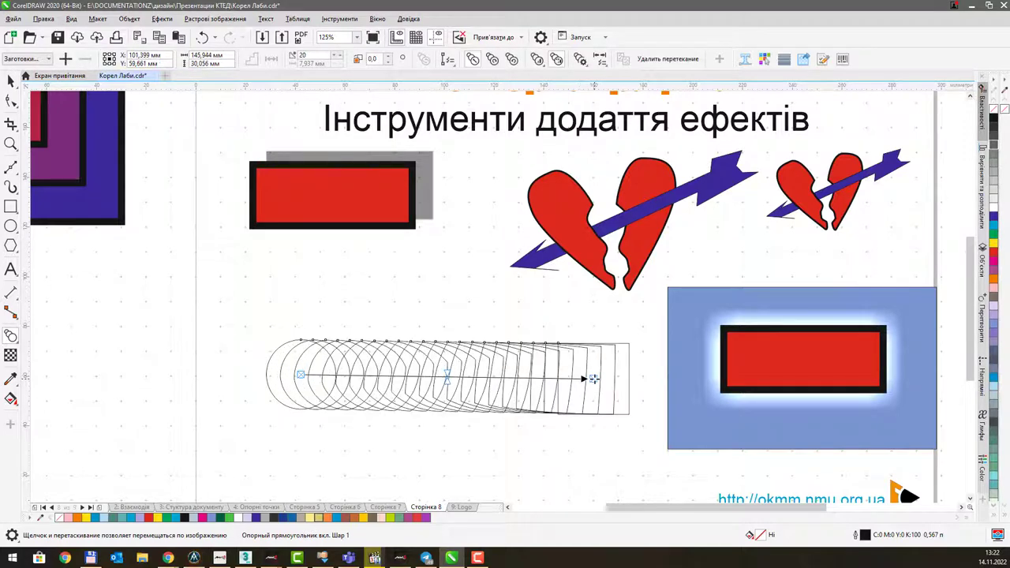
left_click_drag(442, 376, 346, 376)
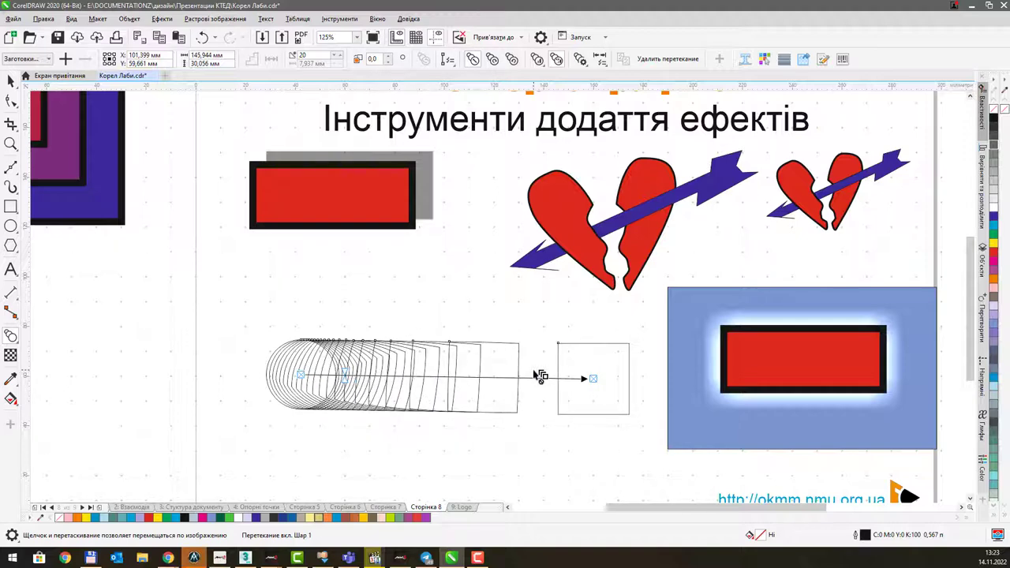
left_click_drag(345, 375, 529, 375)
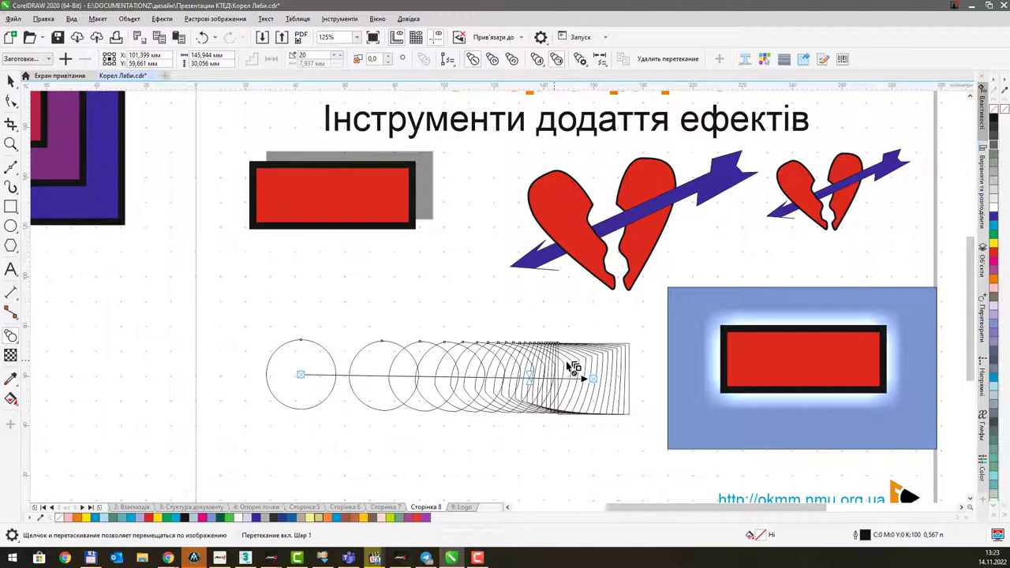
left_click_drag(476, 378, 419, 378)
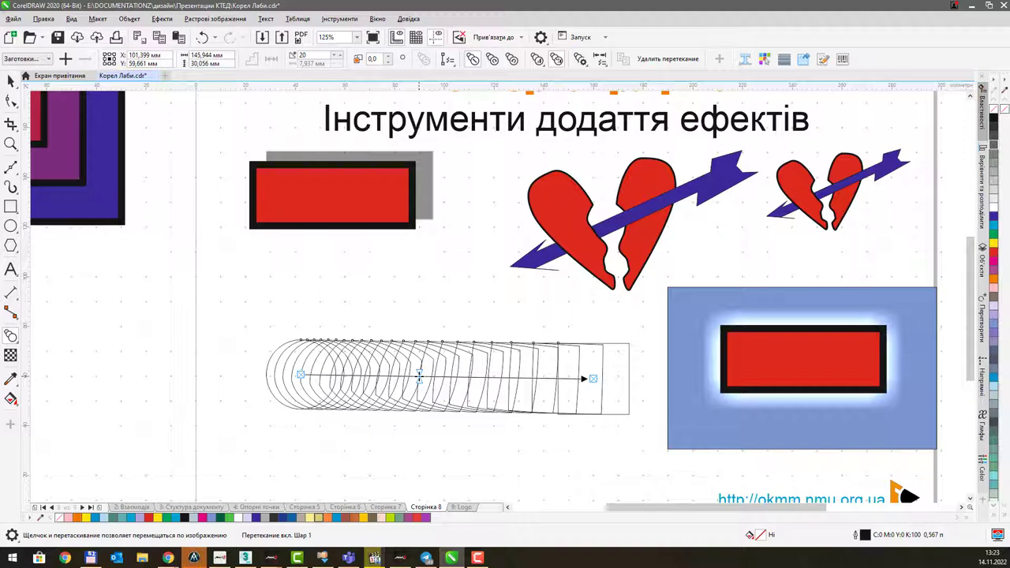
Undo the acceleration changes, the square's move and the blend between the circle and square.
key("ctrl+z")
key("ctrl+z")
key("ctrl+z")
key("ctrl+z")
key("ctrl+z")
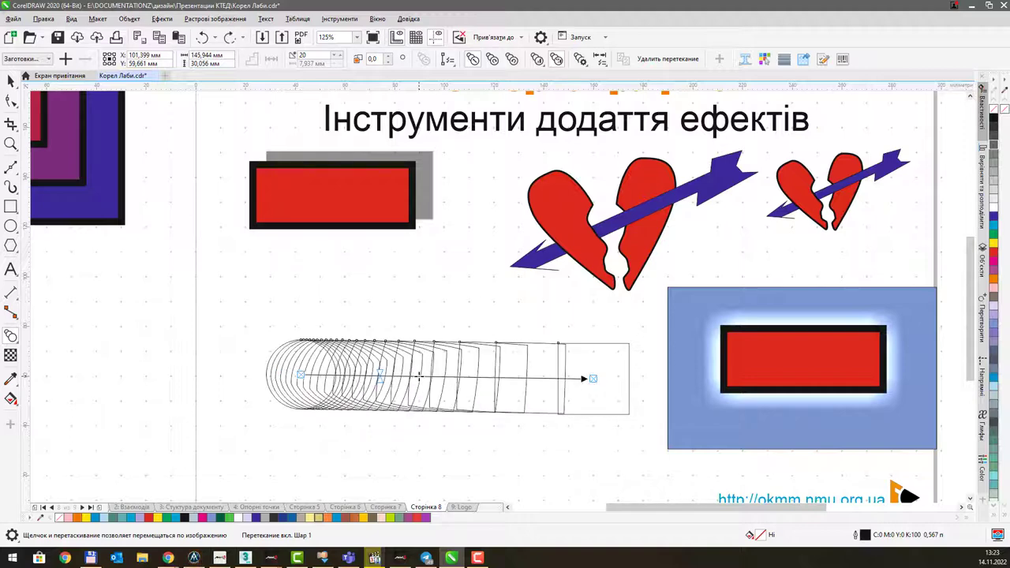
key("ctrl+z")
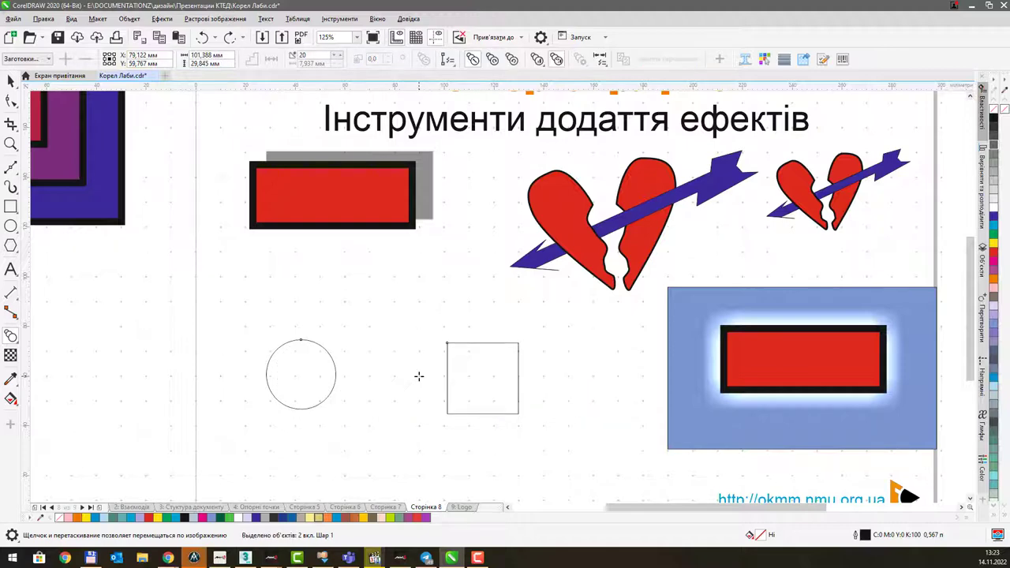
Fill the circle with red and the square with green.
left_click(10, 80)
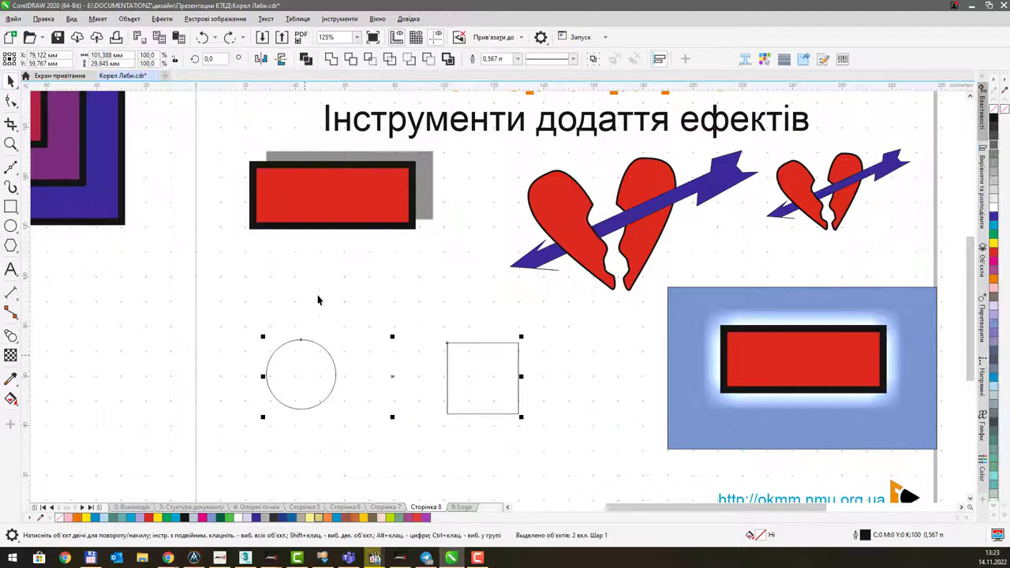
left_click(318, 363)
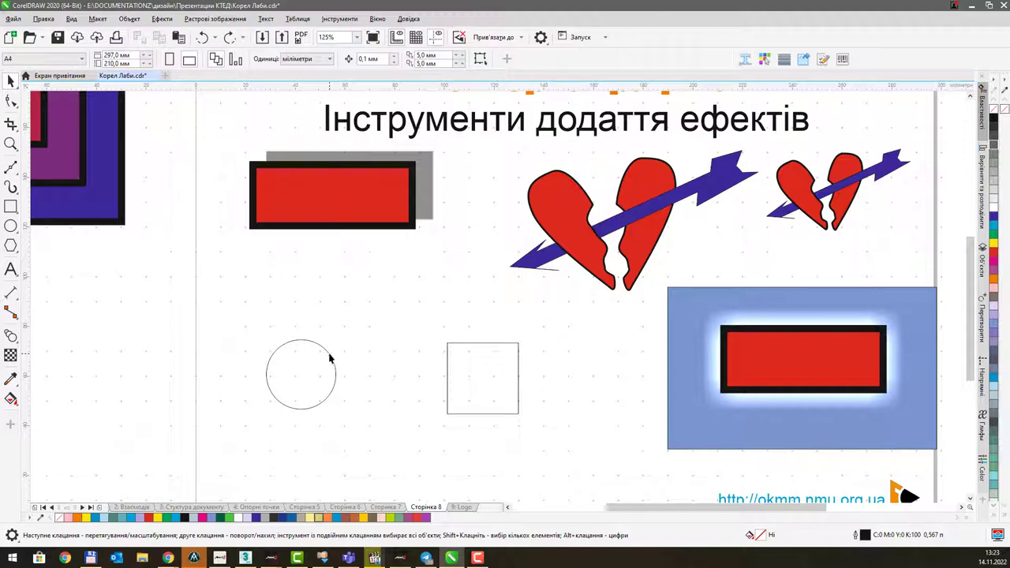
left_click(330, 359)
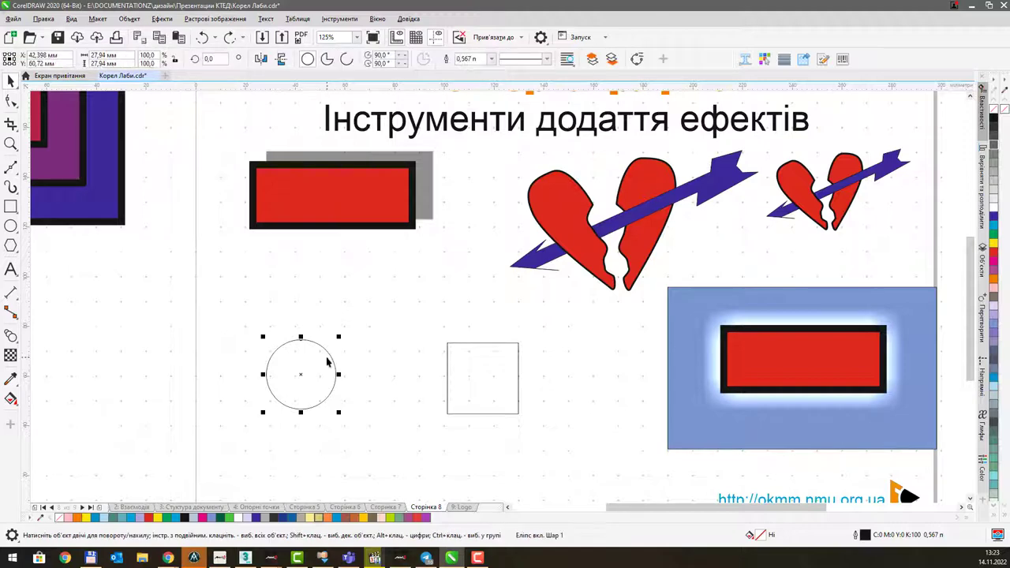
left_click(994, 257)
left_click(489, 348)
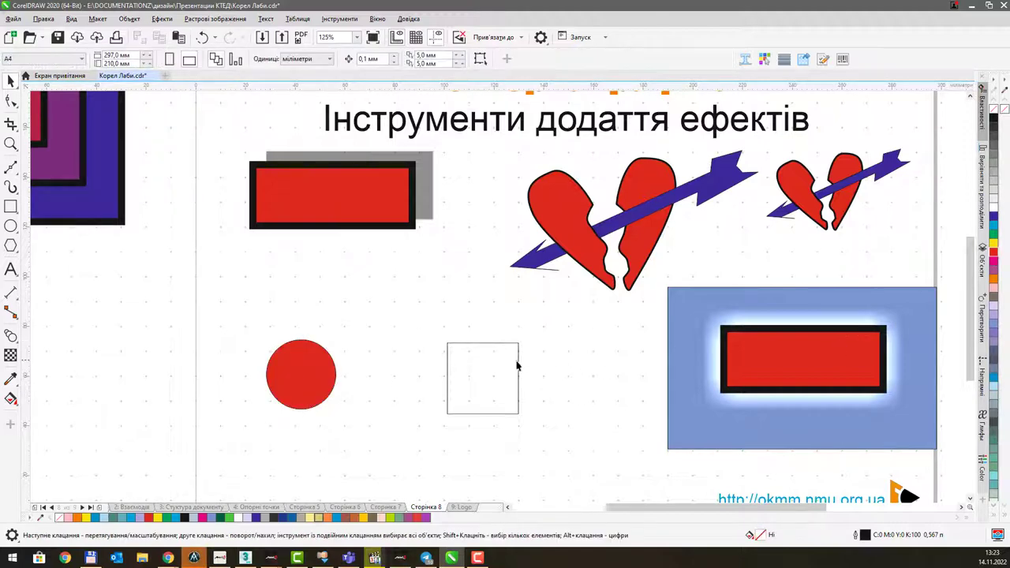
left_click(518, 343)
left_click(993, 241)
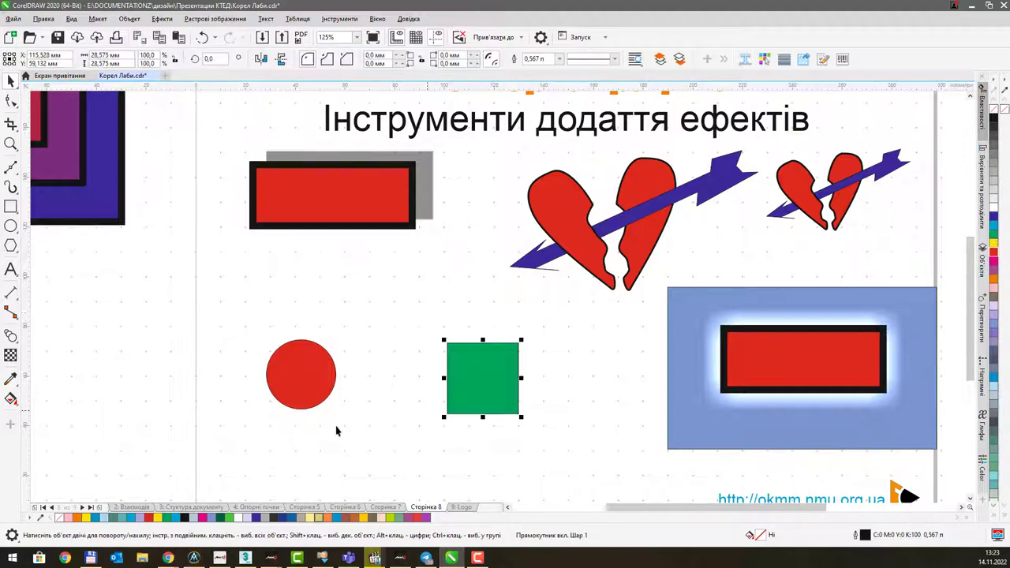
Blend the red circle into the green square, and move the square outward to widen the blend to about 125 mm.
left_click(299, 377)
left_click(11, 336)
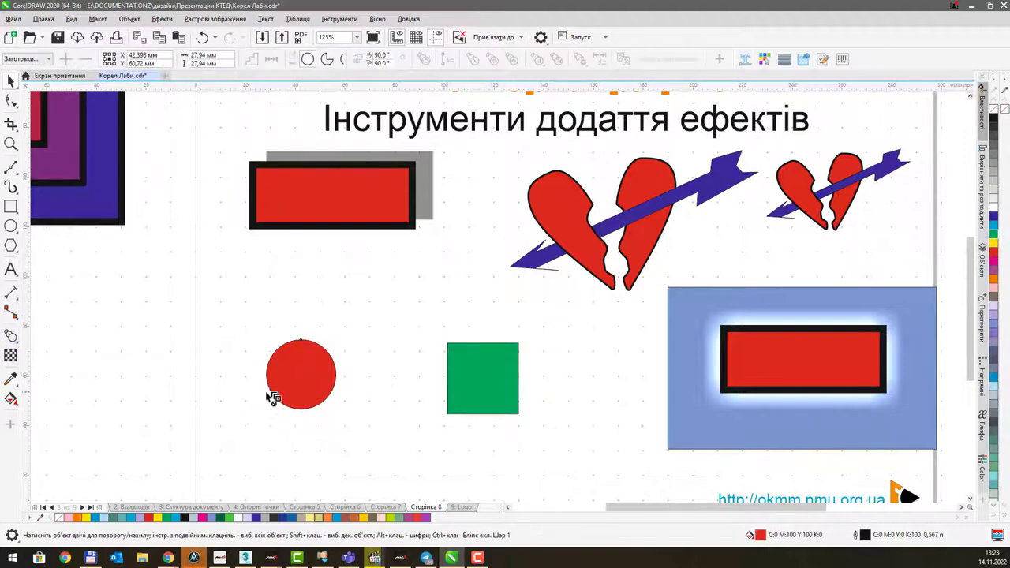
left_click_drag(301, 374, 483, 378)
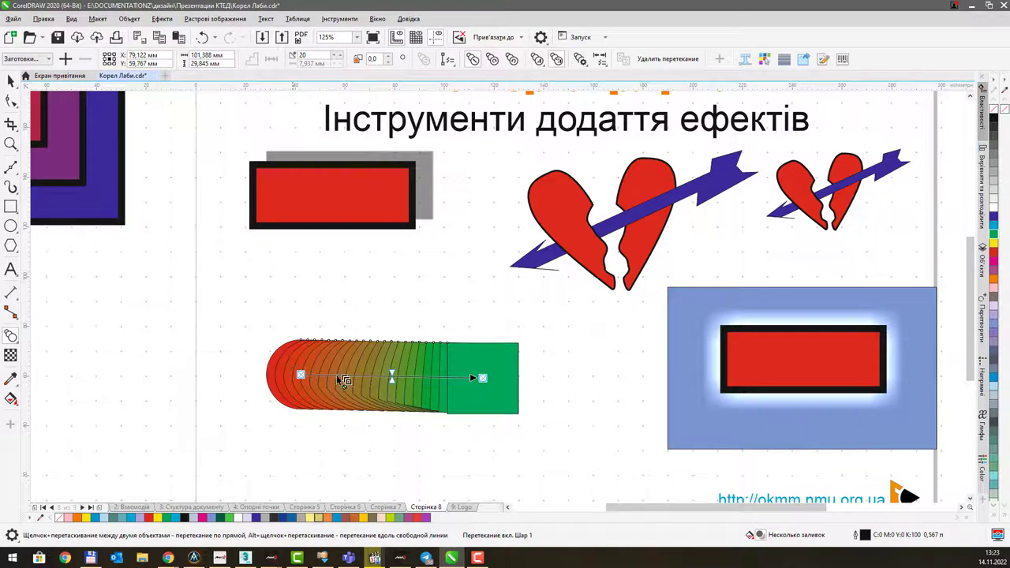
left_click_drag(479, 378, 541, 372)
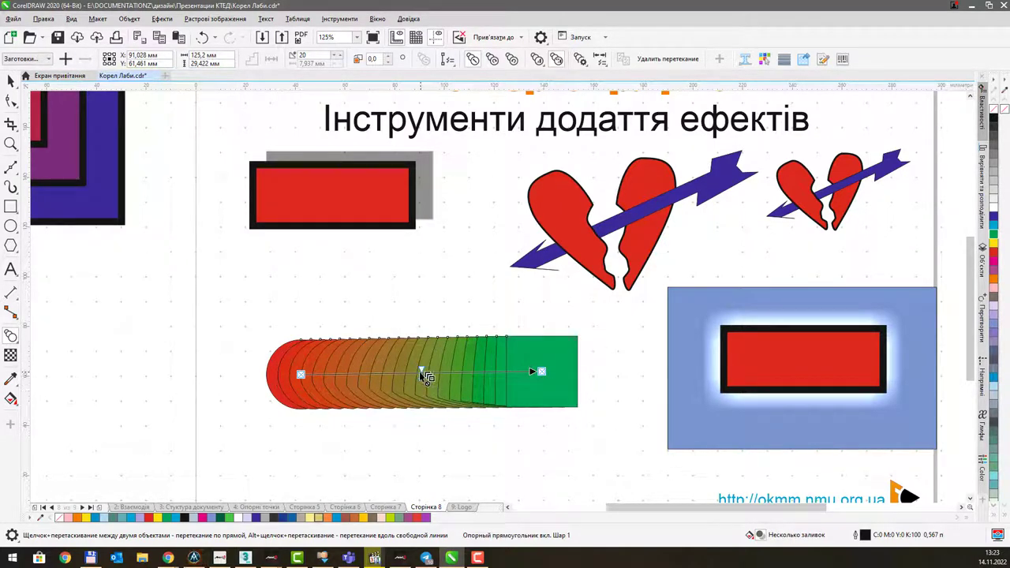
Shift the blend's acceleration toward the green square, and return it to about the middle.
left_click(419, 371)
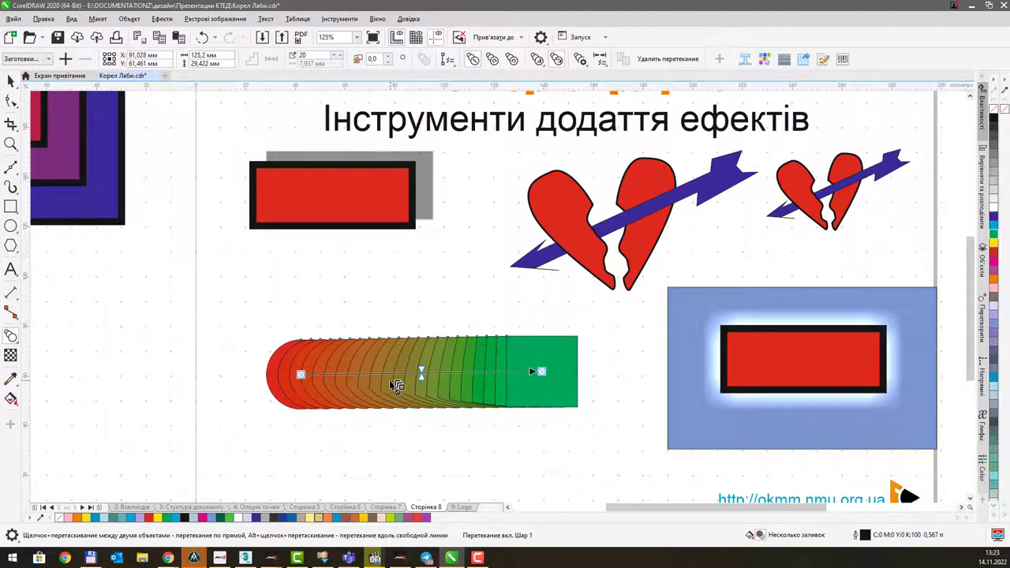
left_click_drag(421, 370, 454, 371)
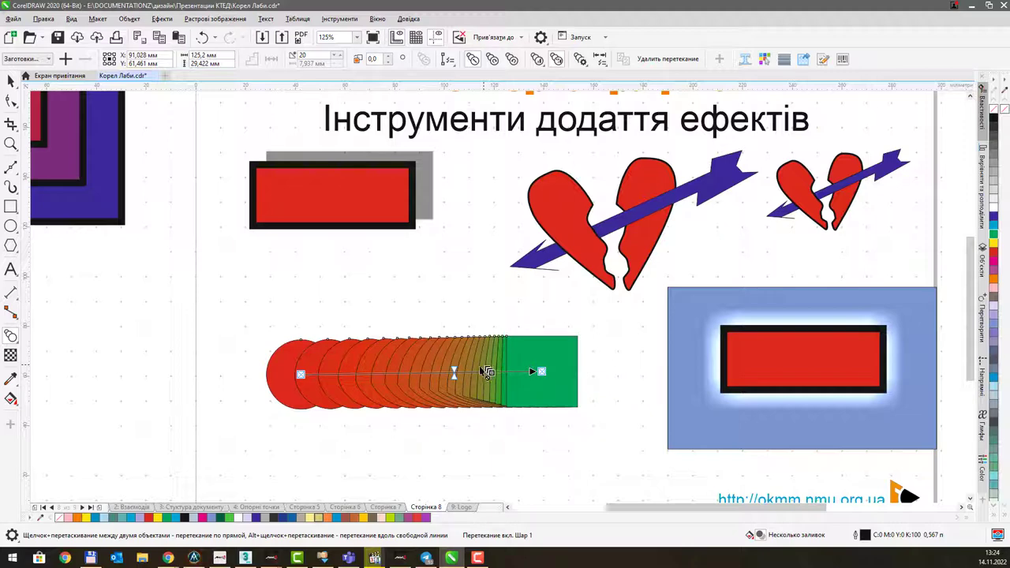
left_click_drag(454, 370, 423, 371)
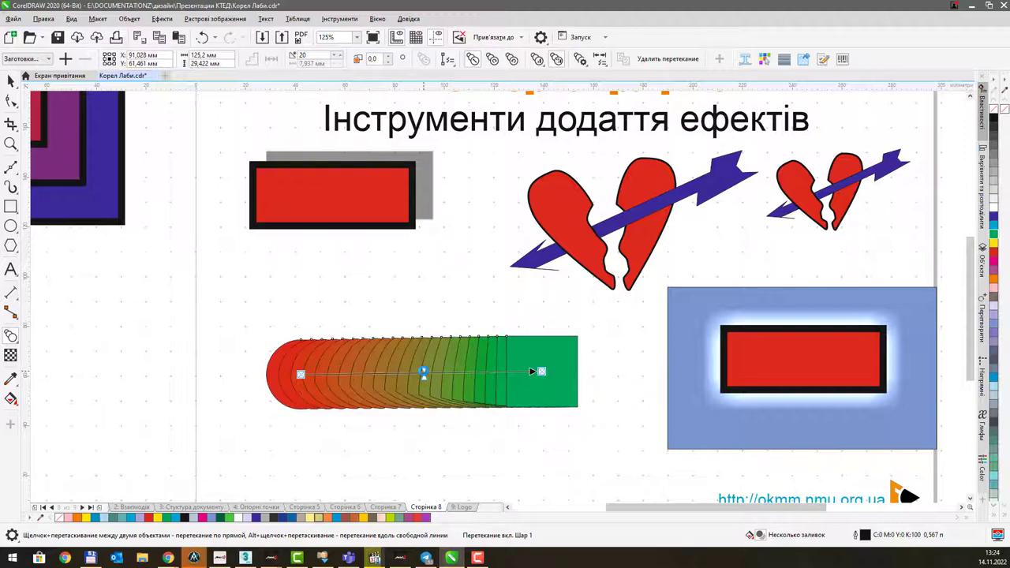
Move the red circle outward to widen the blend to about 174 mm, and switch its colours to the clockwise progression.
left_click_drag(301, 374, 180, 381)
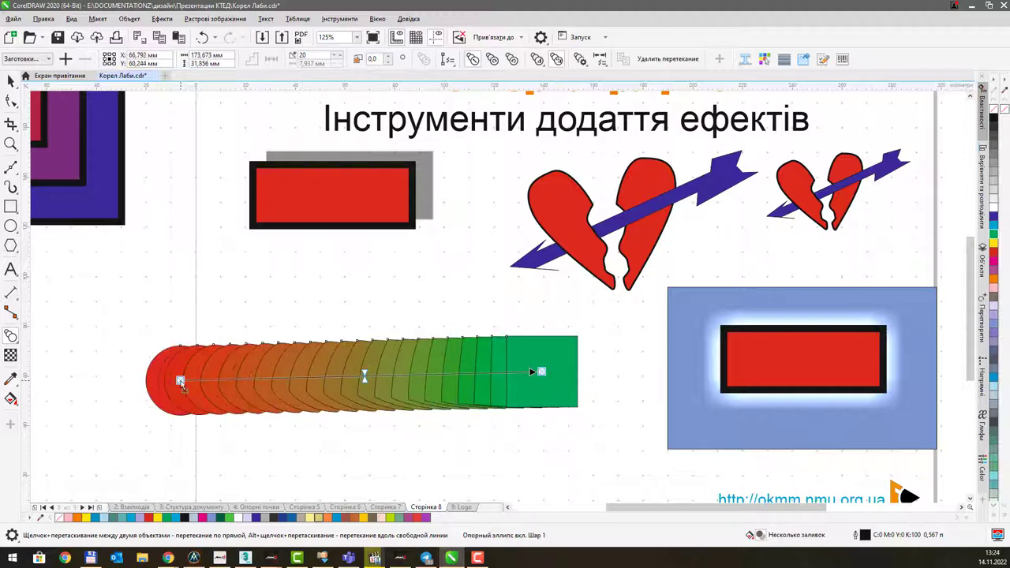
left_click(491, 60)
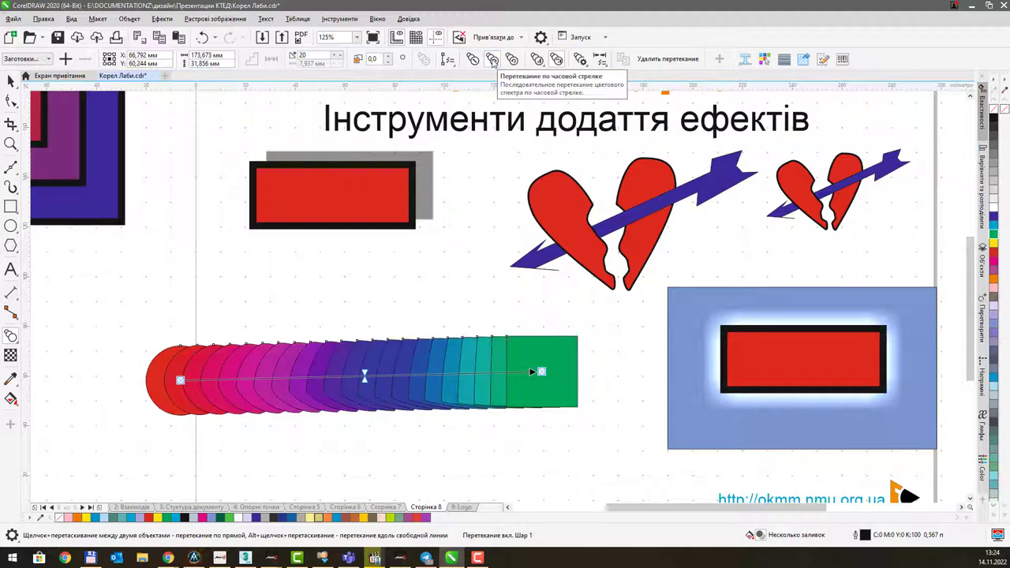
Switch the blend's colours to the counterclockwise progression, and map the square's upper-left corner node to the circle's node nearest the square.
left_click(511, 60)
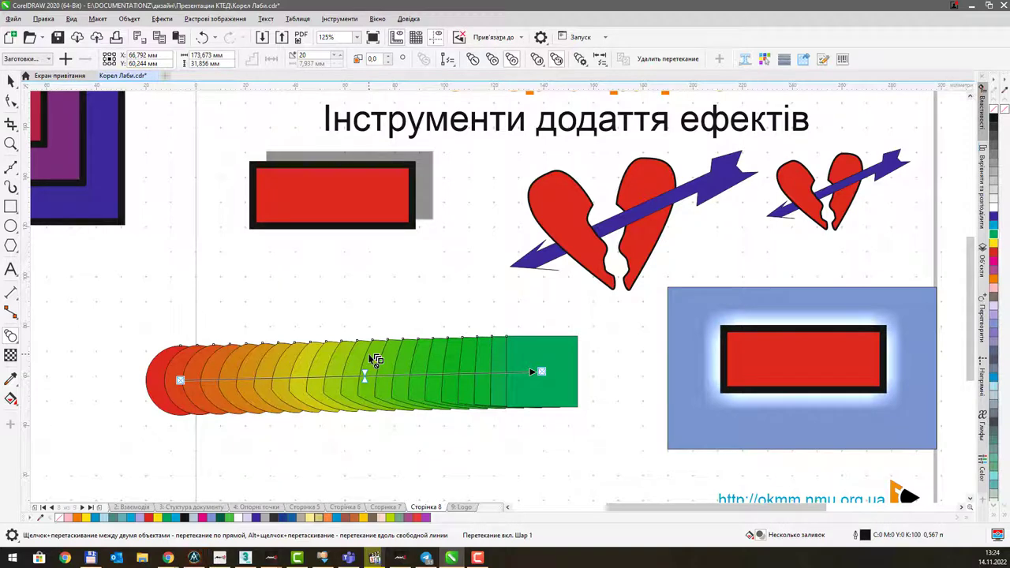
left_click(580, 60)
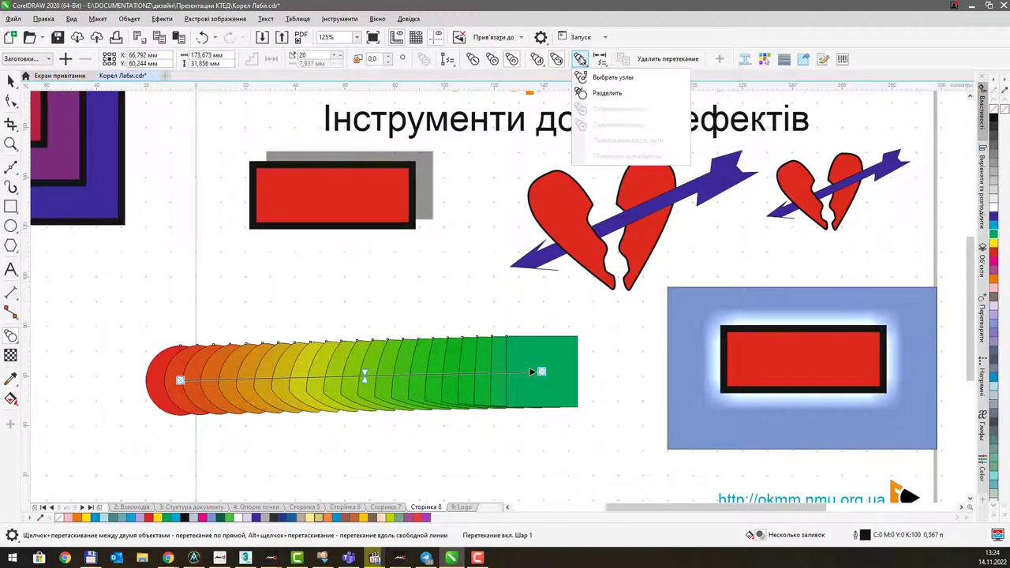
left_click(607, 78)
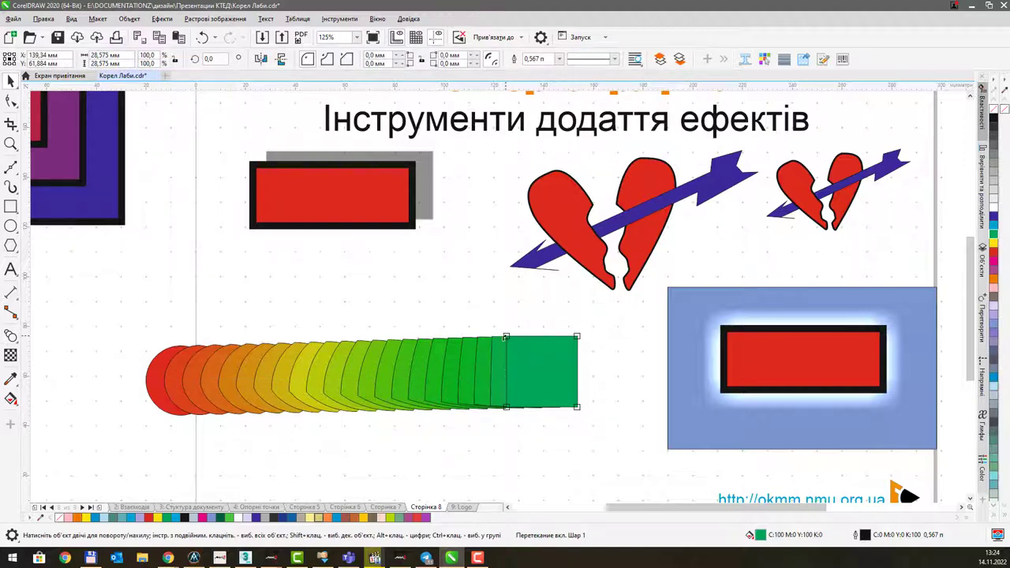
key("Tab")
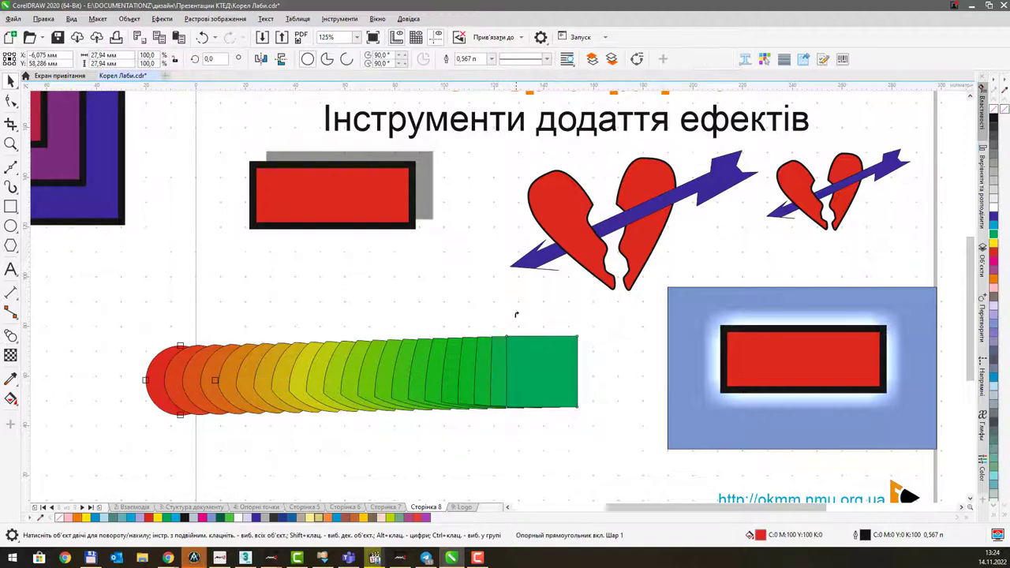
left_click(213, 382)
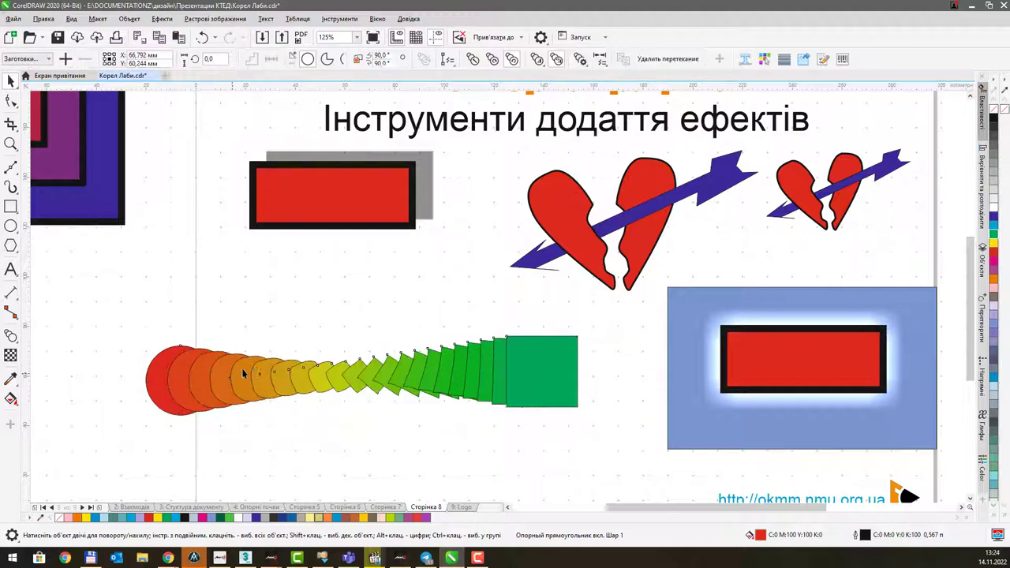
left_click(344, 372)
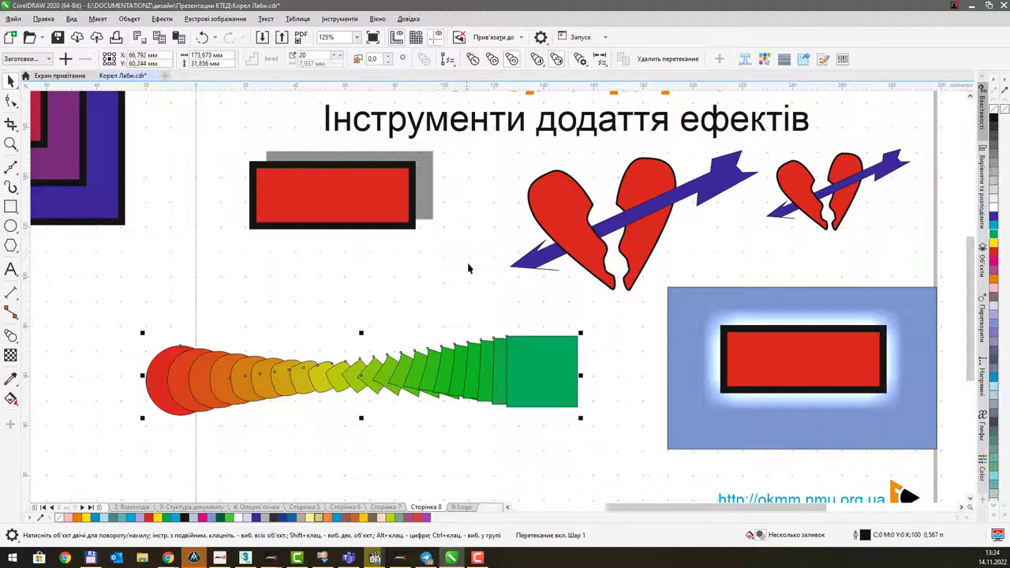
left_click(600, 60)
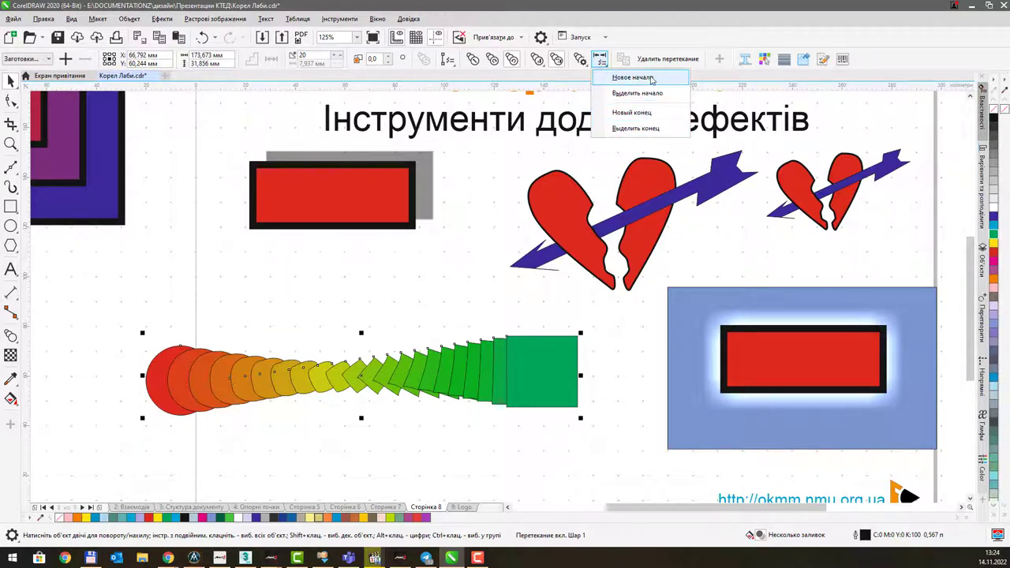
left_click(691, 33)
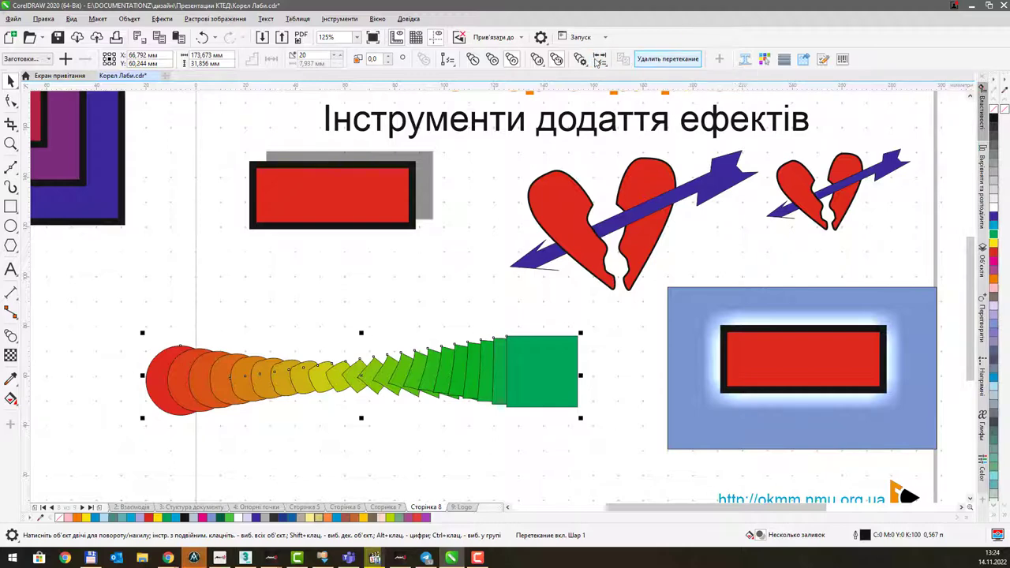
left_click(446, 62)
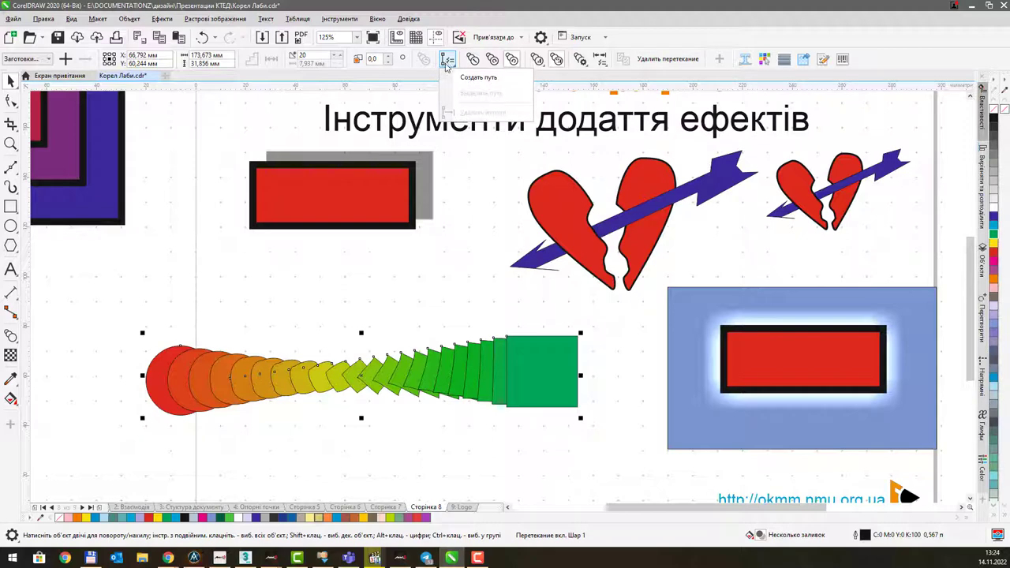
left_click(447, 65)
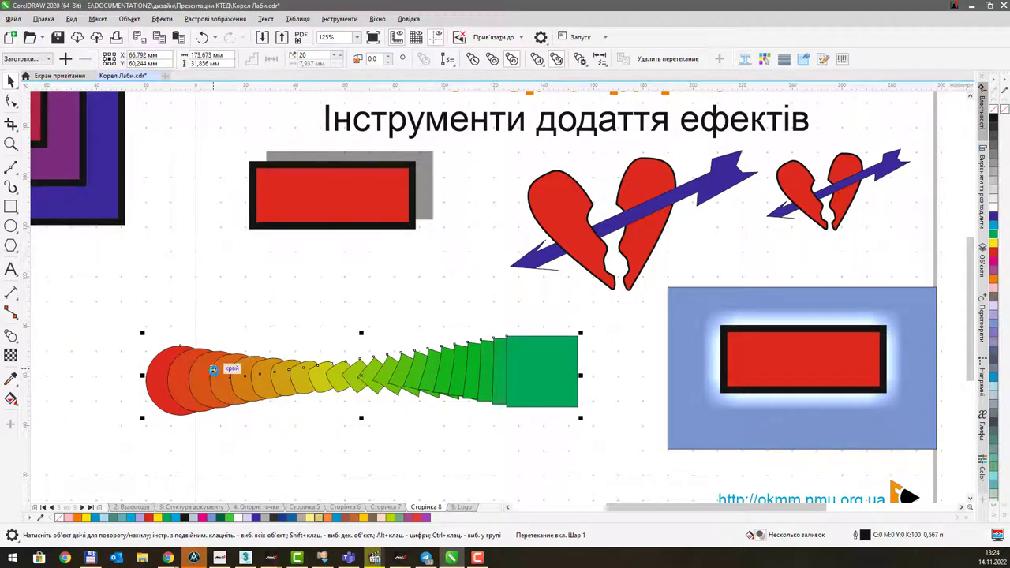
Move the whole blend up about 8 mm and convert its control shapes to curves.
left_click_drag(213, 369, 221, 350)
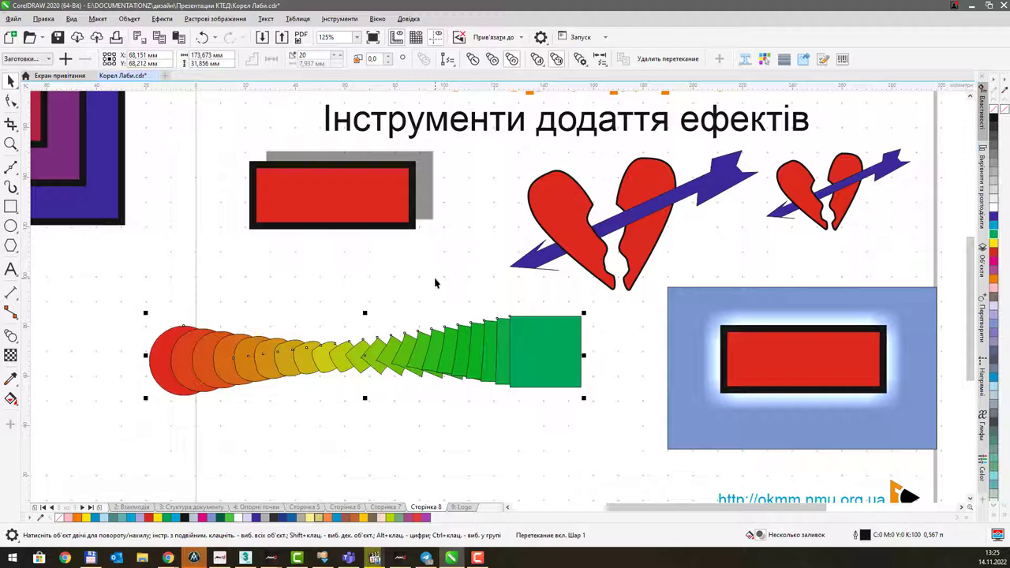
right_click(527, 341)
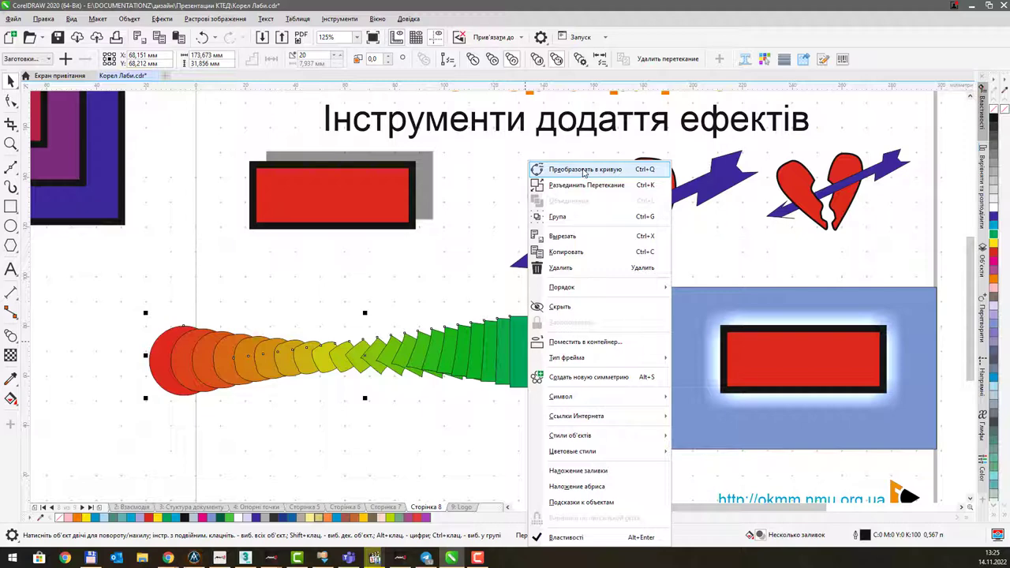
left_click(474, 244)
Move the green square outward to widen the blend to about 184 mm, and break the blend apart.
left_click(520, 351)
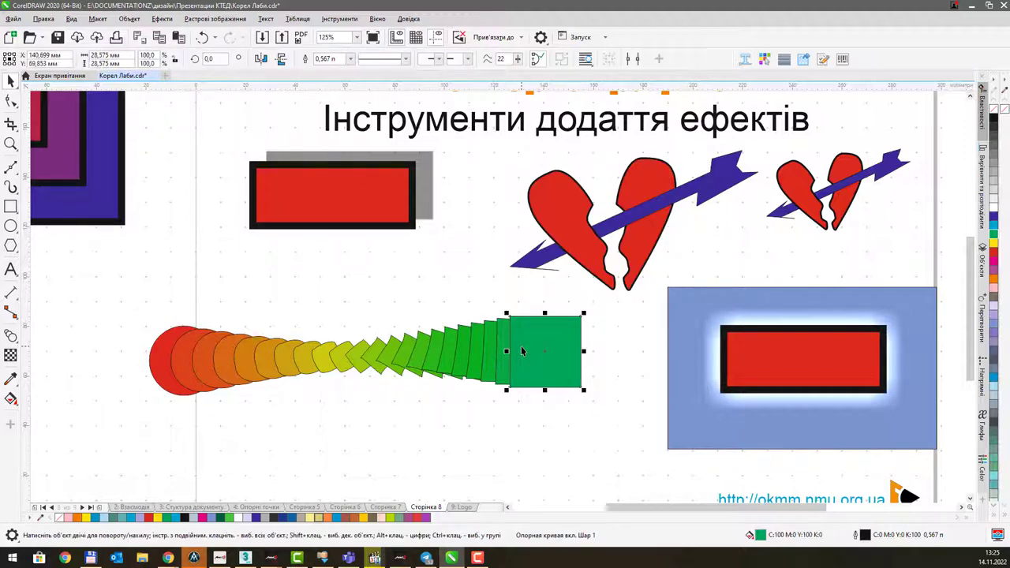
left_click_drag(521, 351, 546, 354)
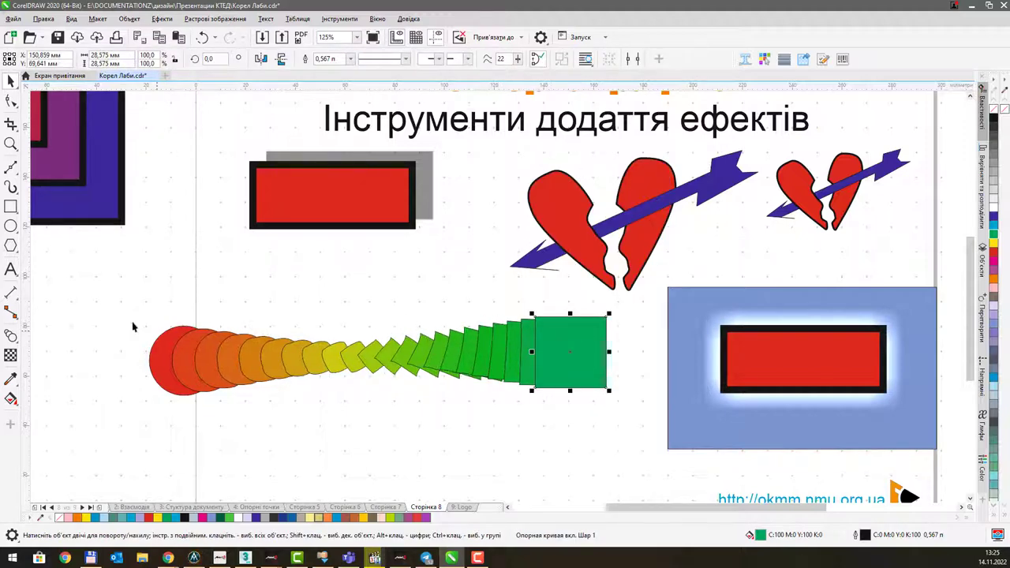
left_click_drag(142, 326, 632, 438)
right_click(457, 355)
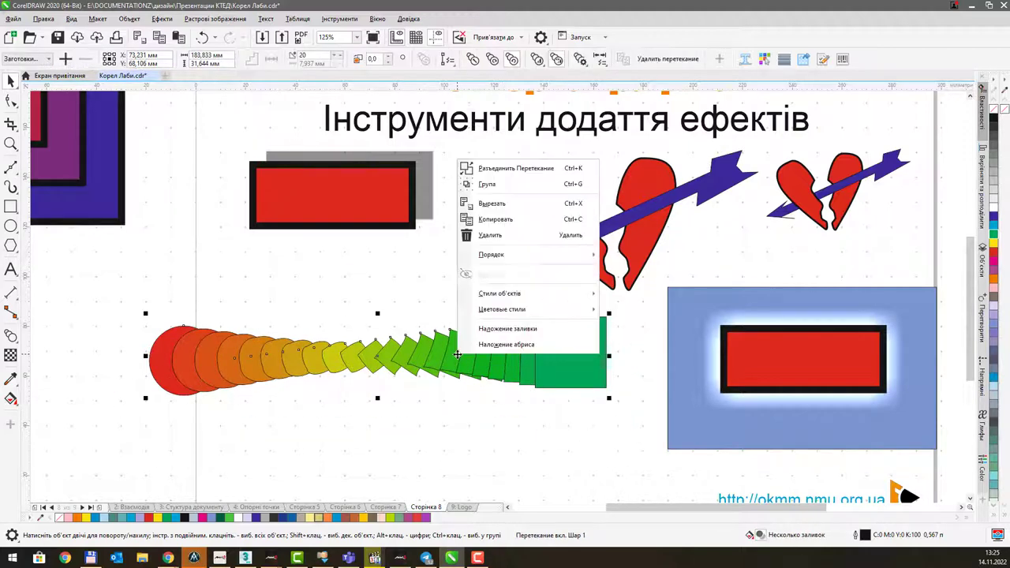
left_click(522, 173)
Move the separated green square outward and down, and place the group of intermediate shapes below the red circle.
left_click(565, 352)
left_click_drag(565, 352, 584, 380)
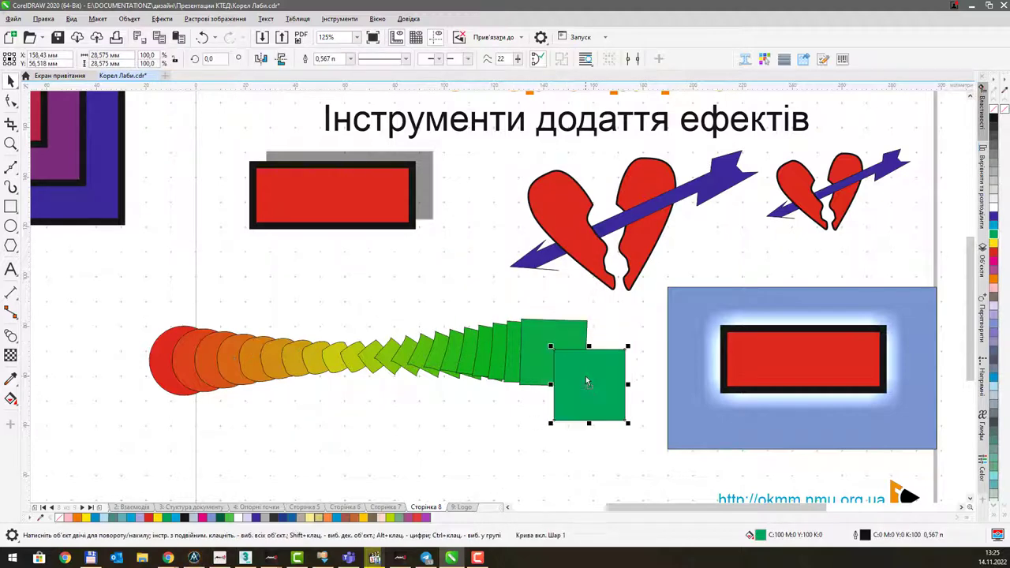
left_click_drag(427, 347, 478, 406)
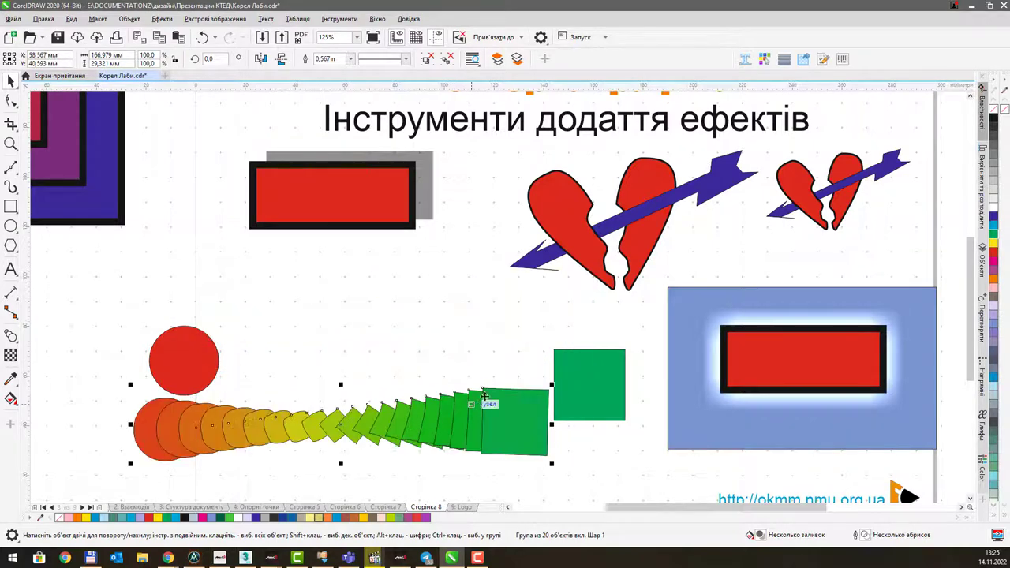
Ungroup the intermediate blend shapes, and pull five green, yellow and orange ones out above the row as separate objects.
right_click(475, 410)
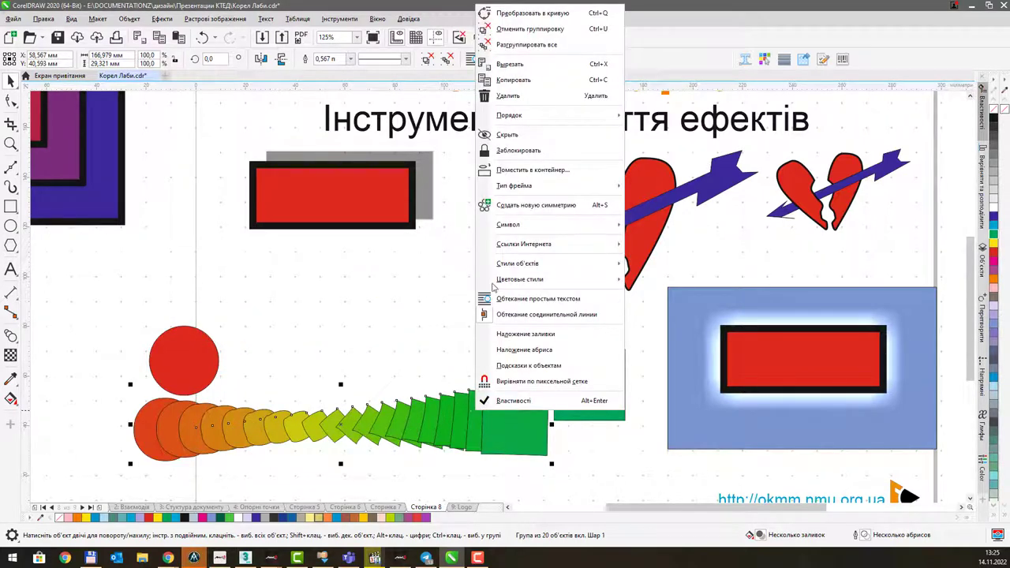
left_click(528, 30)
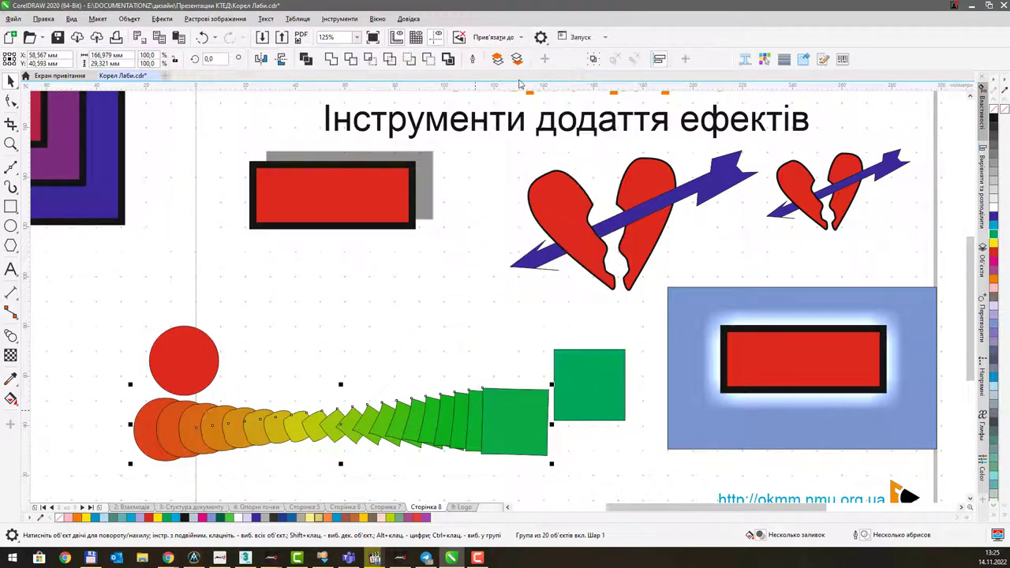
left_click_drag(410, 347, 412, 346)
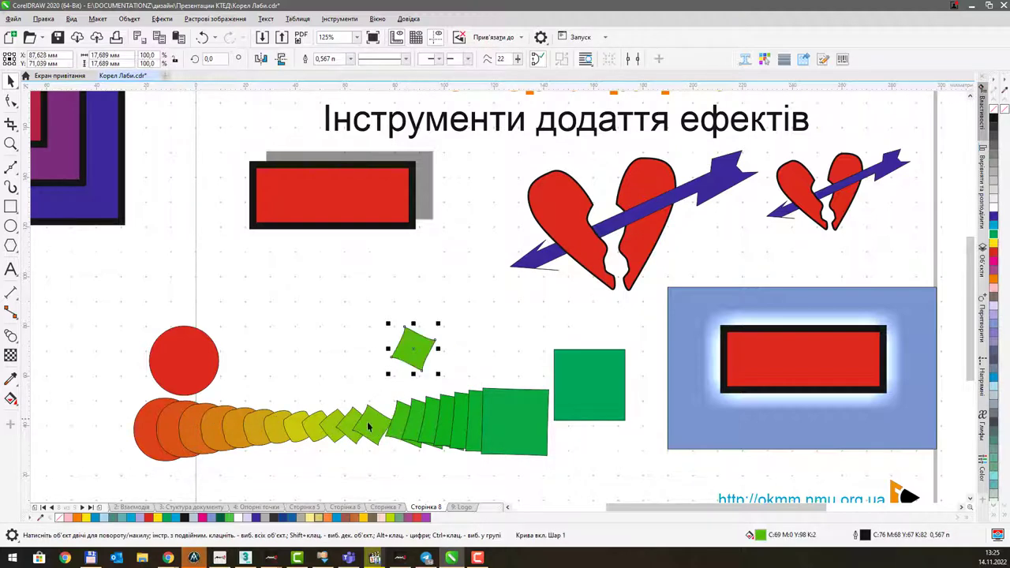
left_click_drag(353, 424, 310, 347)
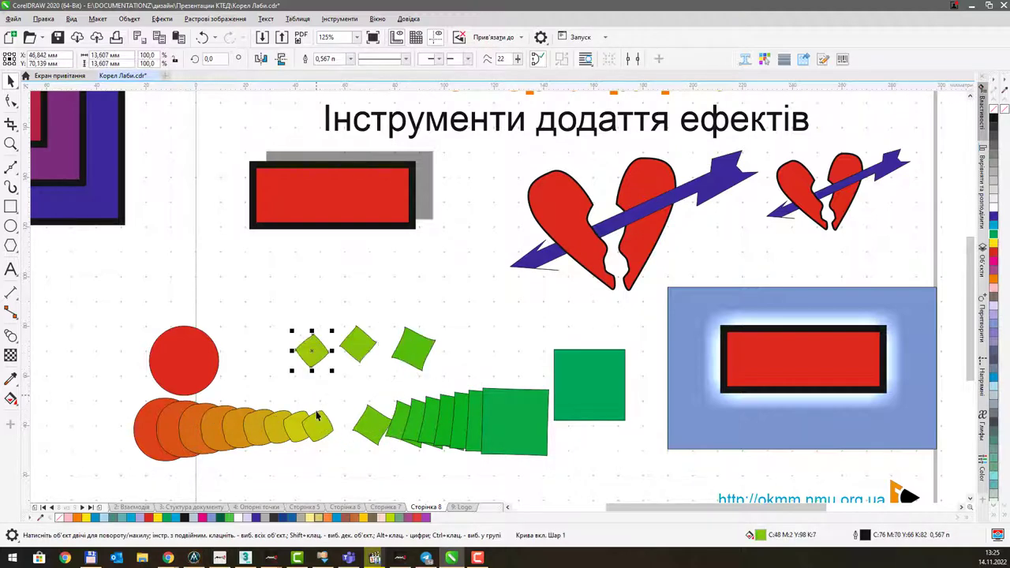
left_click_drag(281, 420, 260, 355)
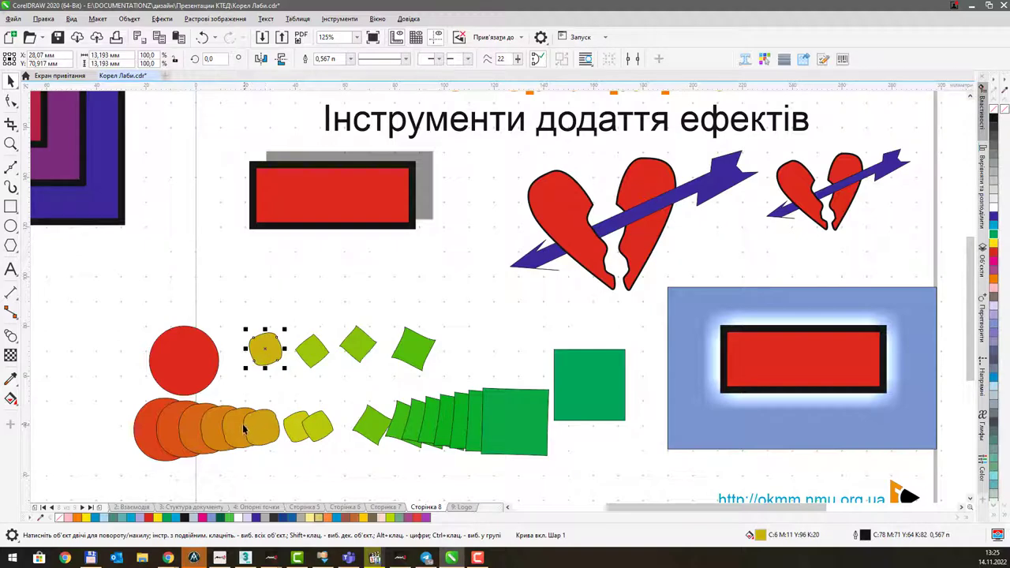
left_click_drag(244, 424, 325, 283)
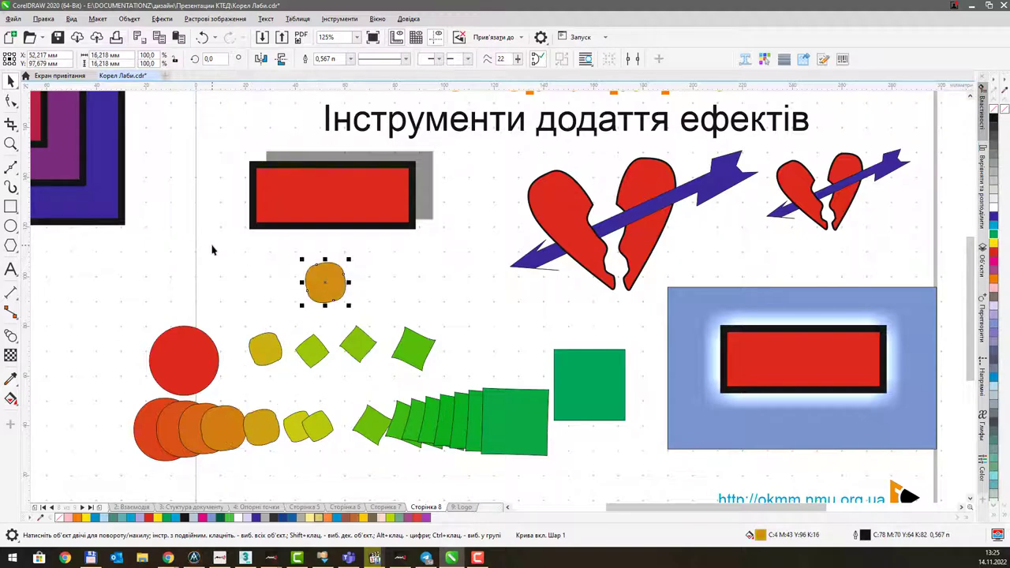
Draw a downward Artistic Media brush stroke of black blocks, 12 mm wide, in the empty area beside the page.
scroll(350, 262, "down", 3)
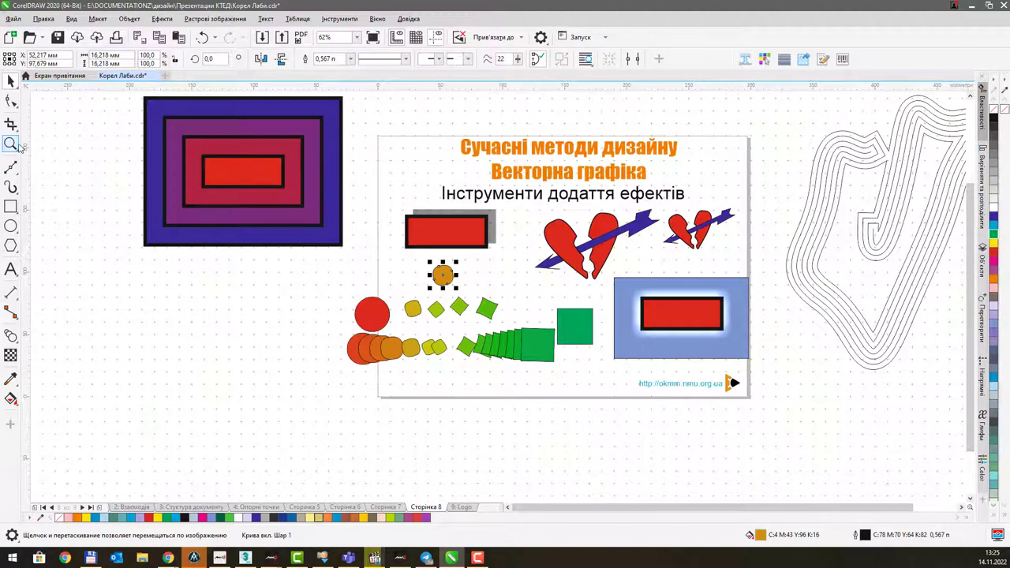
left_click(12, 186)
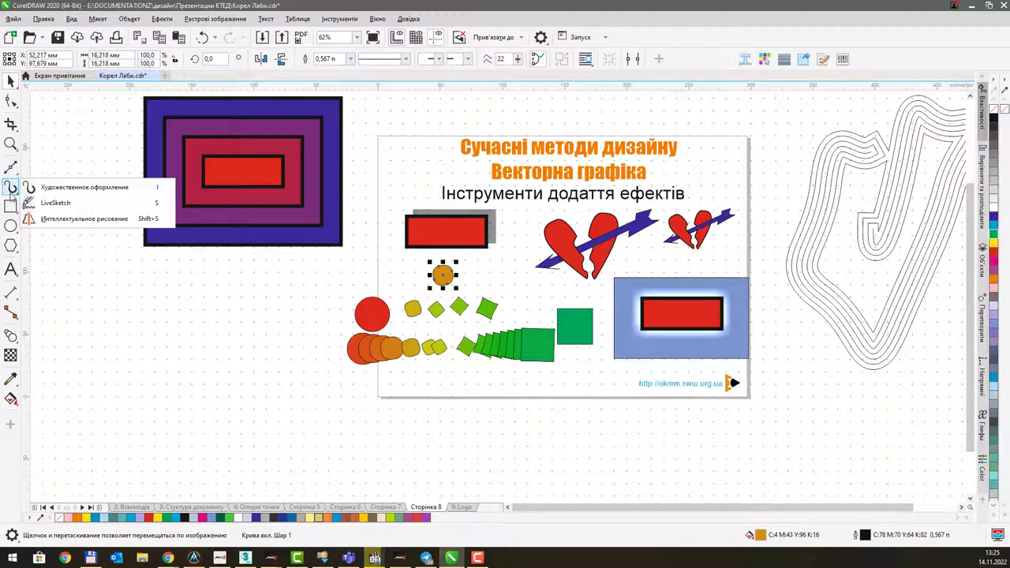
left_click(71, 189)
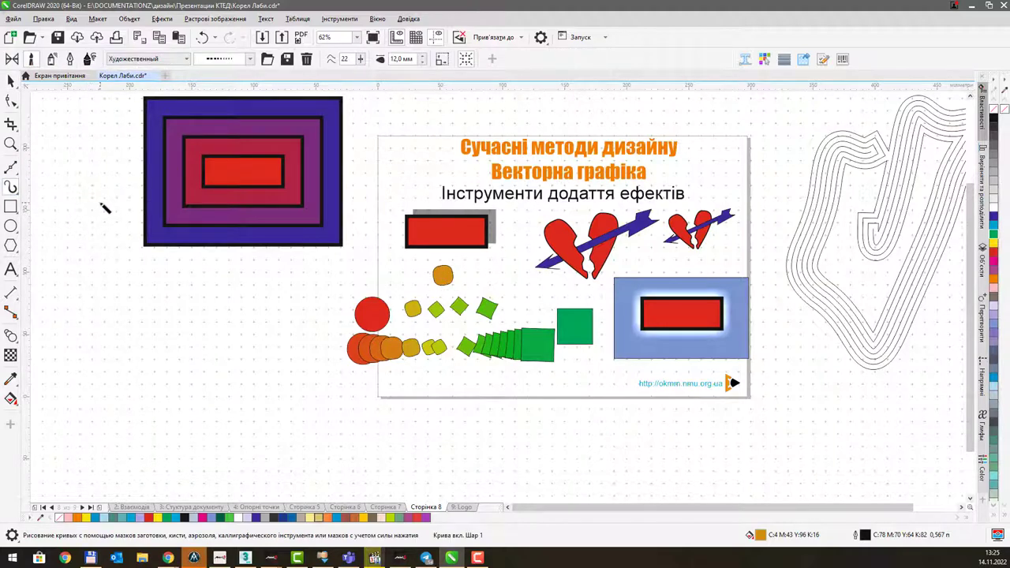
left_click_drag(90, 221, 146, 413)
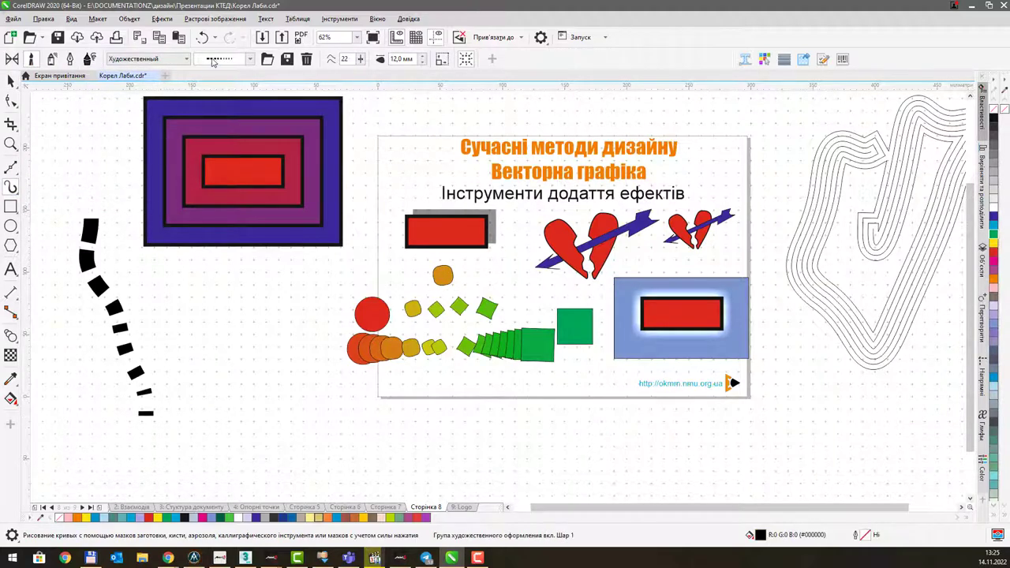
Spray a downward stroke of images from the Еда category beside the black brush stroke, and delete it.
left_click(169, 61)
left_click(69, 60)
left_click(69, 60)
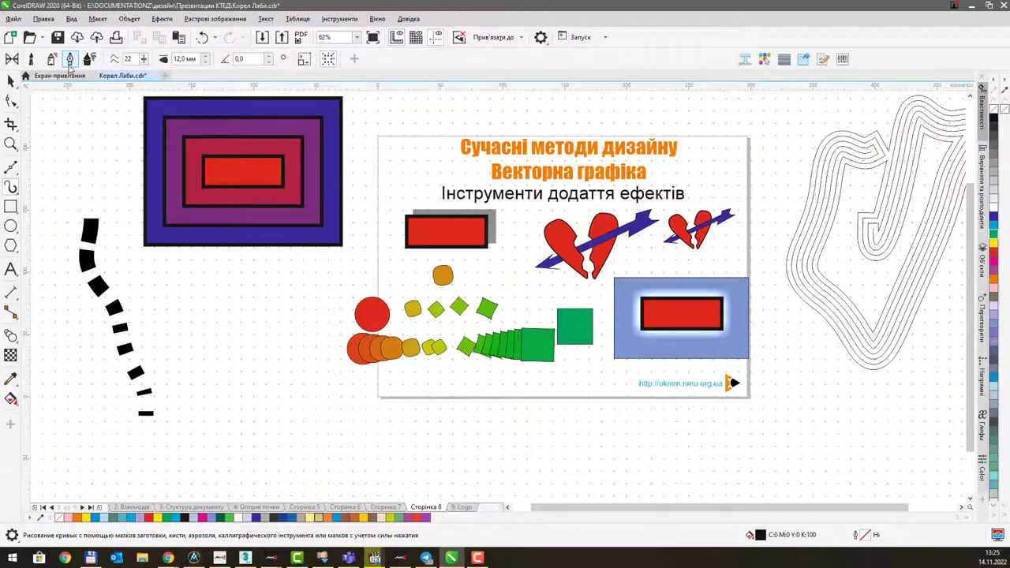
left_click(51, 60)
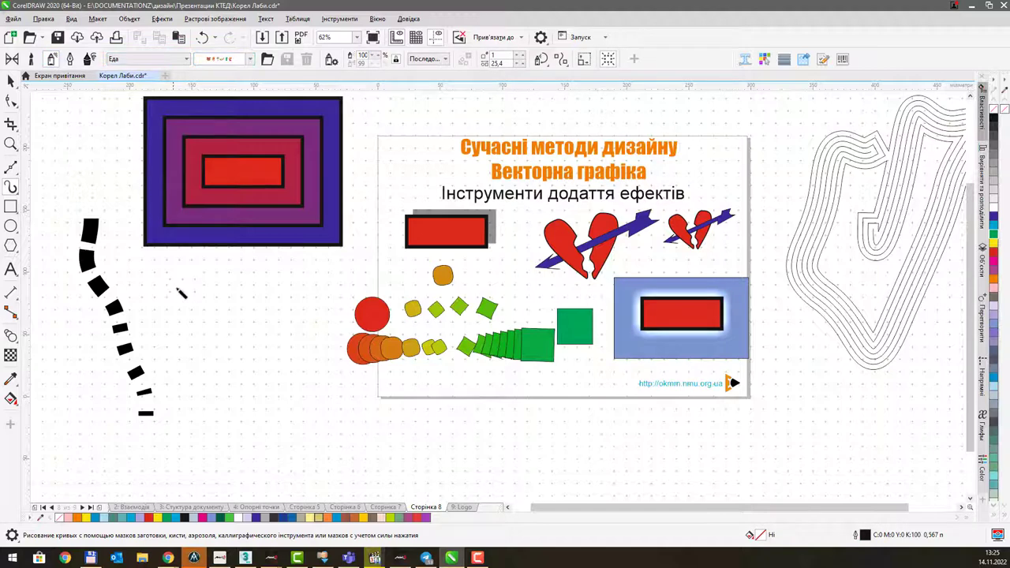
mouse_move(180, 293)
left_mouse_down()
mouse_move(200, 394)
mouse_move(254, 463)
left_mouse_up()
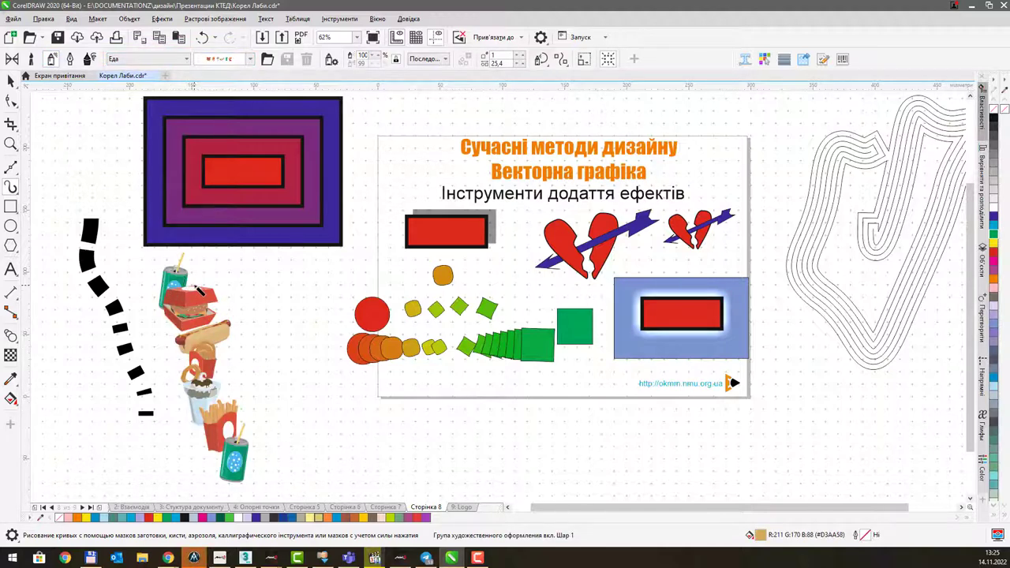
left_click(10, 79)
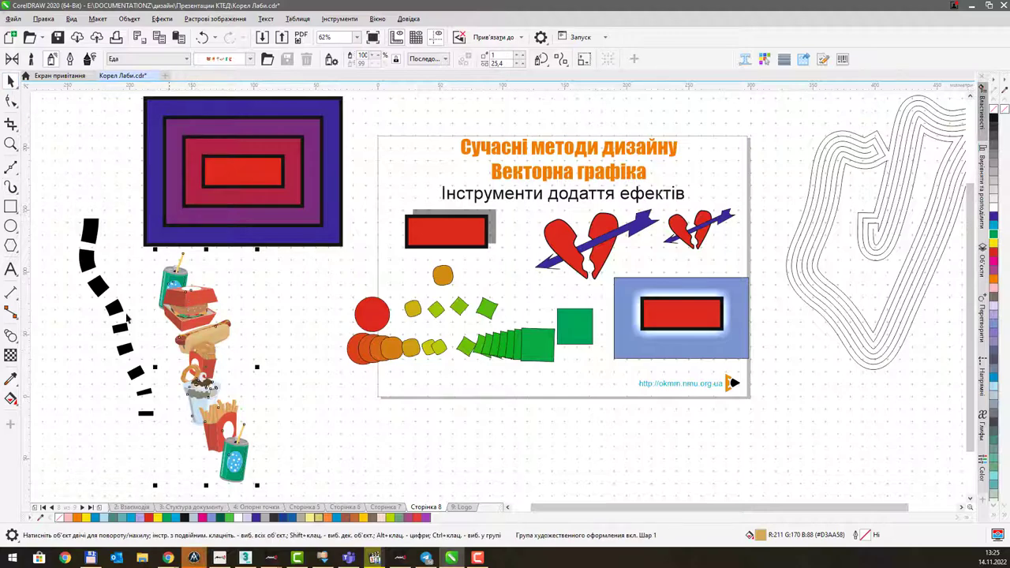
key("Delete")
Delete the red circle, the green square and all the loose intermediate shapes of the broken-apart blend below the red rectangle.
scroll(462, 293, "up", 2)
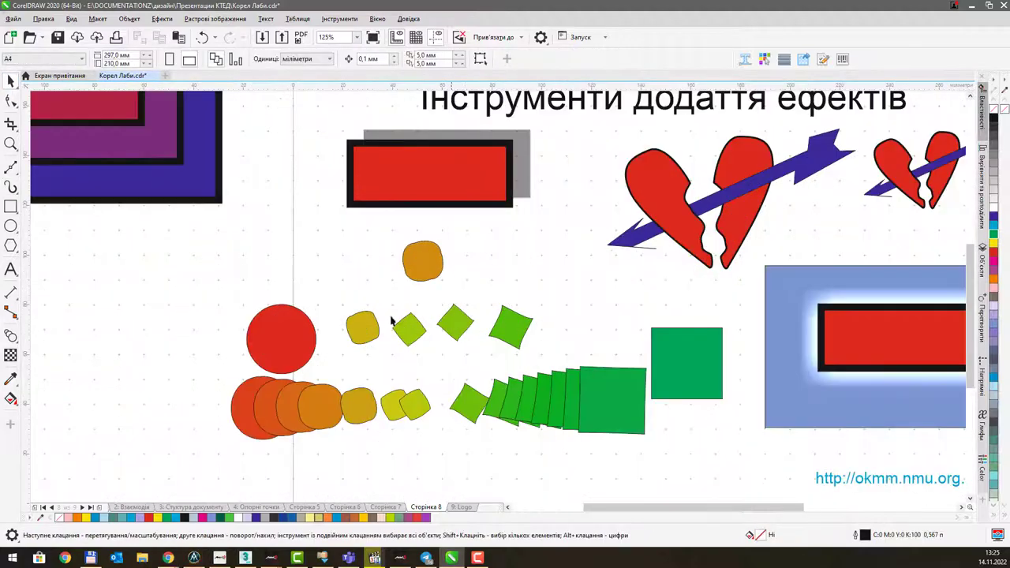
left_click_drag(671, 458, 671, 458)
left_click(324, 348)
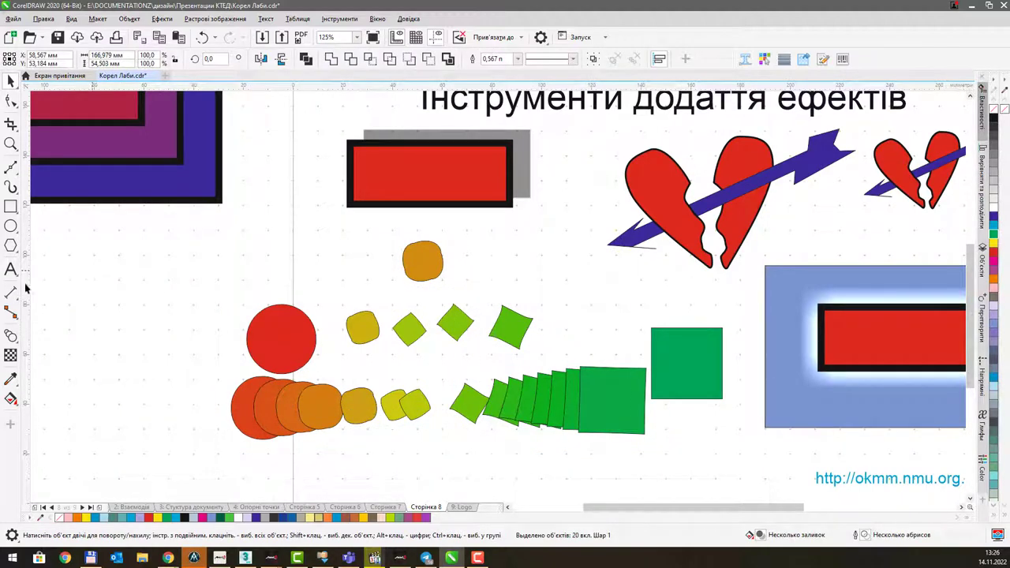
left_click(13, 337)
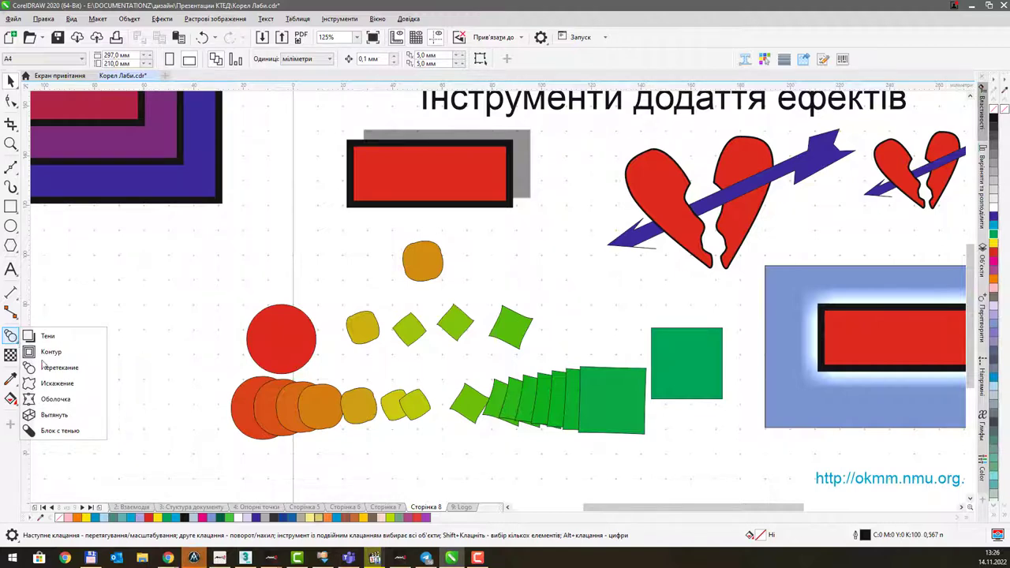
left_click_drag(195, 242, 544, 447)
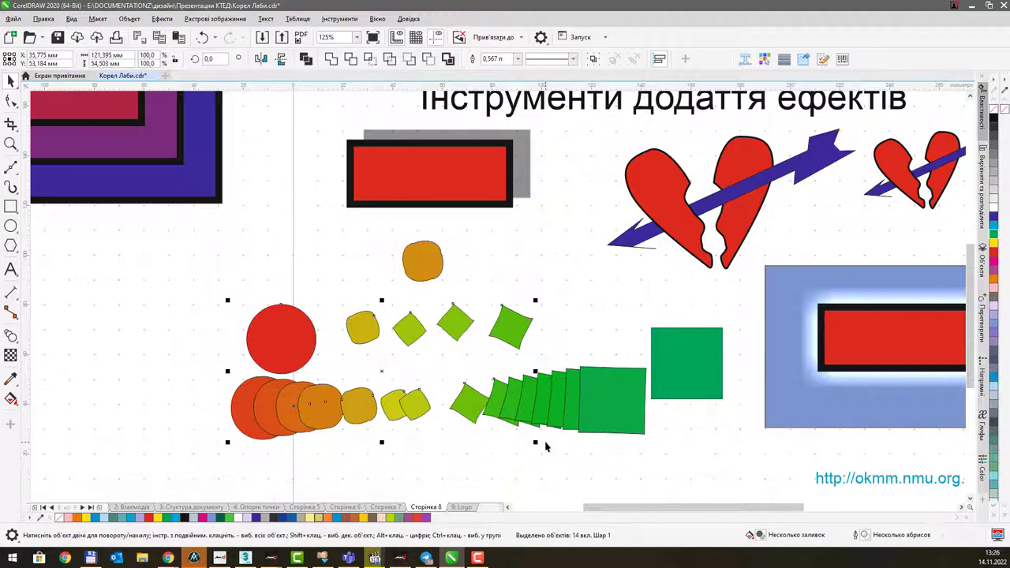
key("Delete")
left_click_drag(486, 345, 714, 458)
key("Delete")
key("Delete")
left_click(423, 264)
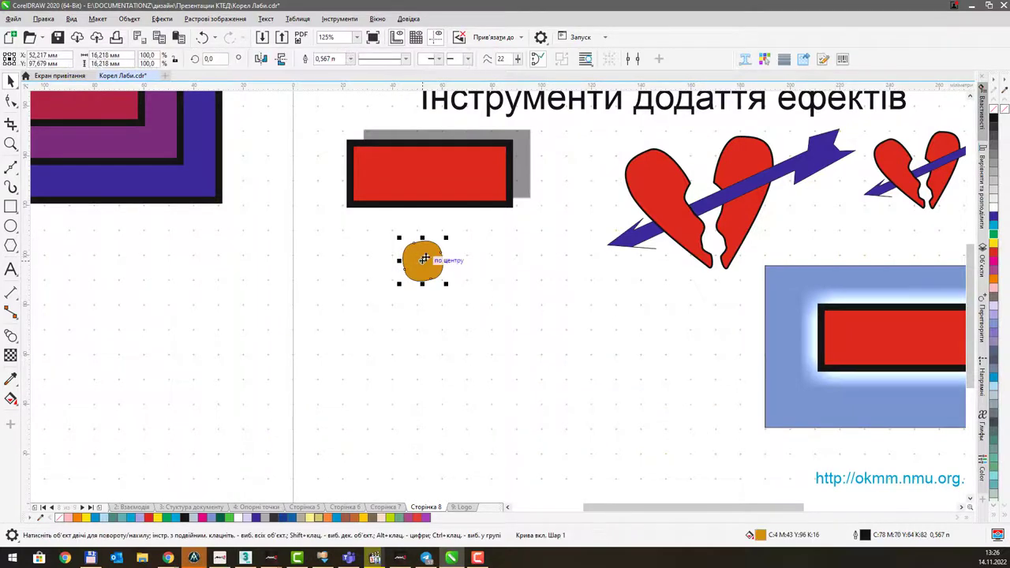
left_click_drag(423, 267, 330, 274)
key("Delete")
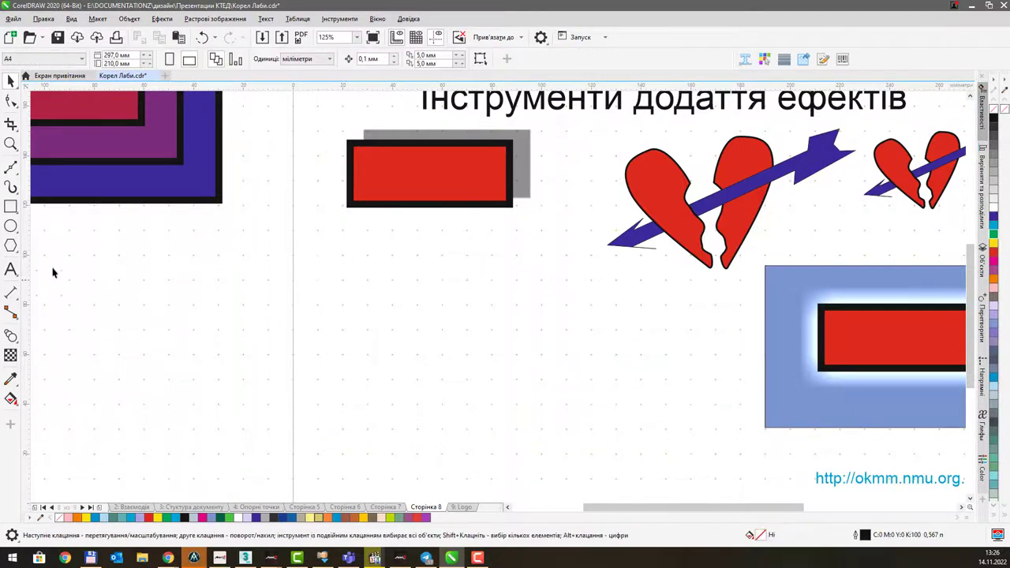
Draw a four-cornered V-shaped arrowhead with straight Bezier segments below the red rectangle, and assign it a green fill (C100 Y100).
left_click(10, 167)
left_click(345, 323)
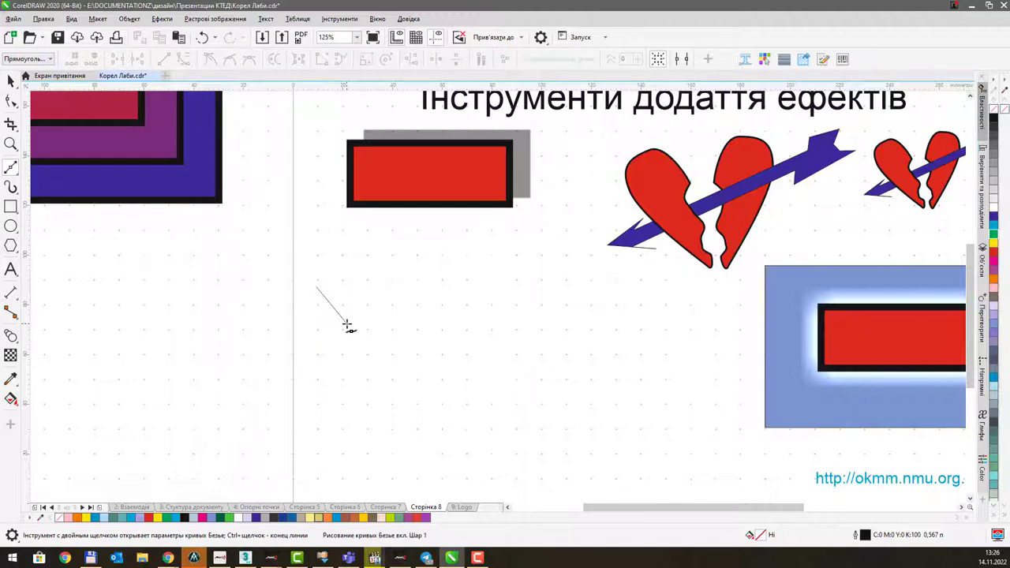
left_click(391, 297)
left_click(339, 379)
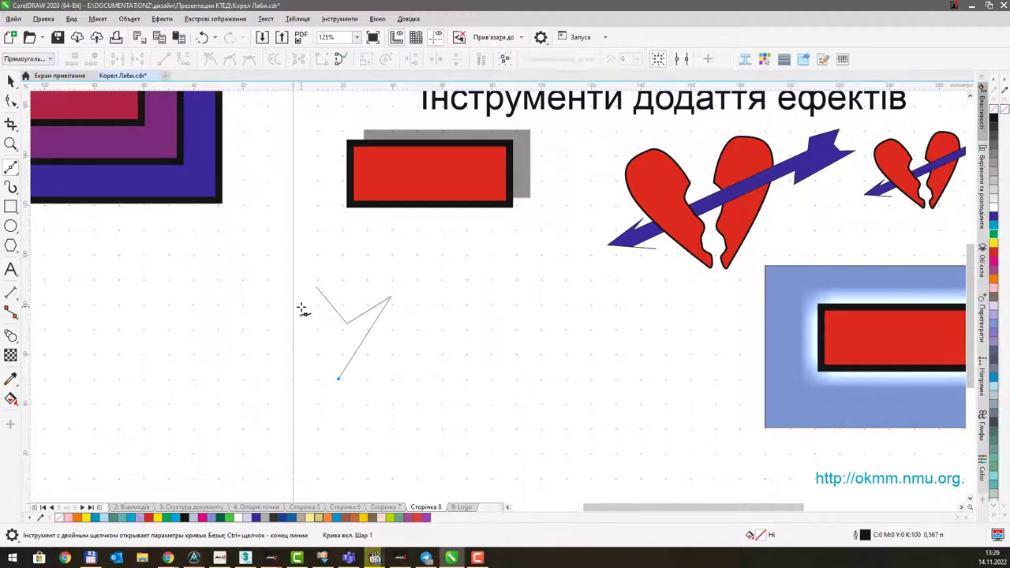
left_click(319, 290)
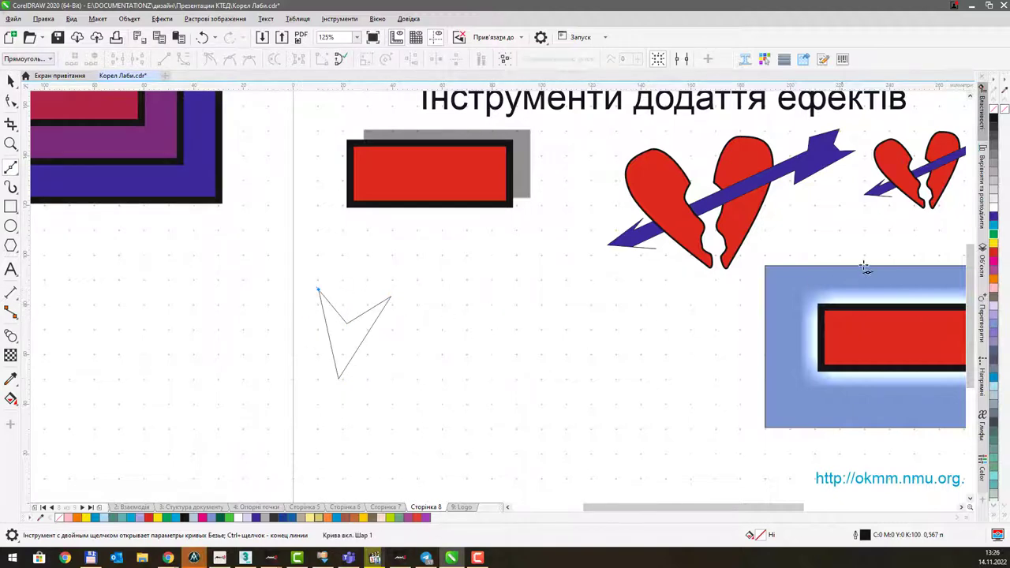
left_click(996, 239)
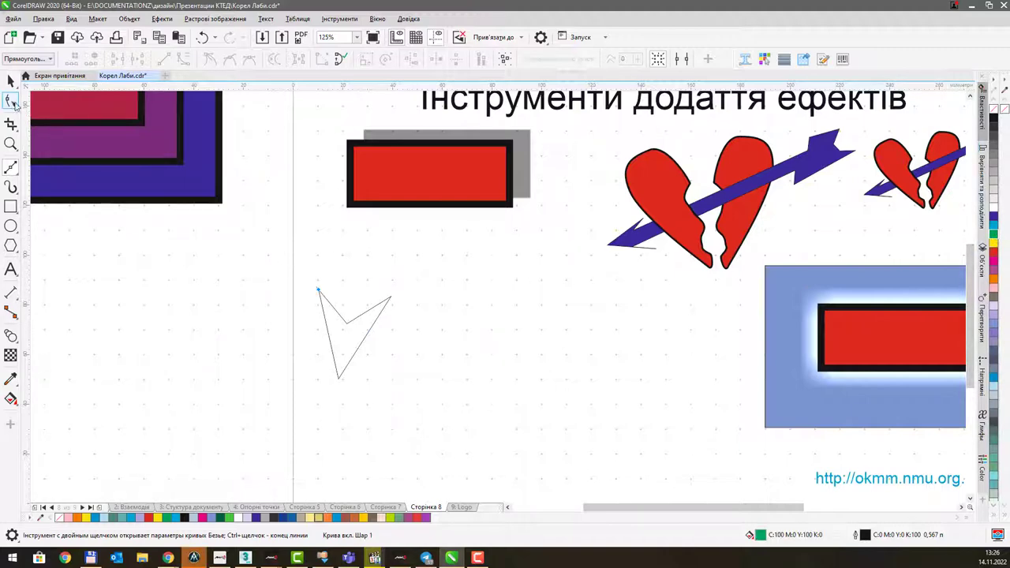
Join the arrowhead outline's two overlapping end nodes to close the curve.
left_click(11, 101)
left_click(334, 312)
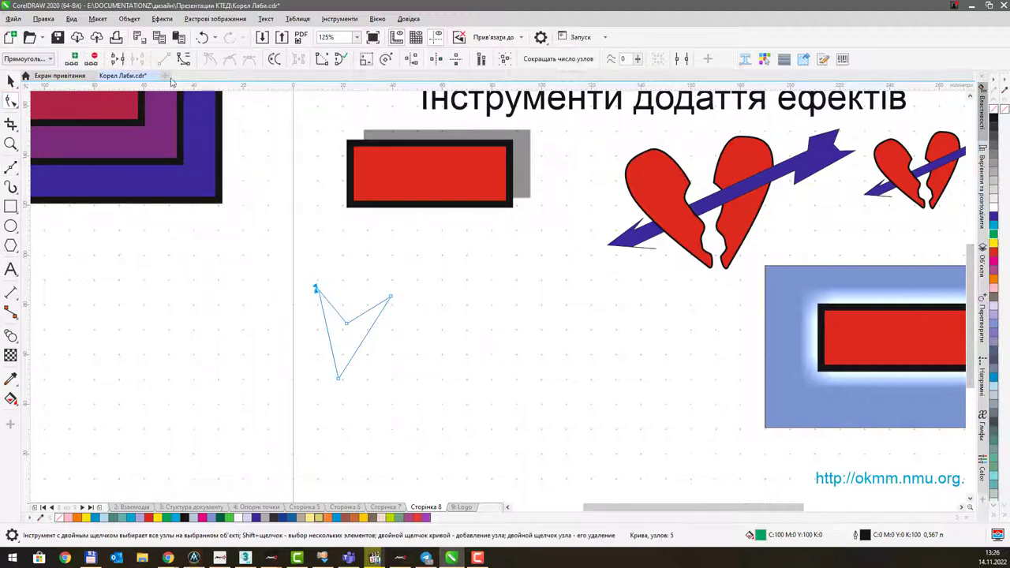
left_click(117, 59)
Draw a closed, irregular seven-pointed star with the Bezier tool to the right of the green arrowhead, and fill it with magenta (M100).
left_click_drag(418, 292, 334, 300)
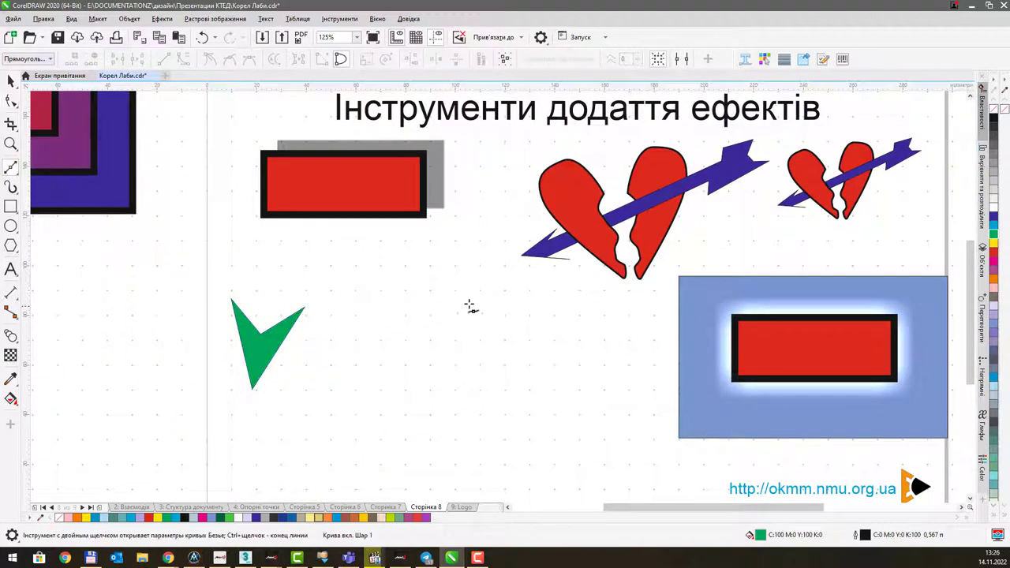
left_click_drag(474, 277, 464, 300)
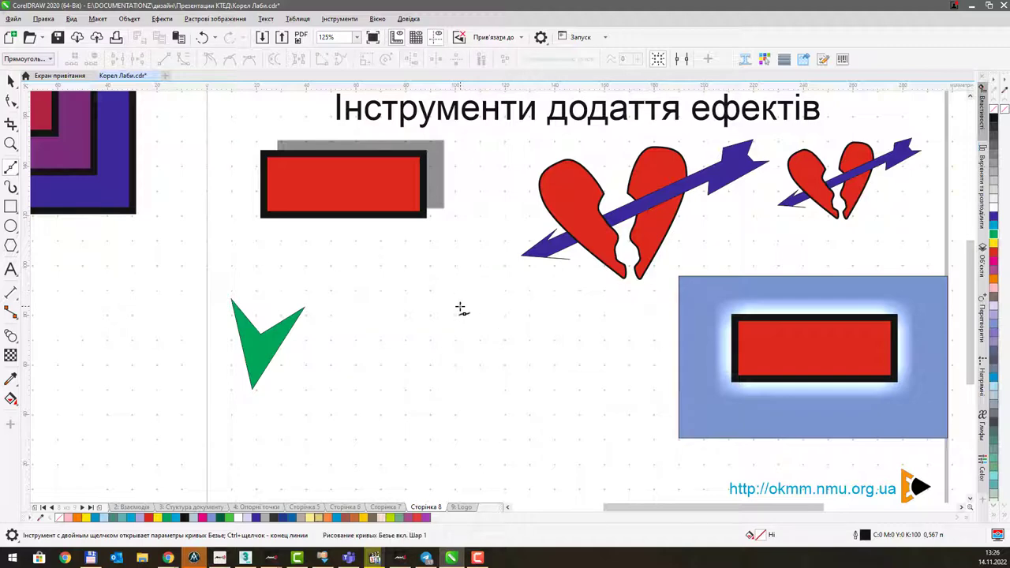
left_click(414, 289)
left_click(455, 316)
left_click(392, 329)
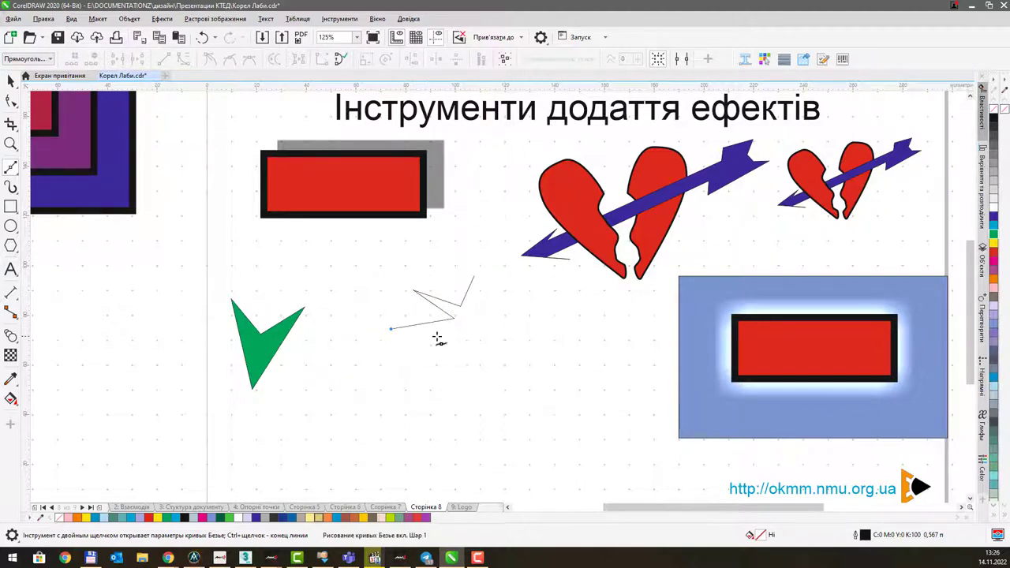
left_click(453, 334)
left_click(444, 382)
left_click(476, 341)
left_click(512, 371)
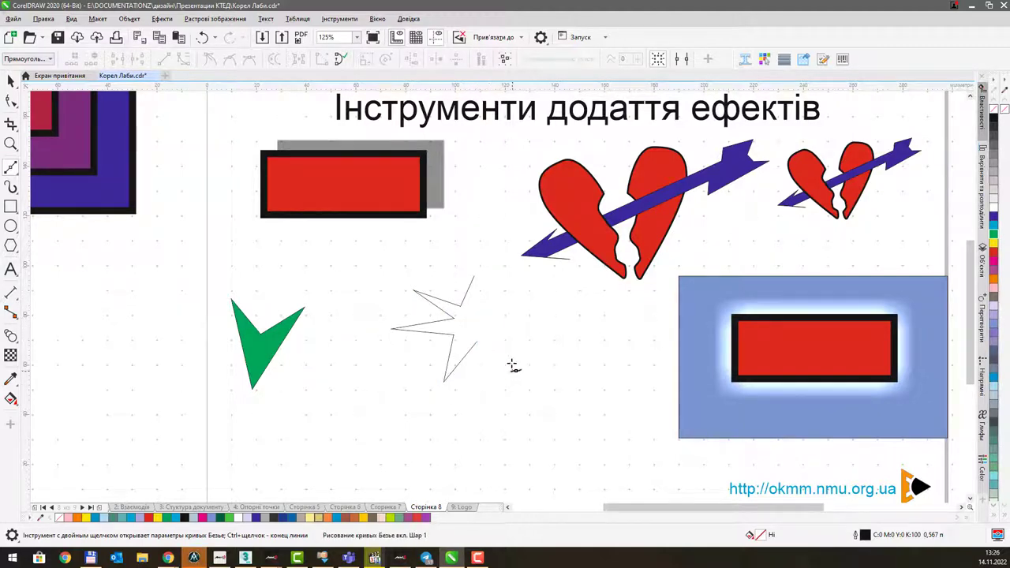
left_click(489, 328)
left_click(555, 314)
left_click_drag(490, 303, 512, 280)
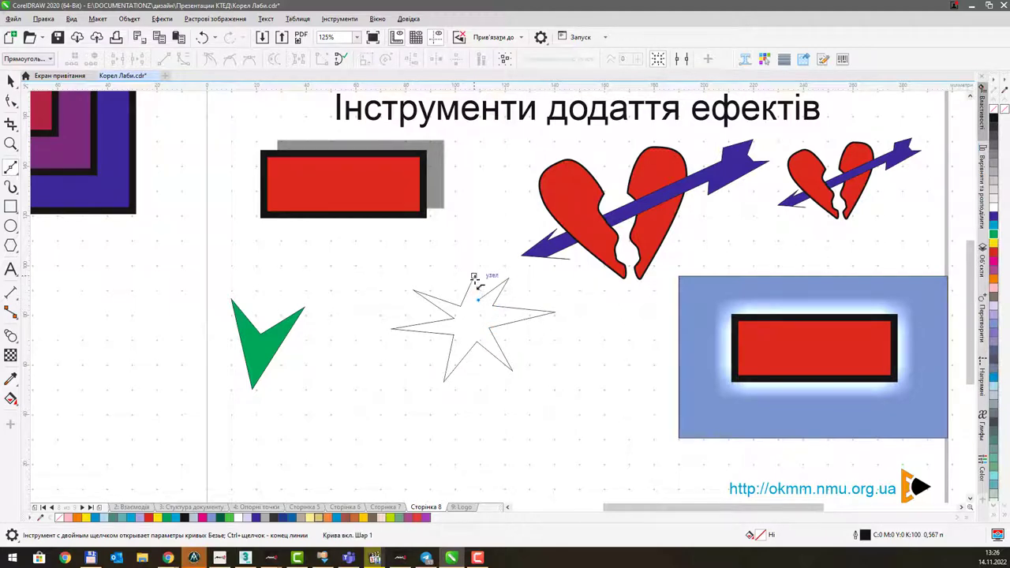
left_click(474, 278)
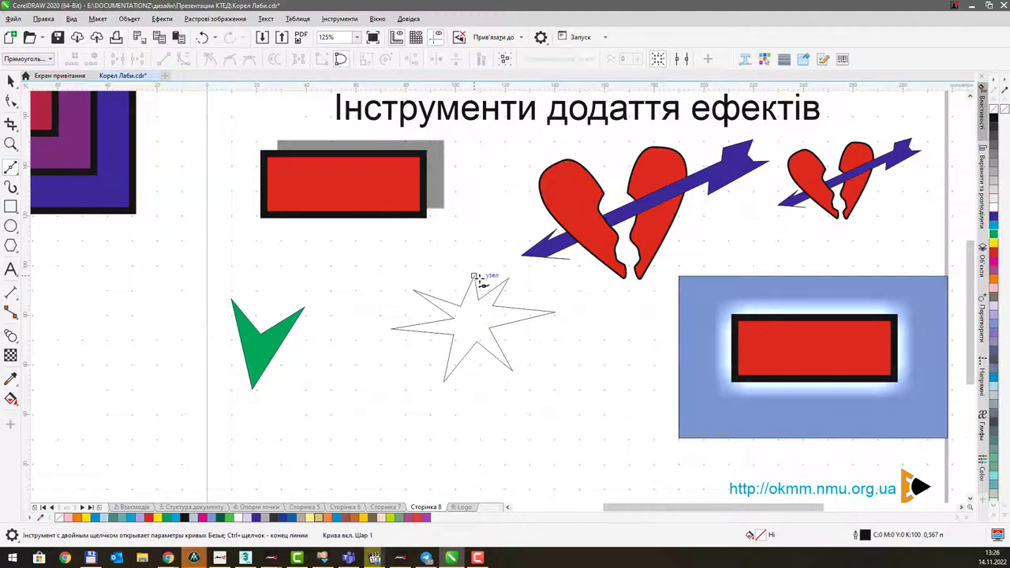
left_click(993, 265)
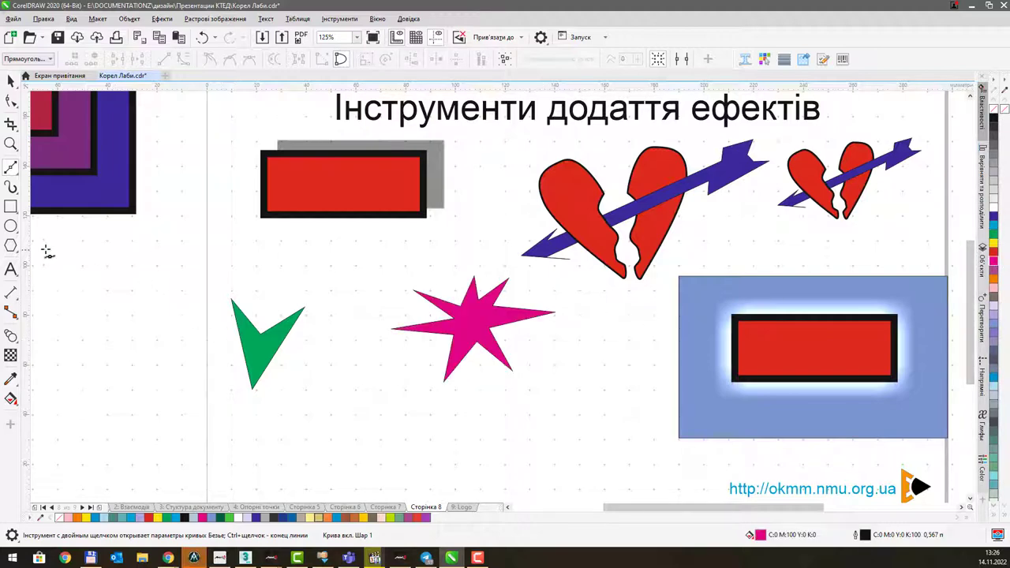
Blend the green arrowhead into the magenta star, and pull the arrowhead about 50 mm left and the star about 40 mm right and slightly down.
left_click(11, 335)
left_click_drag(272, 341, 480, 330)
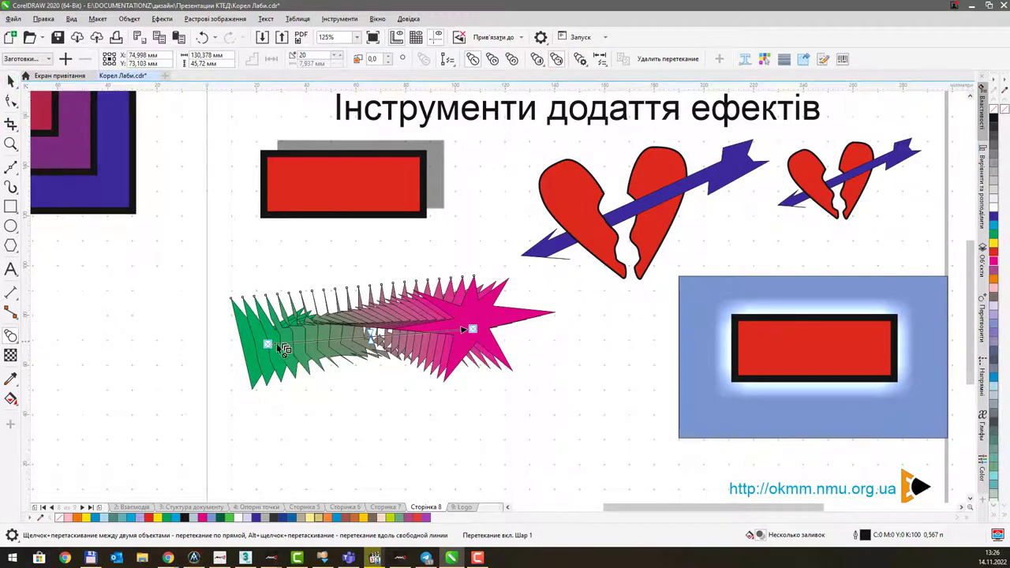
left_click_drag(244, 355, 144, 342)
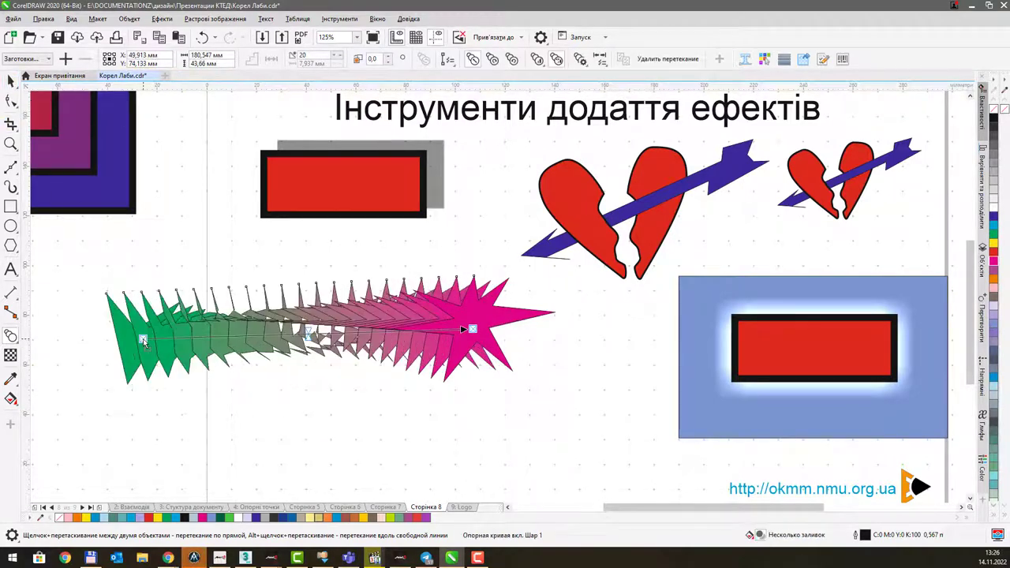
left_click_drag(472, 329, 573, 378)
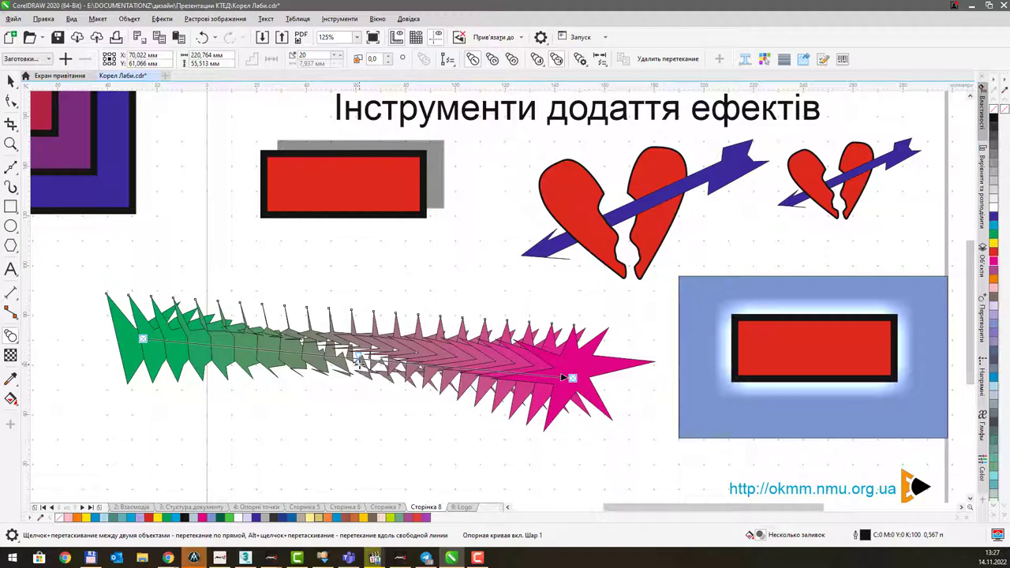
Shift the blend's object and color acceleration toward the arrowhead, over to the star, and back to just past the middle.
left_click_drag(281, 354, 286, 355)
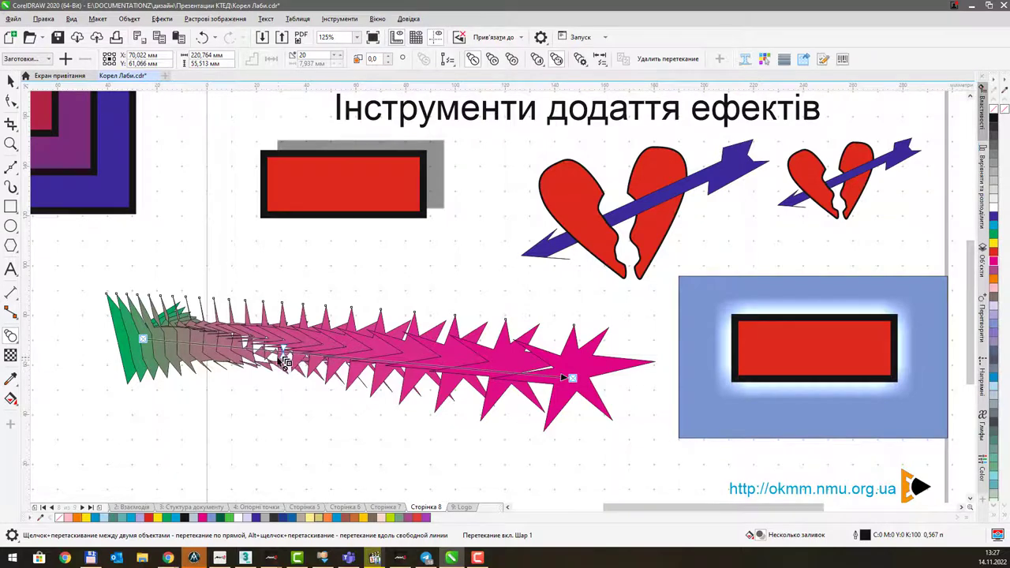
left_click_drag(282, 354, 465, 366)
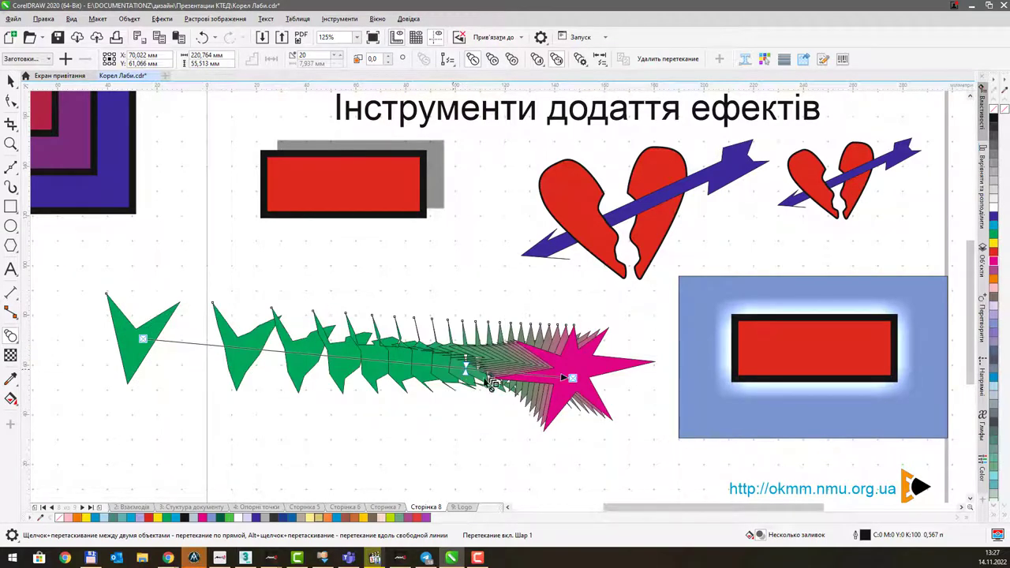
left_click_drag(466, 367, 376, 363)
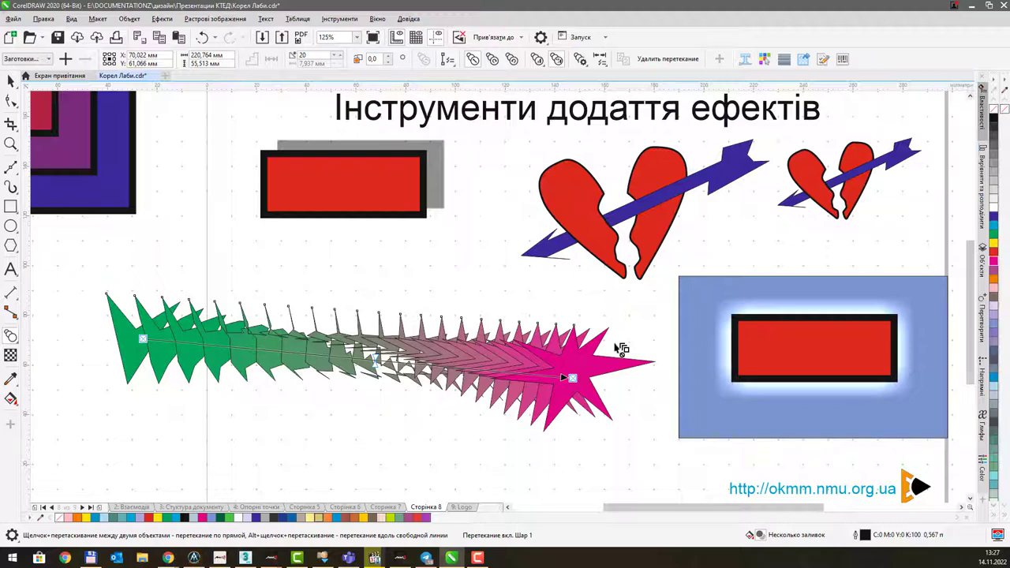
Move the whole blend about 20 mm up and 11 mm to the left.
key("space")
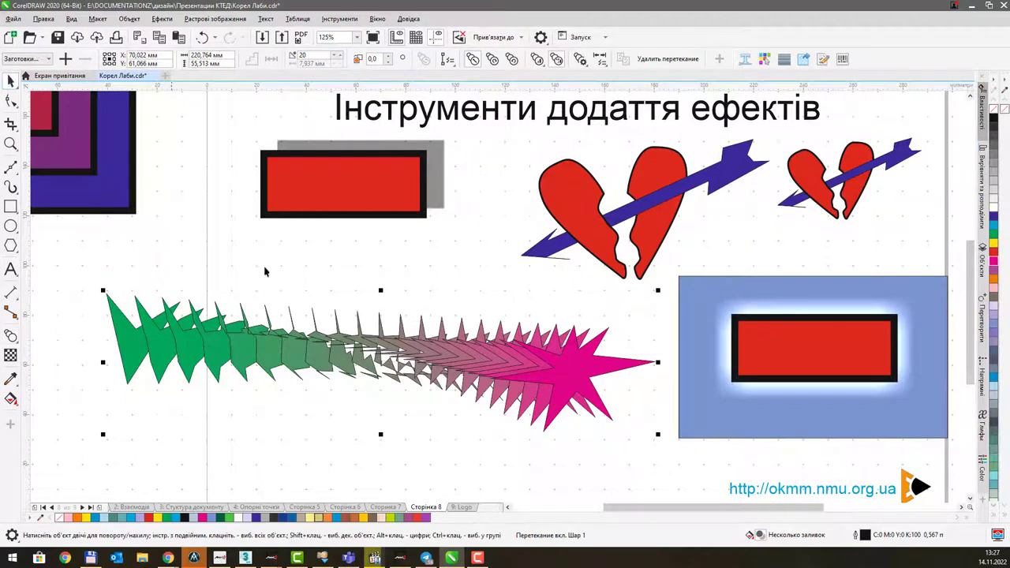
left_click_drag(426, 348, 367, 283)
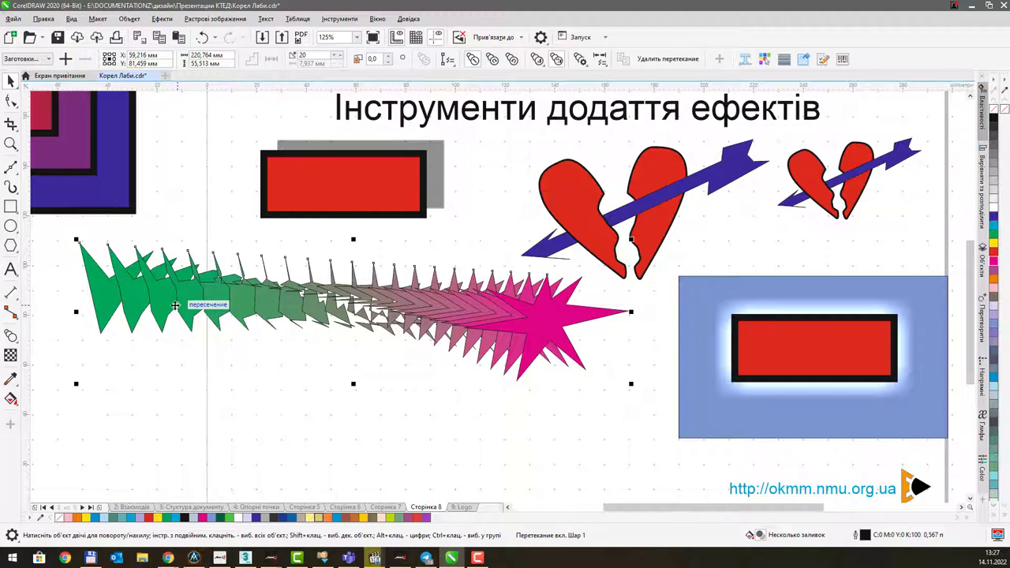
left_click(10, 335)
left_click(11, 335)
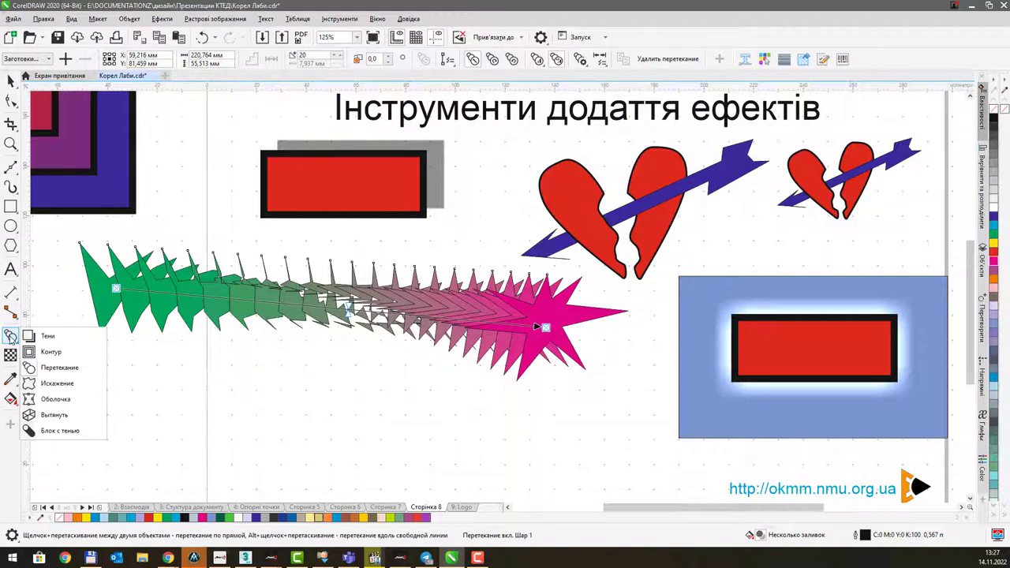
left_click(10, 336)
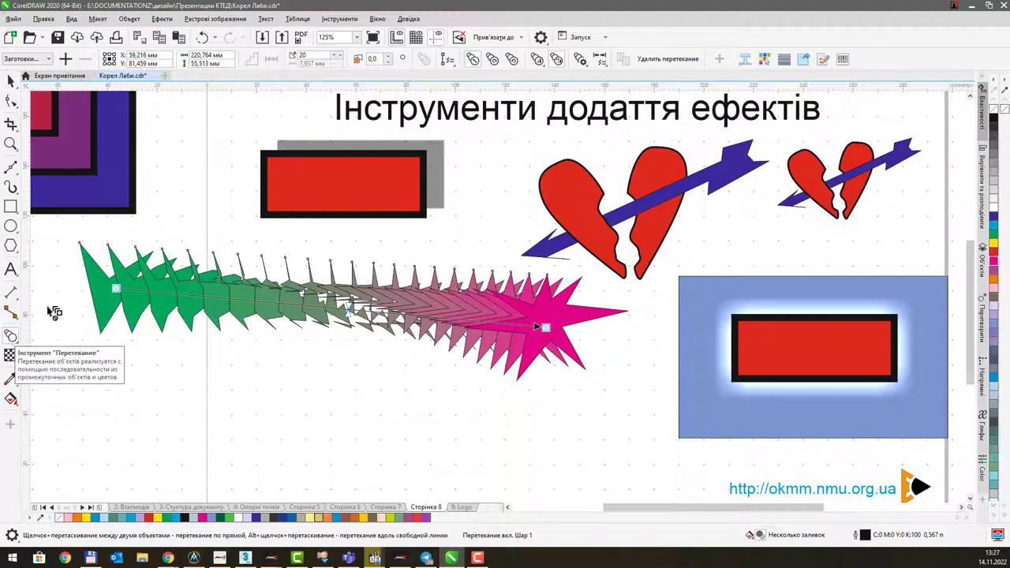
Add the text "Текст" below the star blend, enlarged to about 82 mm wide and placed centrally beneath it.
left_click(10, 269)
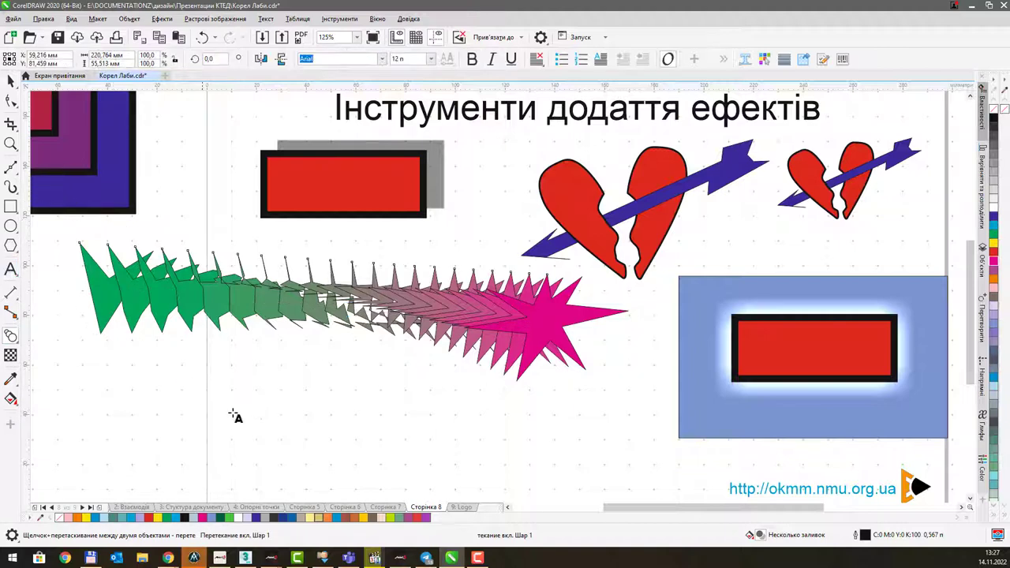
left_click(174, 425)
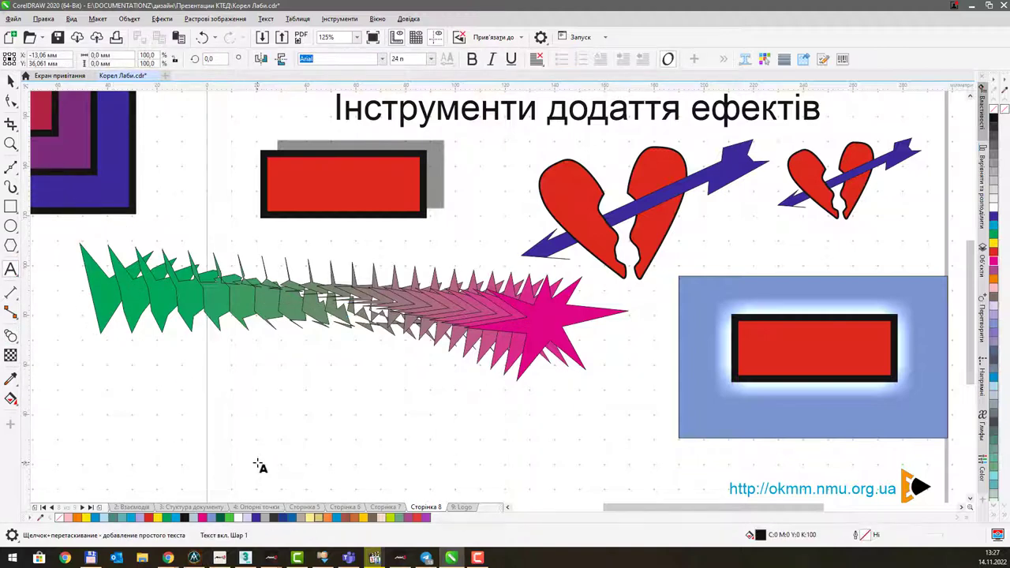
type("Текст")
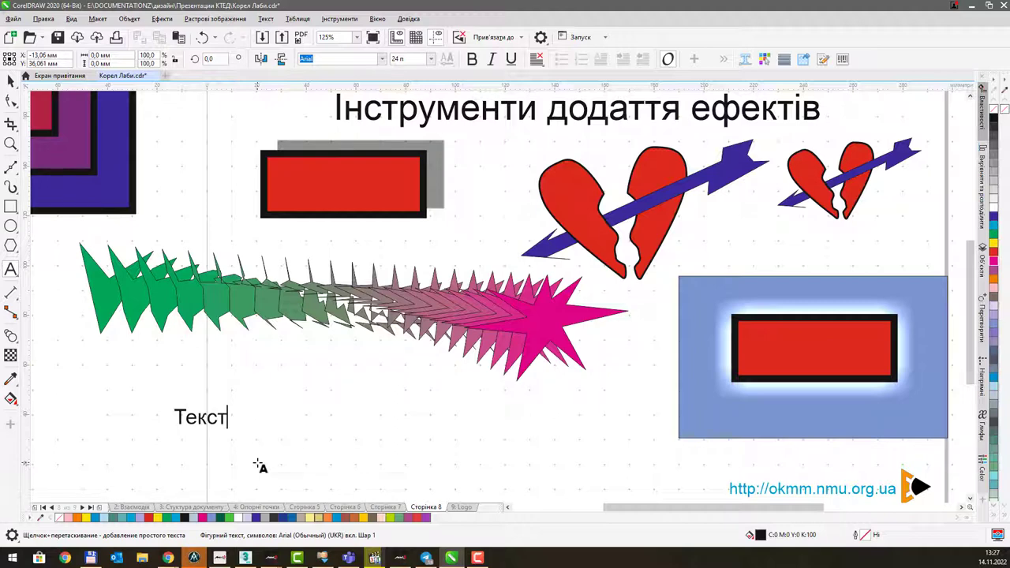
left_click(11, 80)
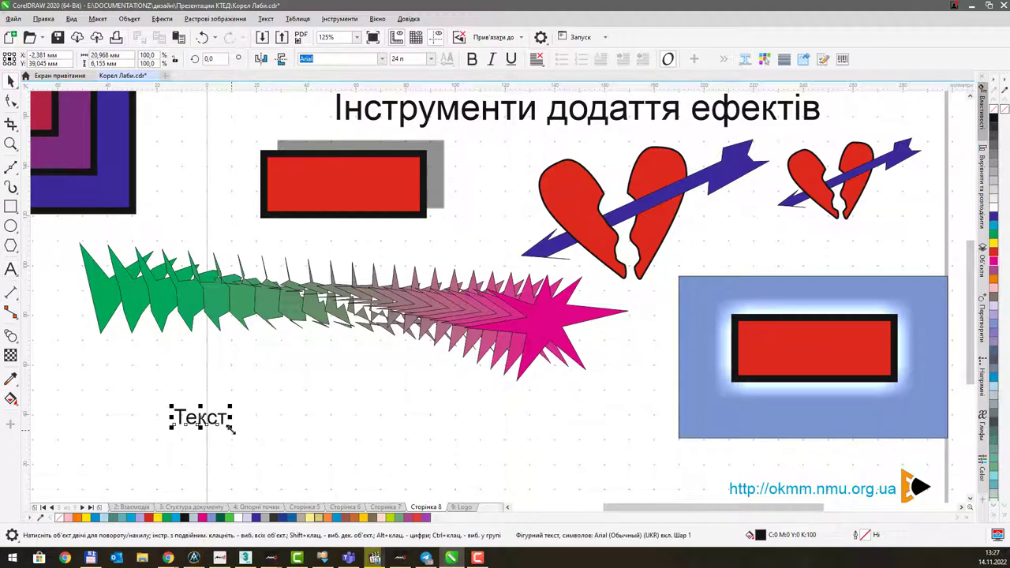
left_click_drag(231, 428, 381, 472)
left_click_drag(330, 431, 395, 406)
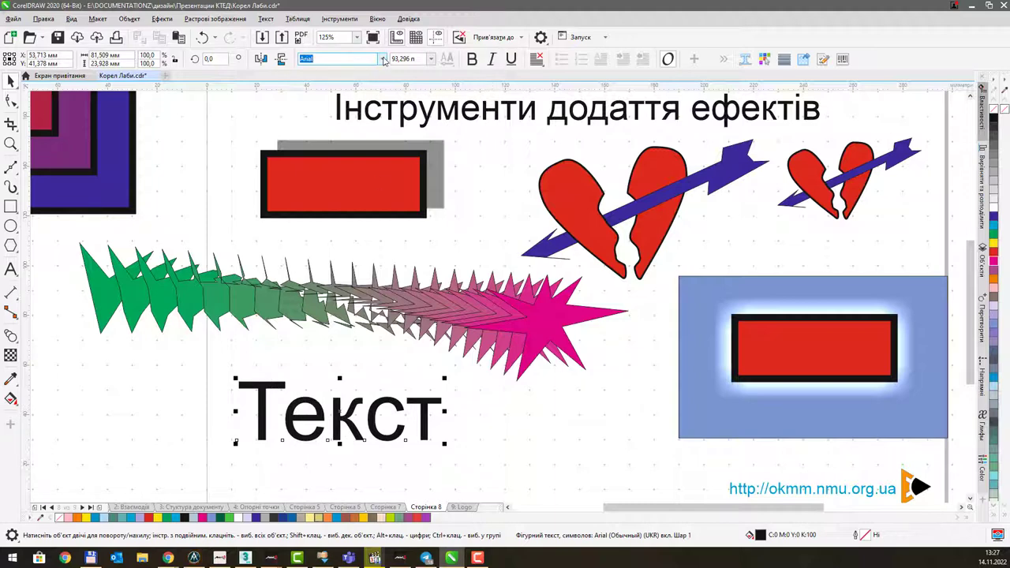
Set the "Текст" font to Impact and shift the text slightly to the left.
left_click(382, 58)
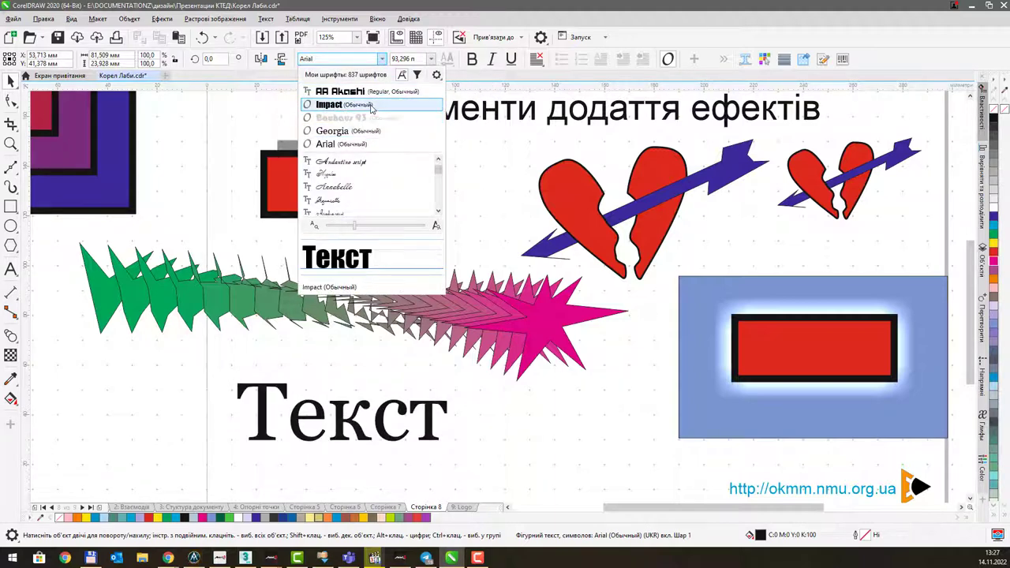
left_click(371, 105)
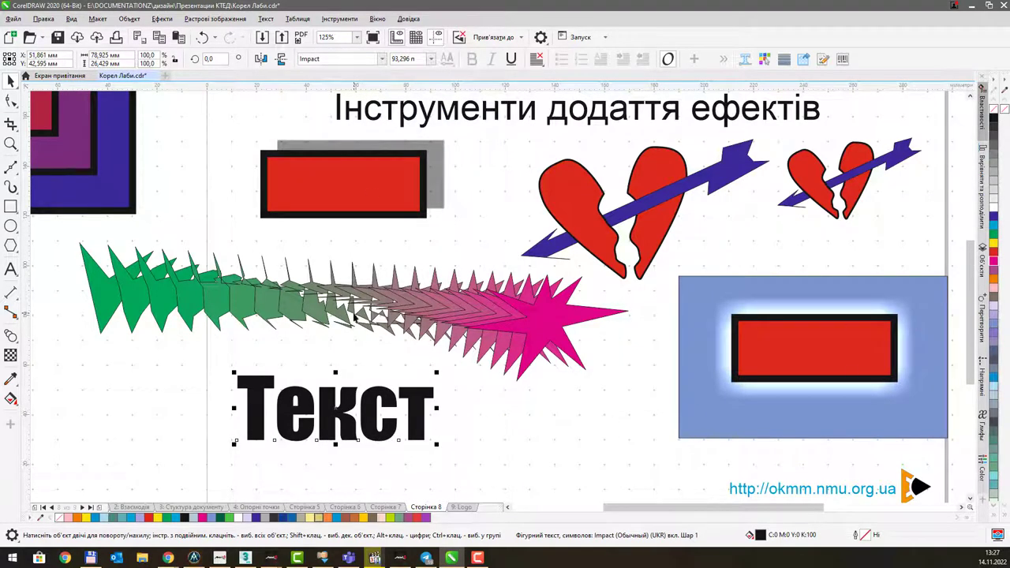
left_click_drag(347, 399, 322, 404)
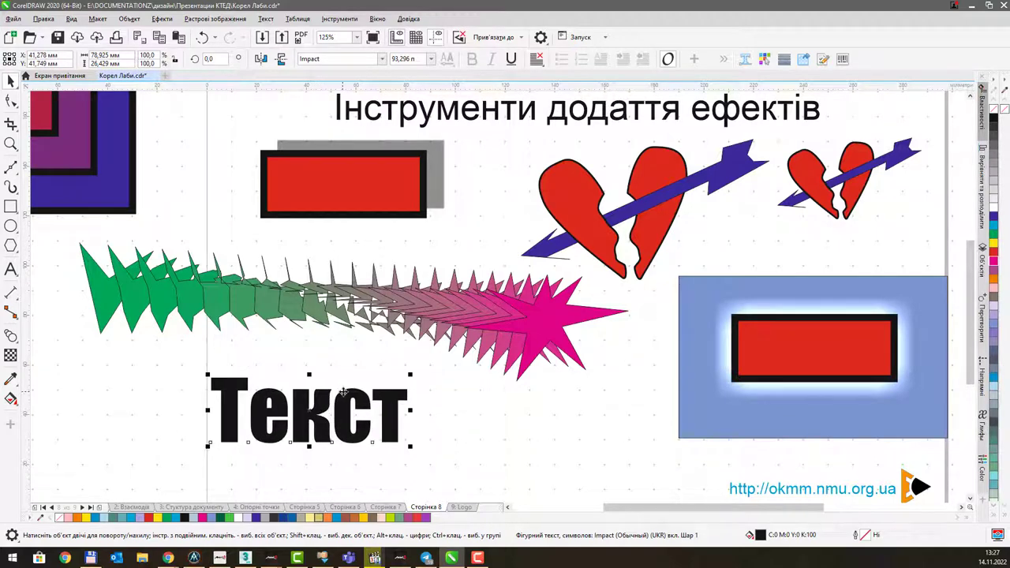
Try push-and-pull distortions on "Текст" from its first letter and from its middle, undoing each one.
scroll(341, 392, "down", 1)
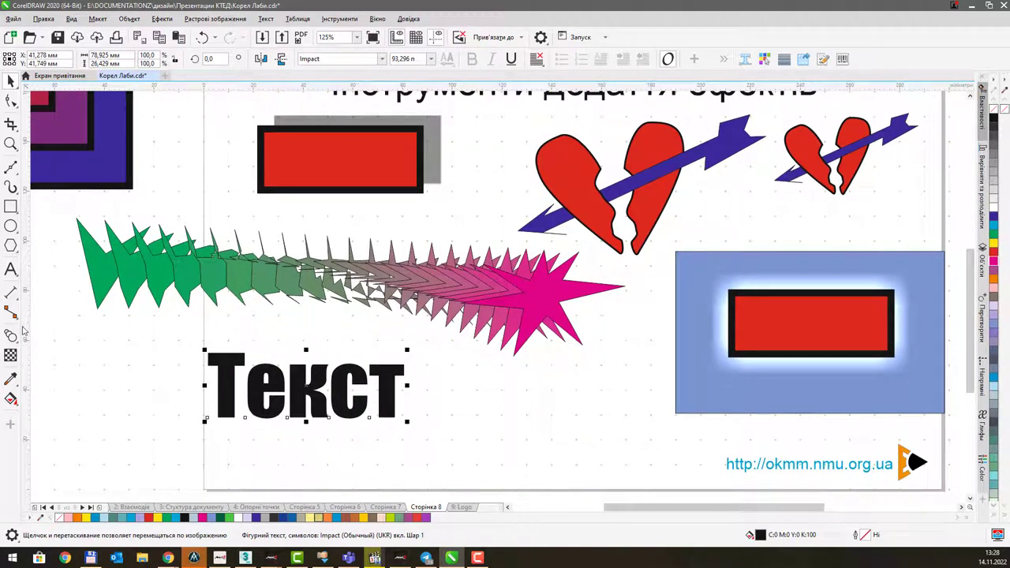
left_click(16, 337)
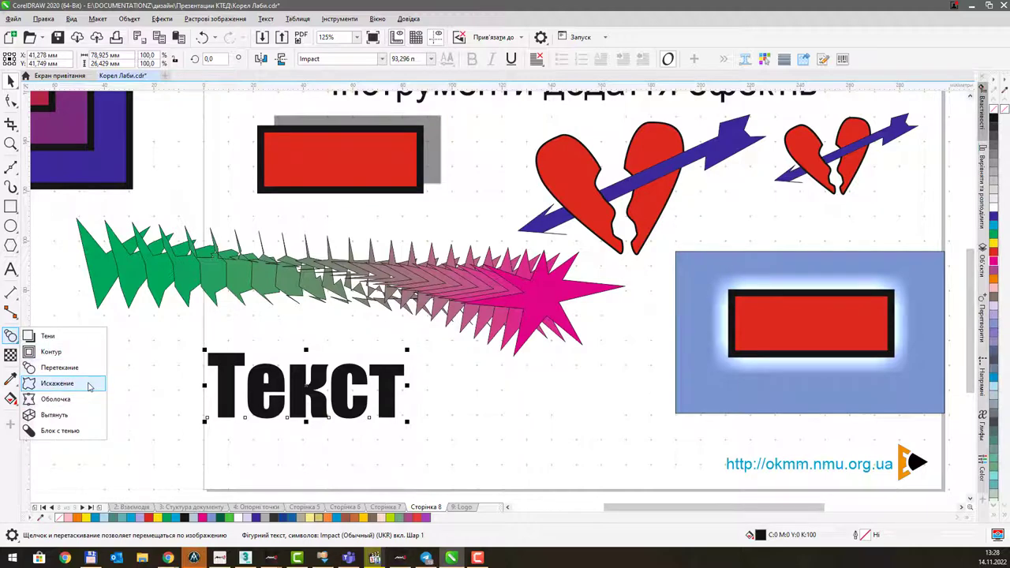
left_click(57, 383)
left_click_drag(225, 391, 261, 383)
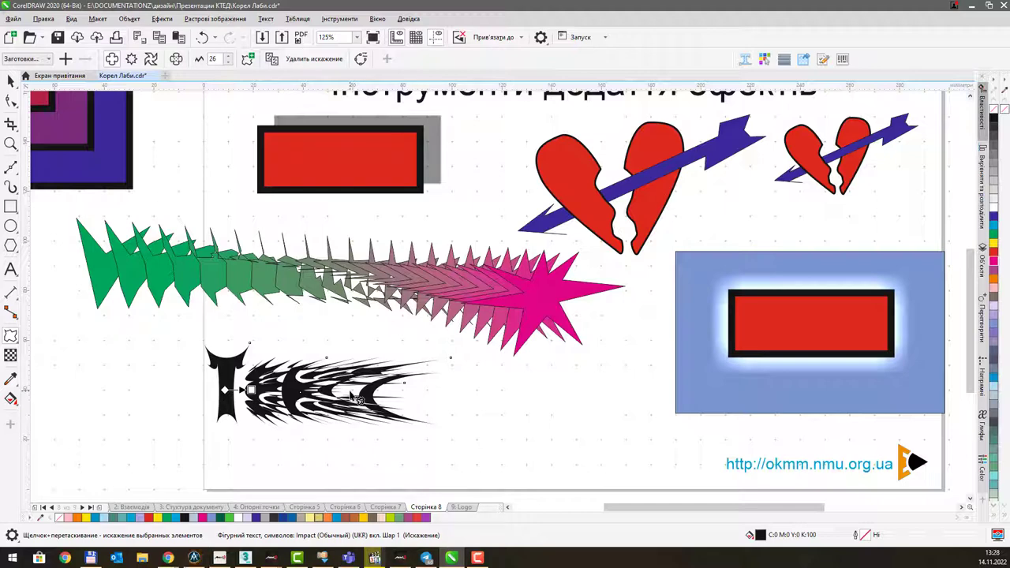
key("ctrl+z")
left_click_drag(308, 385, 362, 411)
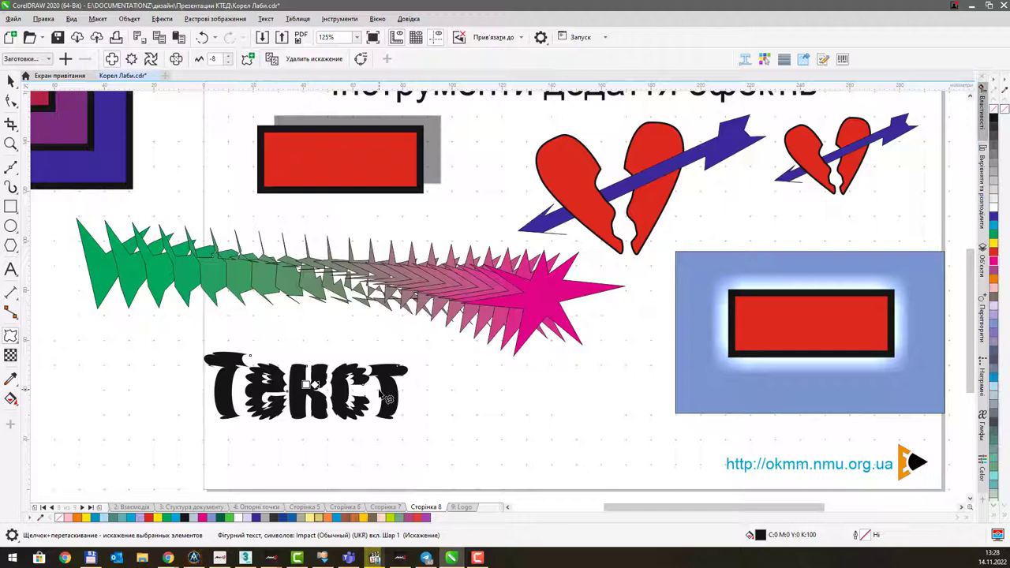
key("ctrl+z")
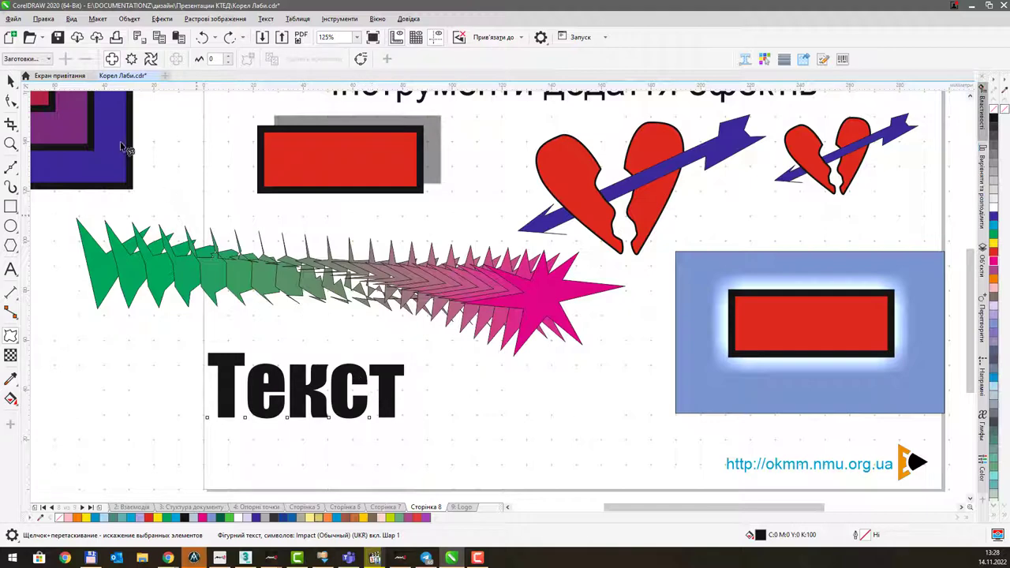
Try a zipper distortion with frequency 5 on "Текст" and undo it.
left_click(47, 59)
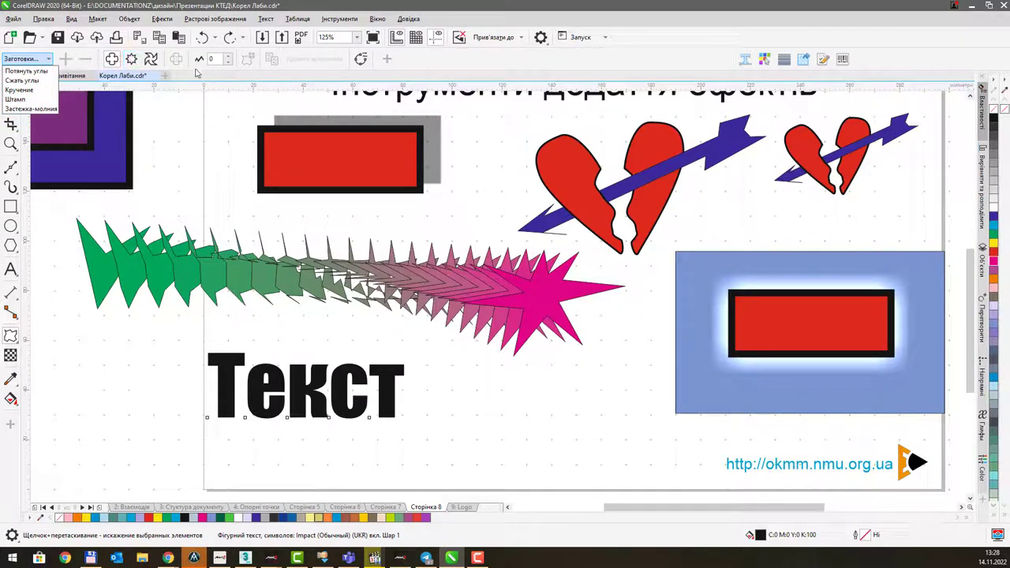
left_click(158, 74)
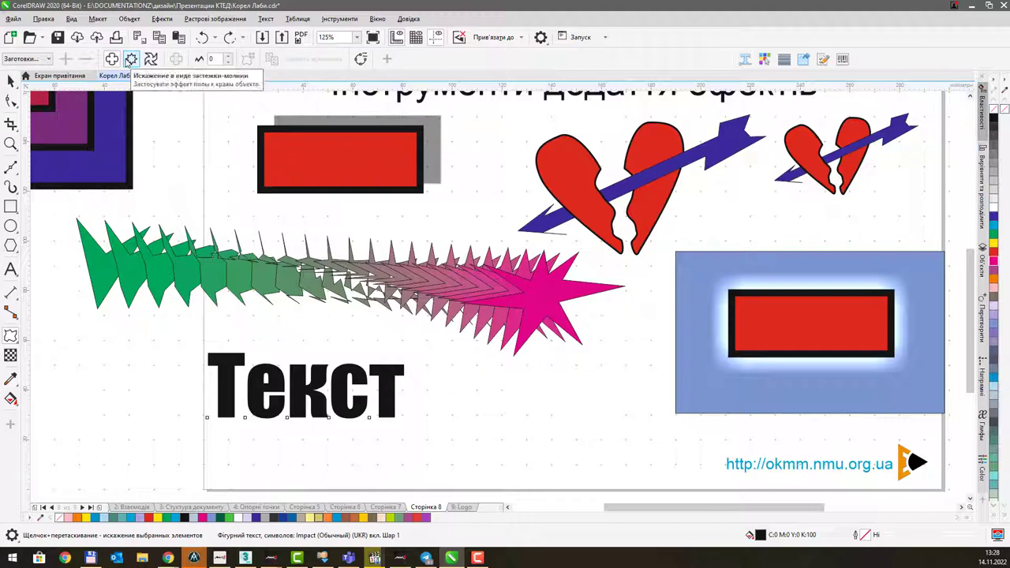
left_click(130, 59)
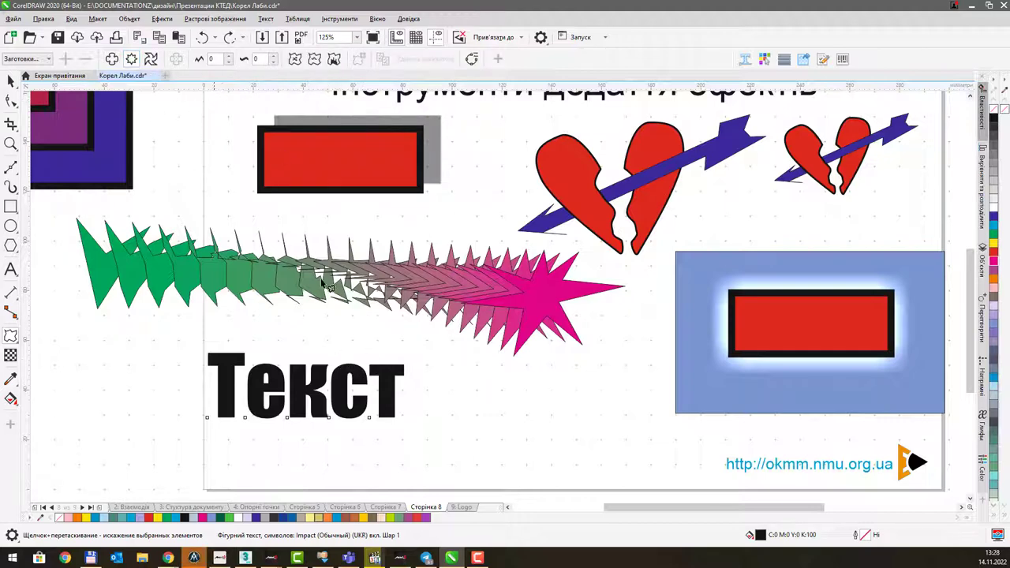
left_click_drag(349, 385, 347, 383)
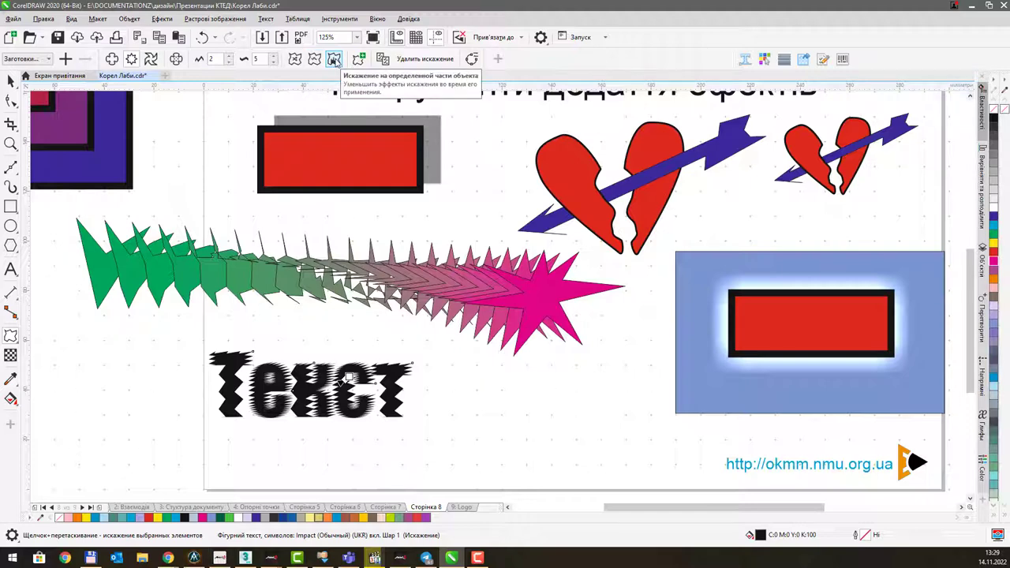
key("ctrl+z")
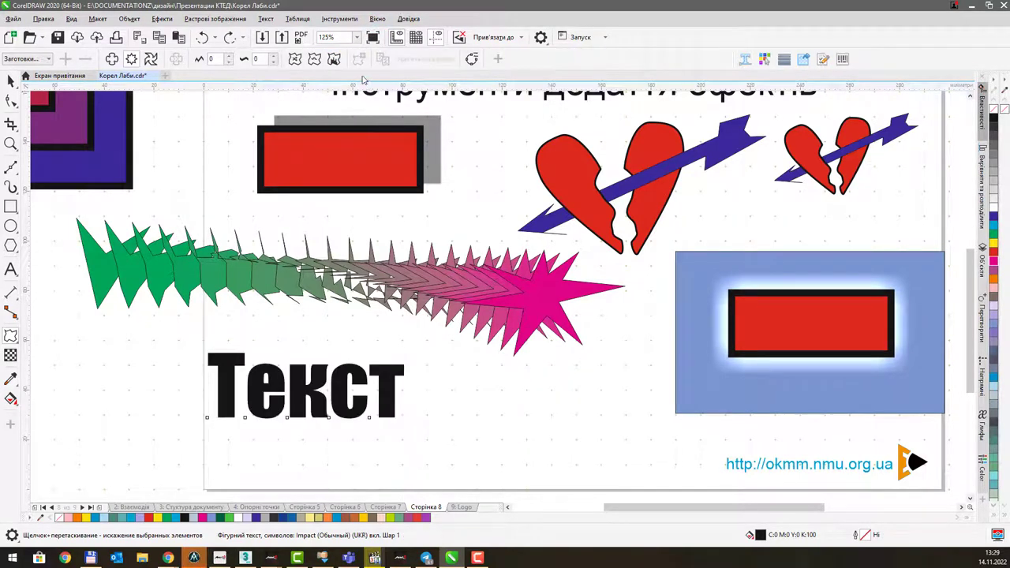
Try the localized zipper distortion on the last letters of "Текст" with amplitude about 15 and frequency 5, undoing each trial.
key("ctrl+shift+z")
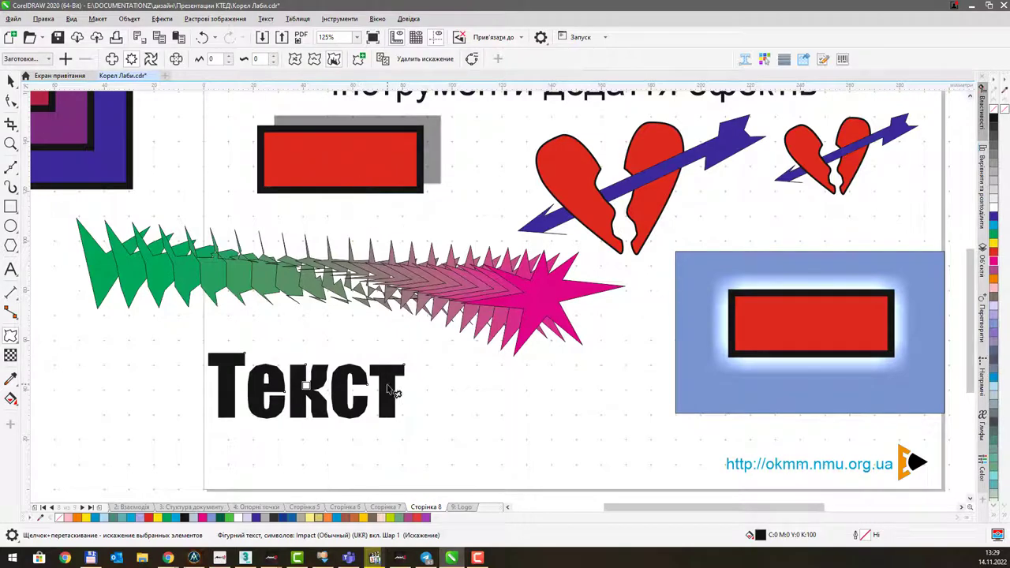
left_click_drag(386, 385, 418, 385)
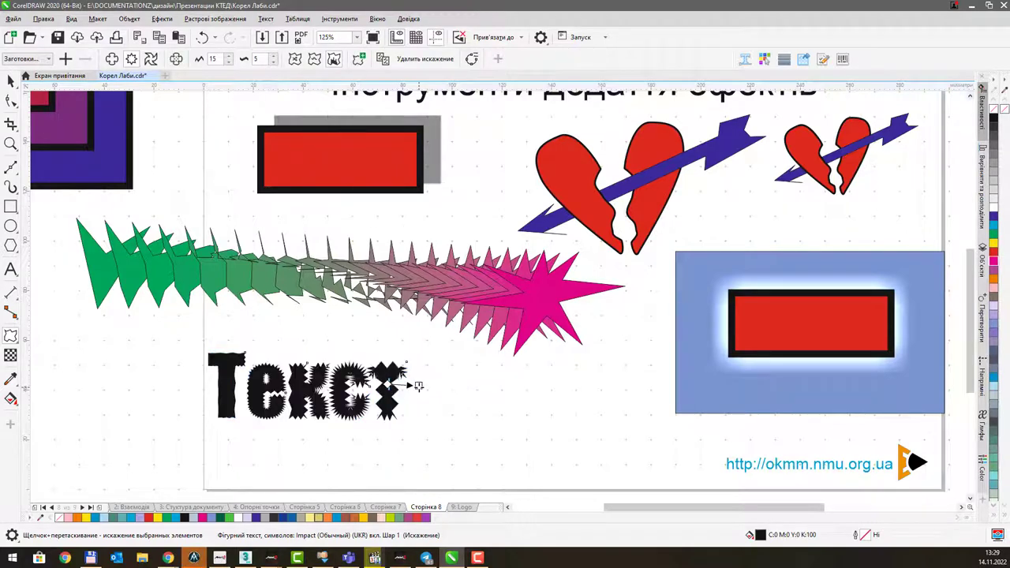
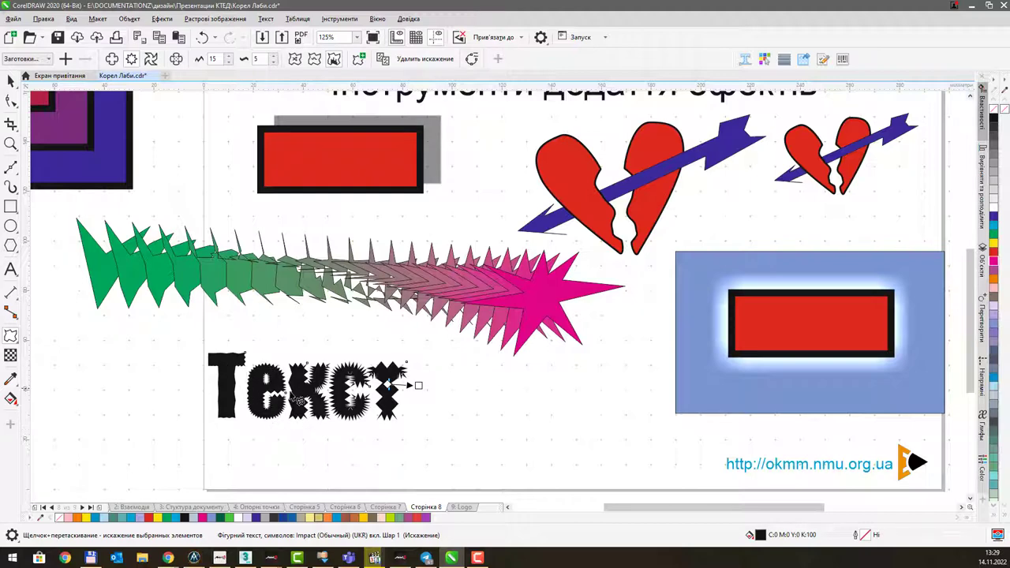
key("ctrl+z")
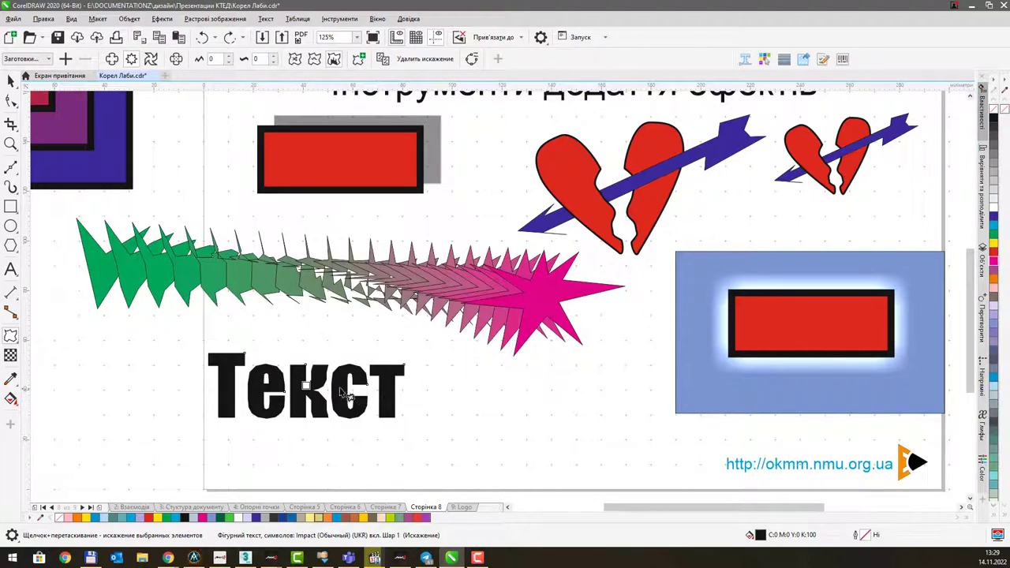
left_click_drag(359, 381, 363, 391)
key("ctrl+z")
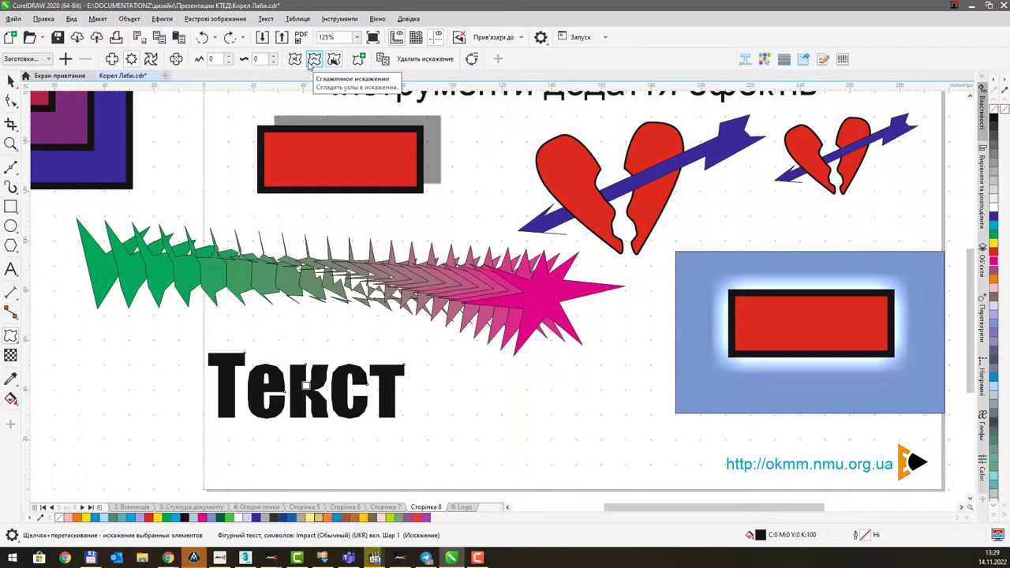
Apply a localized zipper distortion with amplitude about 29 and frequency 5 to "Текст", moving its centre onto the first letter.
left_click(313, 60)
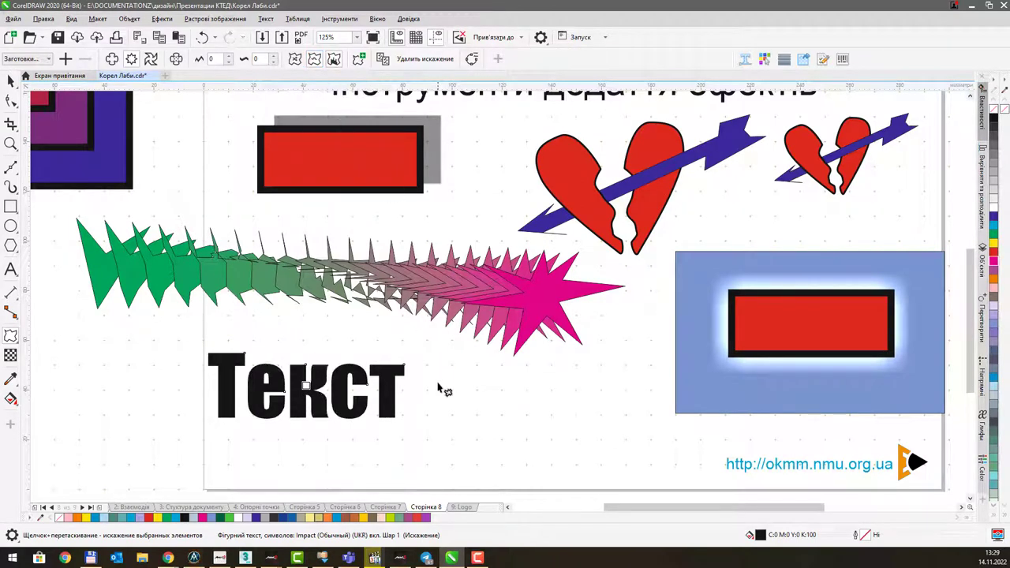
left_click_drag(399, 387, 369, 349)
left_click(418, 58)
left_click_drag(392, 379, 335, 343)
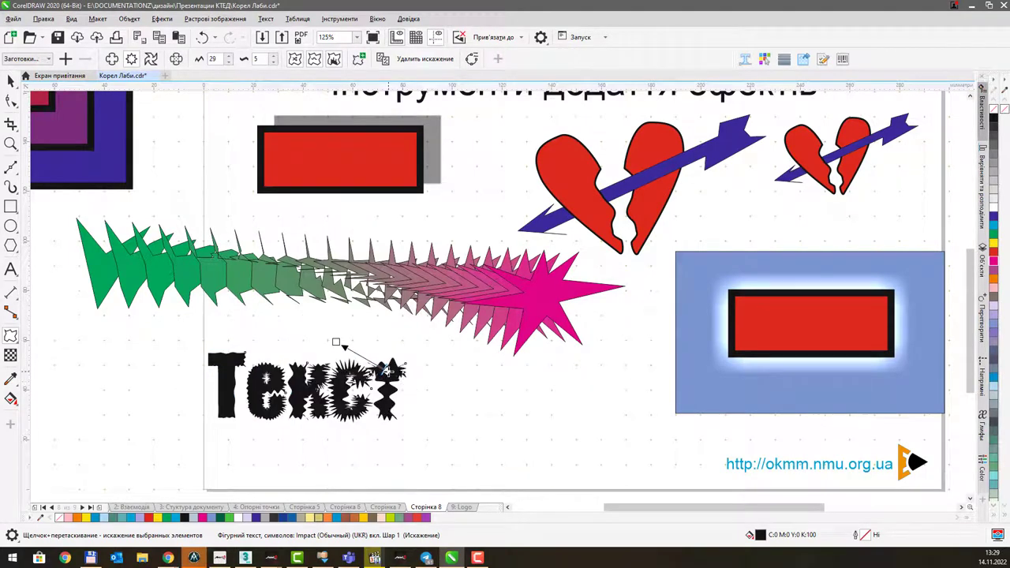
left_click_drag(358, 379, 221, 370)
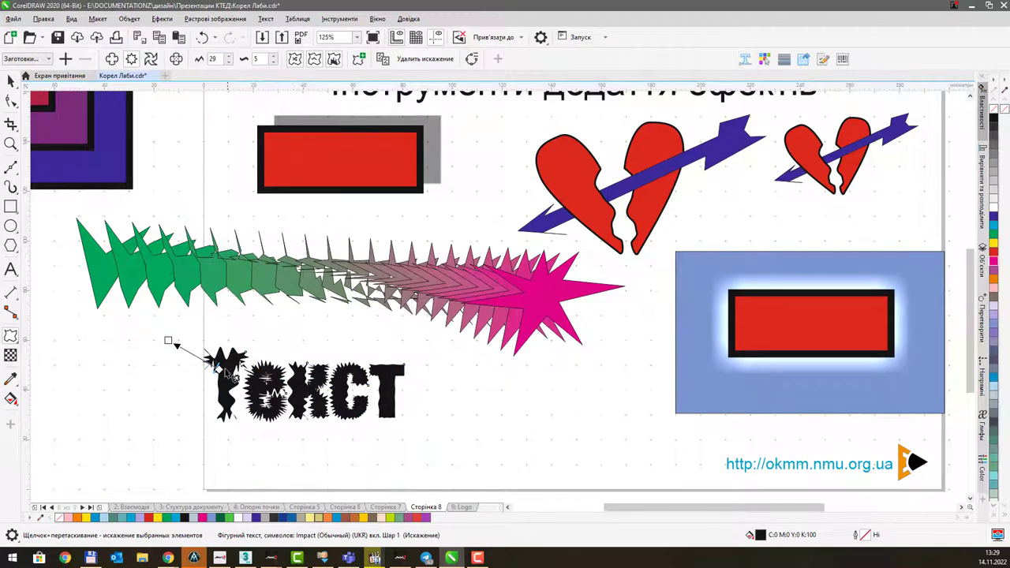
Switch the zipper distortion on "Текст" to smooth, lower its amplitude to about 5, and undo a stronger trial of about 35.
left_click(334, 60)
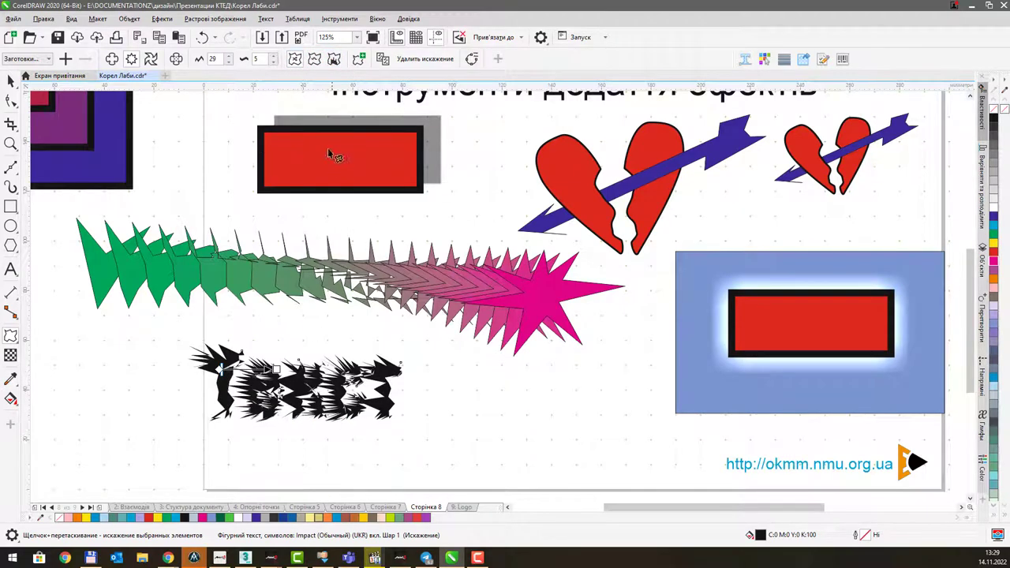
left_click(313, 61)
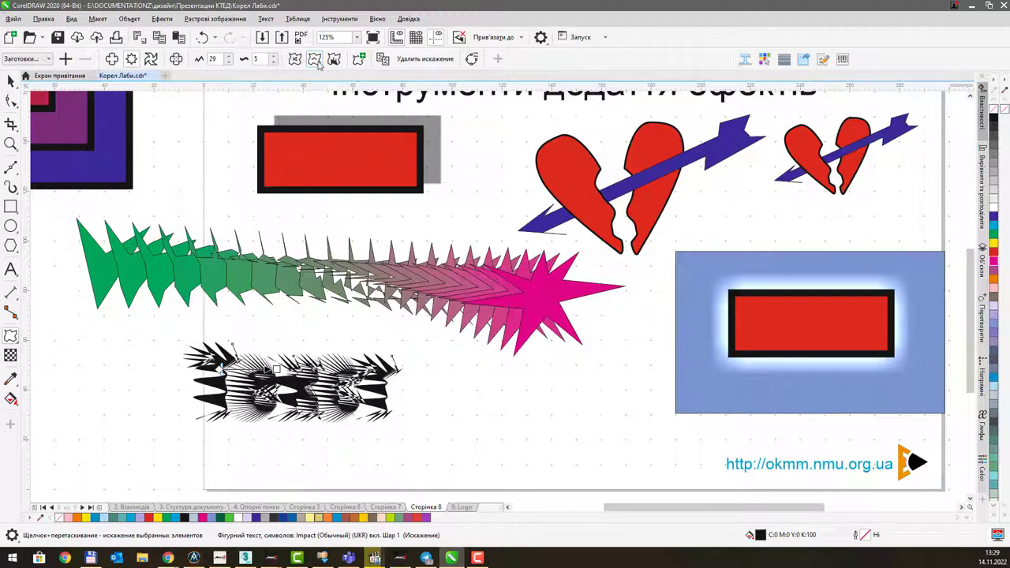
left_click_drag(275, 371, 378, 420)
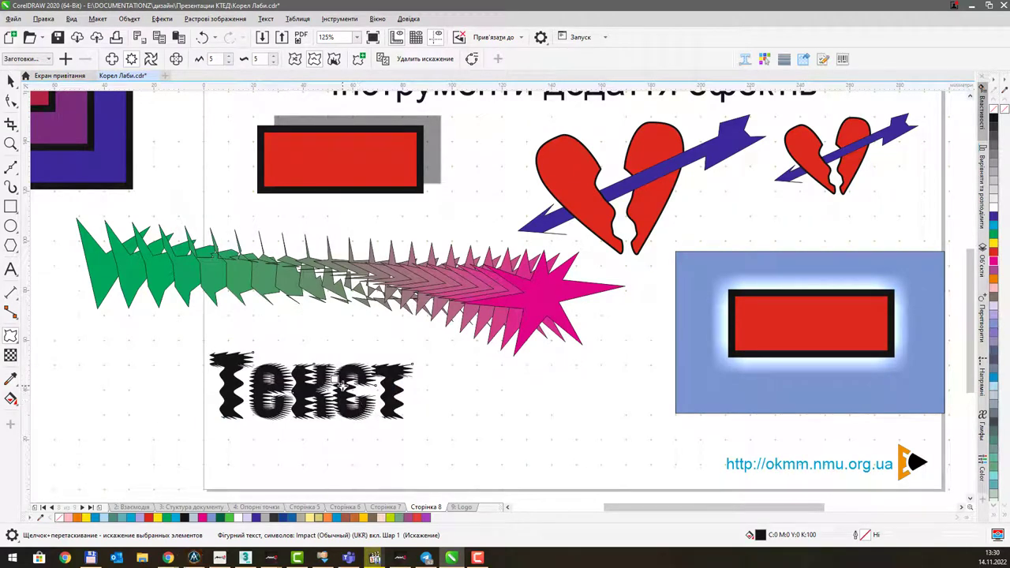
left_click_drag(335, 379, 354, 311)
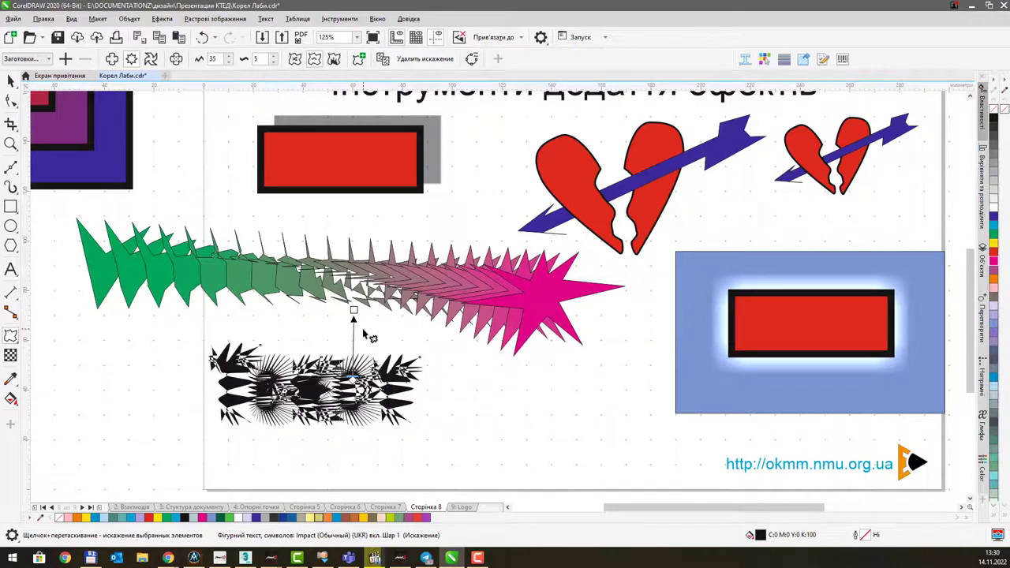
key("ctrl+z")
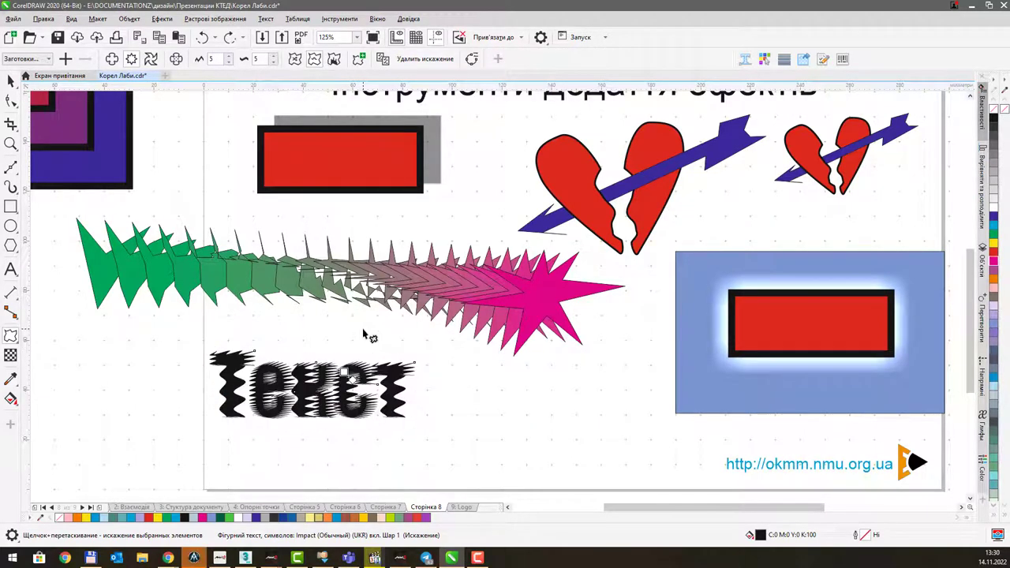
Try adding a new distortion on top of the existing one on "Текст" and clear the distortion.
left_click(358, 60)
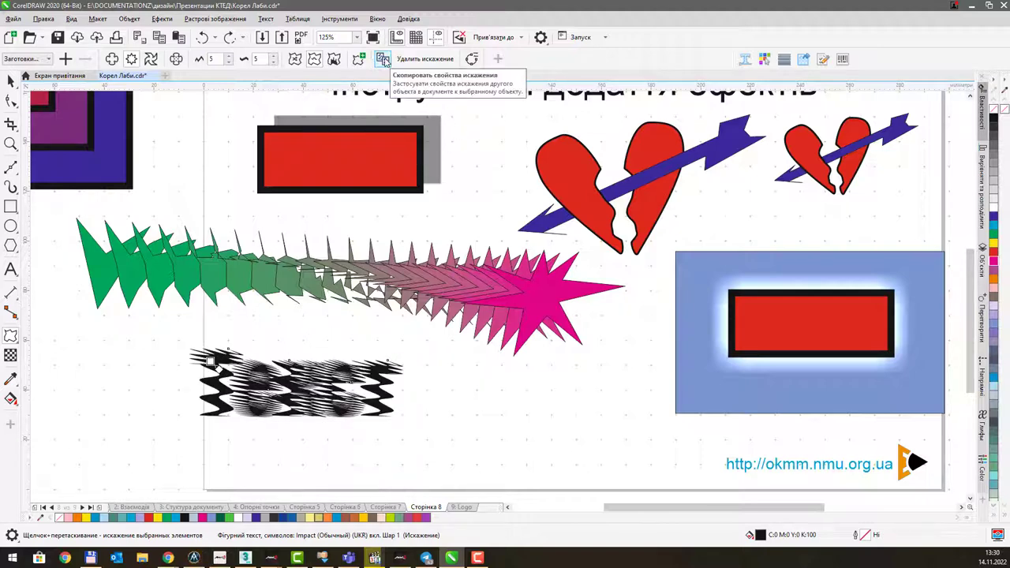
left_click(423, 60)
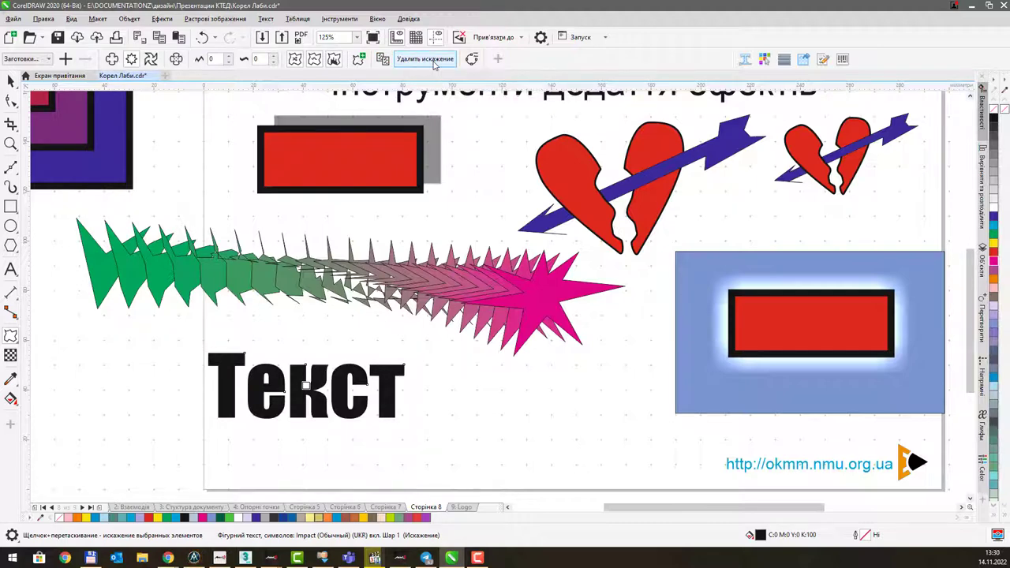
Try twister distortions on "Текст" at angles of about 90, 13, 3 and 16, and centre the distortion with its angle back at 0.
left_click(150, 59)
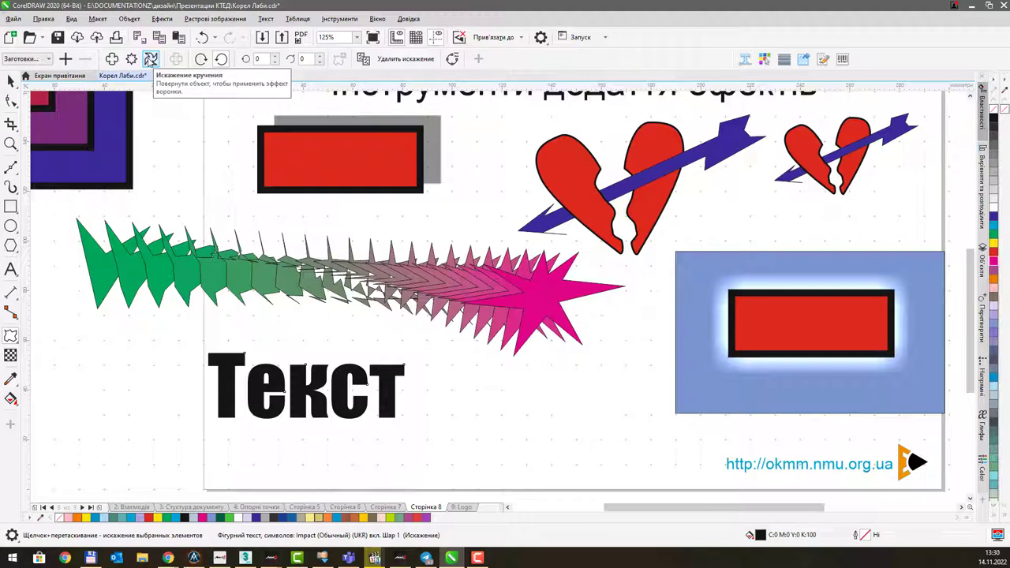
left_click_drag(349, 390, 386, 424)
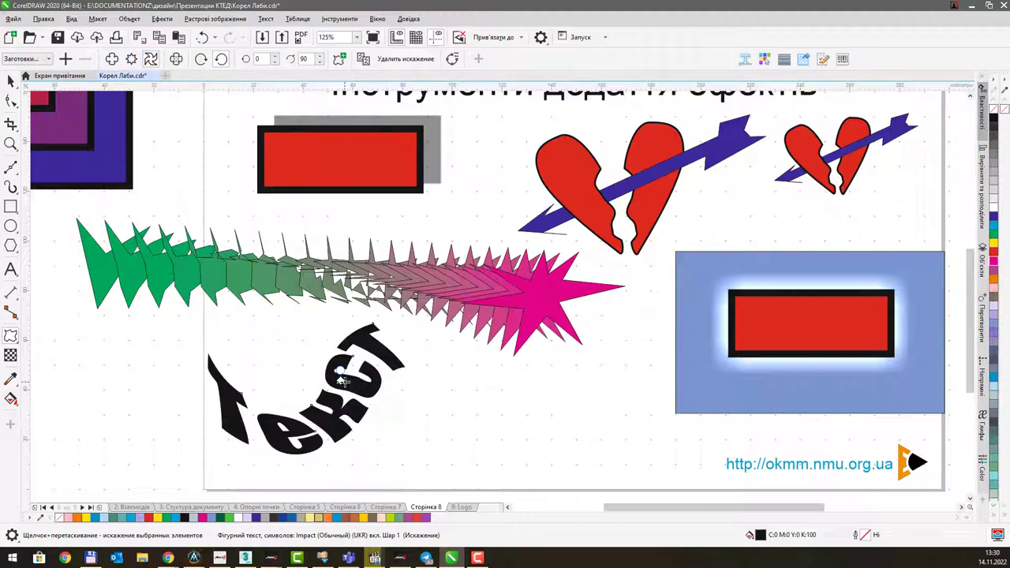
left_click_drag(346, 370, 503, 421)
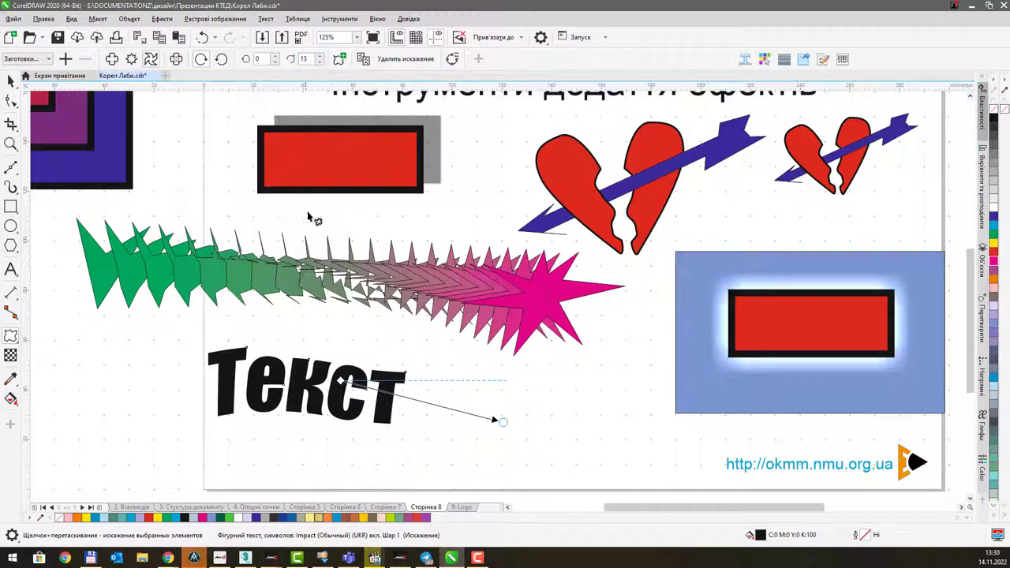
left_click_drag(502, 422, 506, 377)
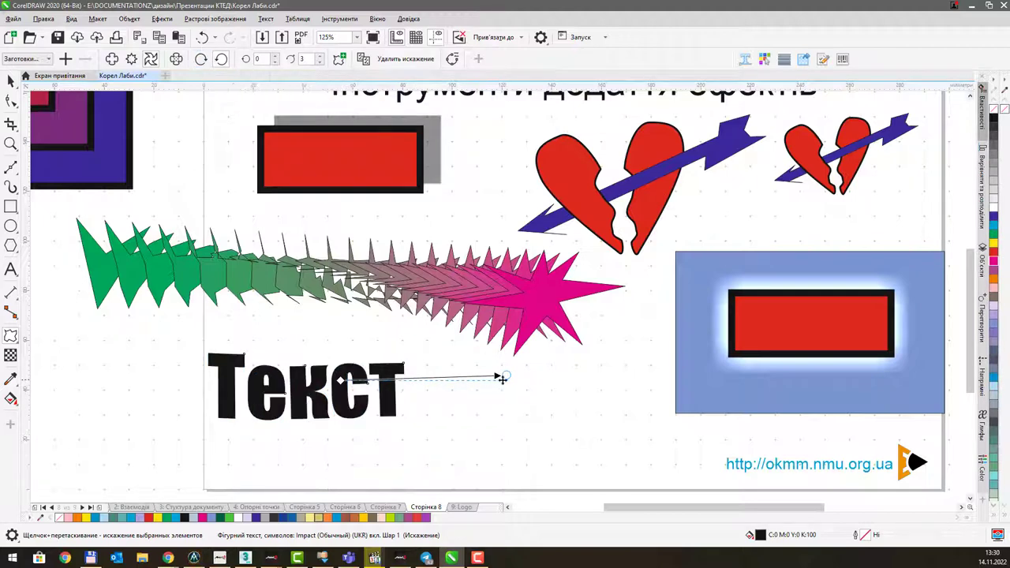
left_click_drag(505, 376, 483, 422)
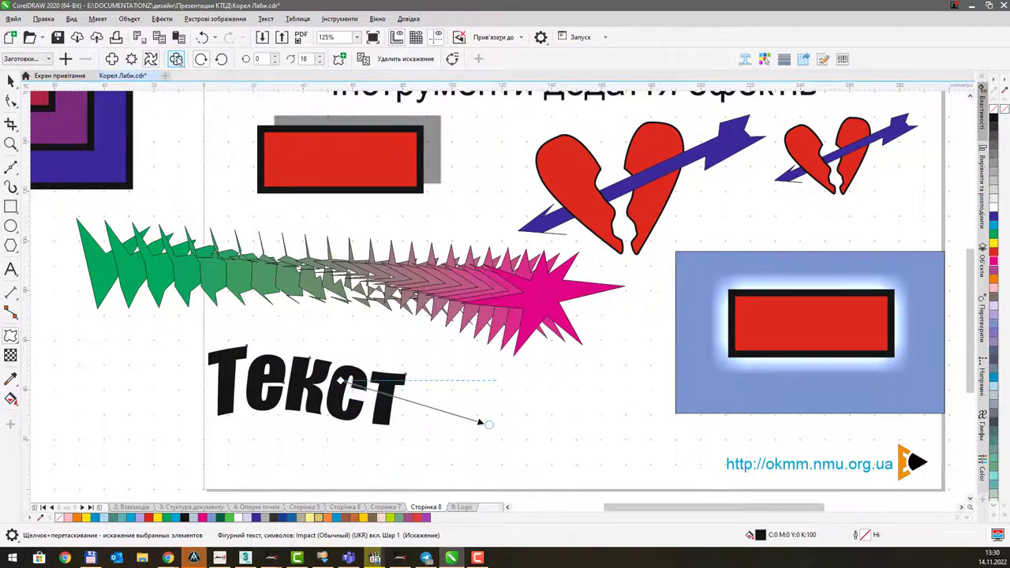
left_click(176, 59)
left_click_drag(351, 397, 403, 385)
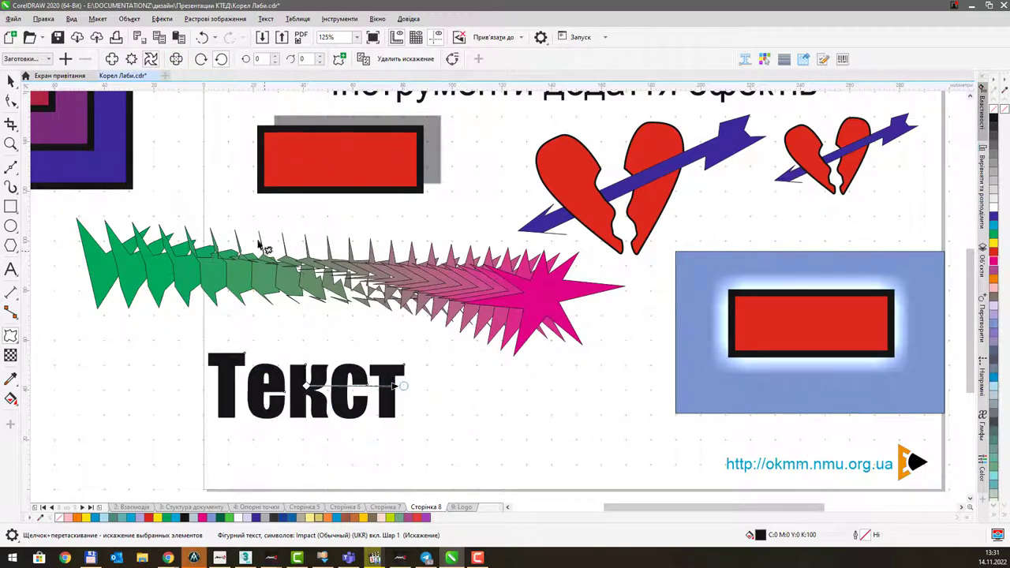
Apply a push-and-pull distortion with amplitude about 15 to "Текст", centred on the middle of the word.
left_click(112, 60)
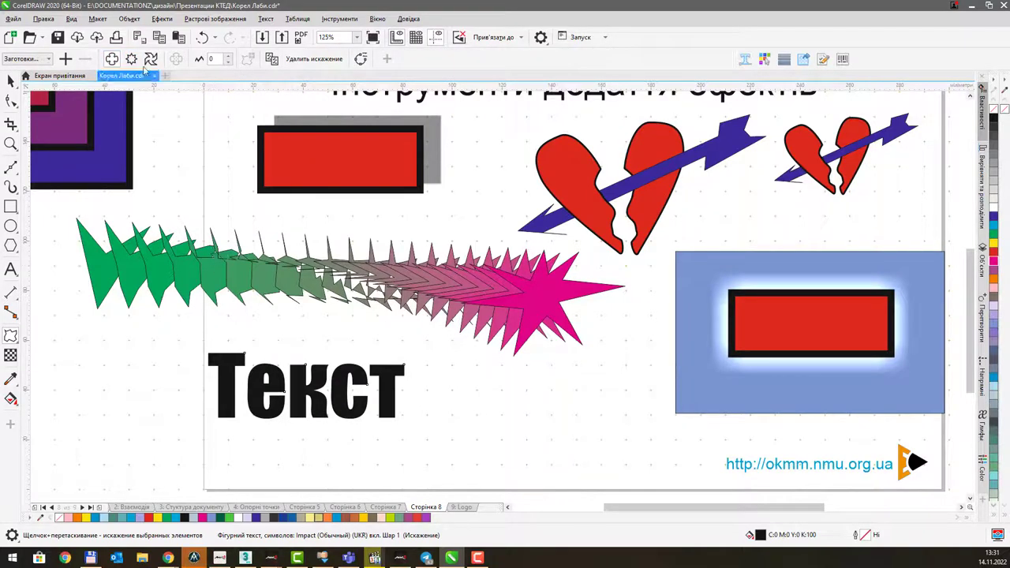
left_click_drag(314, 380, 323, 381)
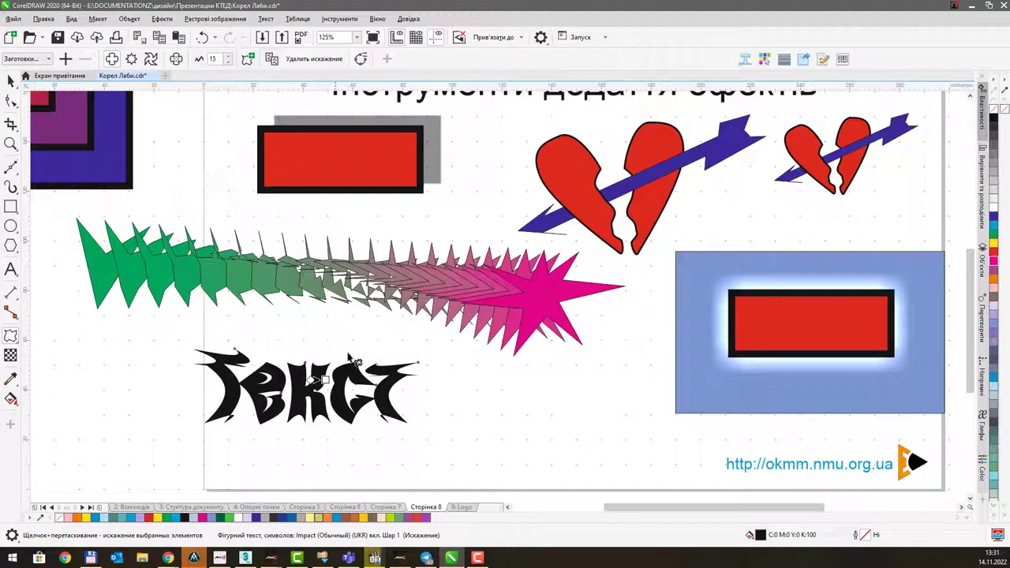
Apply push-and-pull distortions to both red halves of the small broken heart, with amplitude about 19 on the half nearer the arrowhead.
scroll(410, 348, "down", 4)
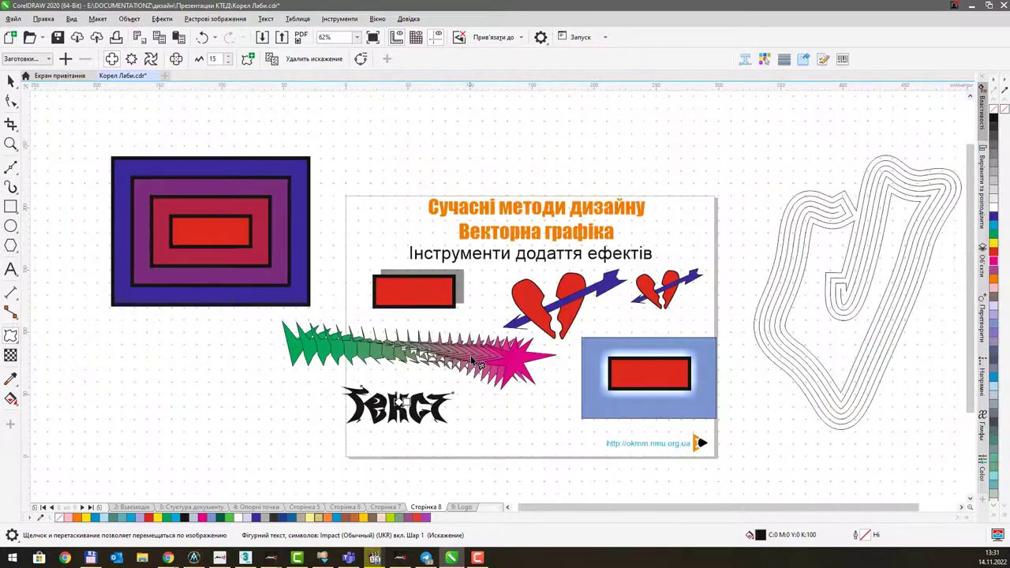
scroll(544, 309, "up", 3)
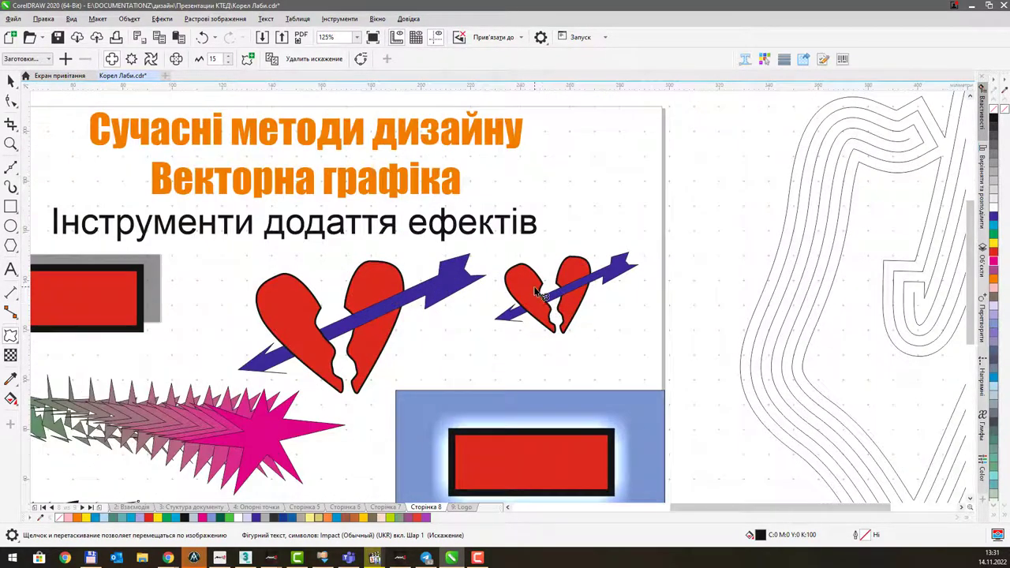
mouse_move(540, 284)
left_mouse_down()
mouse_move(557, 273)
mouse_move(532, 286)
left_mouse_up()
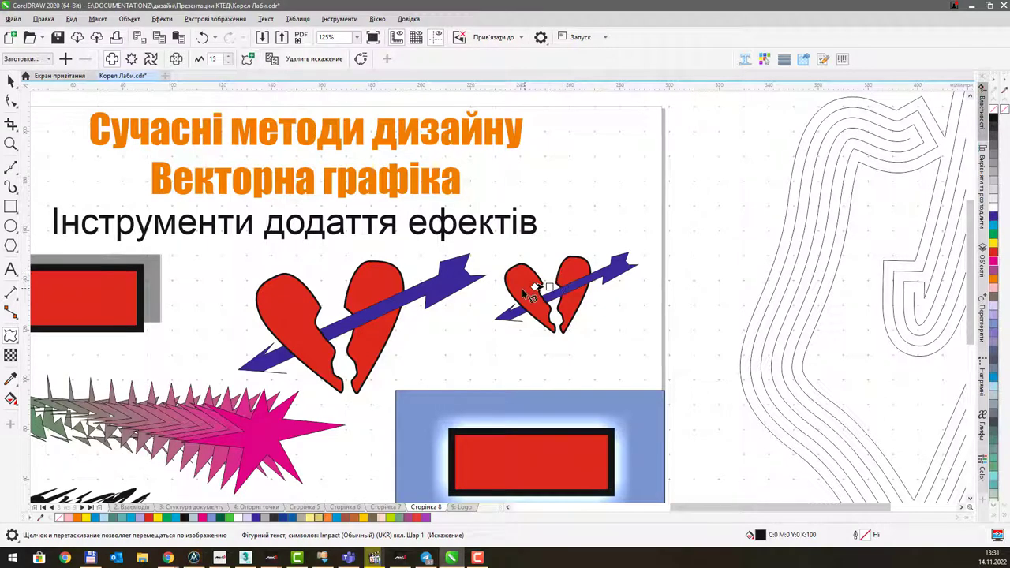
key("ctrl+z")
left_click(11, 80)
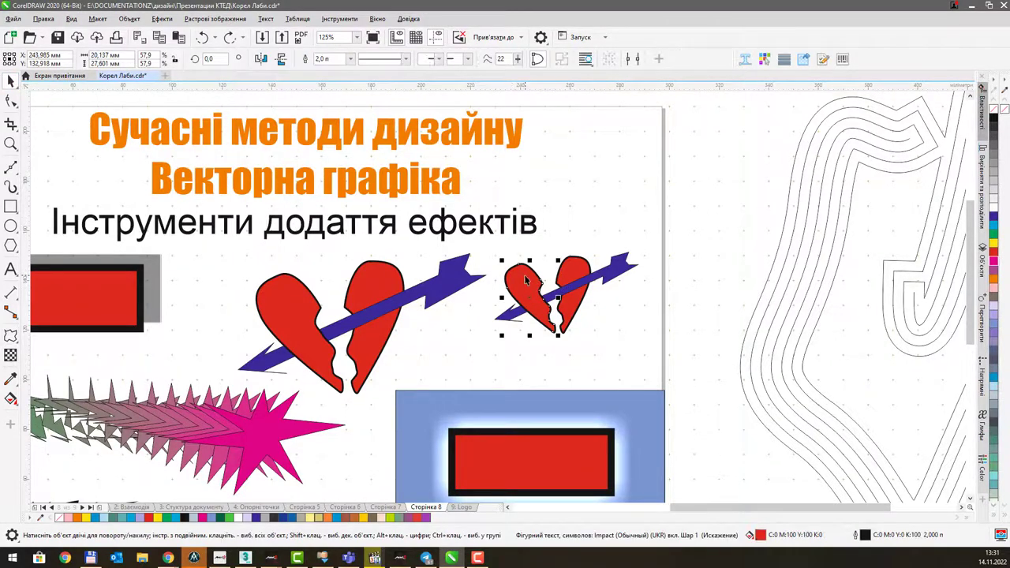
left_click(11, 335)
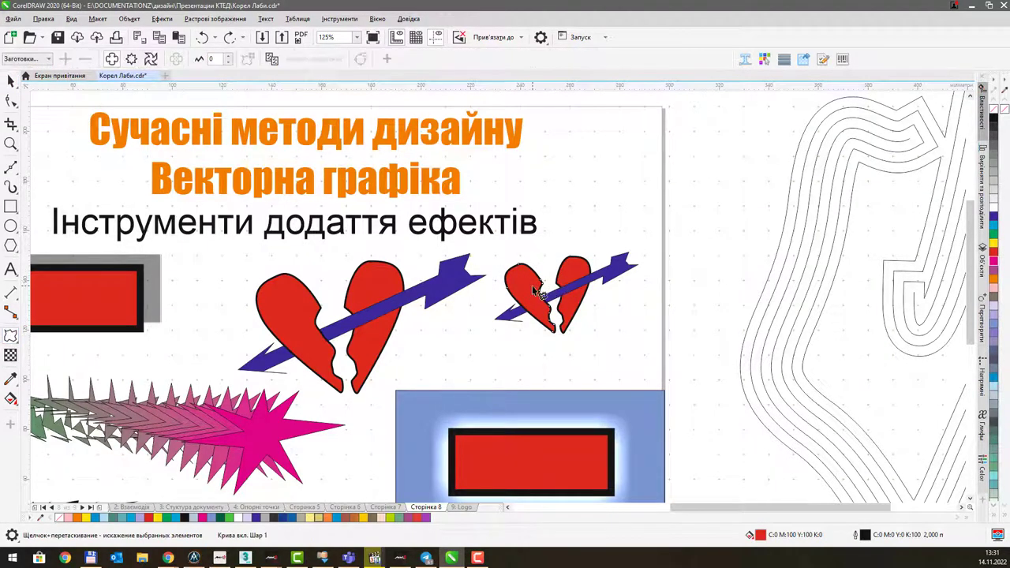
left_click_drag(539, 286, 598, 269)
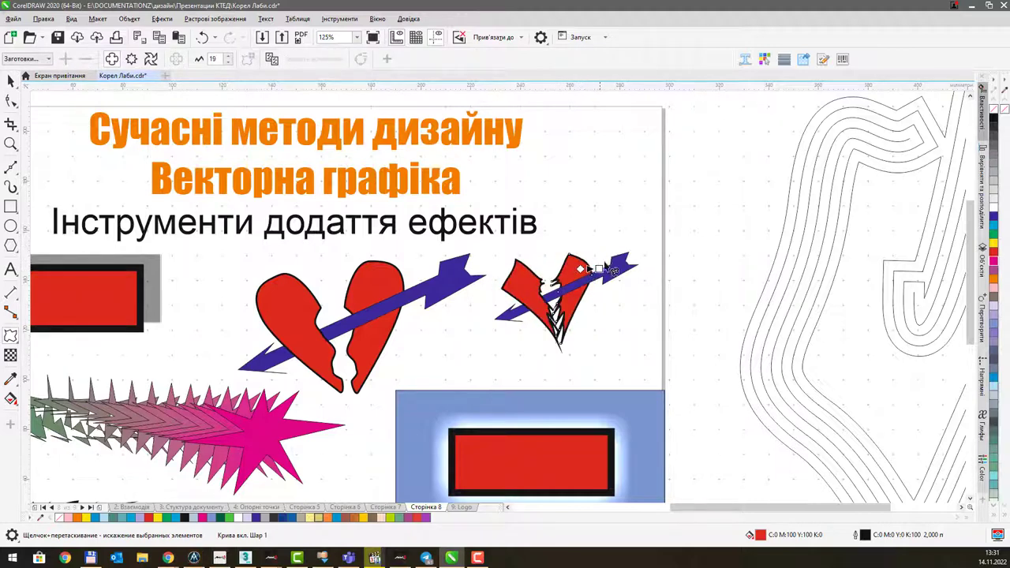
left_click(614, 327)
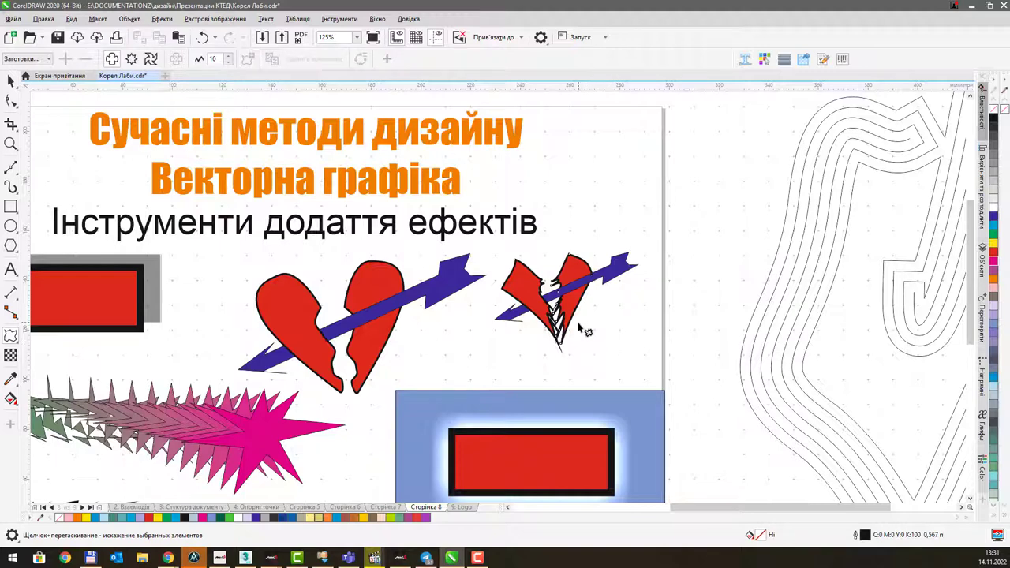
Apply a push-and-pull distortion to the blue arrow through the small broken heart.
scroll(584, 330, "down", 1)
left_click(649, 221)
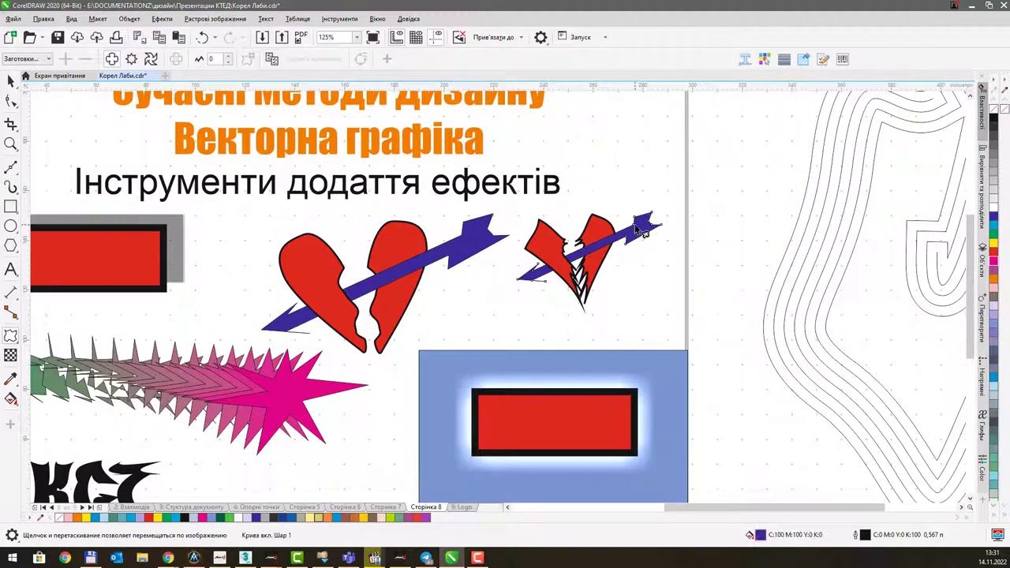
left_click_drag(643, 228, 636, 320)
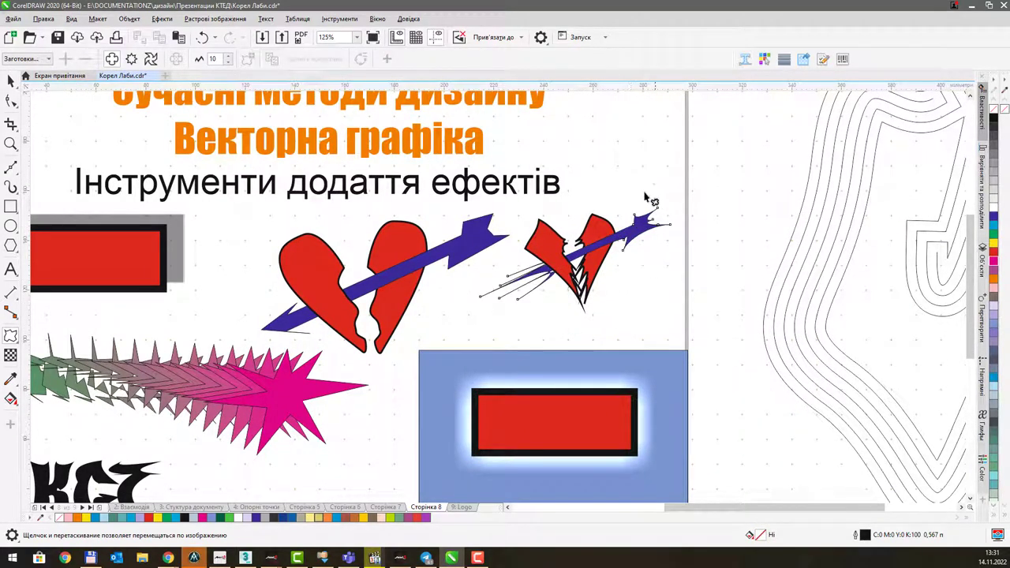
Duplicate the distorted "Текст" beside the original and clear the distortion from the copy.
scroll(594, 251, "up", 2)
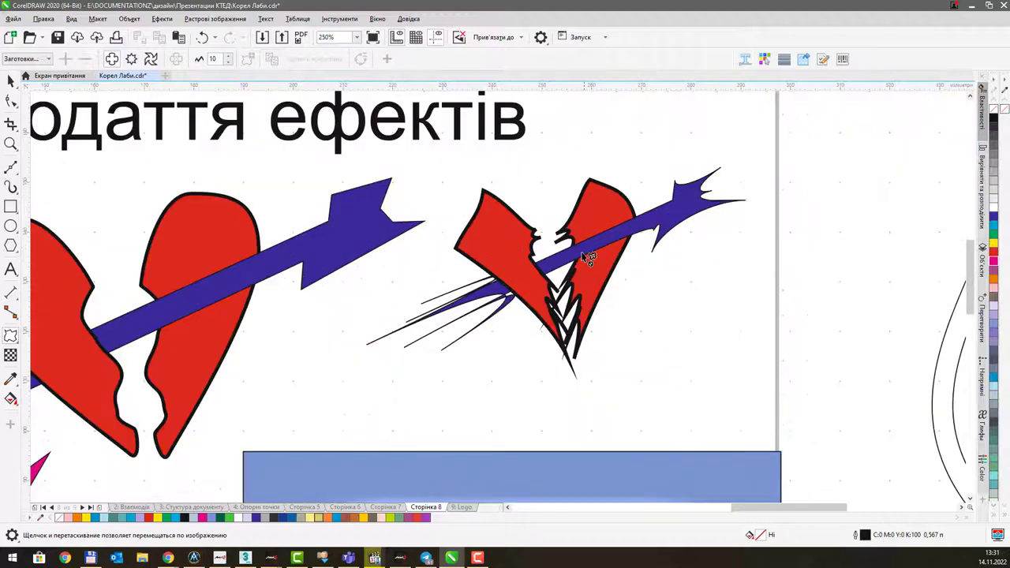
scroll(588, 259, "down", 1)
left_click_drag(436, 300, 530, 219)
scroll(530, 218, "down", 1)
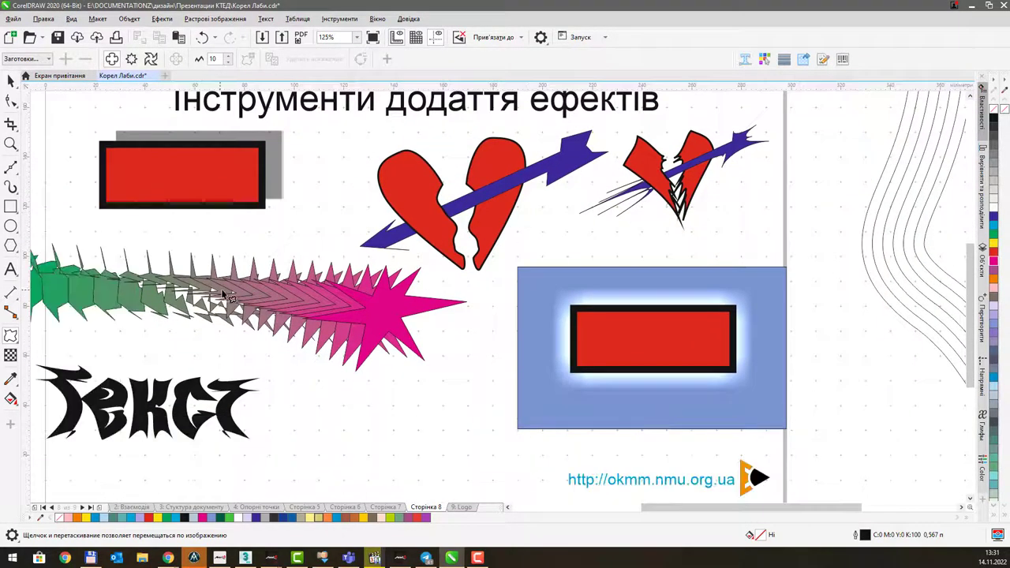
left_click_drag(225, 296, 299, 240)
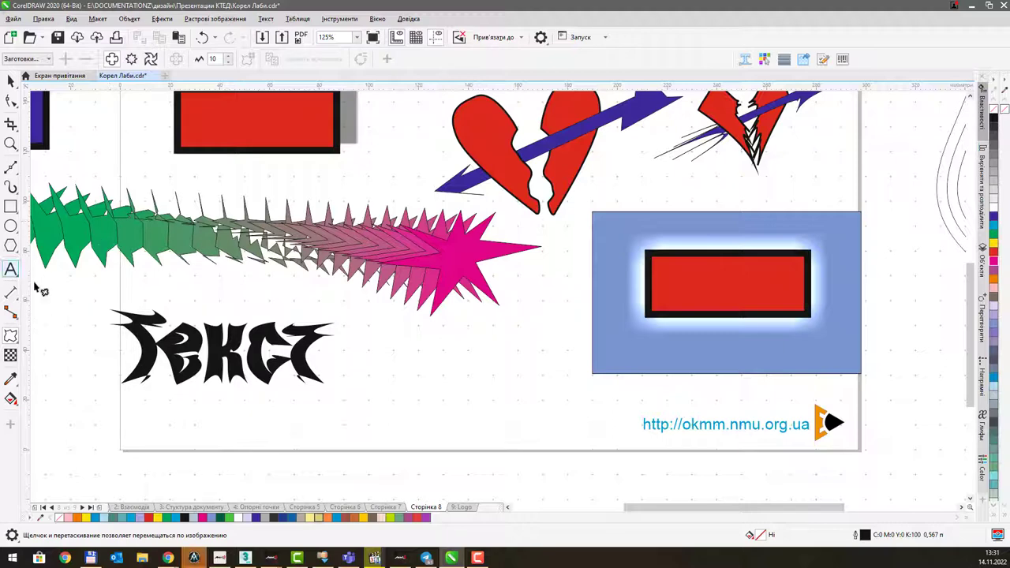
left_click(11, 81)
left_click(221, 356)
left_click_drag(221, 356, 564, 399)
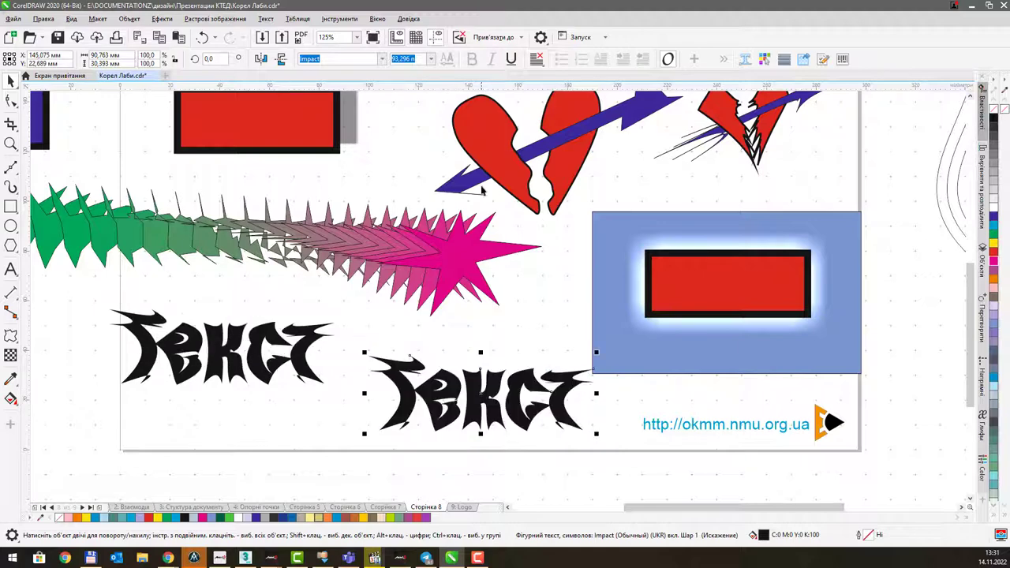
left_click(11, 336)
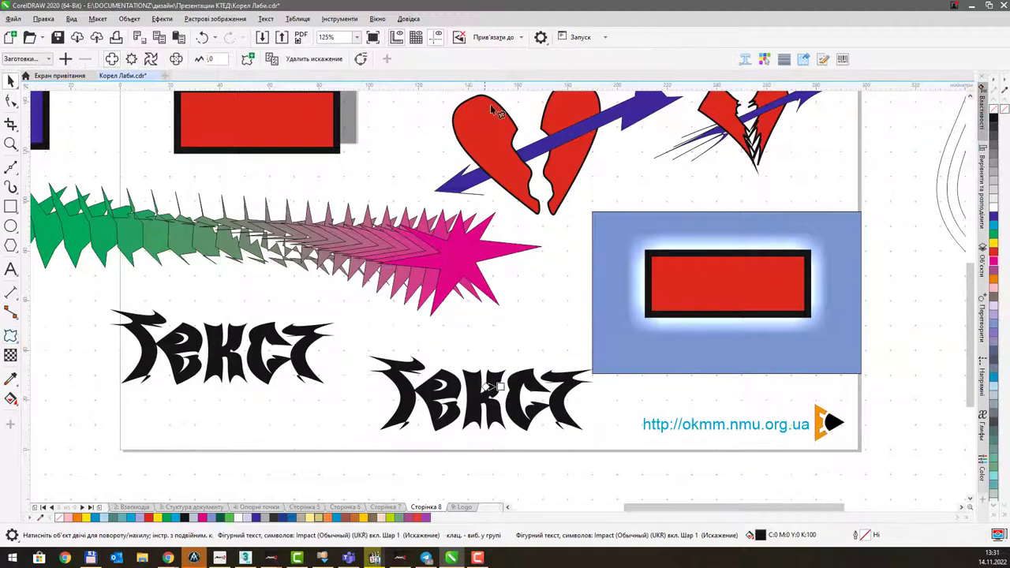
left_click(319, 63)
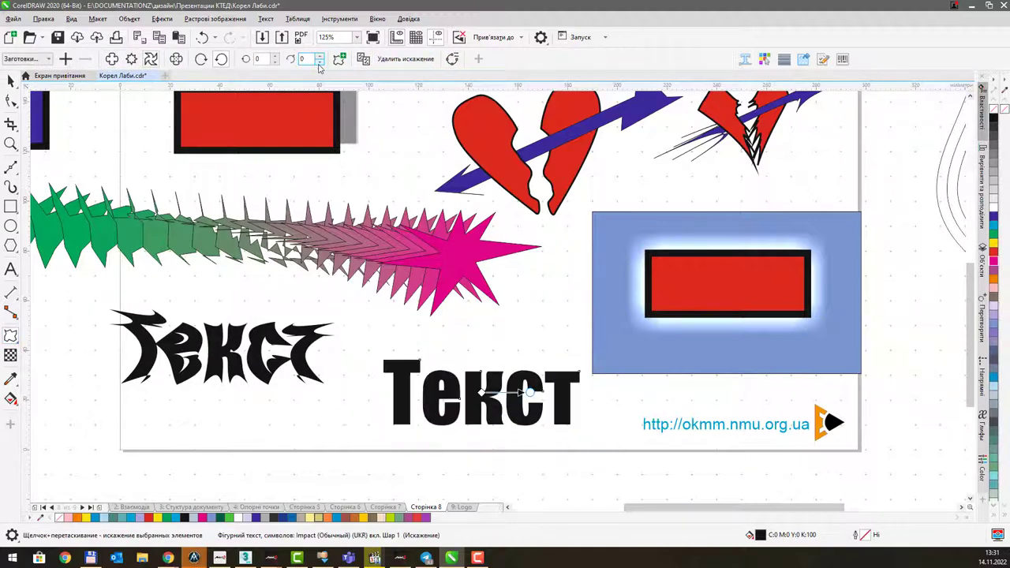
Apply the Envelope tool to the undistorted "Текст" copy and bend the middle of its upper and lower edges upward.
left_click(12, 338)
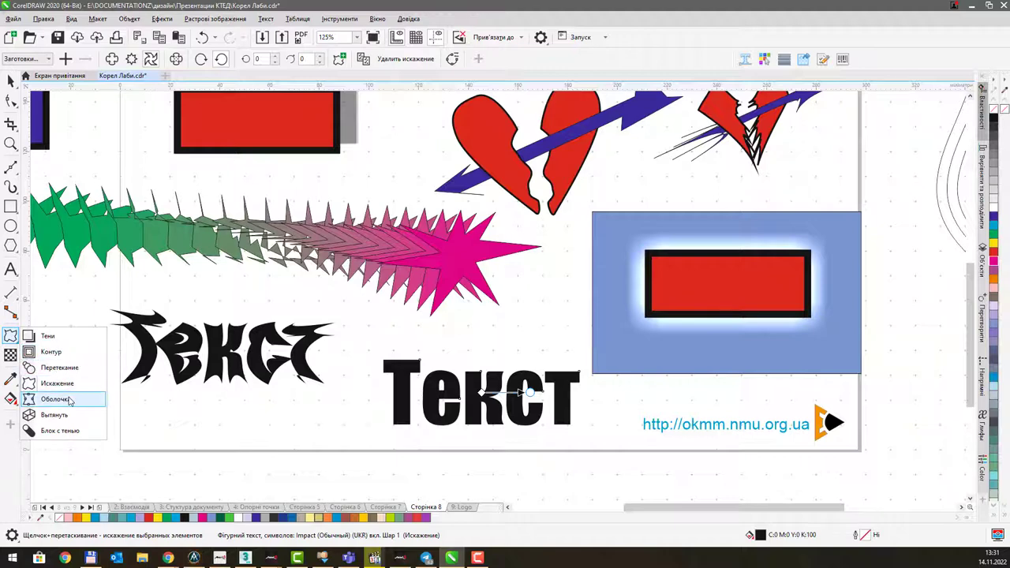
left_click(55, 400)
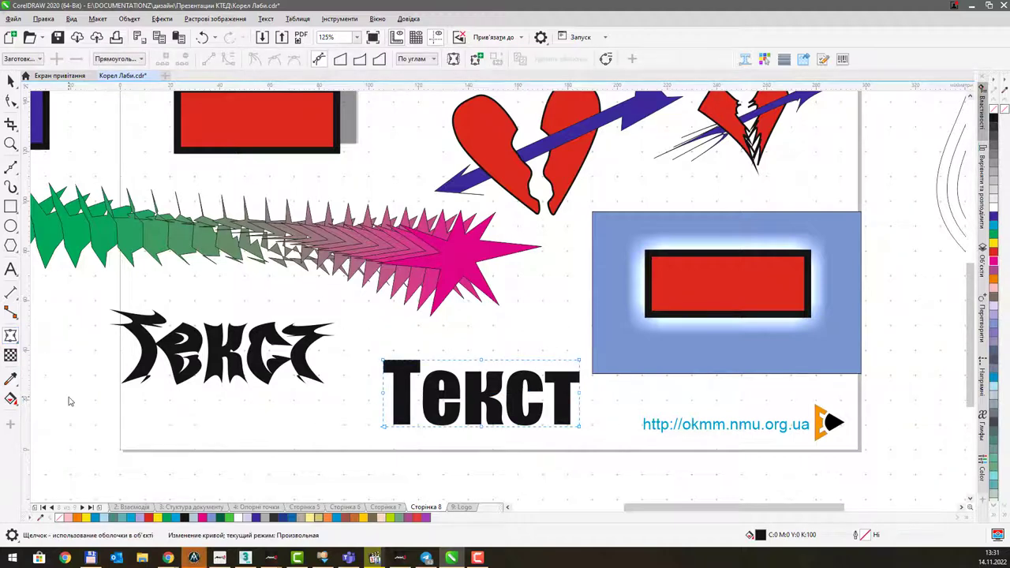
left_click_drag(476, 408, 443, 418)
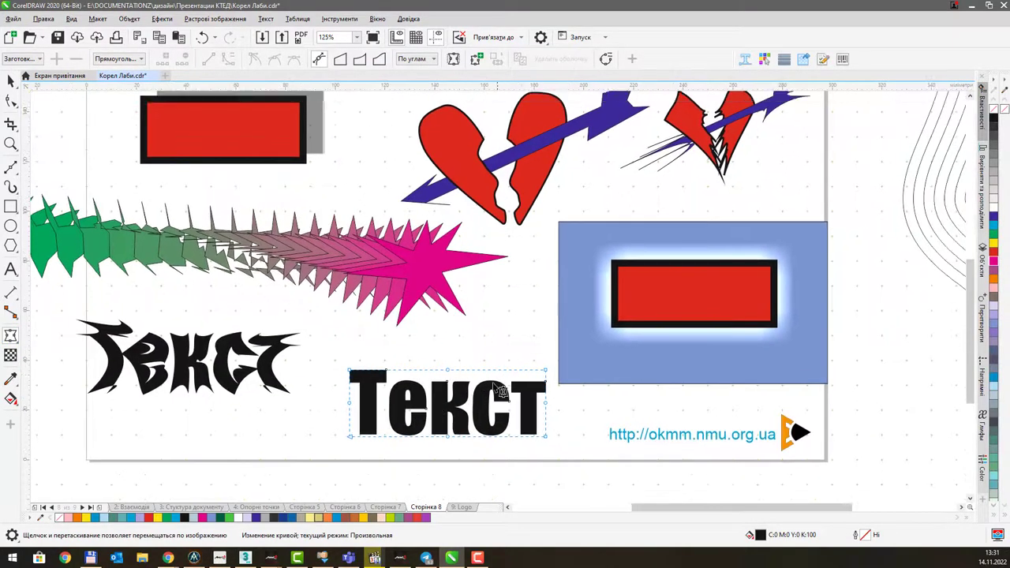
left_click_drag(449, 372, 455, 355)
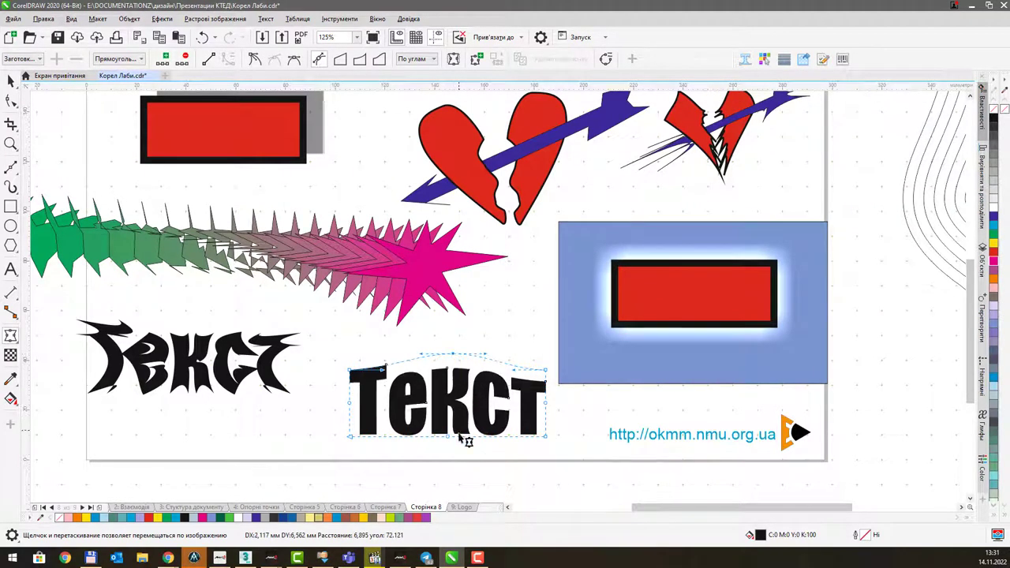
left_click_drag(448, 438, 452, 412)
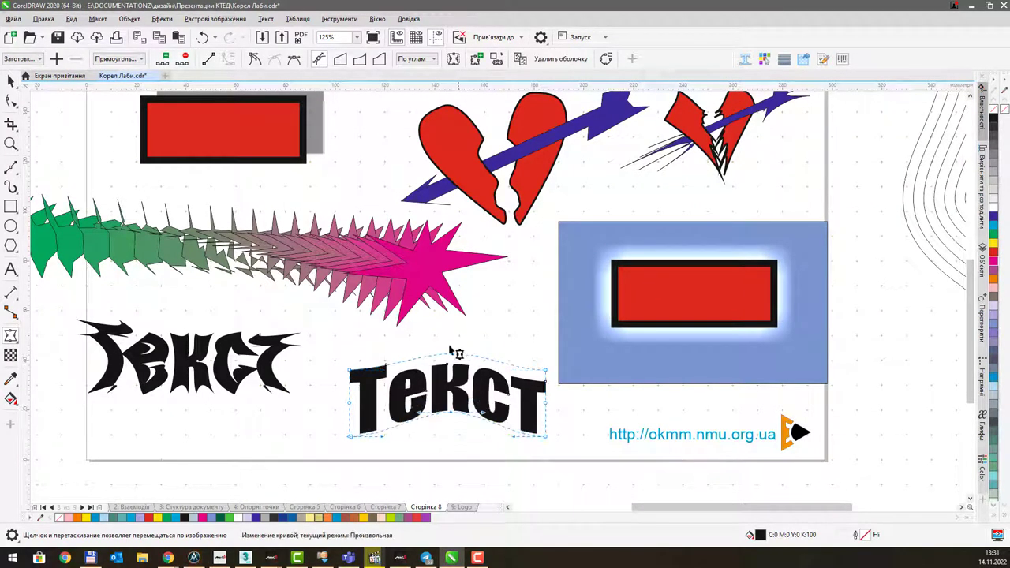
Pull the envelope's two left corners outward with a curved left edge, and fill the text with orange (C0 M60 Y100 K0).
left_click_drag(349, 437, 319, 455)
left_click_drag(358, 380, 336, 348)
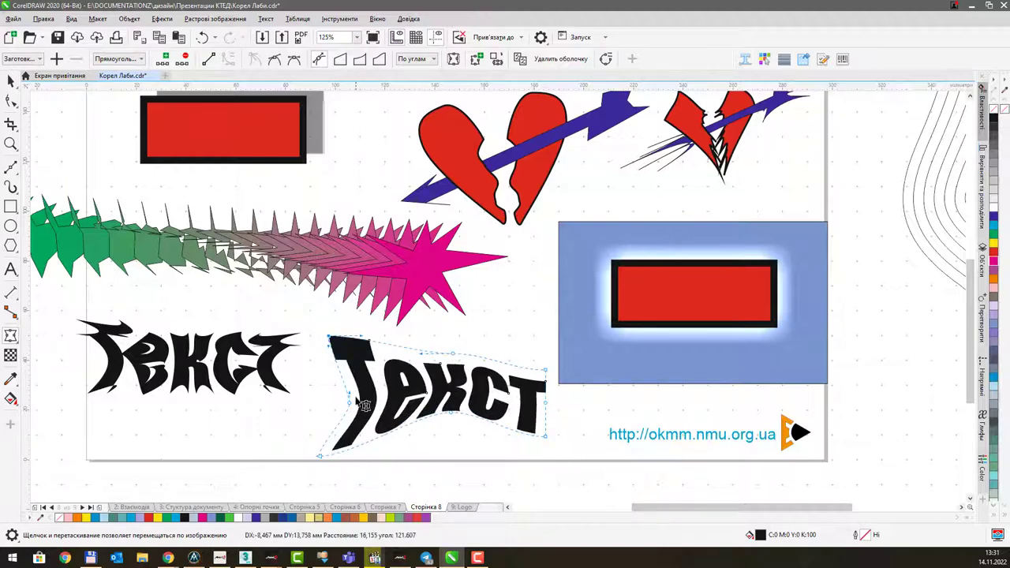
left_click_drag(359, 401, 350, 435)
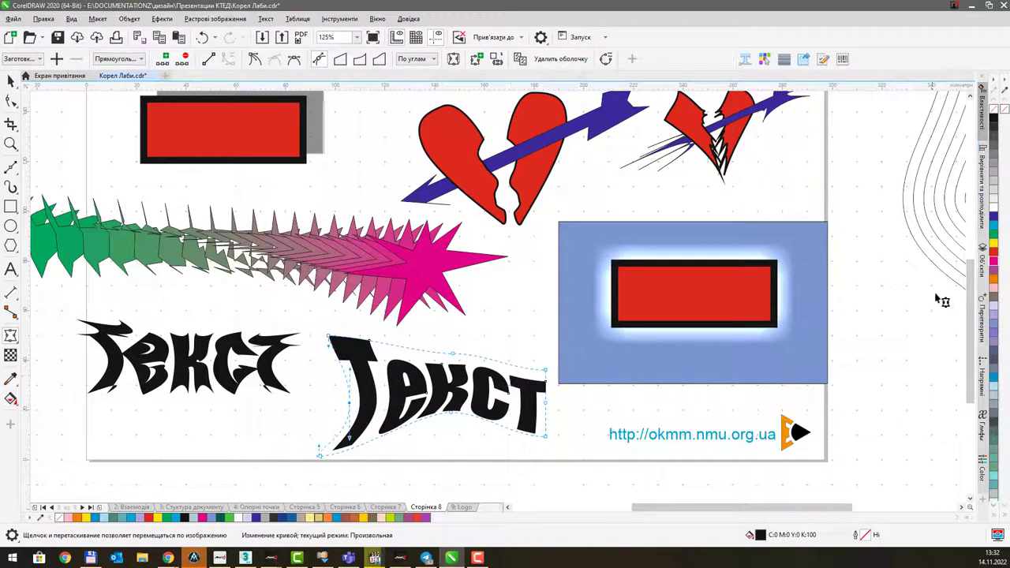
left_click(993, 281)
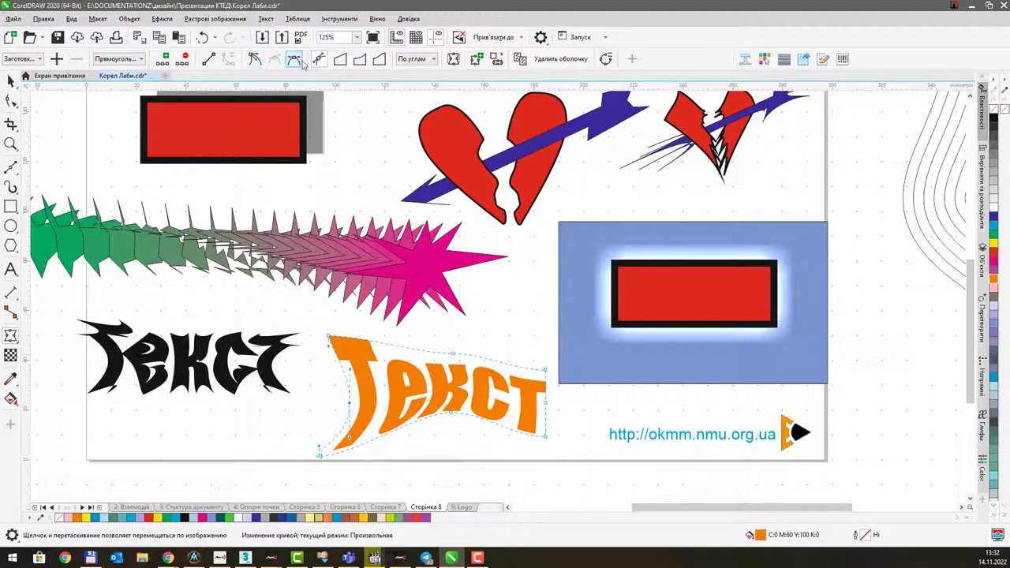
Switch the envelope to straight-line mode, raise its upper middle node by about 4 mm and adjust its upper-right corner.
left_click(344, 62)
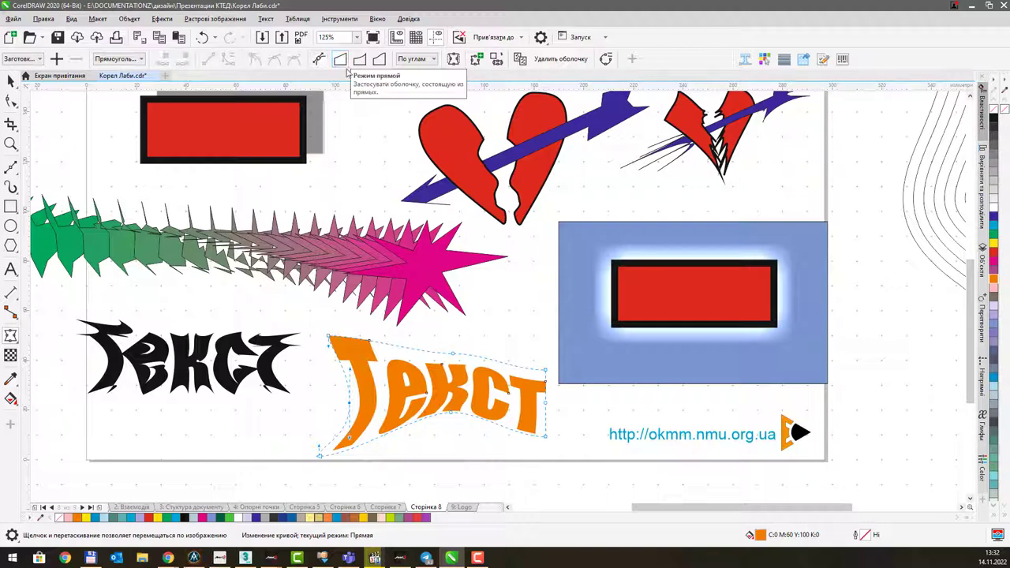
left_click(471, 361)
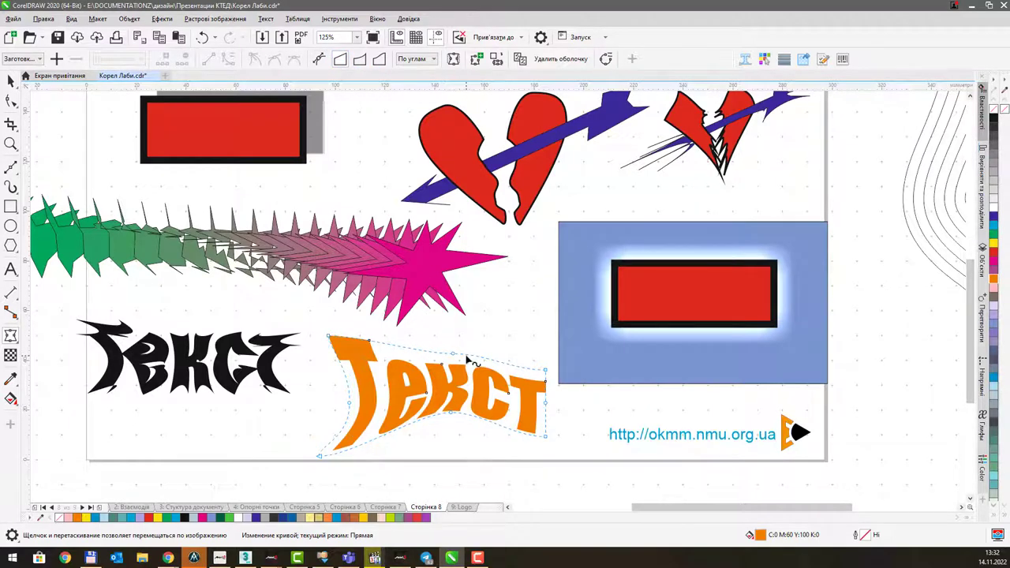
left_click_drag(455, 360, 501, 343)
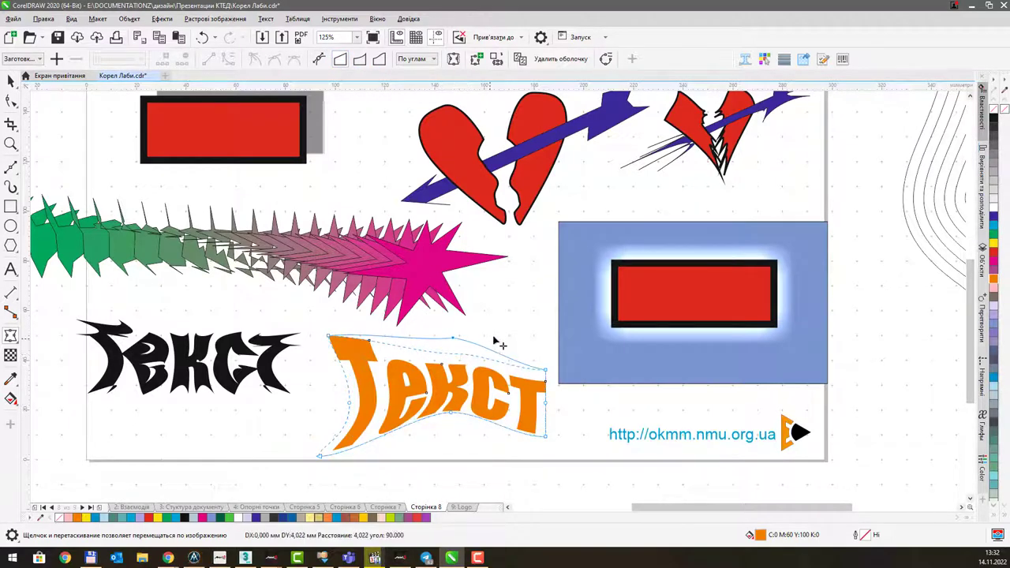
mouse_move(545, 371)
left_mouse_down()
mouse_move(549, 331)
mouse_move(547, 371)
left_mouse_up()
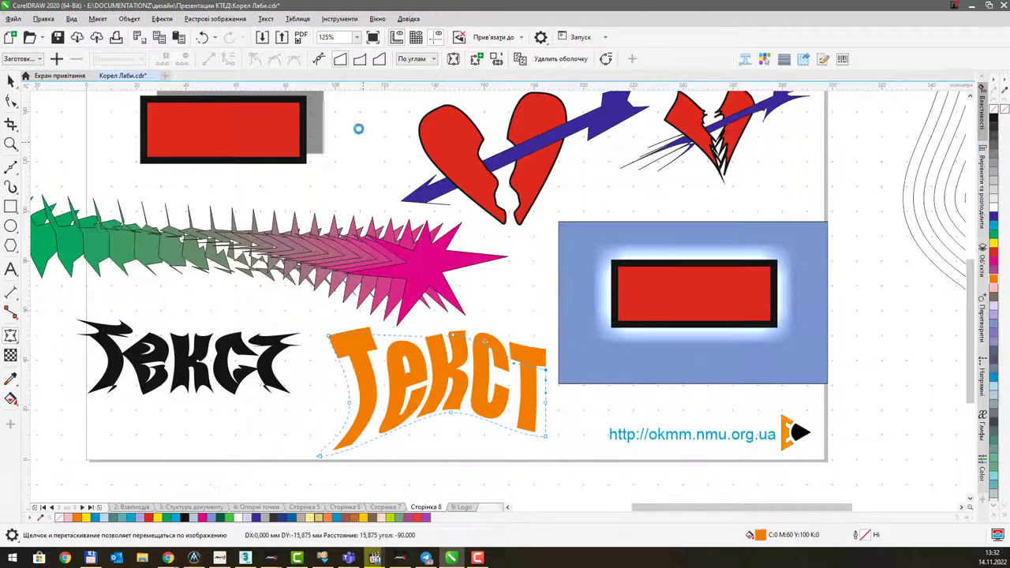
Switch the orange "Текст" envelope to unconstrained mode, raise its upper-right corner and bend its upper, right and lower edges inward.
left_click(359, 59)
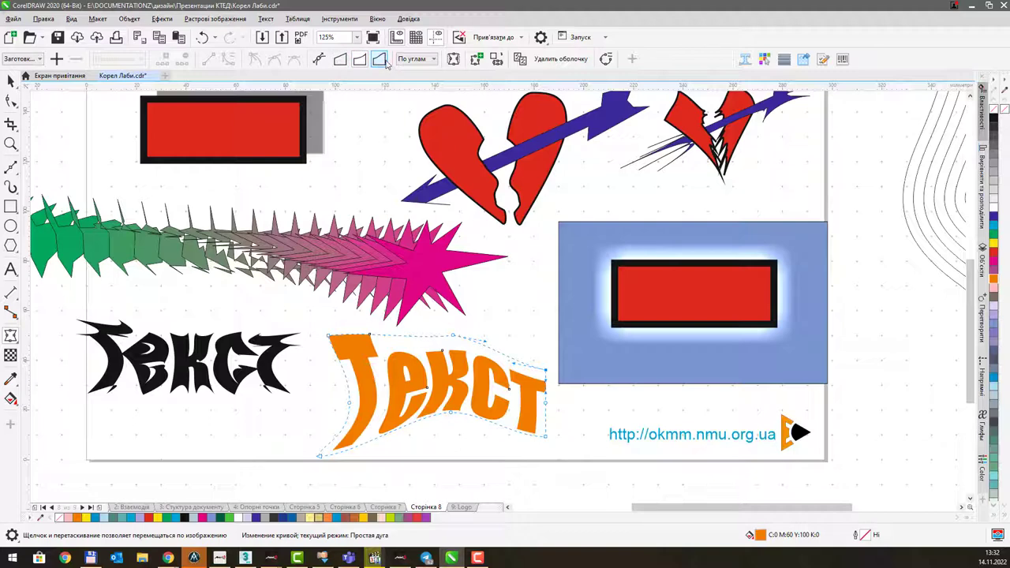
left_click(381, 61)
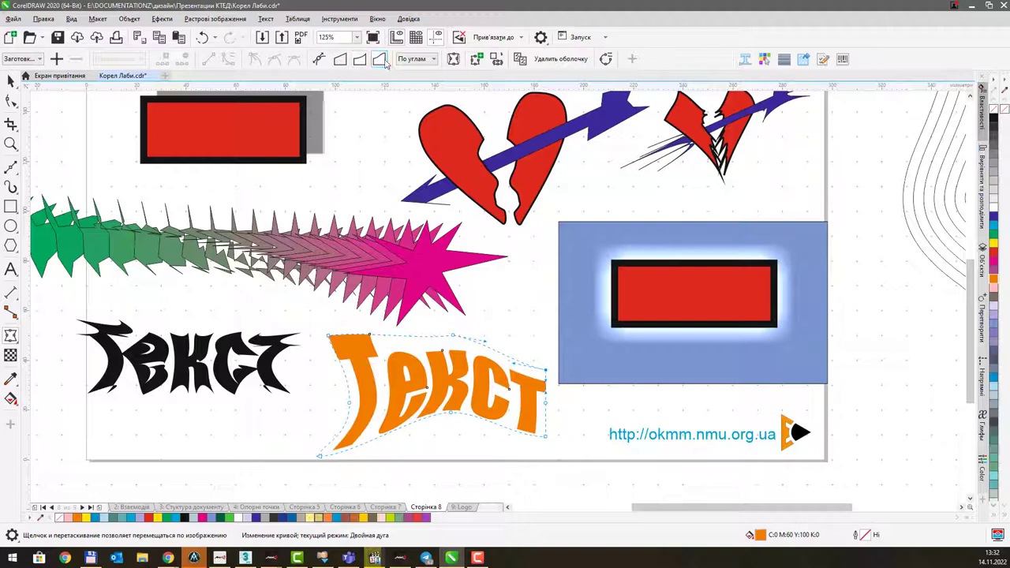
left_click(320, 61)
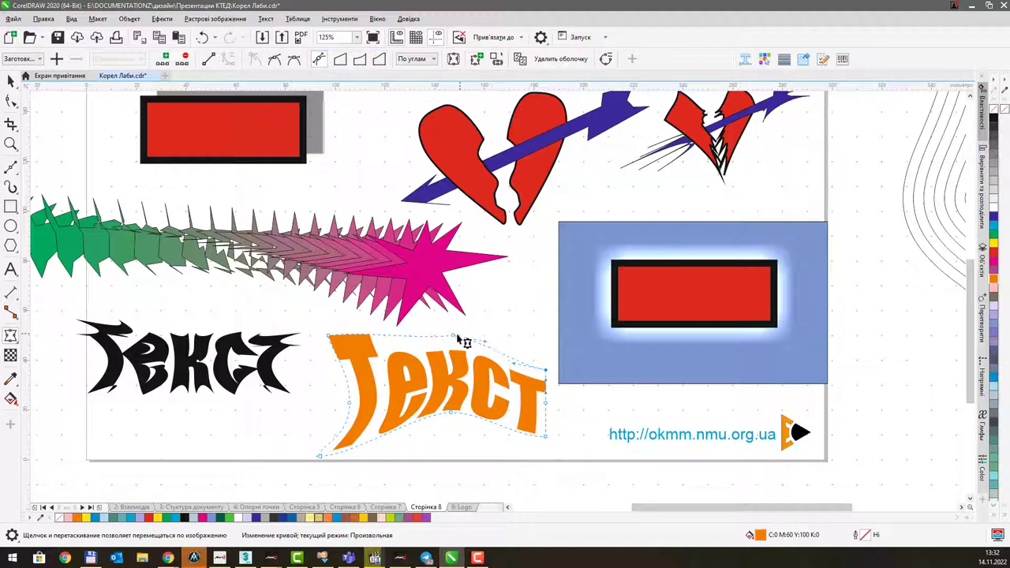
left_click_drag(452, 338, 548, 344)
left_click_drag(543, 412, 534, 396)
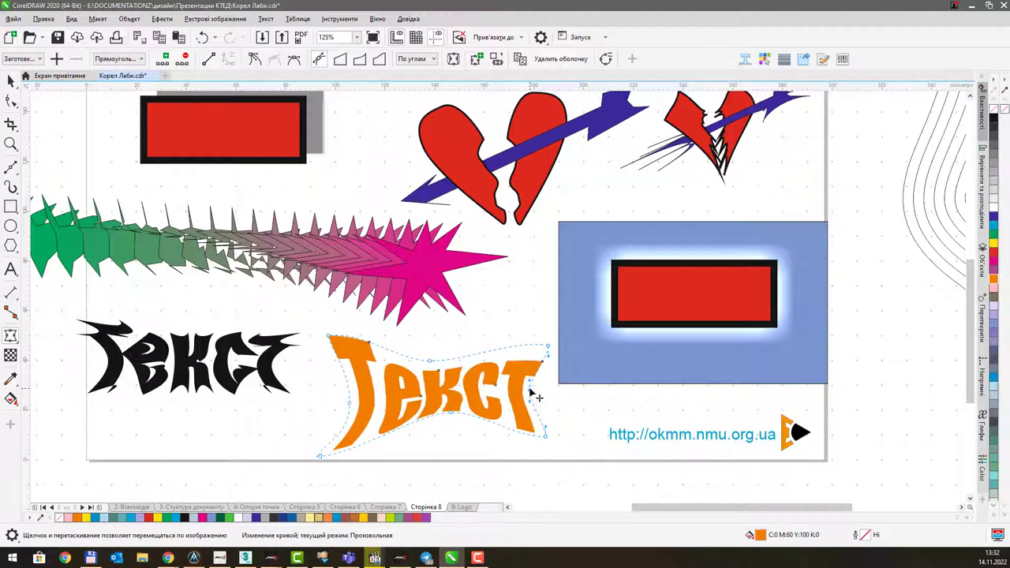
left_click_drag(451, 417, 388, 395)
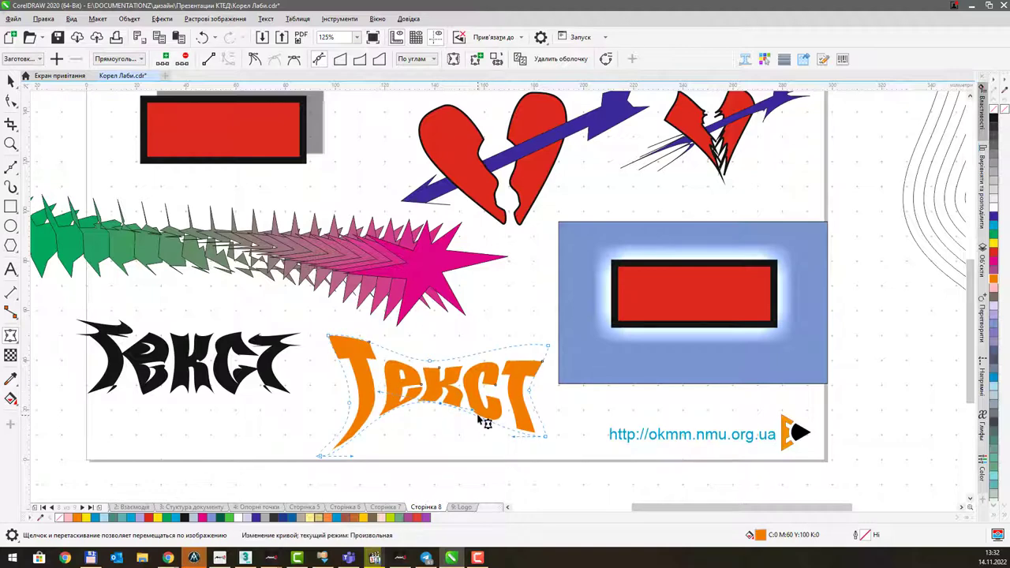
left_click_drag(481, 418, 513, 424)
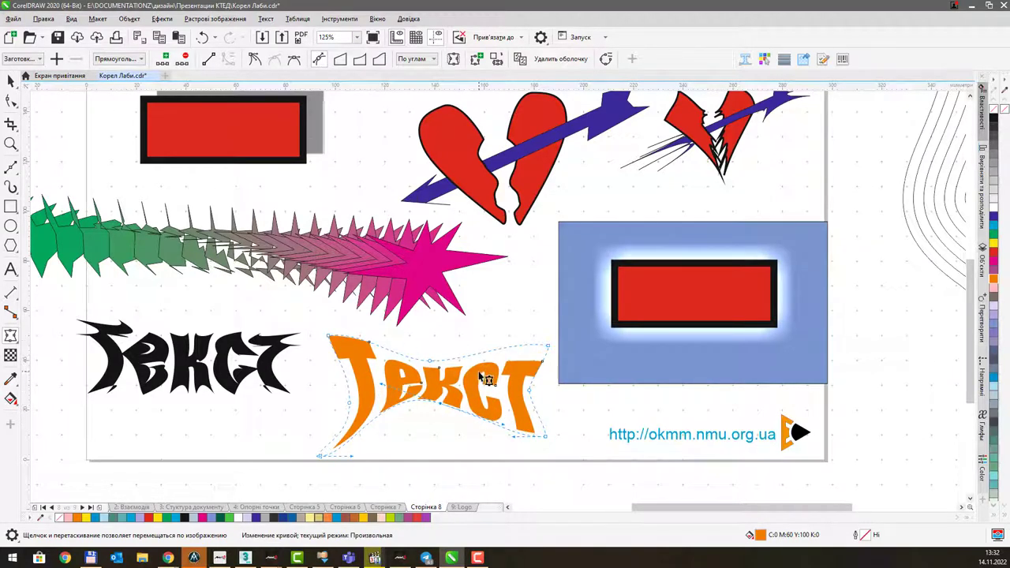
Try the Horizontal, Исходное, По углам and Vertical mapping modes on the text's envelope, finishing with Исходное.
left_click(435, 60)
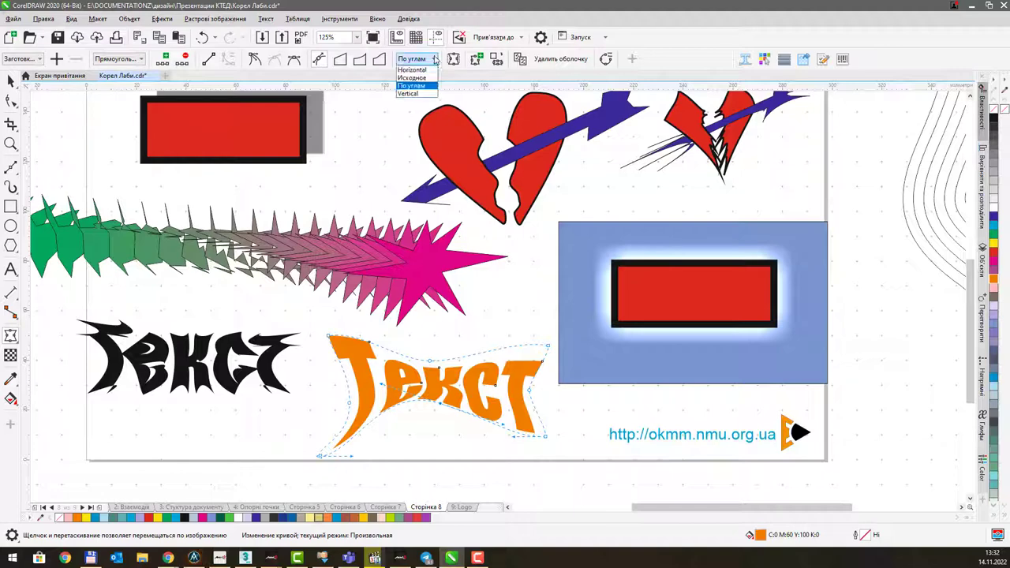
left_click(414, 67)
left_click(426, 60)
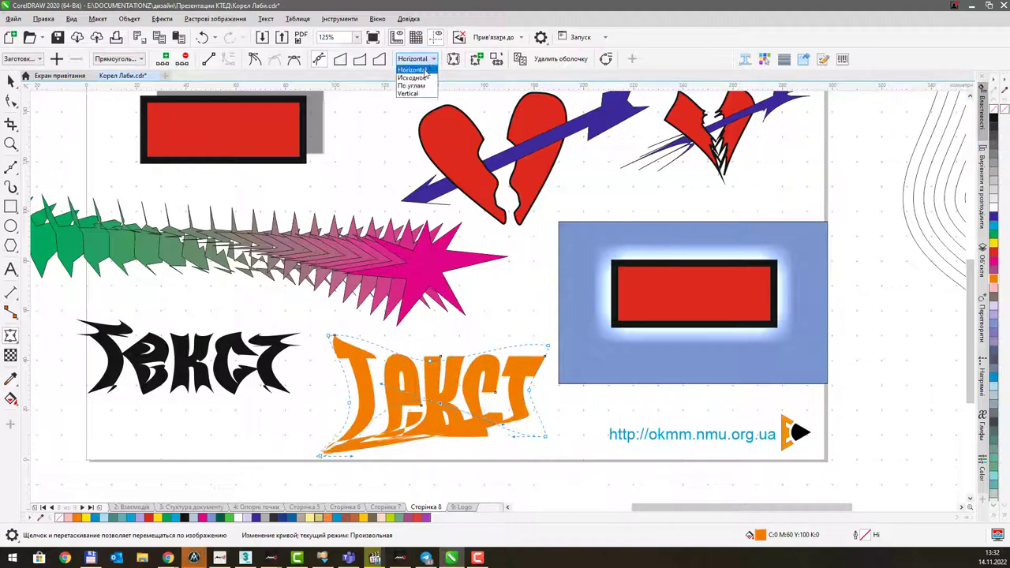
left_click(425, 77)
left_click(426, 60)
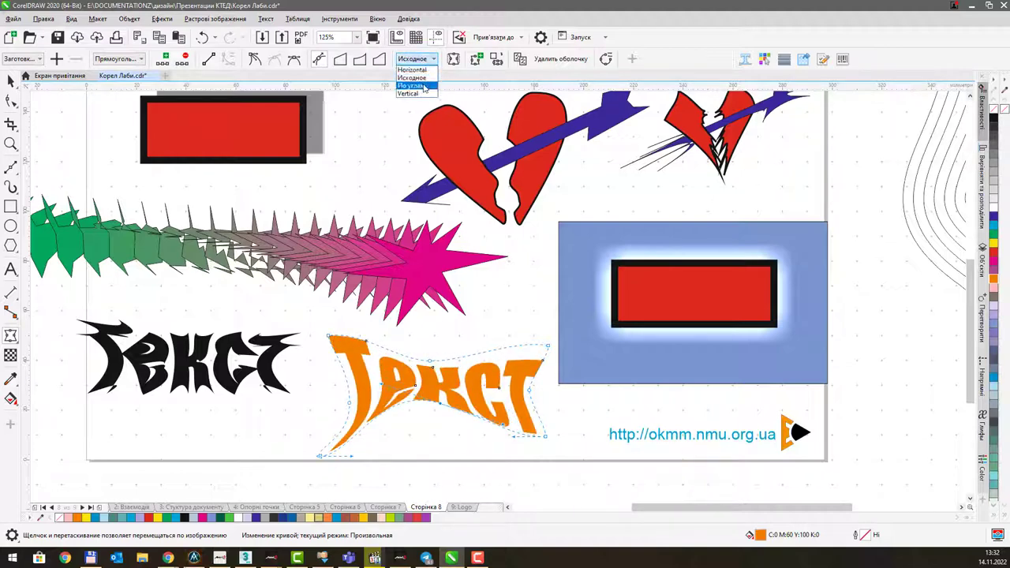
left_click(424, 86)
left_click(421, 62)
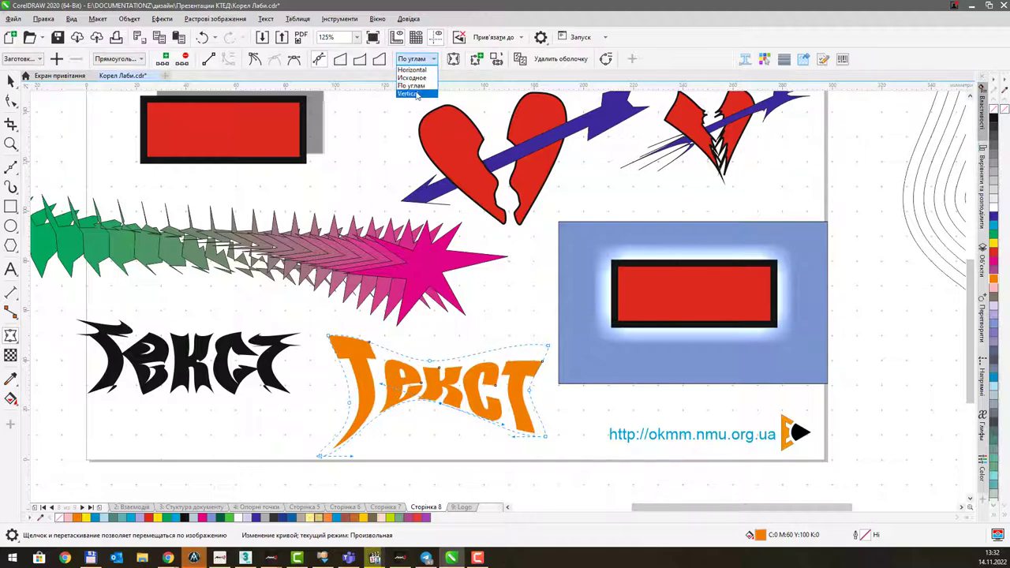
left_click(416, 95)
left_click(419, 60)
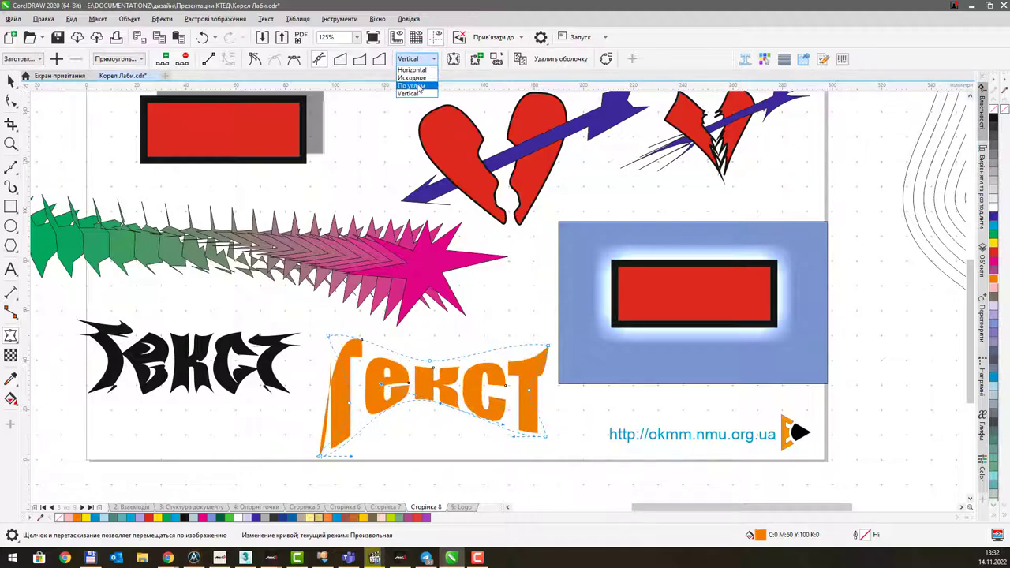
left_click(421, 86)
left_click(424, 60)
left_click(424, 75)
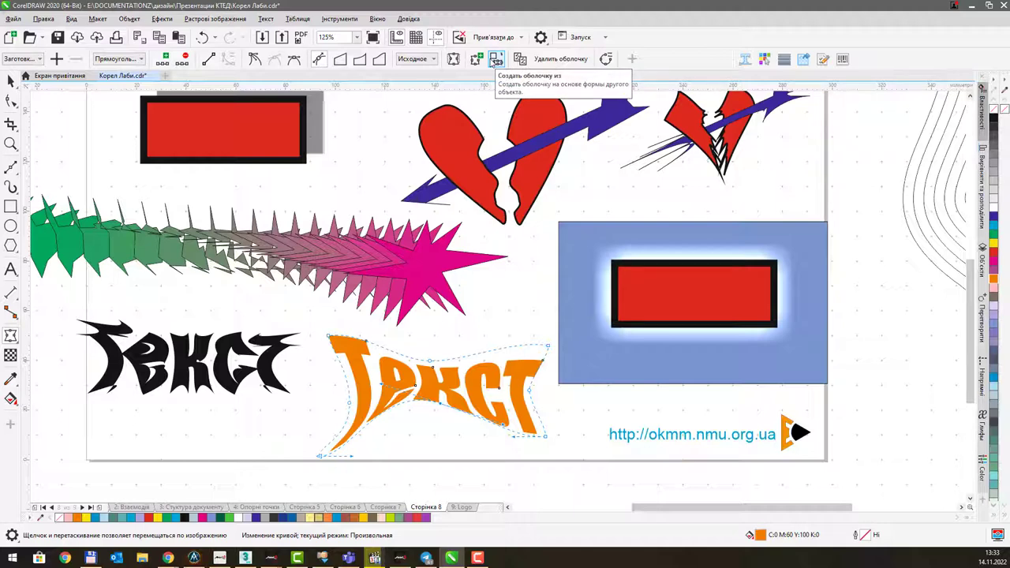
Remove the envelope from the orange "Текст" and move the text down across the page's lower edge, beneath the black distorted text.
left_click(548, 61)
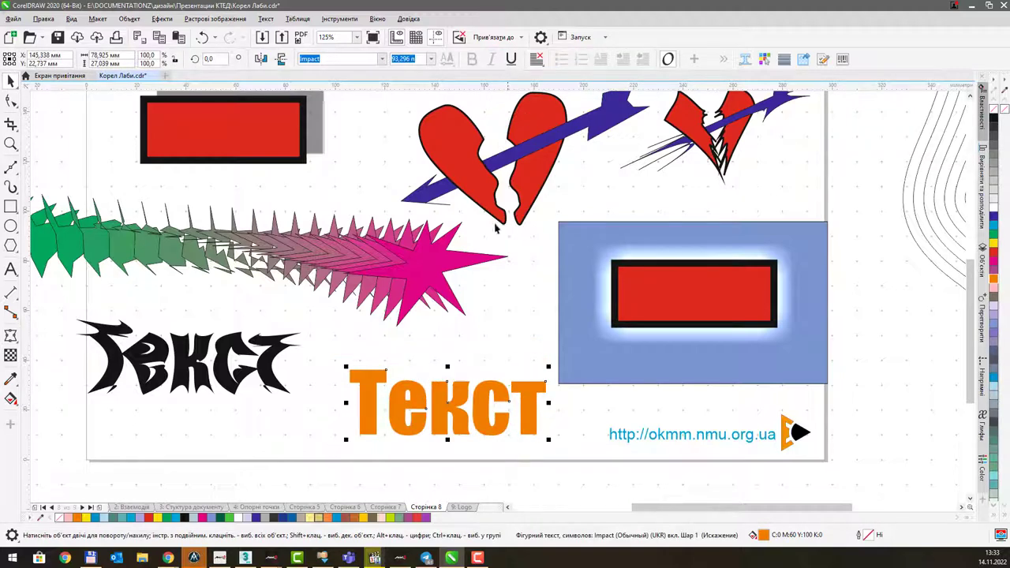
scroll(323, 308, "down", 3)
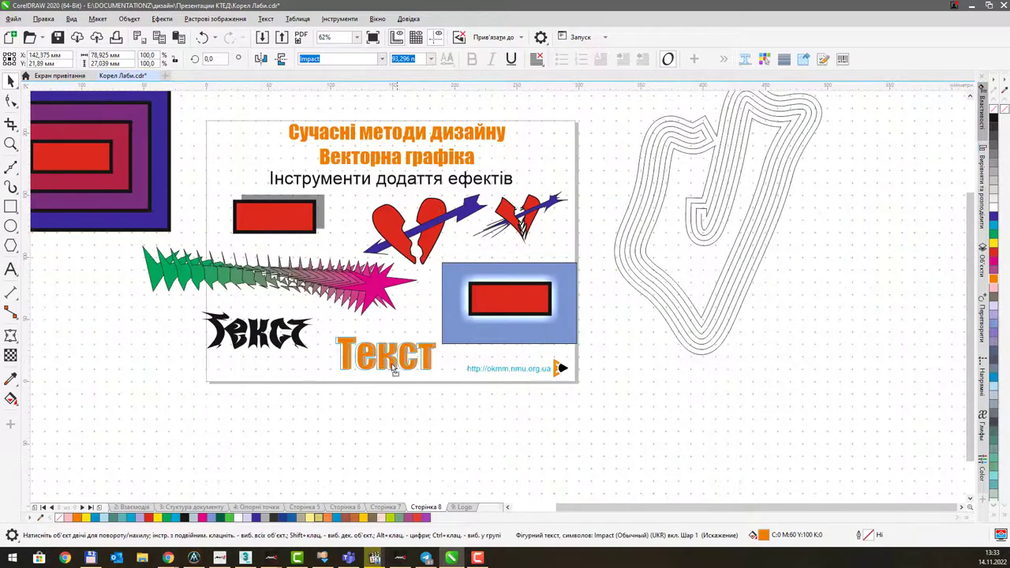
left_click_drag(395, 371, 294, 414)
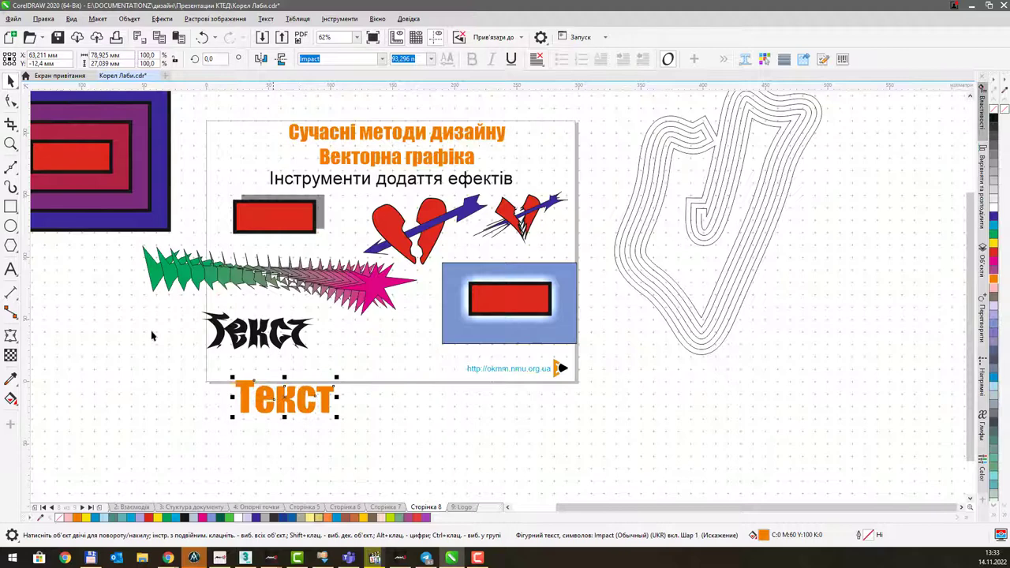
Draw a five-sided polygon about 60 × 27 mm below the page, beside the orange text.
left_click(11, 245)
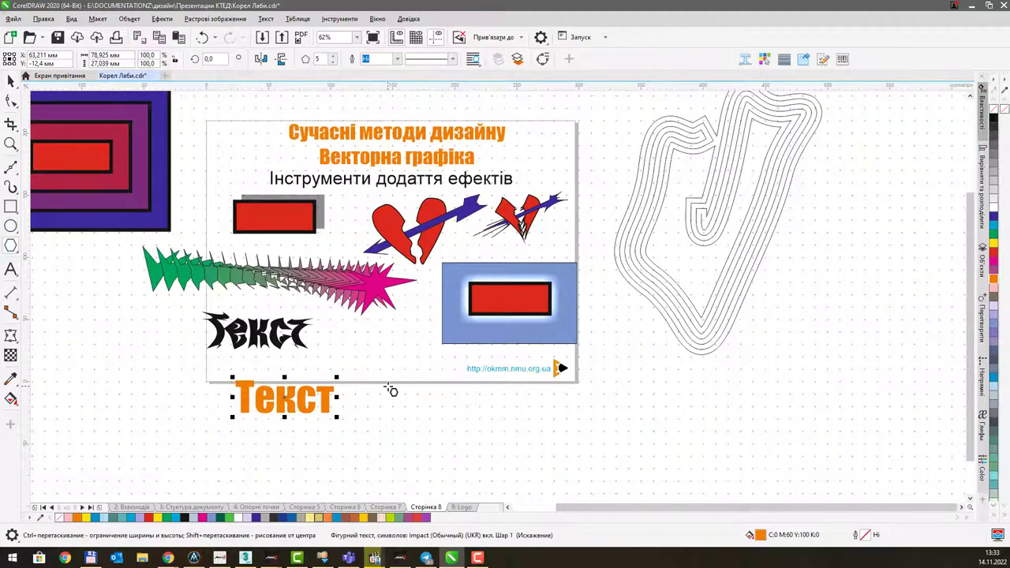
left_click_drag(388, 388, 466, 427)
scroll(316, 372, "up", 3)
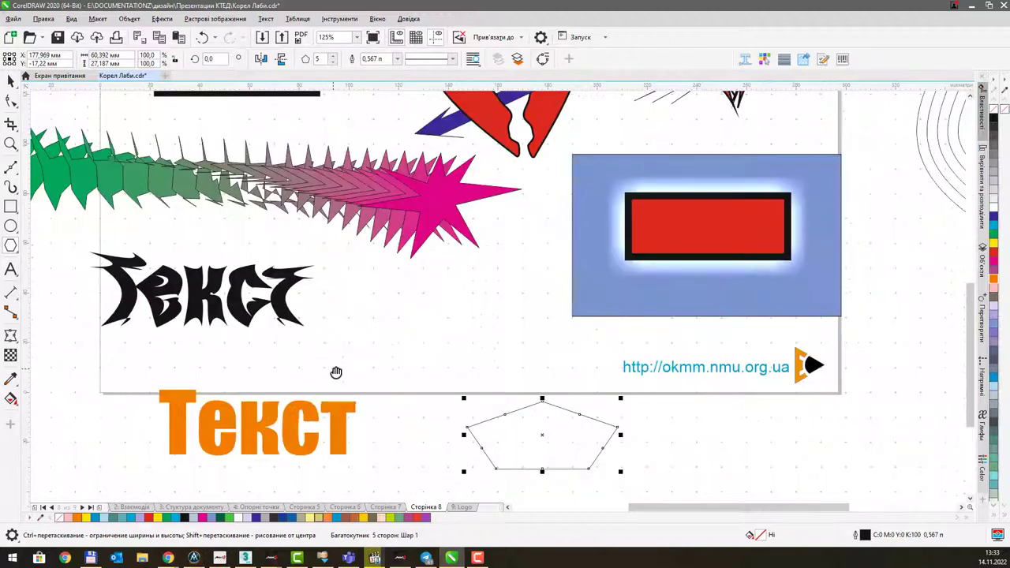
Start an envelope on the orange "Текст" by lowering its upper middle node, and create the envelope from the pentagon's shape.
left_click(11, 335)
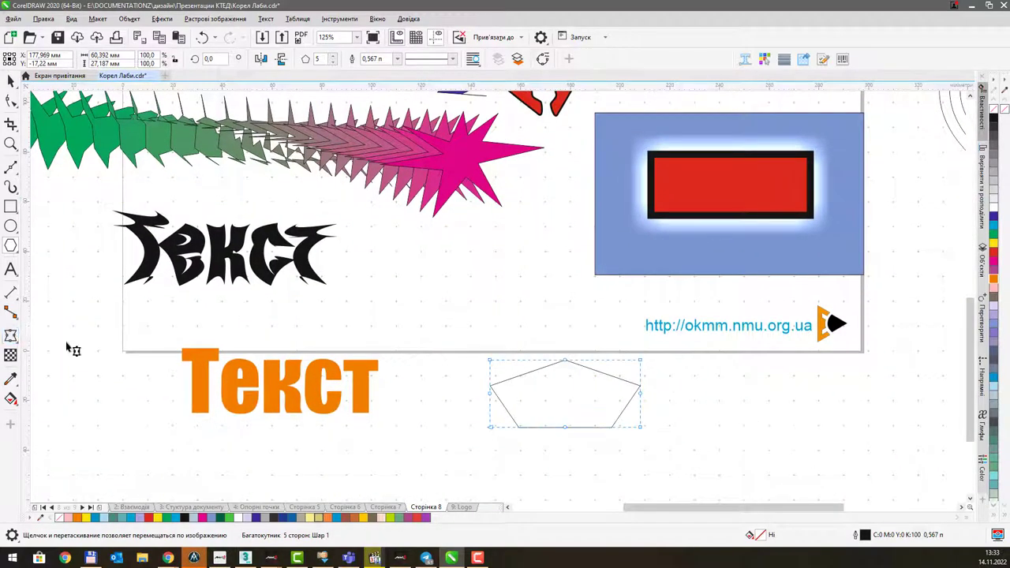
left_click(283, 376)
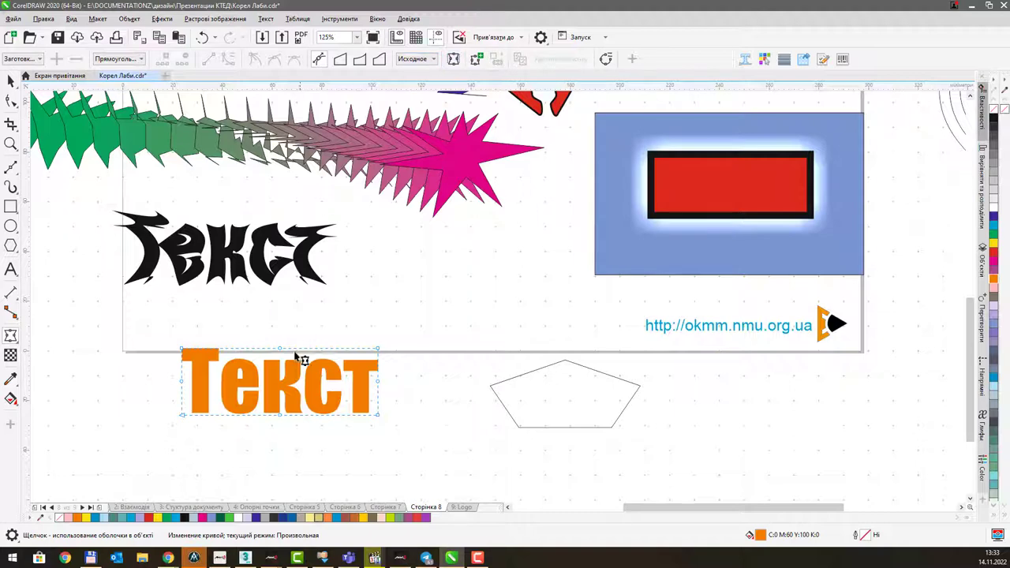
left_click_drag(280, 348, 284, 367)
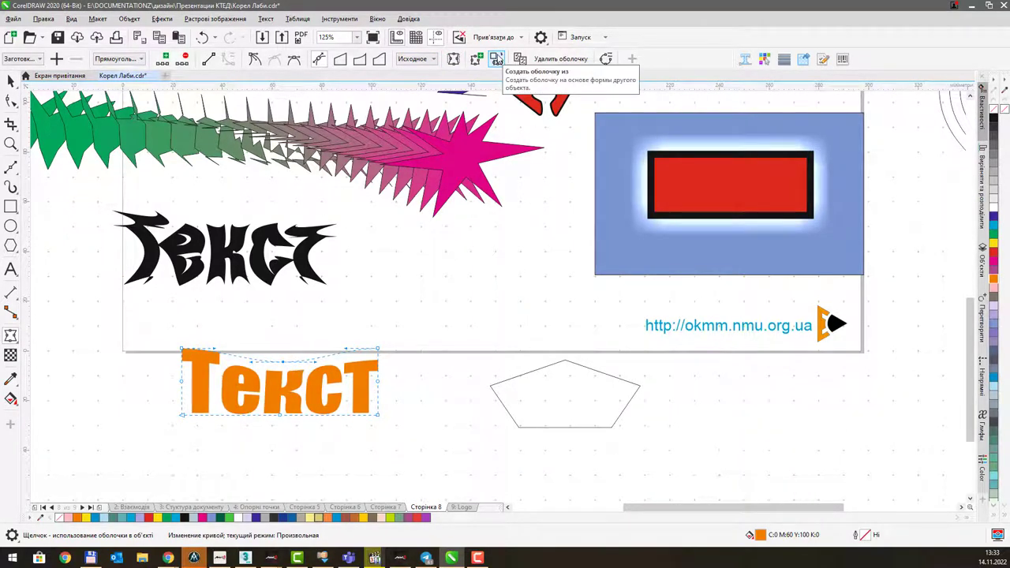
left_click(497, 59)
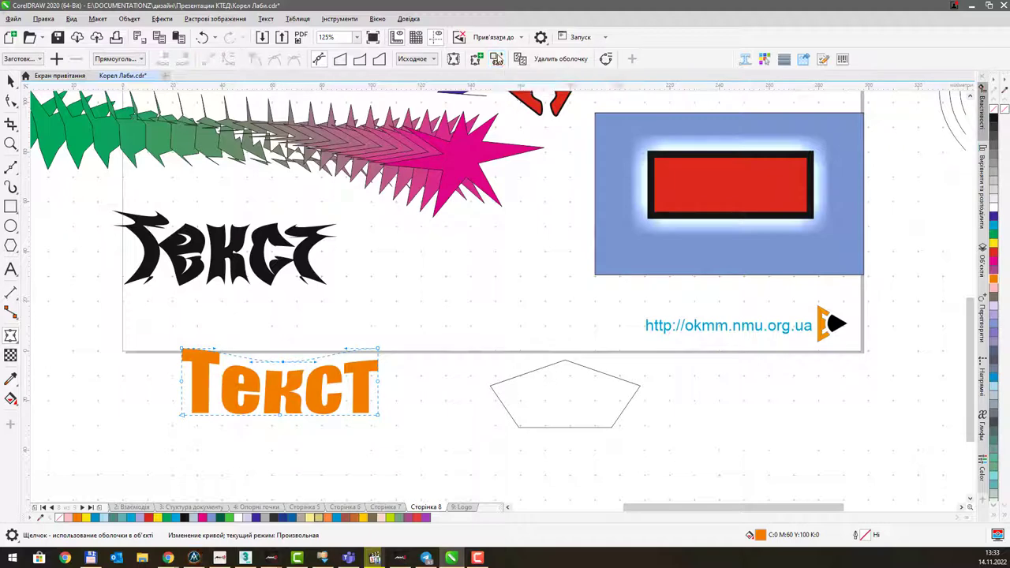
left_click(536, 370)
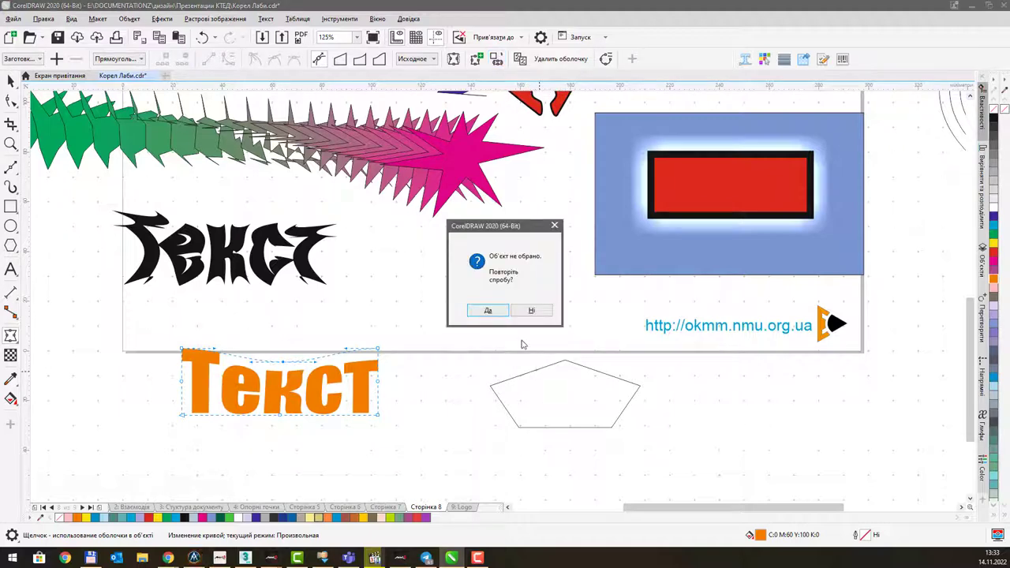
left_click(506, 314)
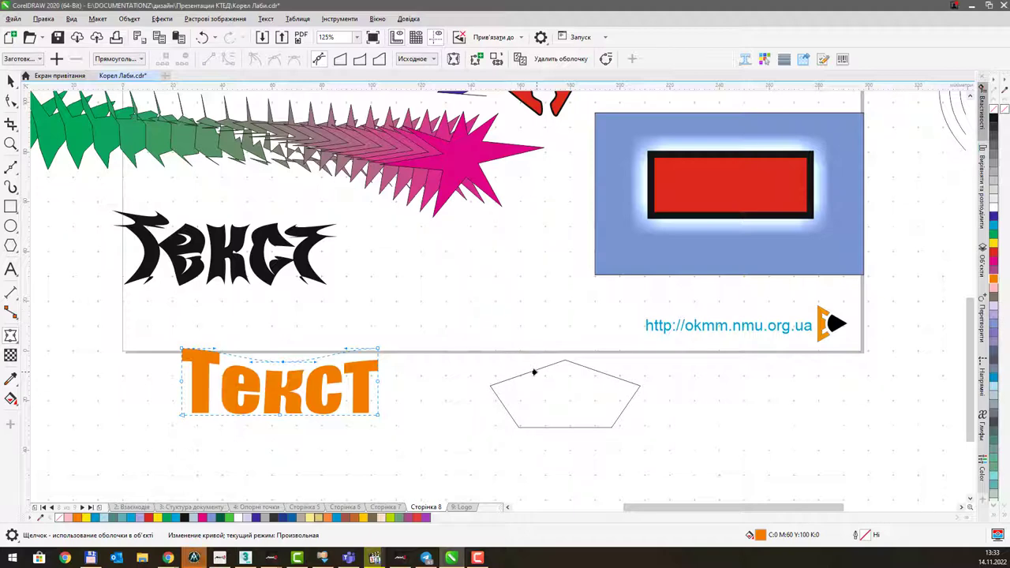
left_click(490, 387)
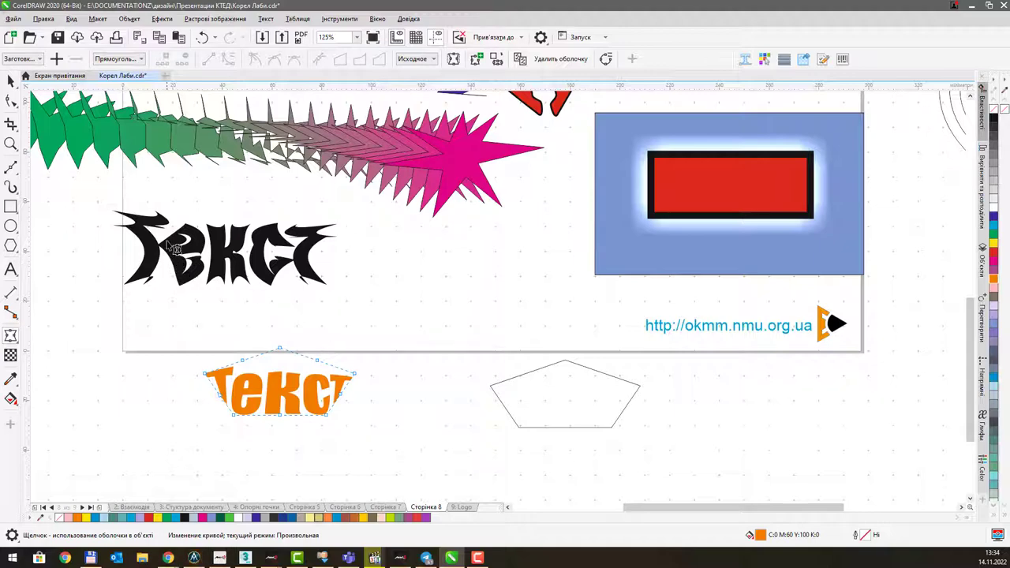
Reshape the glowing red rectangle with the Envelope tool, pinching its upper and lower middle inward and pulling both left corners outward with a curved lower-left end.
scroll(338, 289, "down", 4)
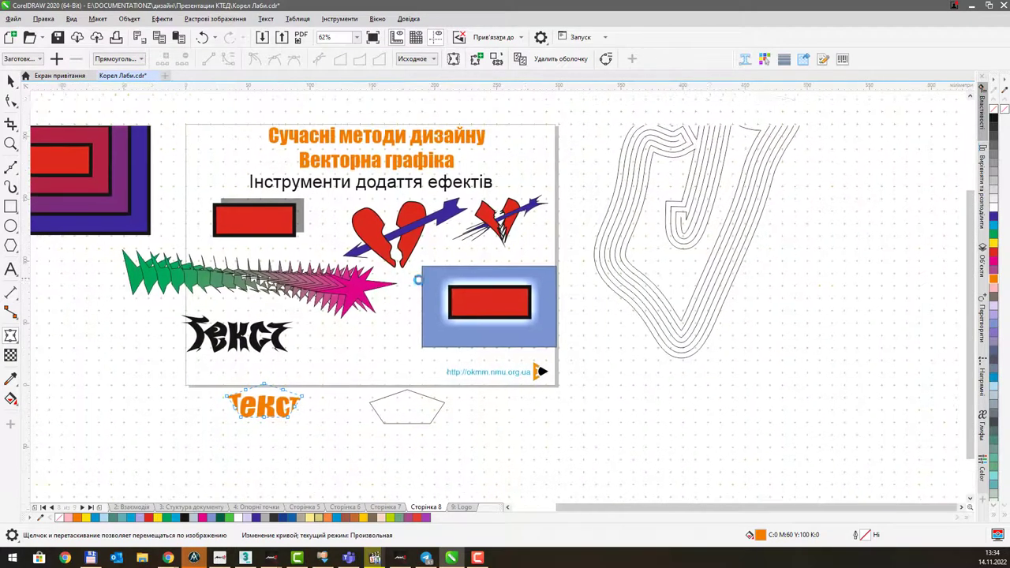
scroll(530, 290, "up", 4)
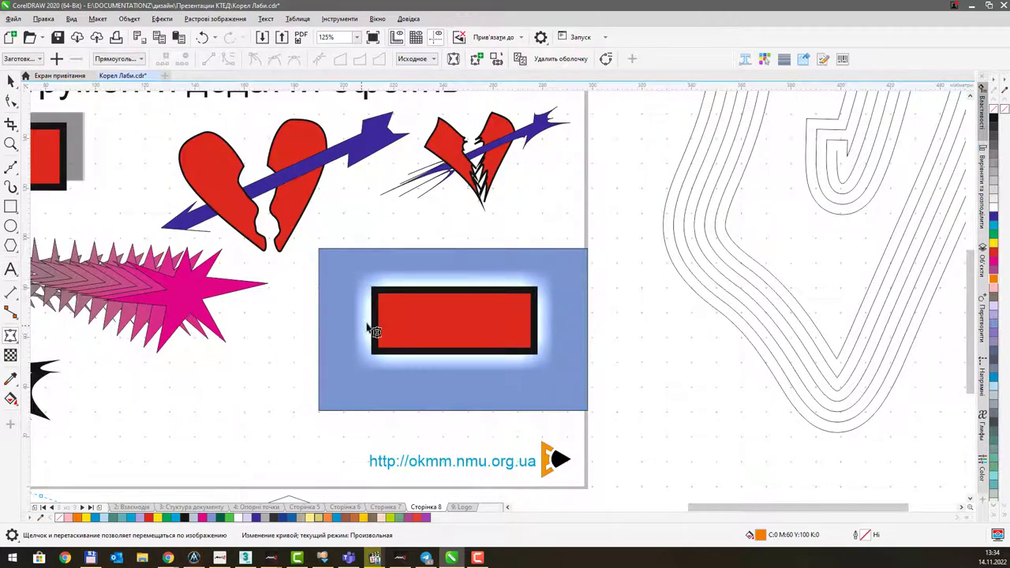
left_click(396, 318)
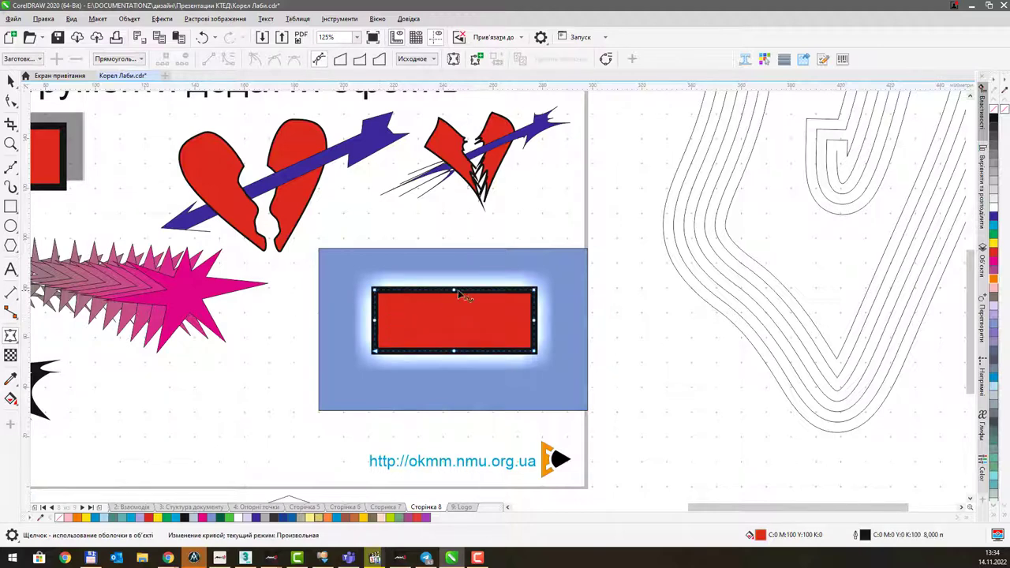
left_click_drag(458, 289, 452, 330)
left_click_drag(376, 354, 387, 394)
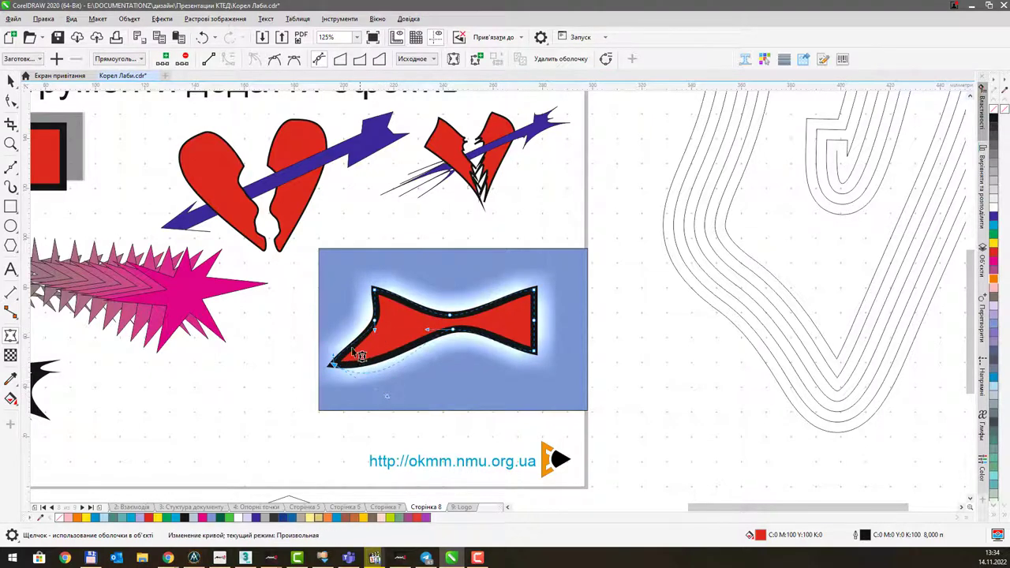
left_click_drag(340, 362, 327, 298)
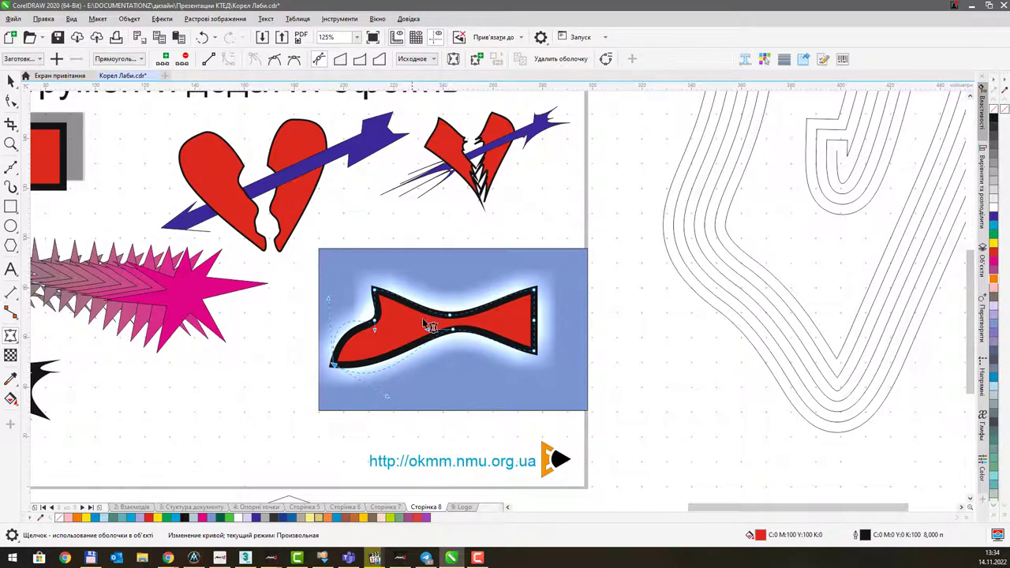
left_click_drag(376, 334, 352, 266)
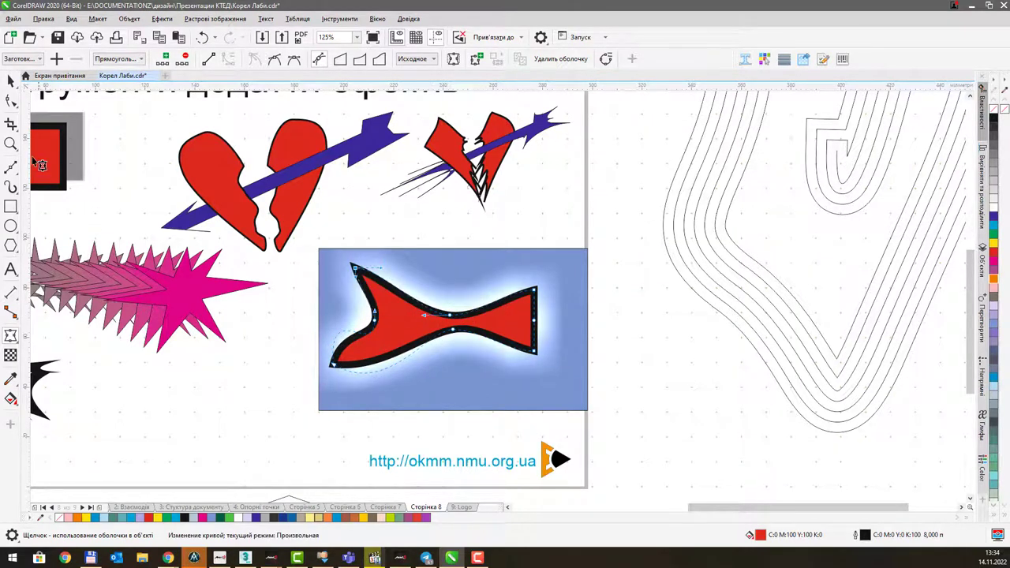
Draw a narrow closed oval curve with the Bézier tool between the black text and the blue rectangle, and fill it yellow (C0 M0 Y100 K0).
left_click_drag(182, 364, 254, 325)
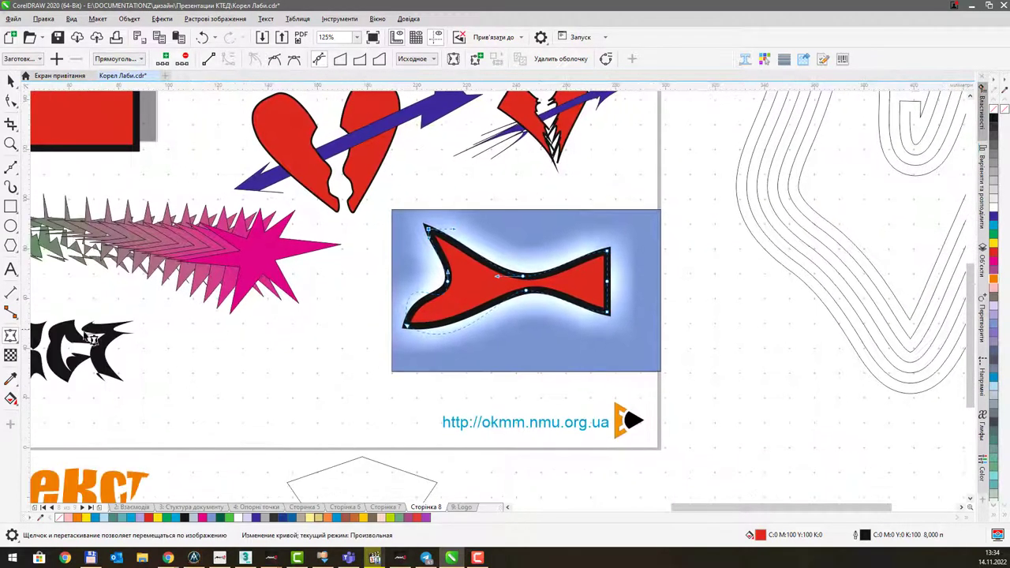
left_click(11, 335)
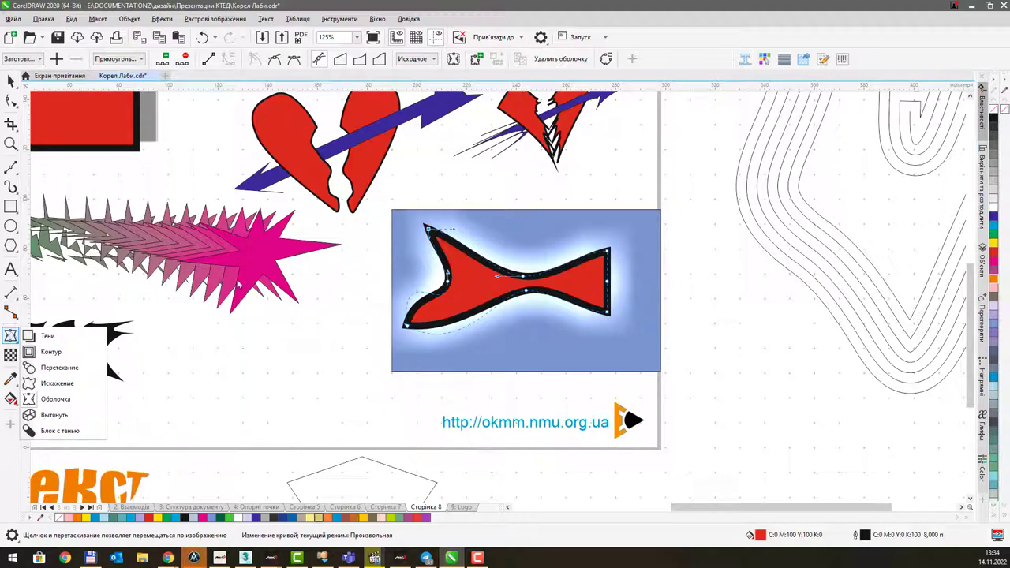
left_click(10, 166)
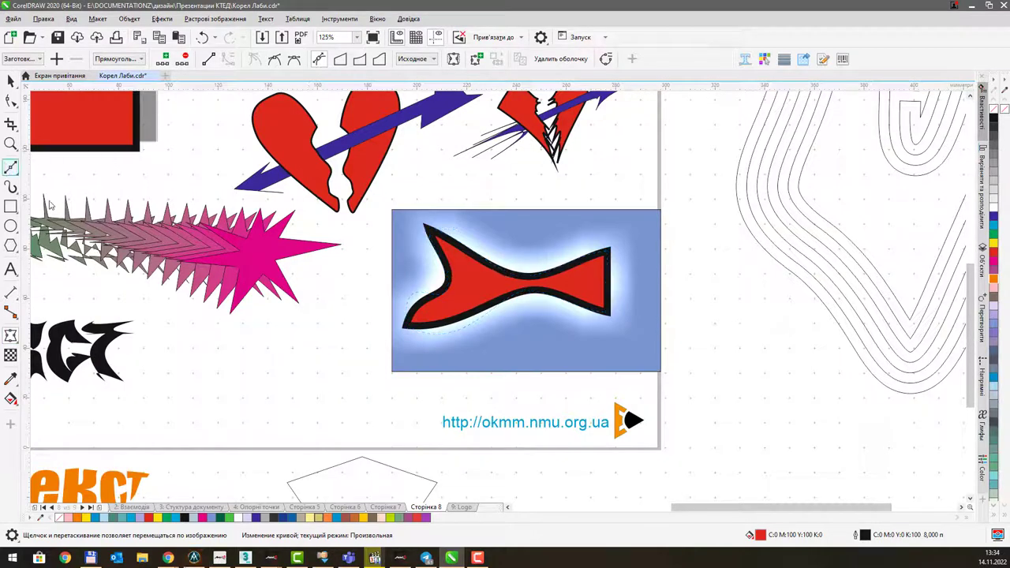
left_click_drag(211, 382, 208, 361)
left_click_drag(194, 405, 217, 421)
left_click(212, 380)
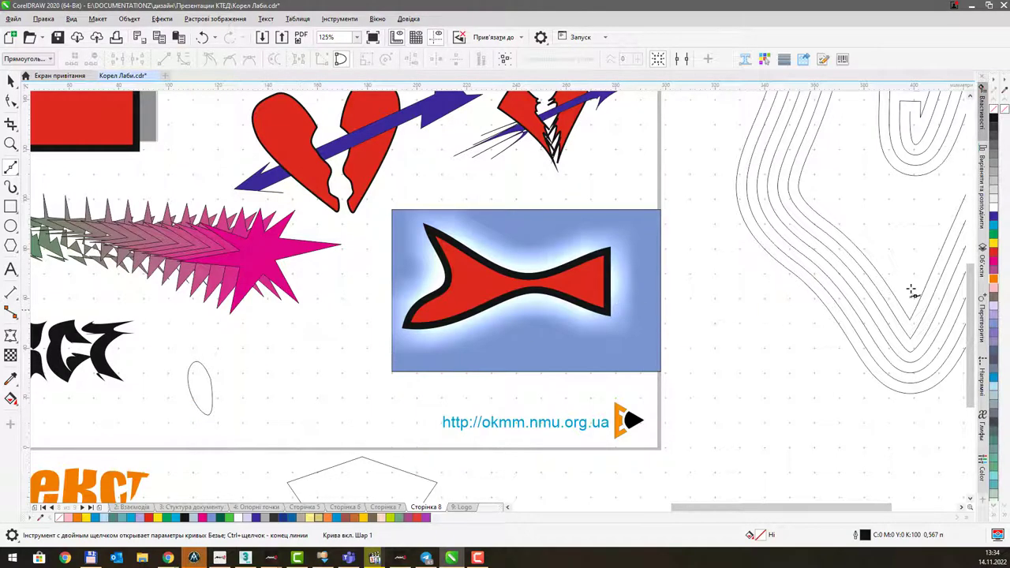
left_click(993, 249)
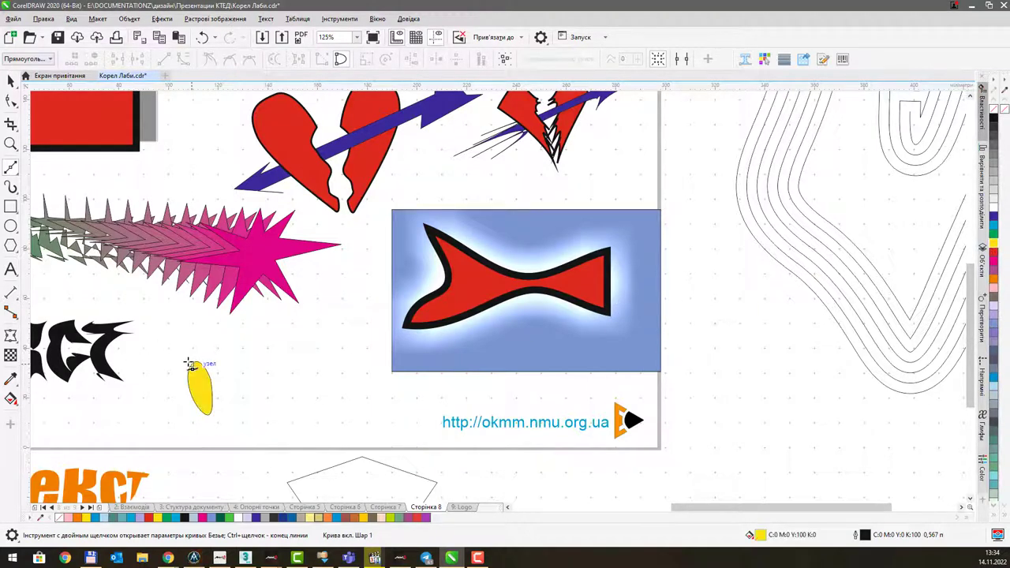
Draw a rectangle about 12 × 12 mm below the blue rectangle and extrude it rightward and slightly upward to a depth of about 32.
left_click(11, 206)
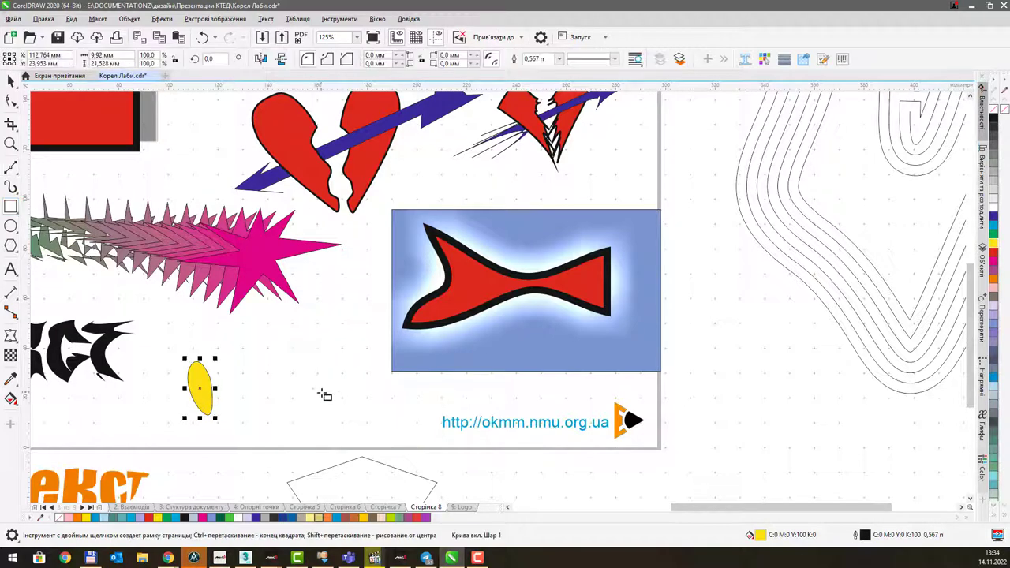
left_click_drag(325, 402, 361, 433)
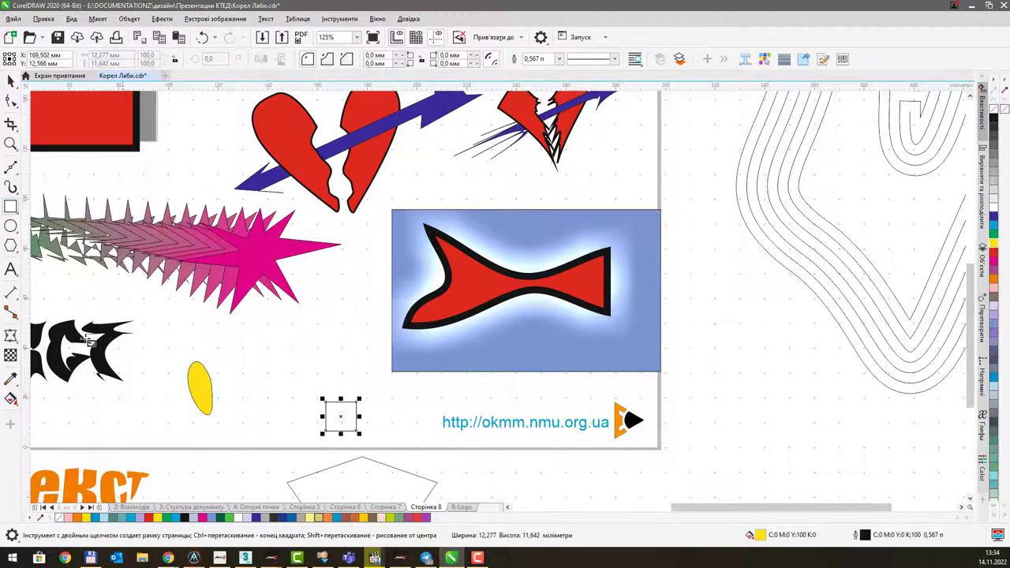
left_click(10, 336)
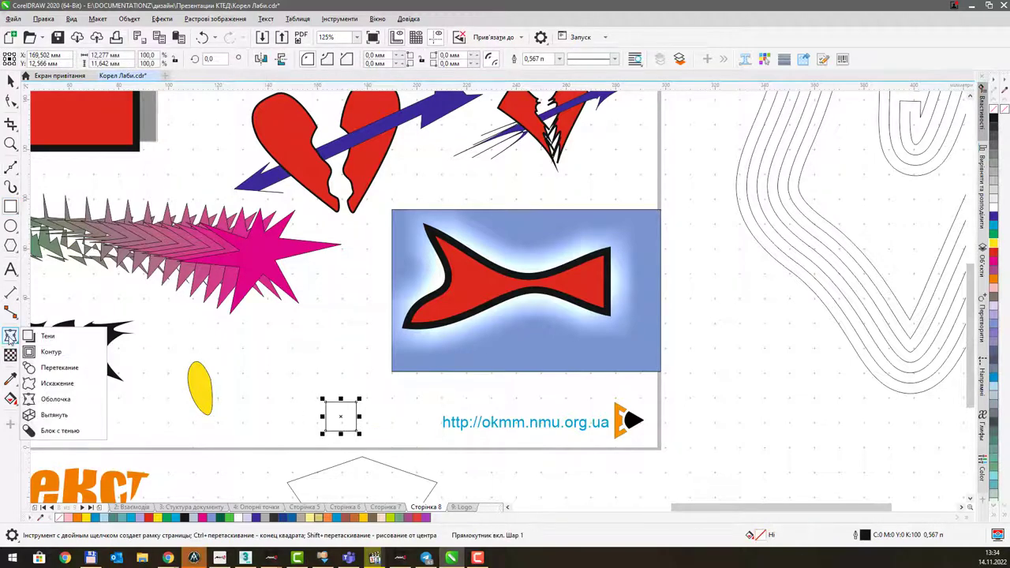
left_click(81, 416)
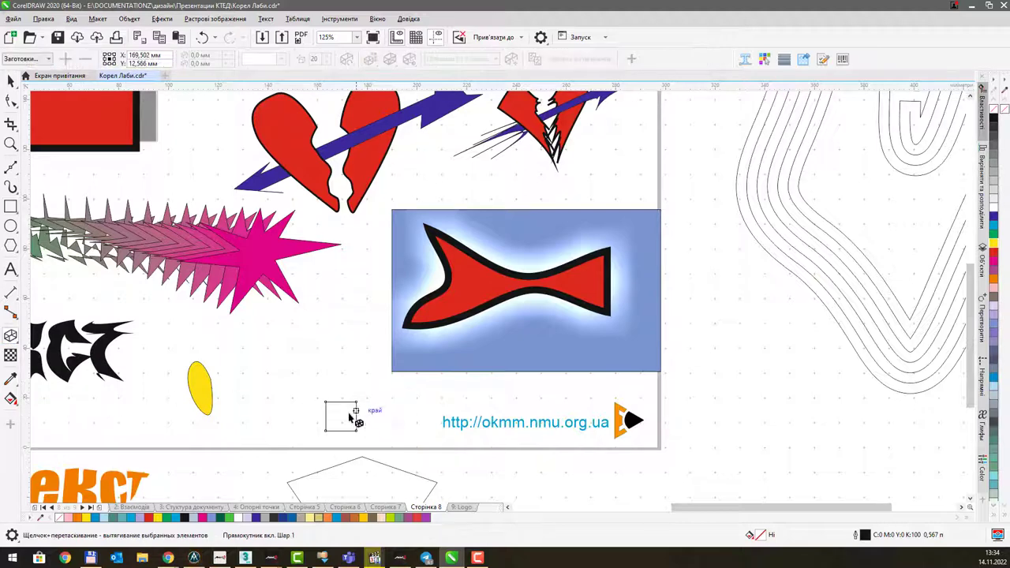
left_click_drag(353, 413, 471, 383)
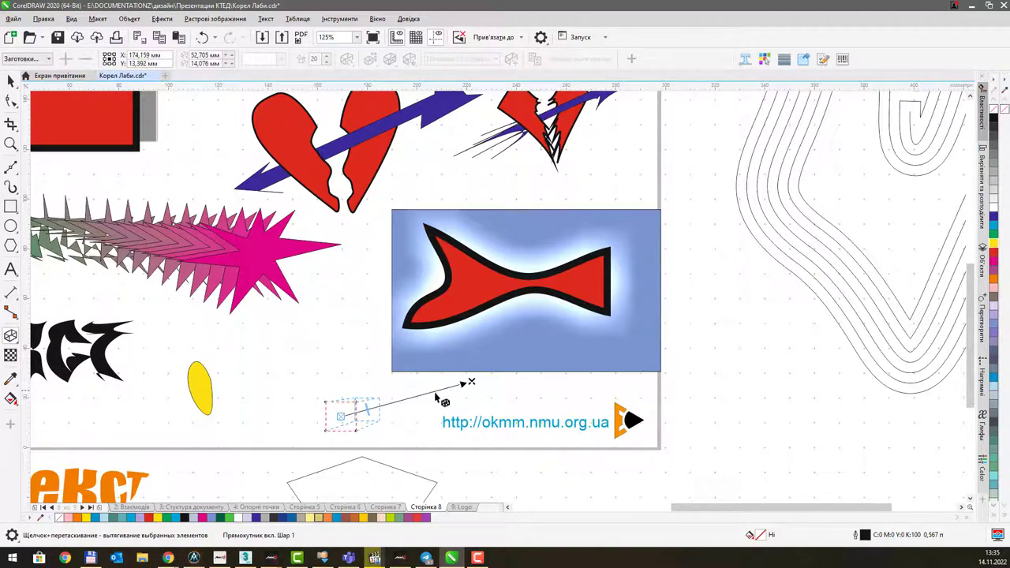
mouse_move(385, 405)
left_mouse_down()
mouse_move(397, 403)
mouse_move(384, 404)
left_mouse_up()
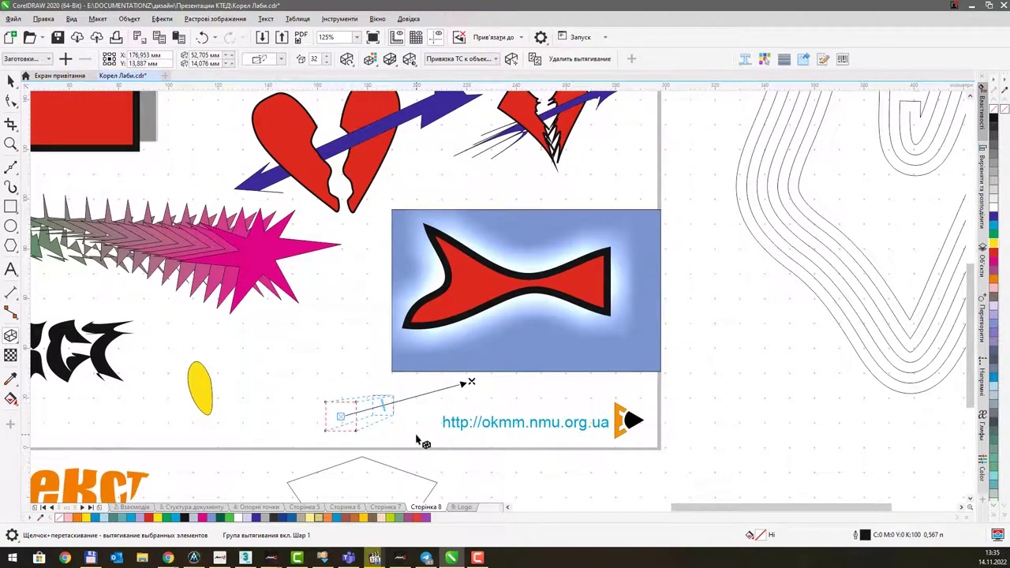
Extrude the yellow oval toward the upper right with the Extrude tool, deepen it to about 69 as a tapering cone, and deselect it.
left_click(204, 386)
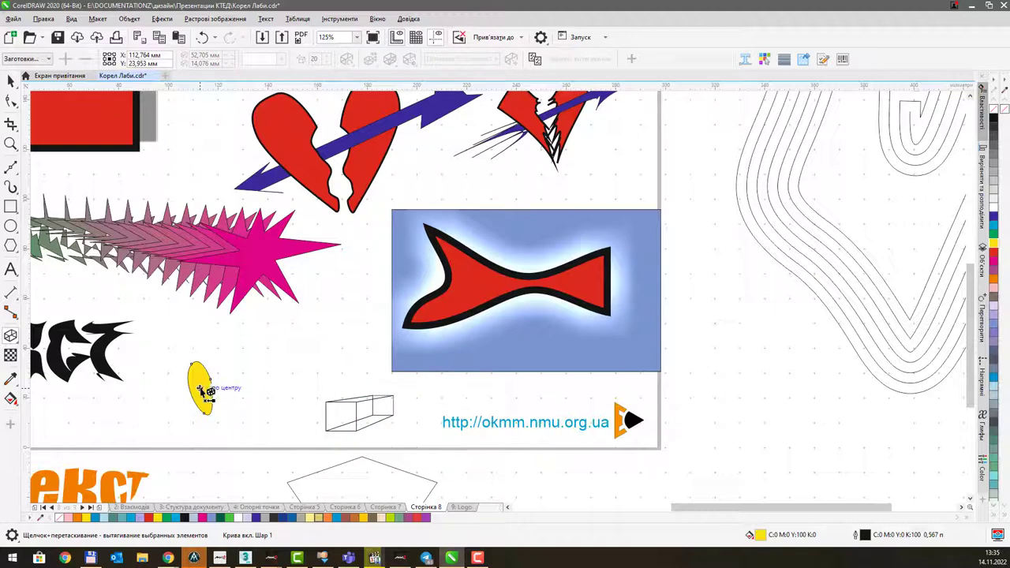
left_click_drag(199, 387, 304, 355)
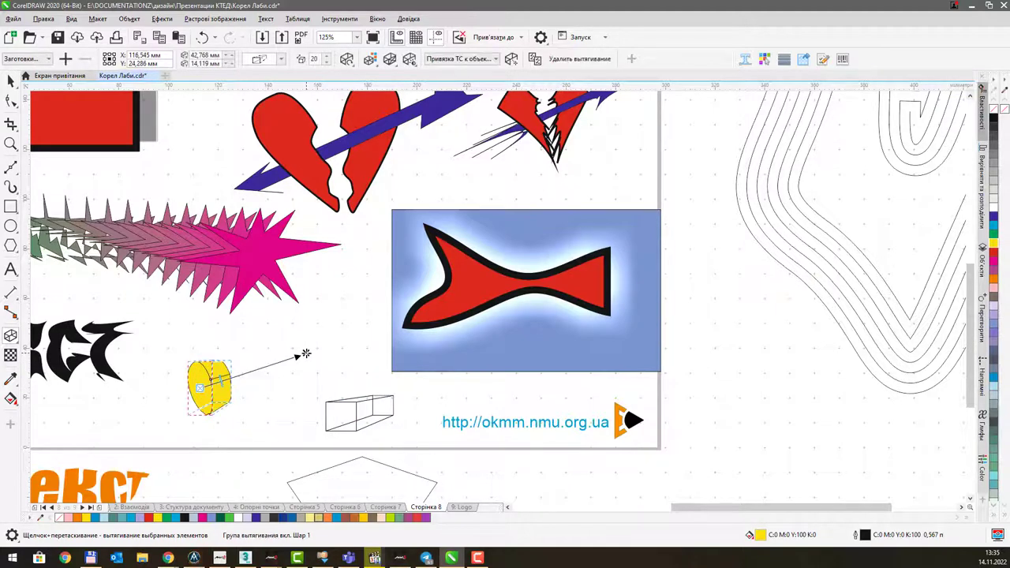
left_click_drag(231, 390, 278, 363)
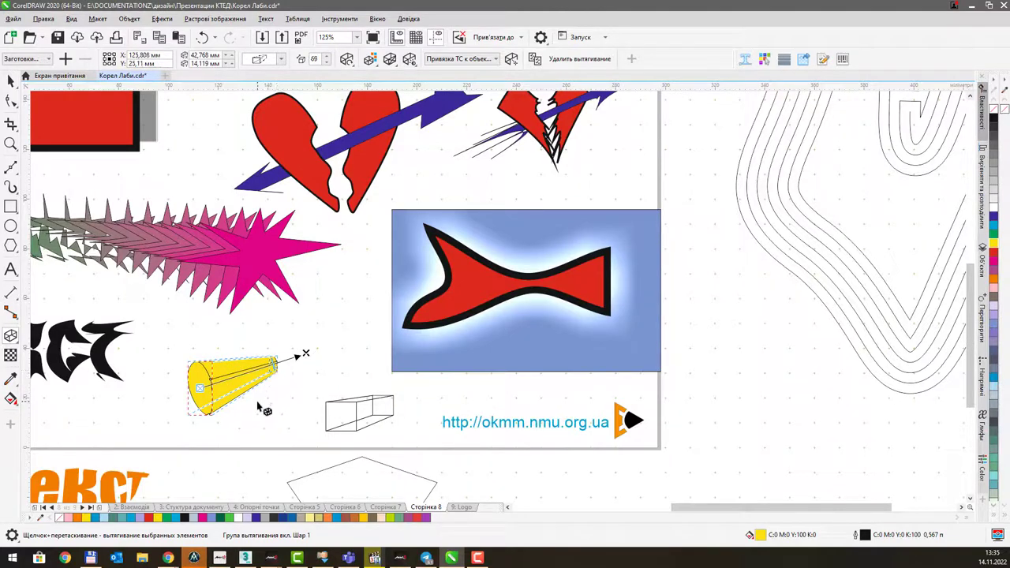
left_click(10, 79)
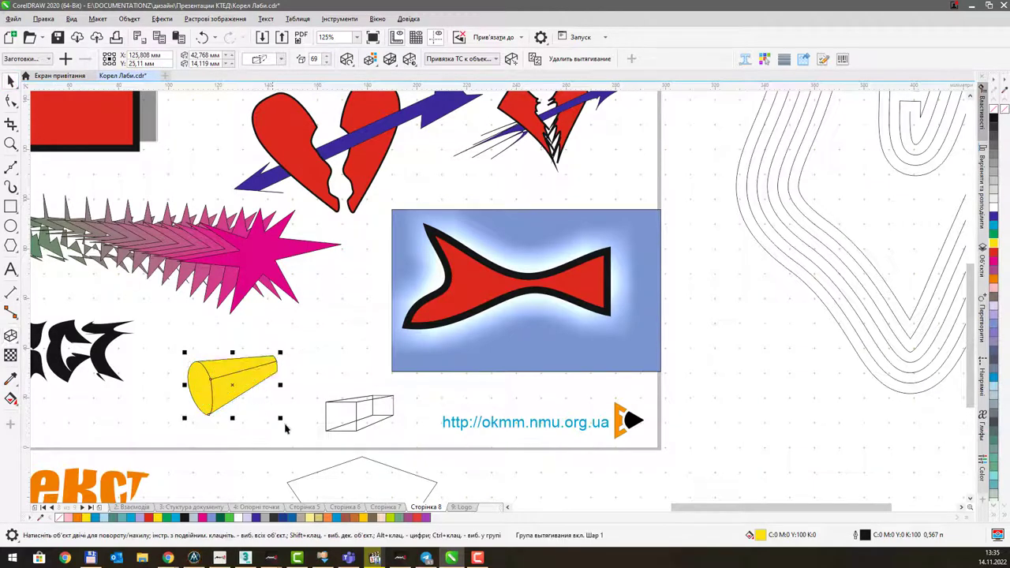
left_click(292, 433)
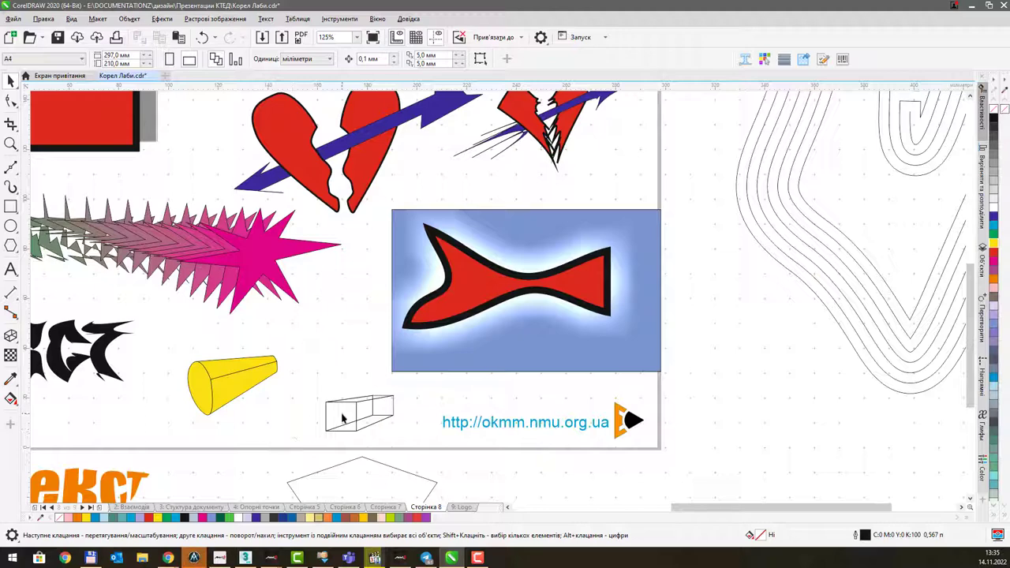
Select the whole yellow extrusion group, and separately its base oval curve.
left_click(238, 366)
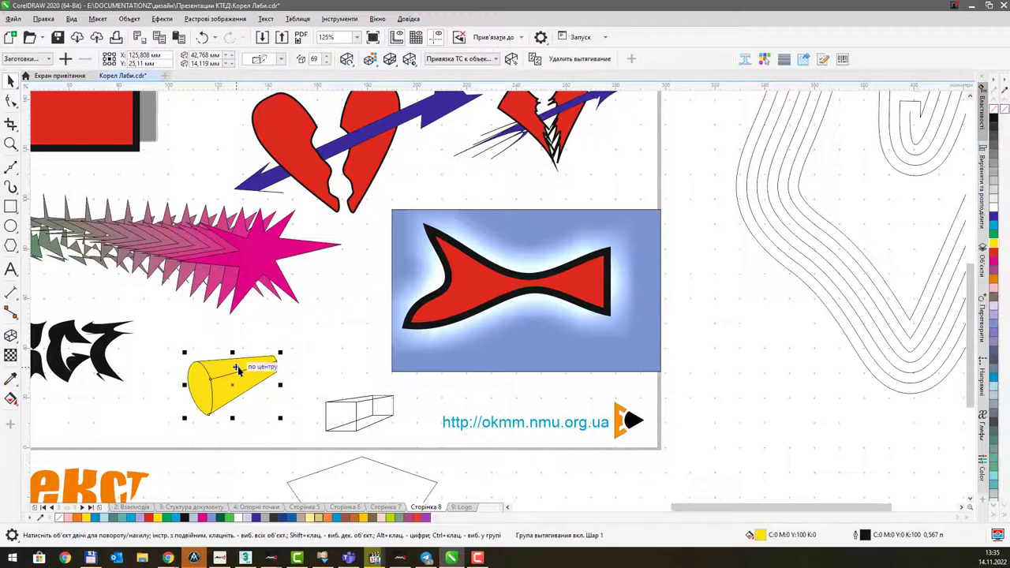
left_click(279, 323)
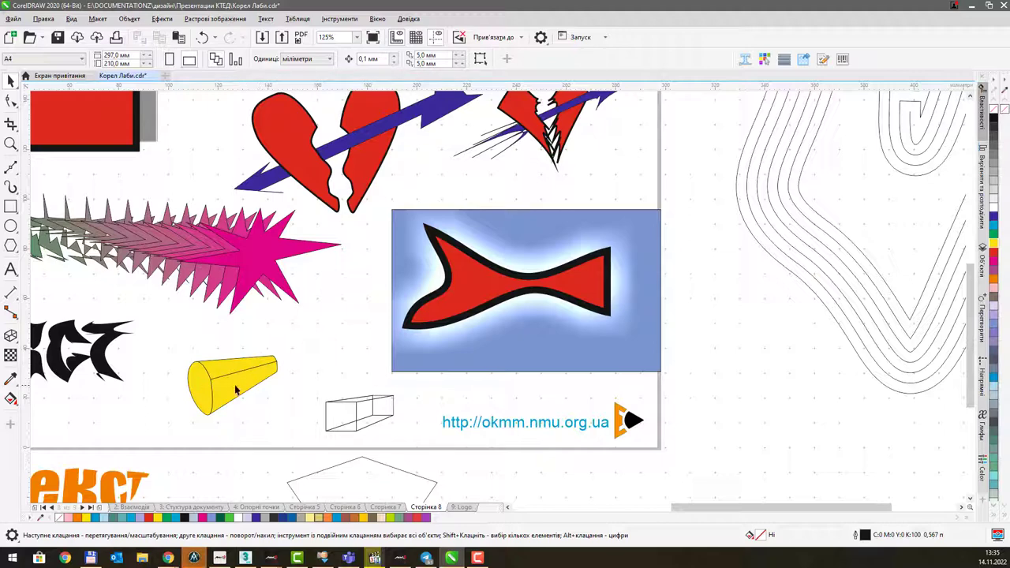
left_click(202, 386)
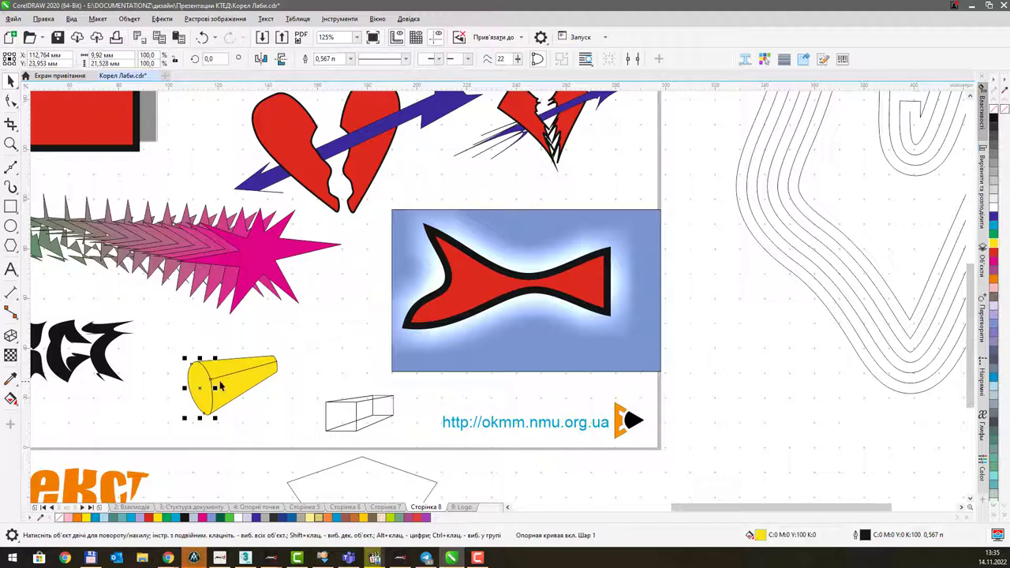
Try an extrusion type widening away from the yellow oval, followed by a parallel type with the oval in front.
left_click(10, 336)
left_click_drag(233, 380, 304, 353)
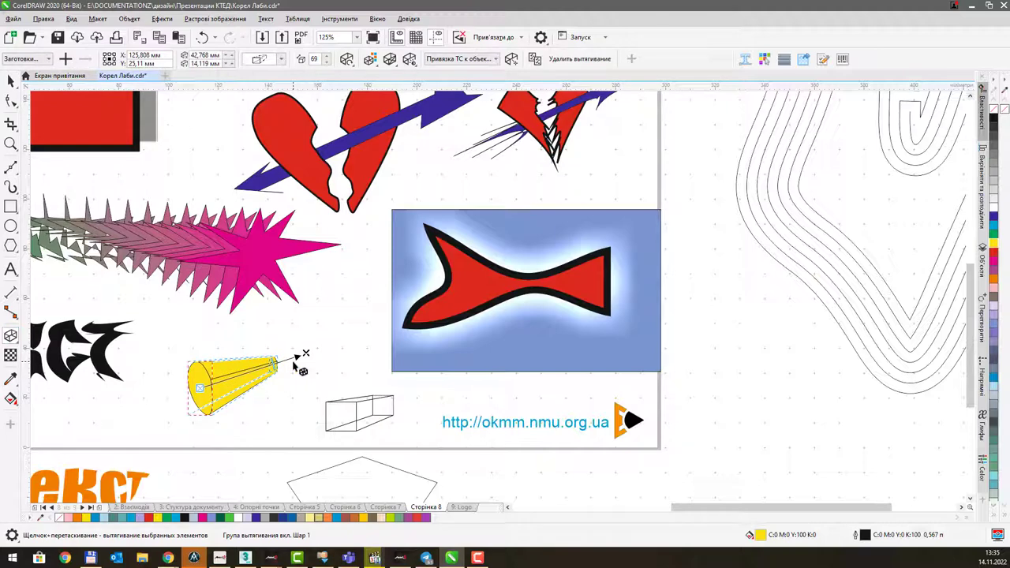
left_click(280, 58)
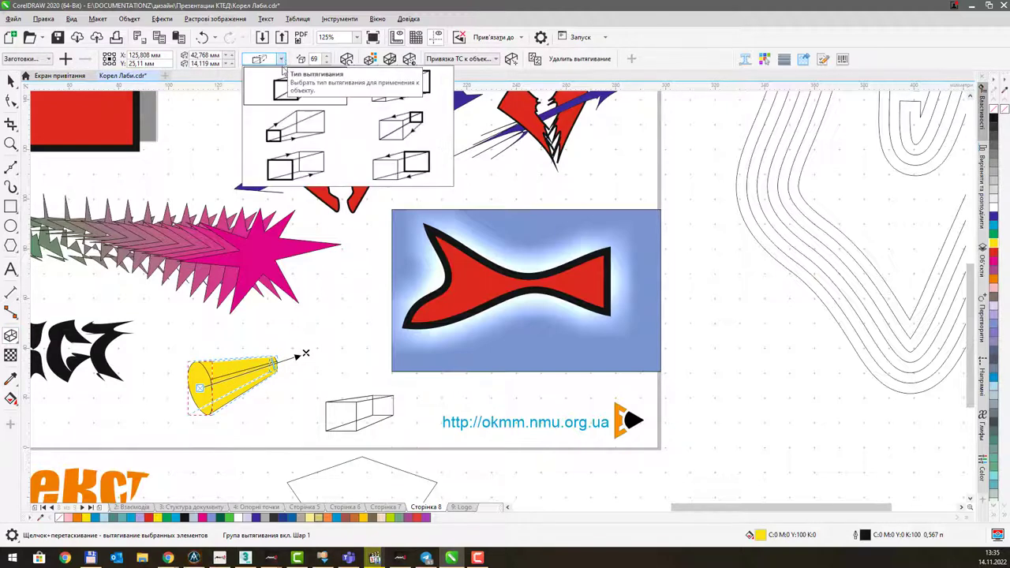
left_click(291, 135)
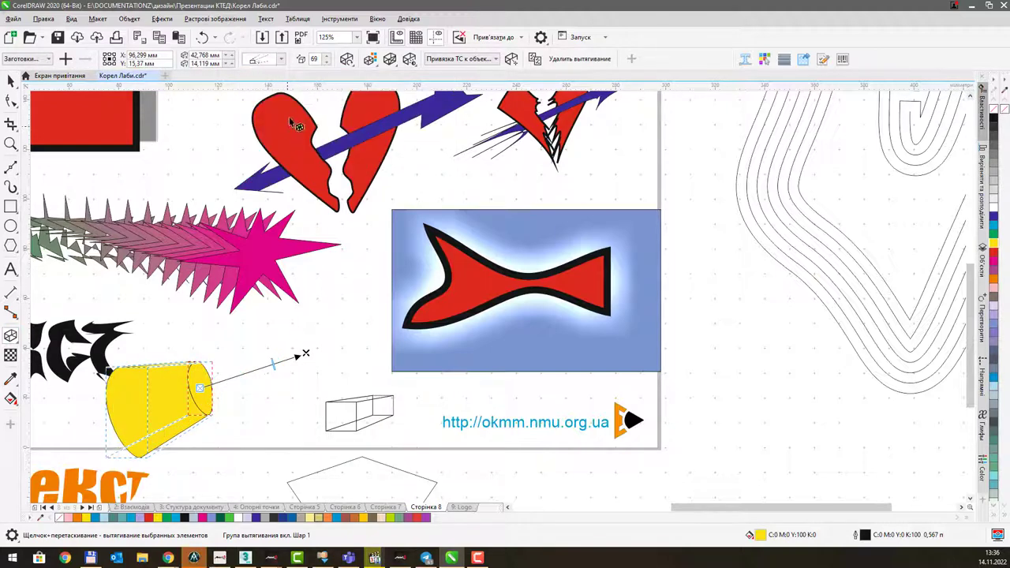
left_click(280, 58)
left_click(316, 166)
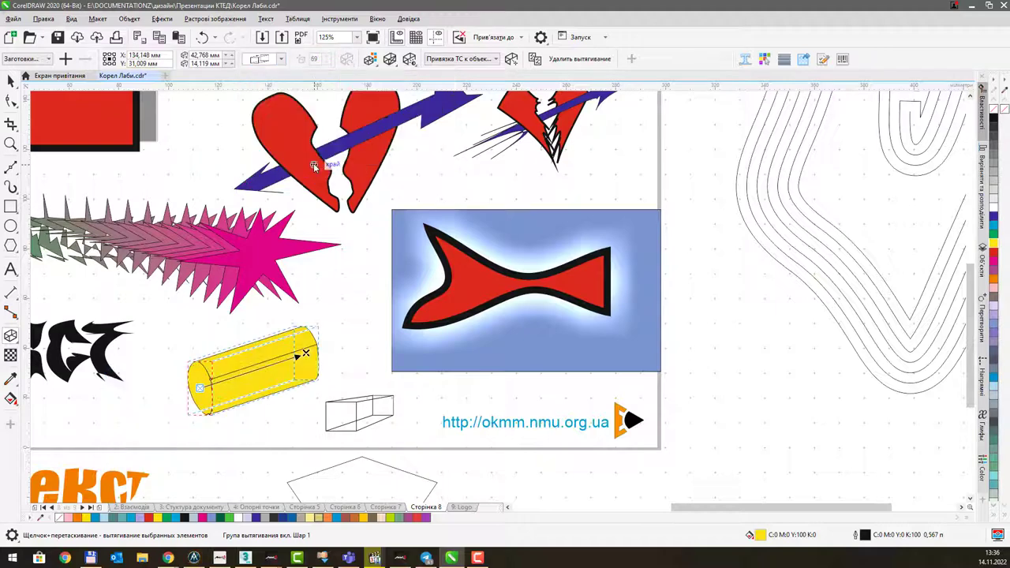
Compare the two parallel extrusion types on the yellow shape, and set the type that widens toward the front.
left_click(281, 62)
left_click(397, 166)
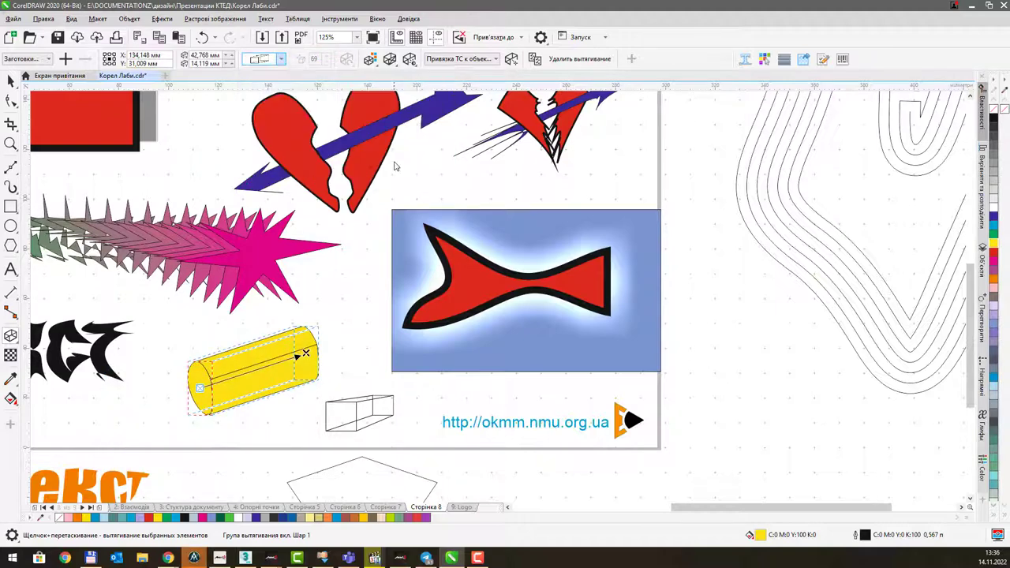
left_click(281, 59)
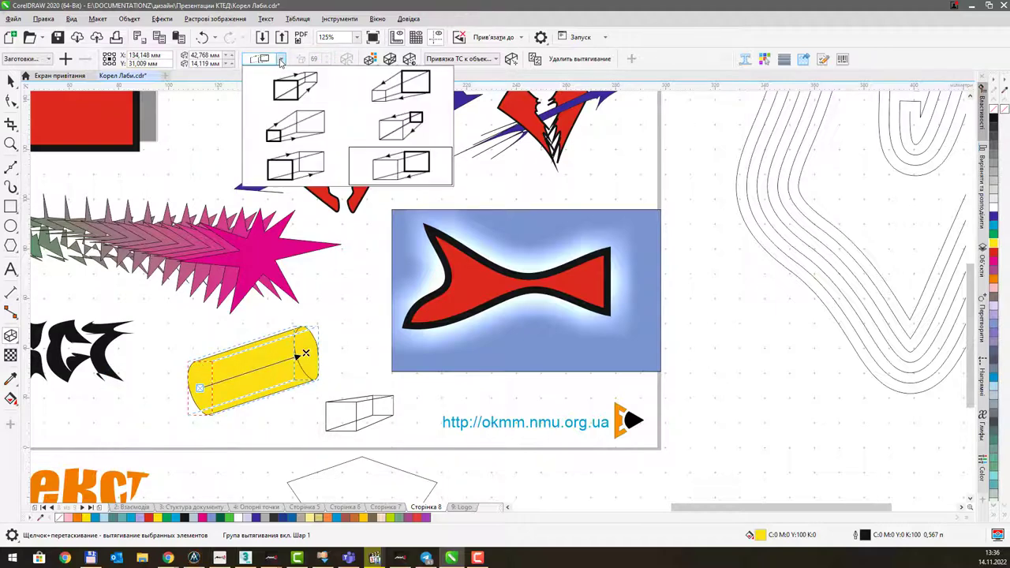
left_click(387, 164)
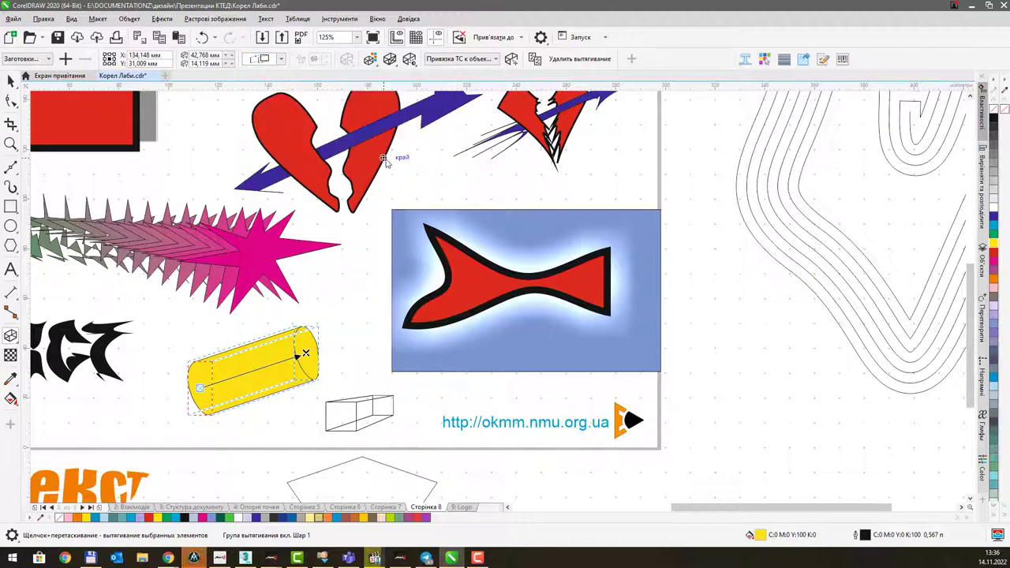
left_click(281, 59)
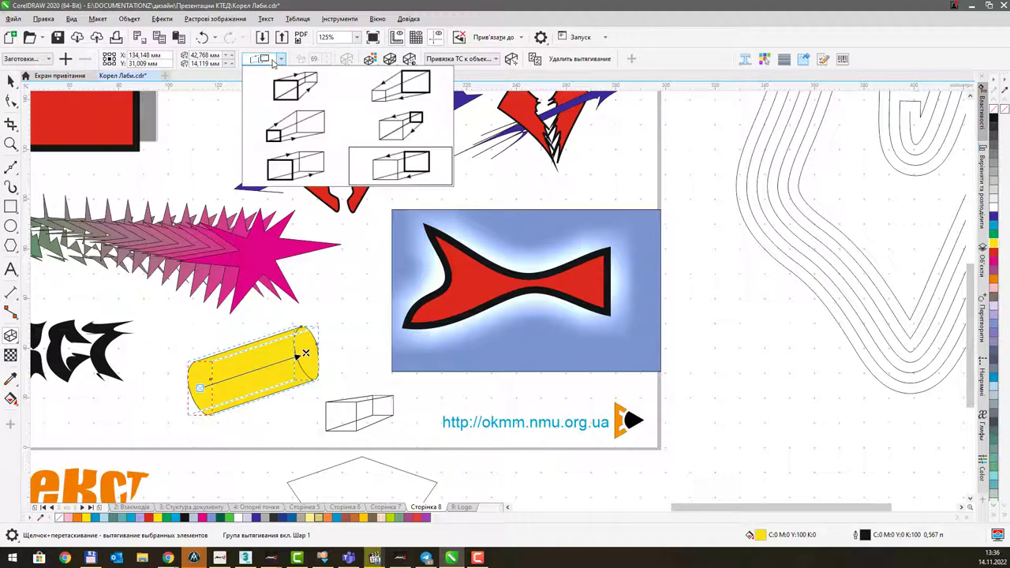
left_click(301, 166)
left_click(281, 59)
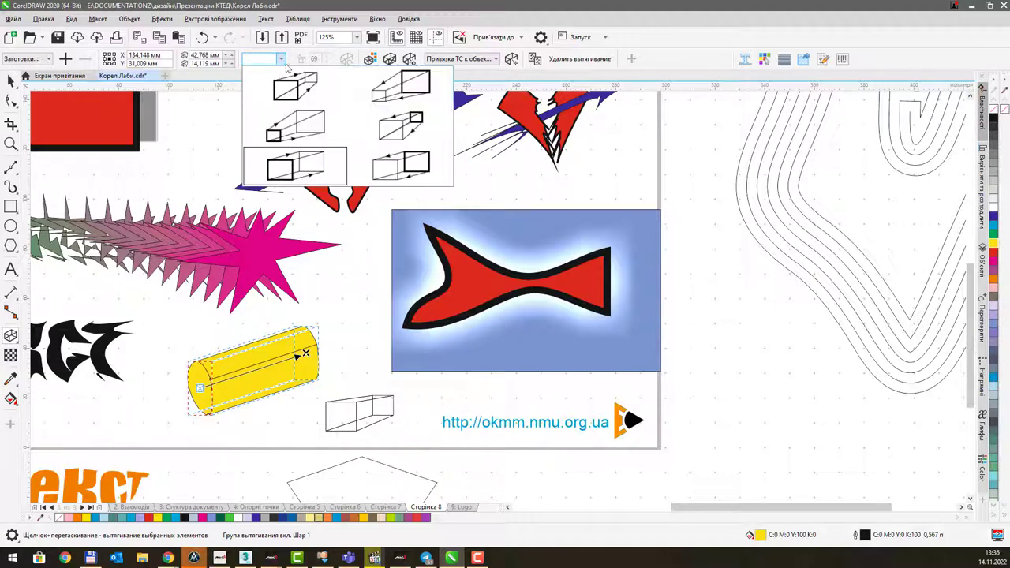
left_click(379, 163)
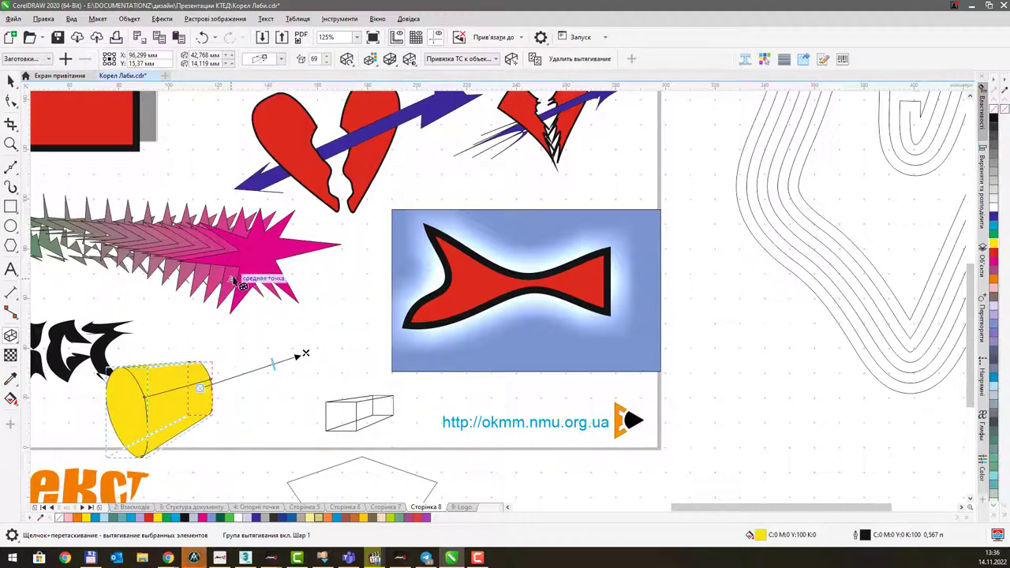
Rotate the yellow extrusion in 3D so it becomes a long diagonal bar running down toward the orange text.
left_click(347, 60)
mouse_move(393, 116)
left_mouse_down()
mouse_move(410, 98)
mouse_move(395, 116)
left_mouse_up()
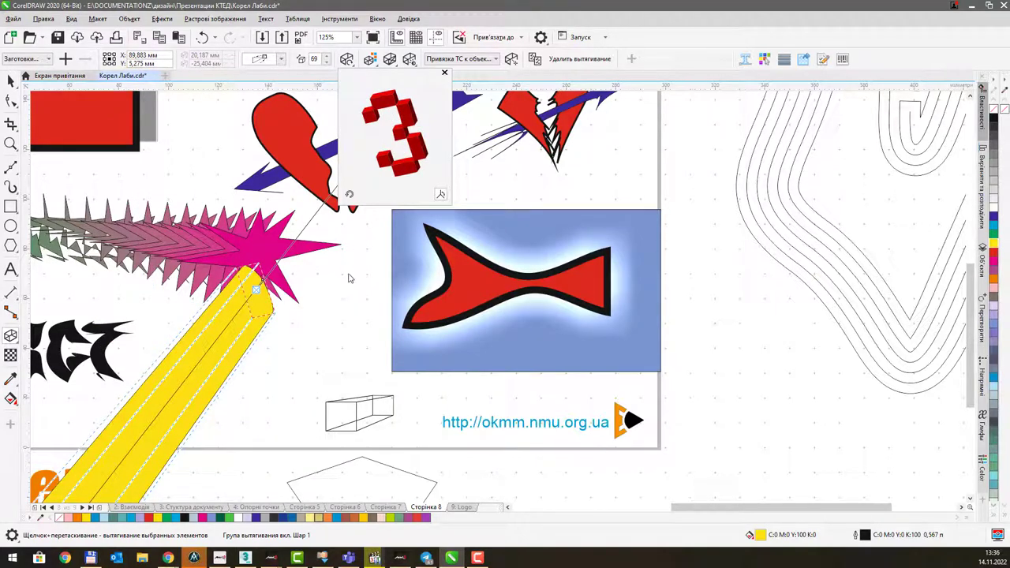
scroll(355, 258, "down", 3)
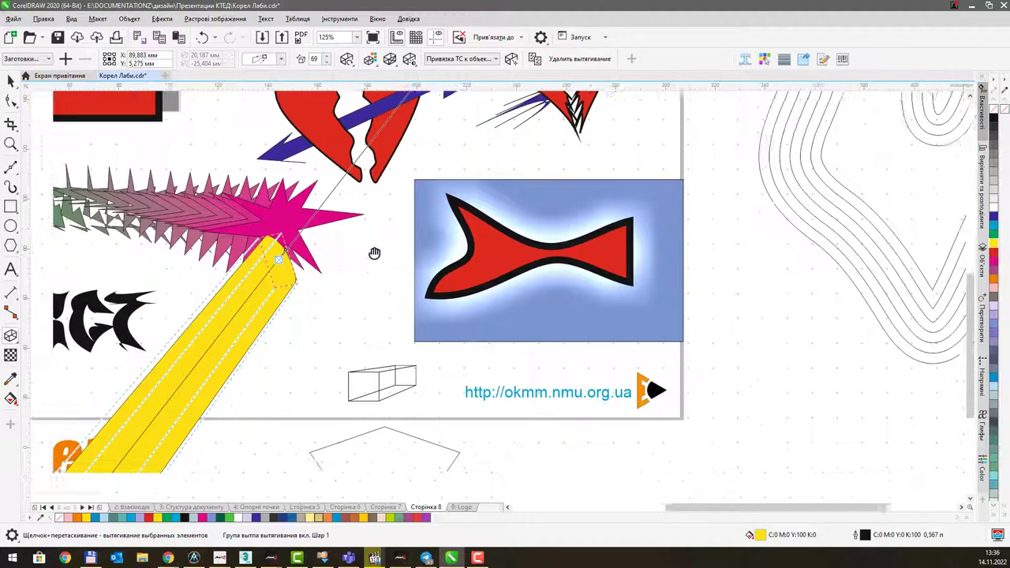
left_click_drag(371, 253, 360, 305)
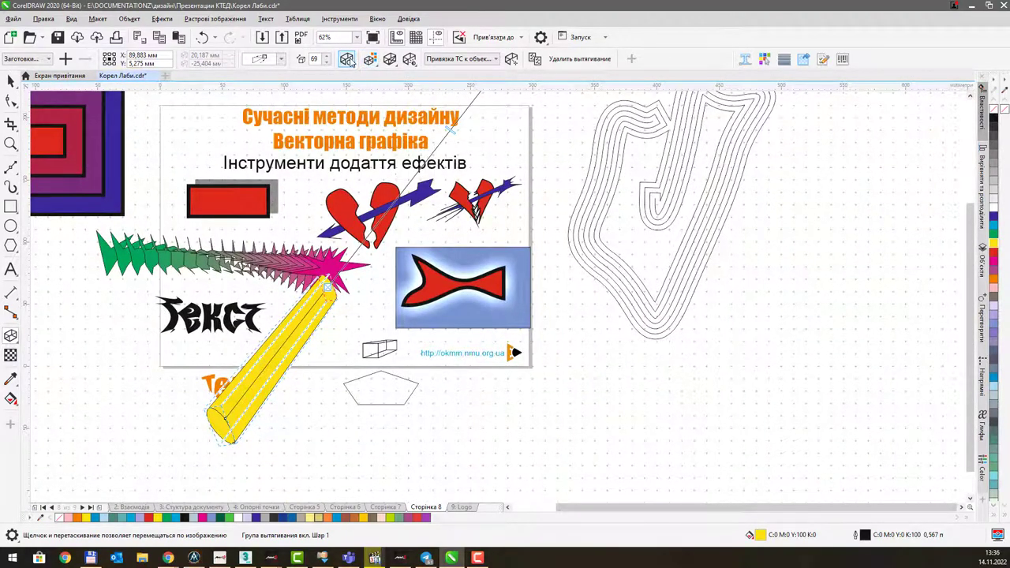
left_click(346, 58)
left_click_drag(383, 116, 412, 116)
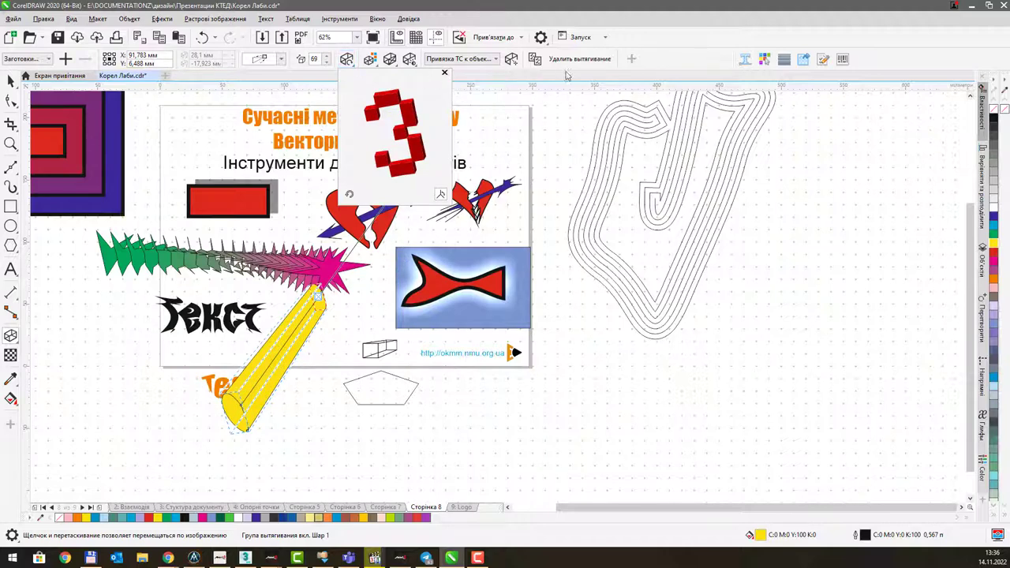
left_click(676, 49)
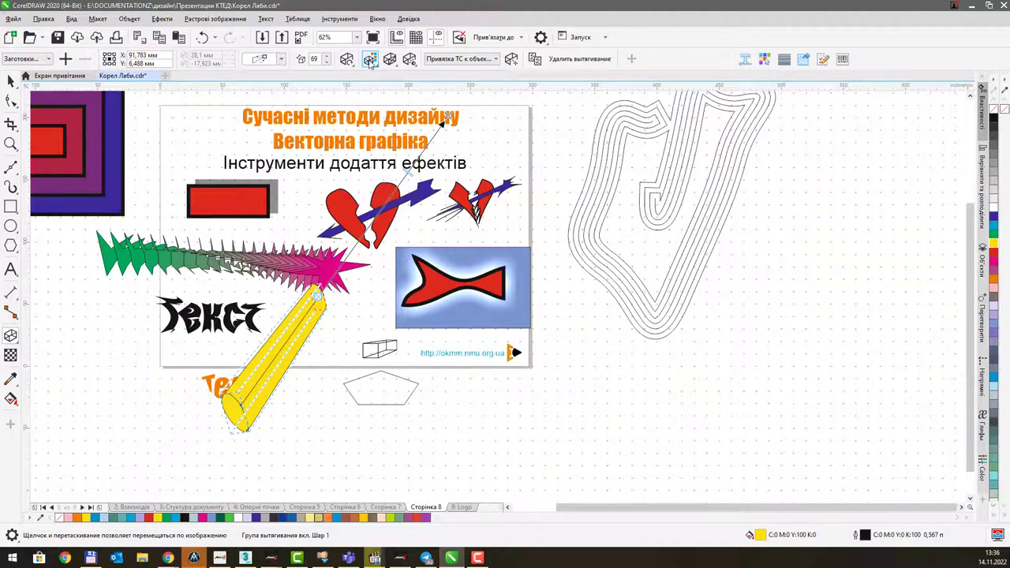
Give the extrusion a solid orange colour of C0 M58 Y100 K0.
left_click(370, 59)
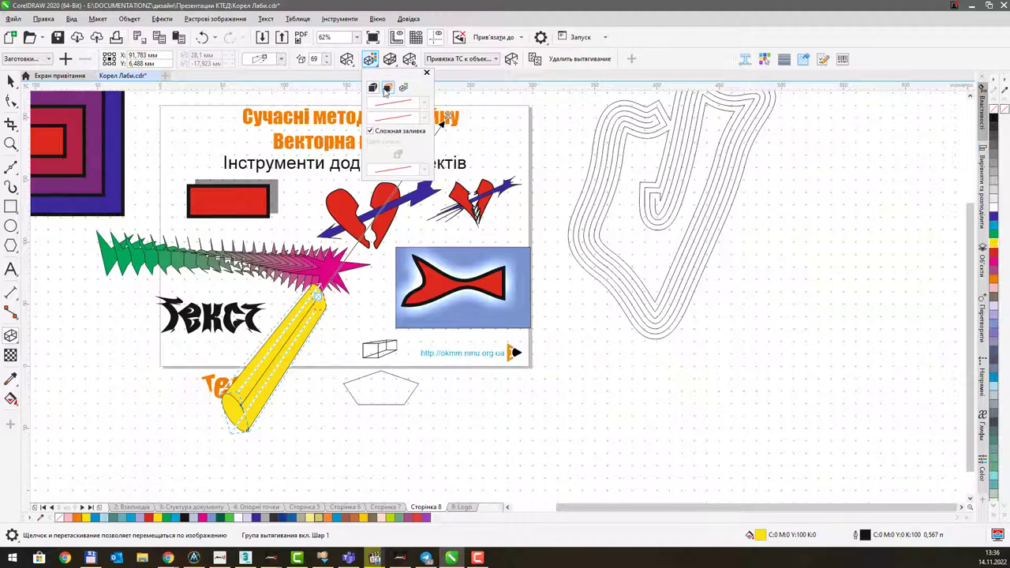
left_click(386, 89)
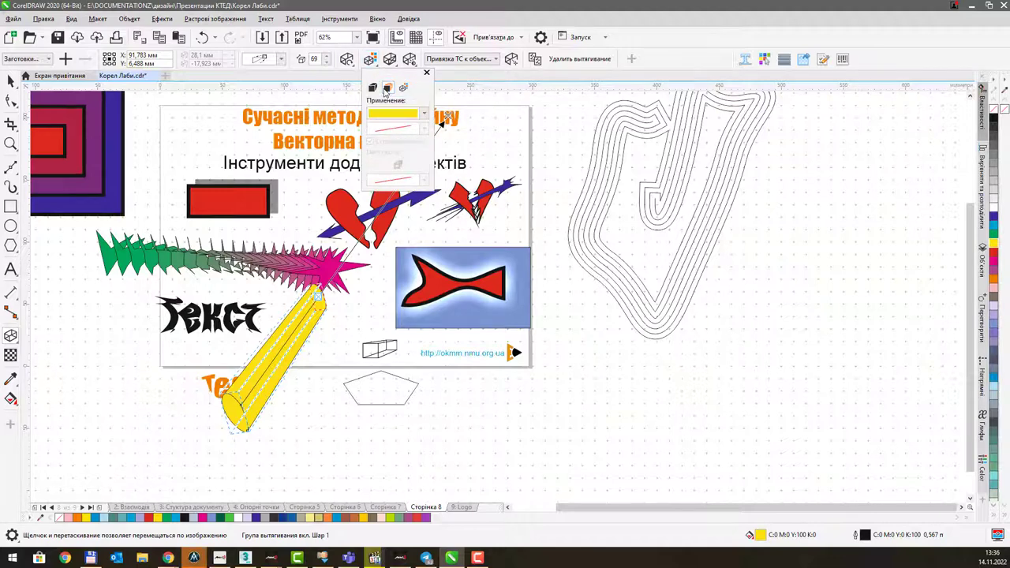
left_click(424, 115)
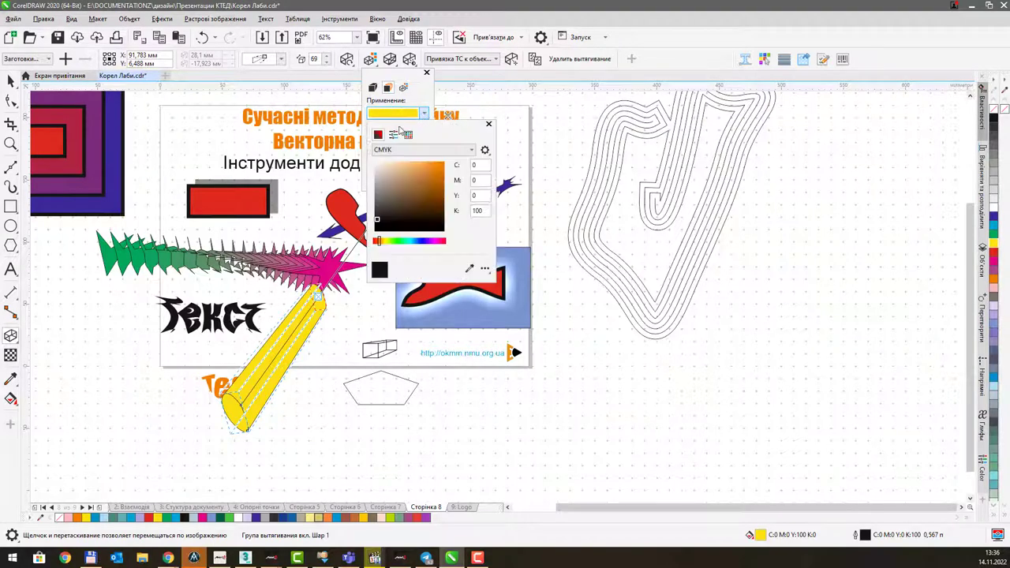
left_click(439, 167)
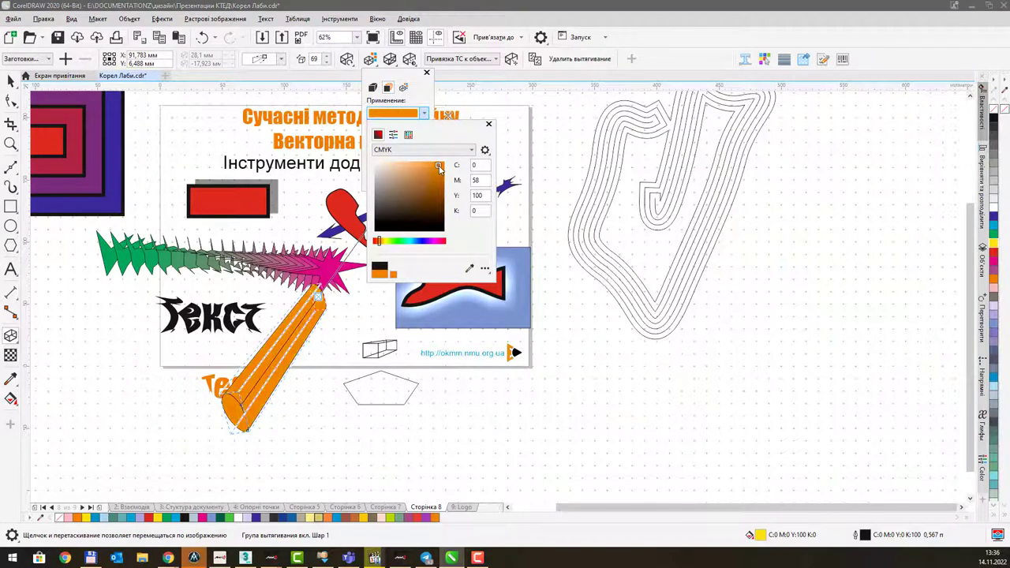
Shade the yellow extrusion with a two-colour gradient from yellow to a greyish beige of C22 M22 Y28 K5.
left_click(403, 87)
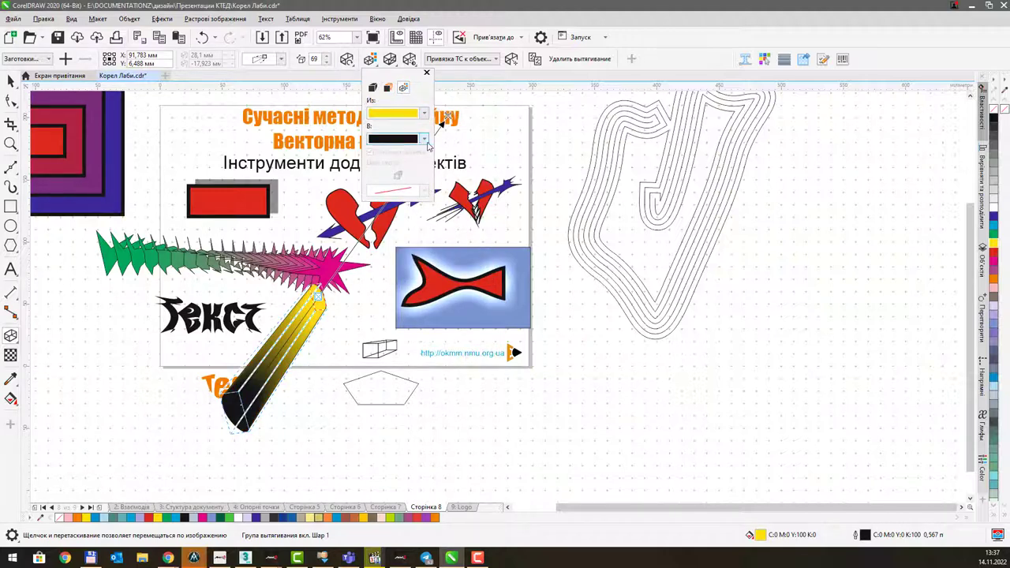
left_click(424, 140)
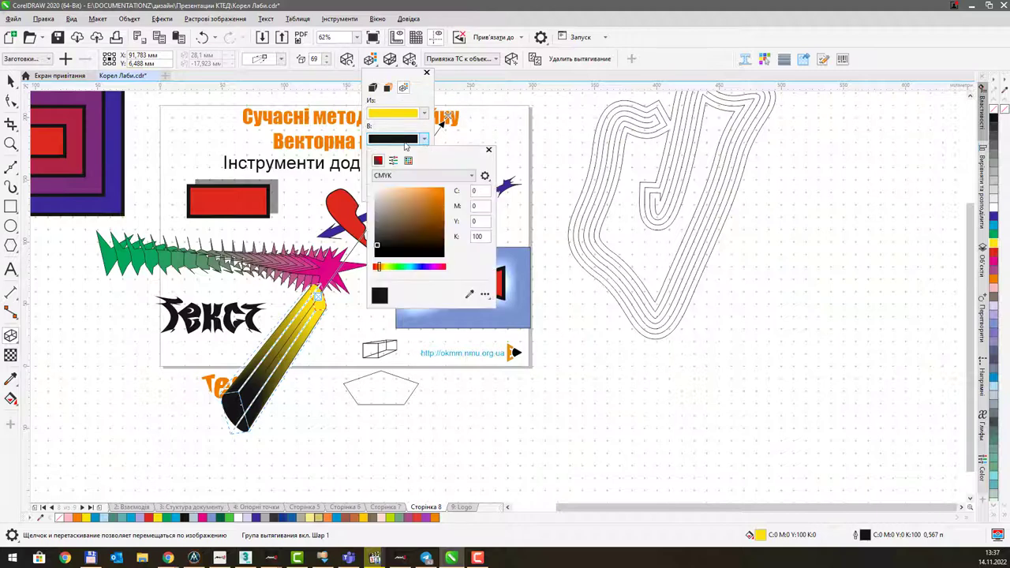
left_click(383, 196)
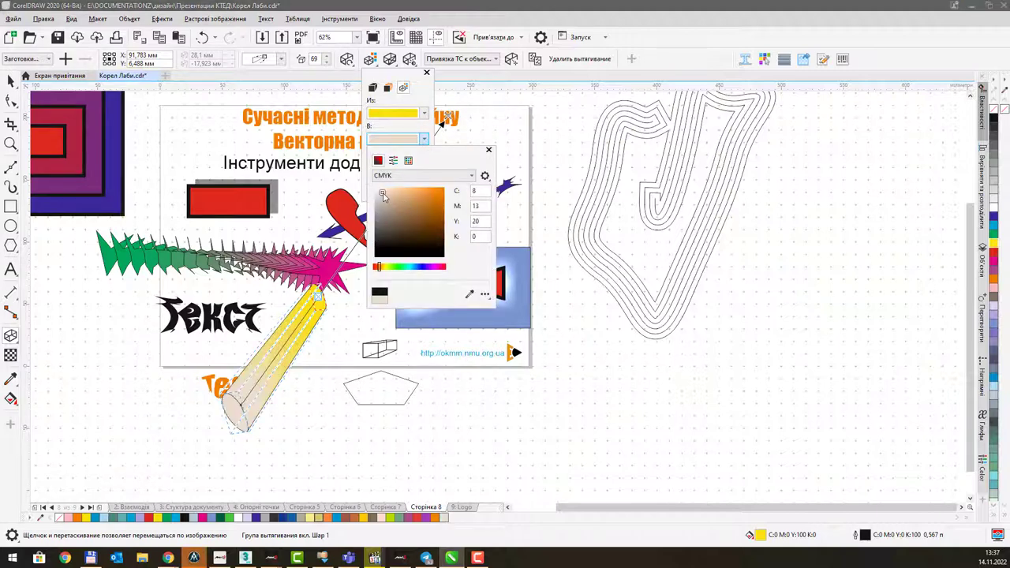
left_click(382, 201)
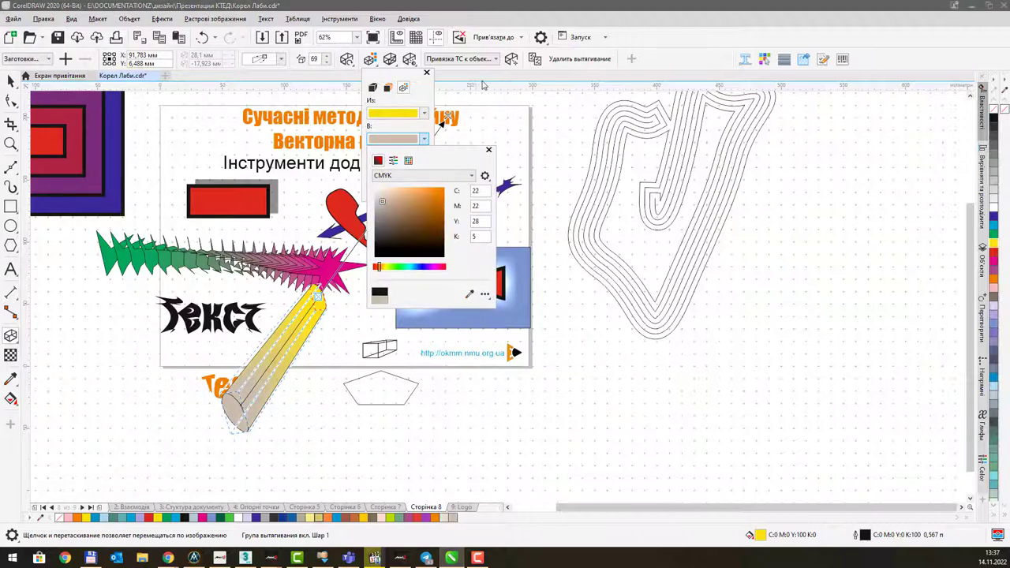
left_click(451, 93)
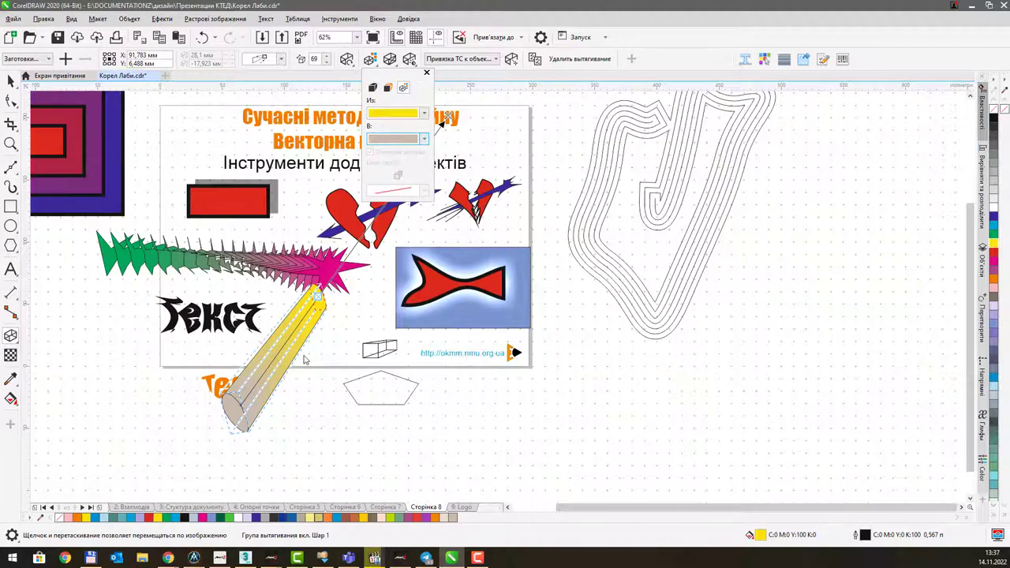
left_click(426, 73)
Turn on the bevel for the yellow extrusion and try to adjust its bevel shape interactively.
scroll(285, 372, "up", 2)
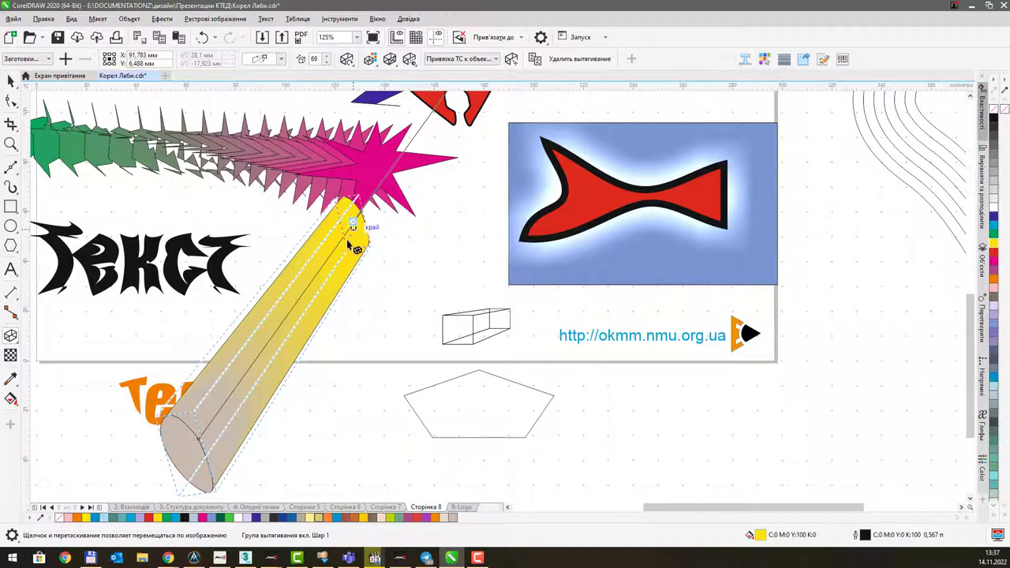
left_click(391, 60)
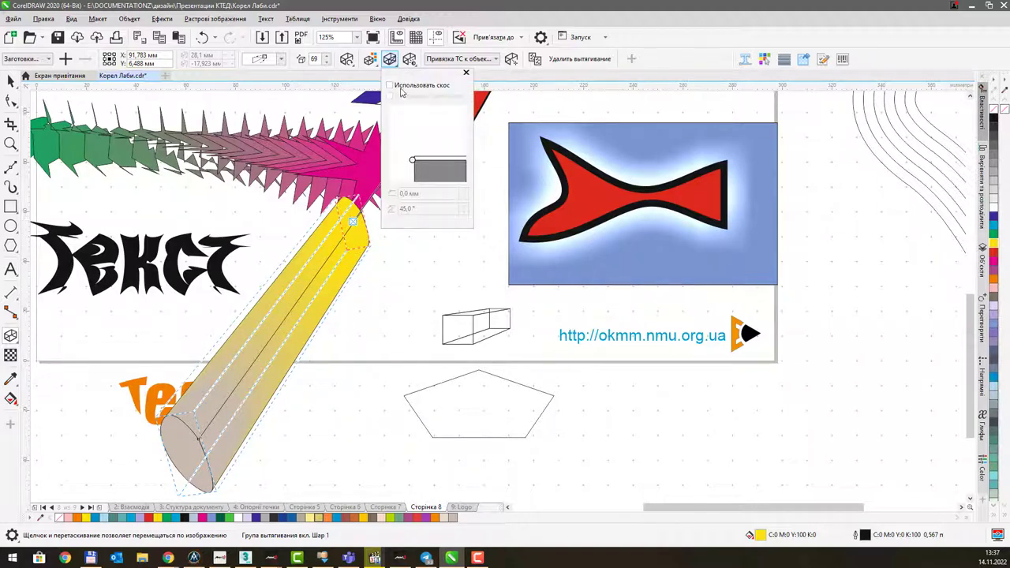
left_click(398, 86)
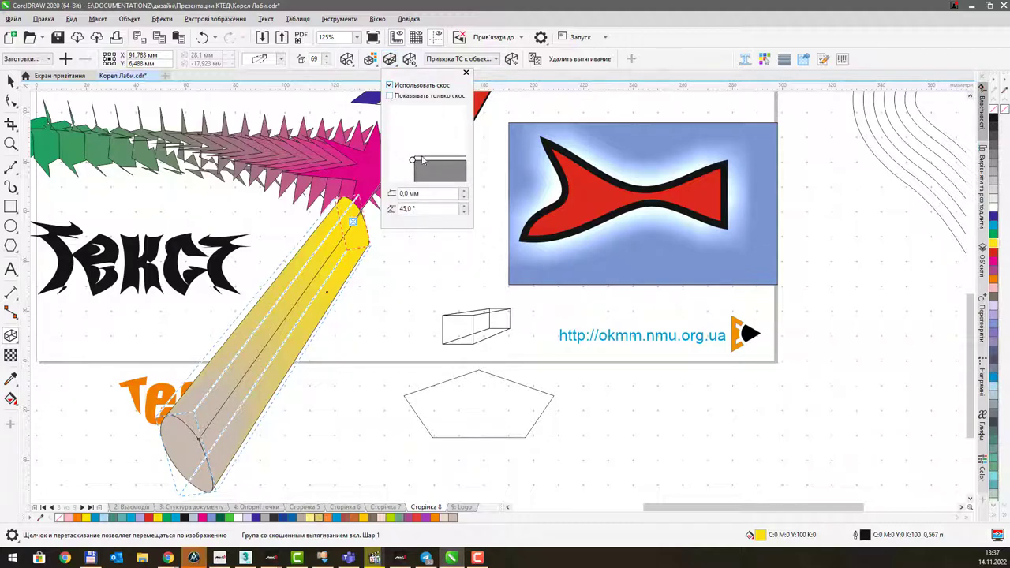
left_click_drag(412, 161, 433, 154)
left_click(613, 102)
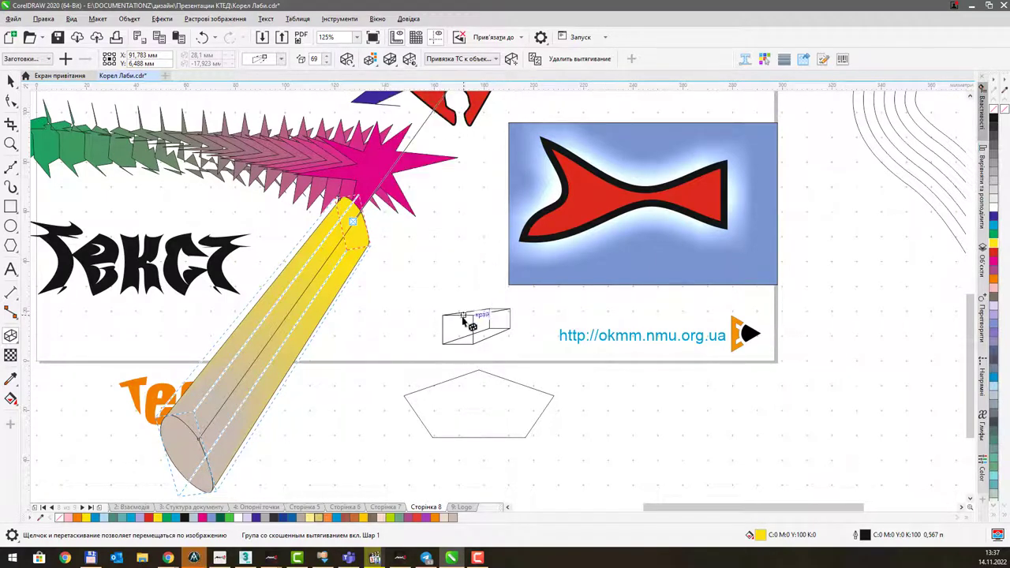
Fill the small wireframe extruded box beside the web address with orange C0 M60 Y100 K0.
left_click(10, 81)
left_click(476, 322)
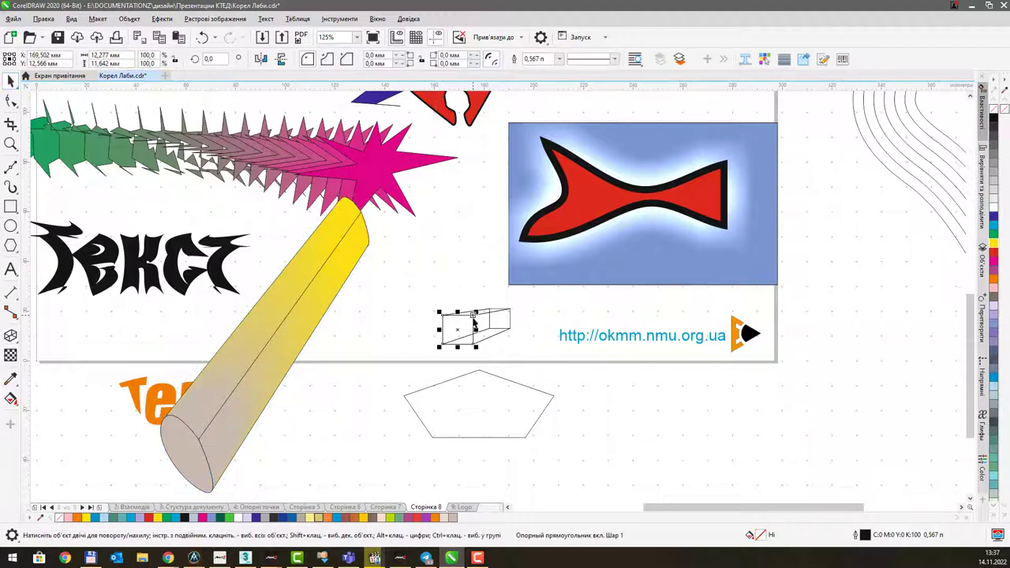
left_click(10, 335)
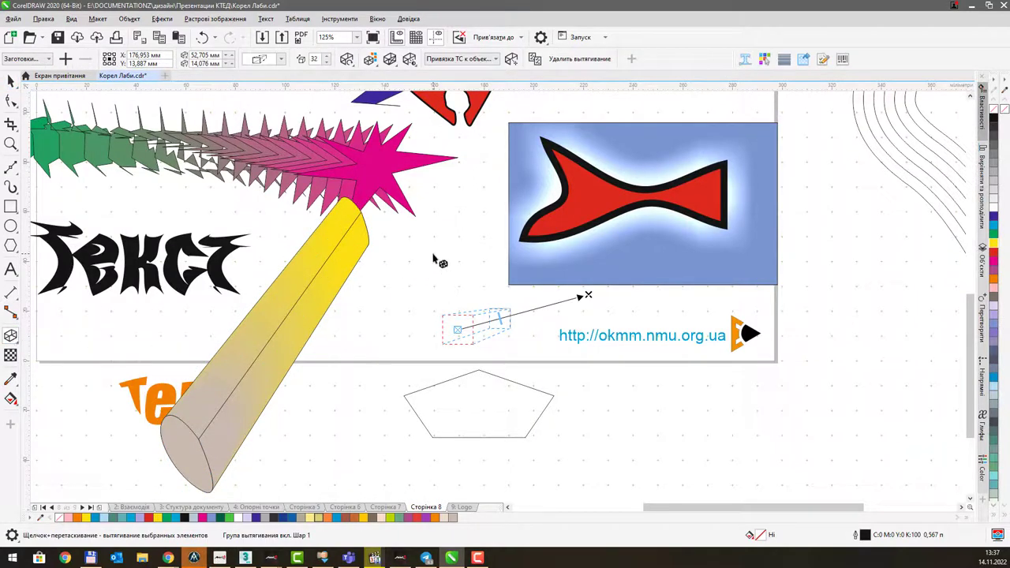
left_click_drag(442, 258, 342, 310)
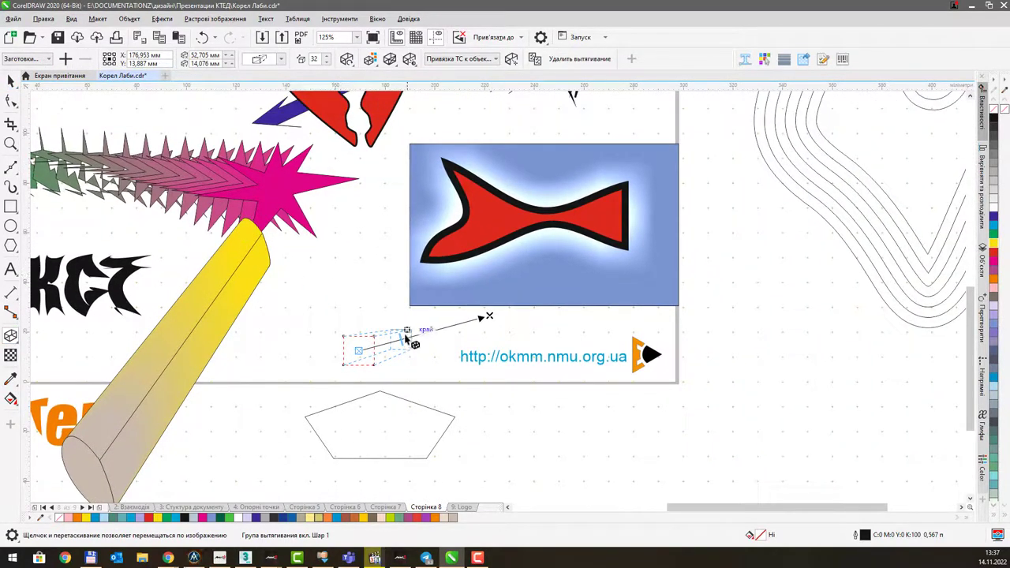
left_click(992, 278)
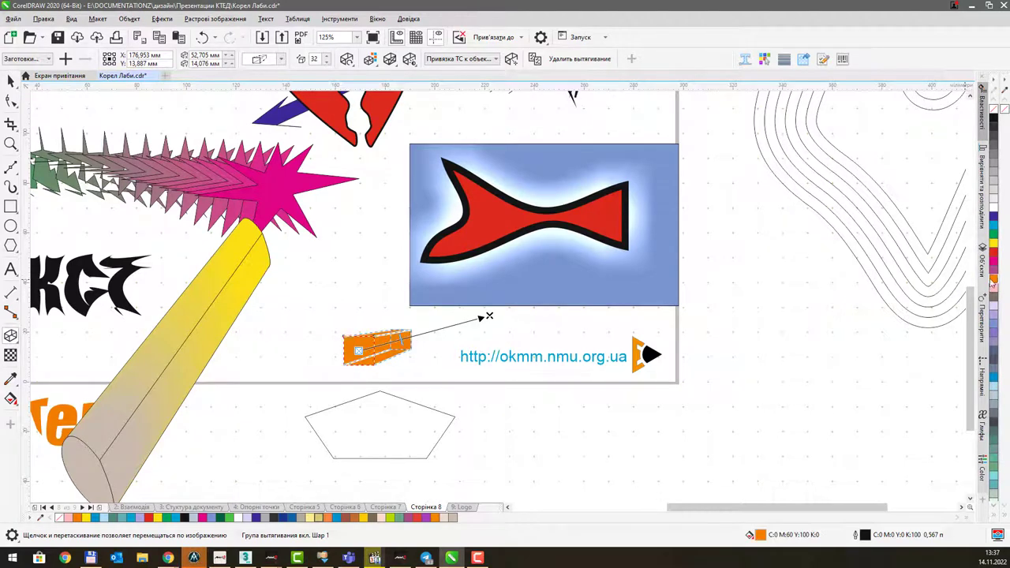
Bevel the orange box's extrusion, try the bevel-only display, and set a bevel of 0.225 mm depth at 88.4°.
scroll(381, 332, "up", 1)
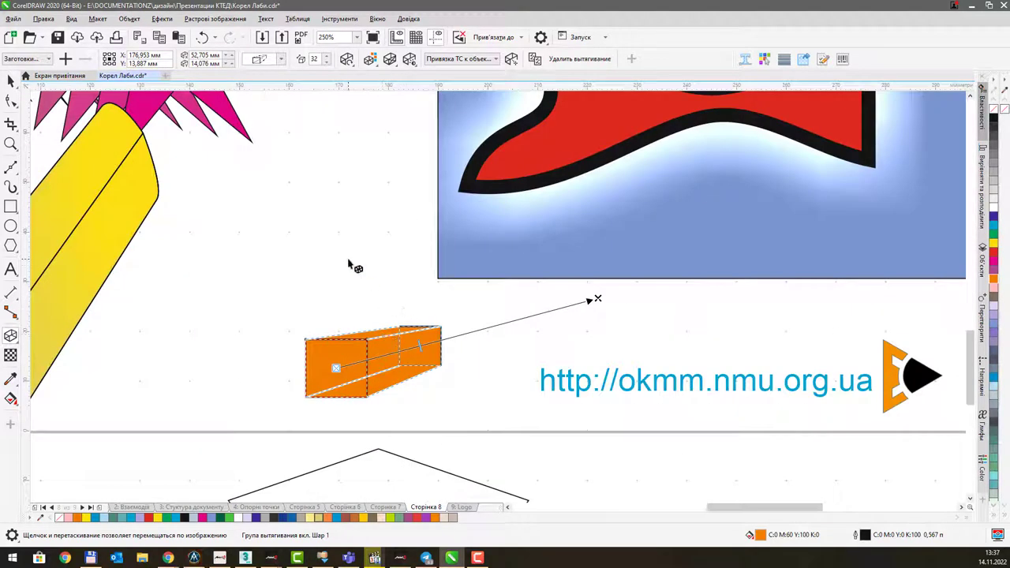
left_click(390, 60)
left_click(390, 85)
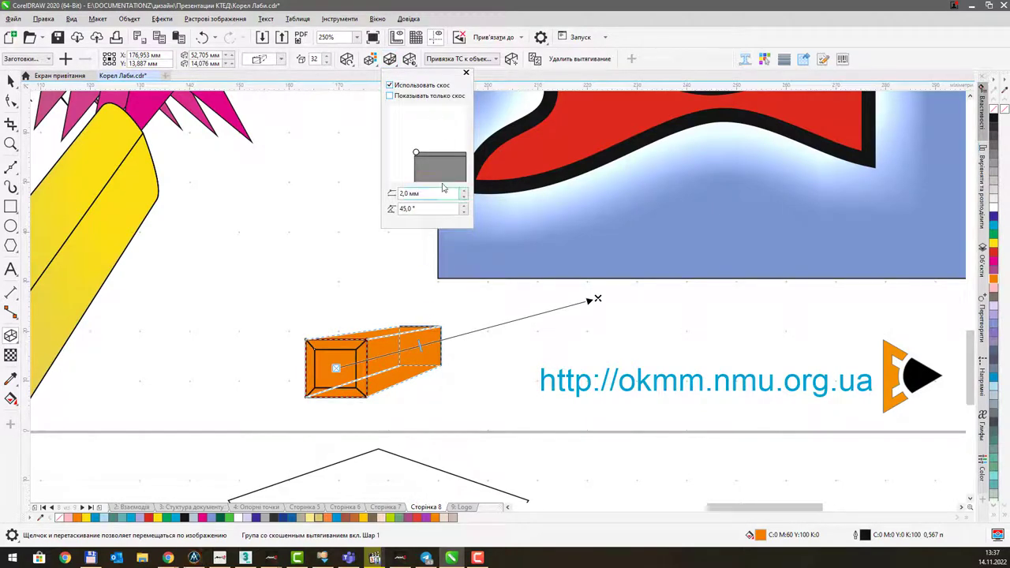
left_click_drag(416, 154, 415, 116)
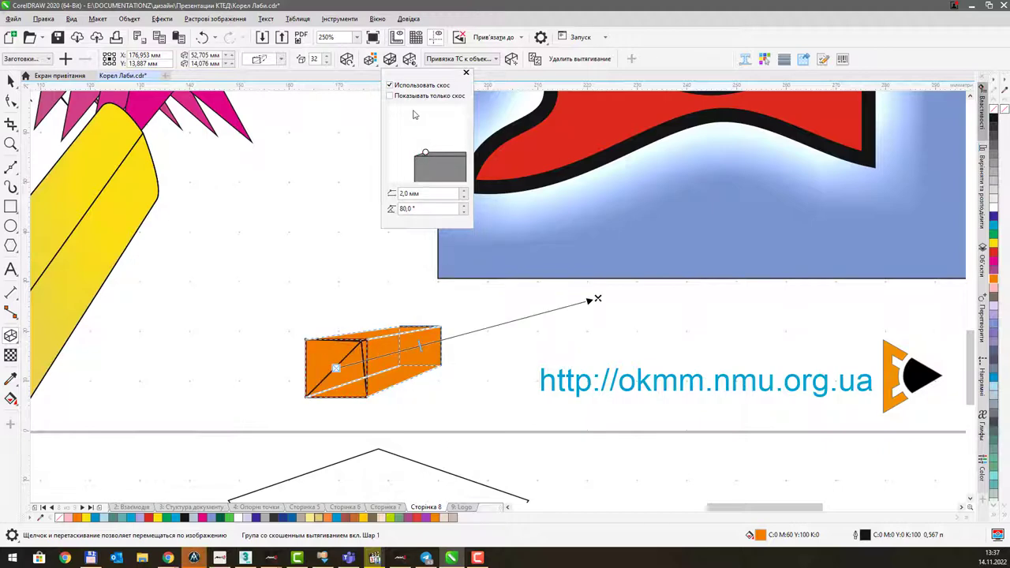
left_click(409, 96)
left_click(410, 97)
mouse_move(425, 154)
left_mouse_down()
mouse_move(426, 126)
mouse_move(416, 124)
mouse_move(409, 172)
mouse_move(432, 172)
mouse_move(422, 156)
left_mouse_up()
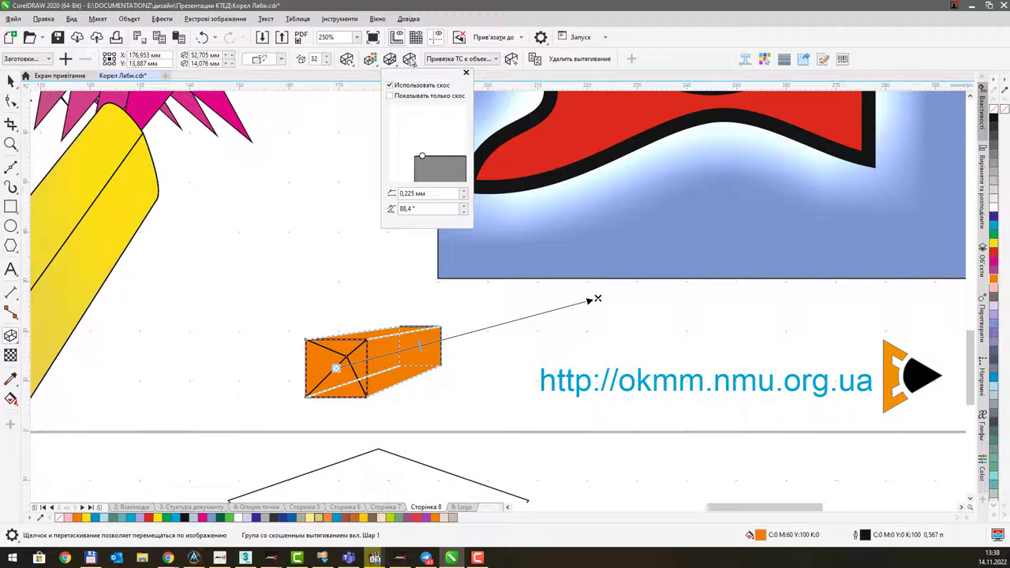
Light the orange box with three light sources at intensities of 100, 6 and 25.
left_click(409, 59)
left_click(408, 59)
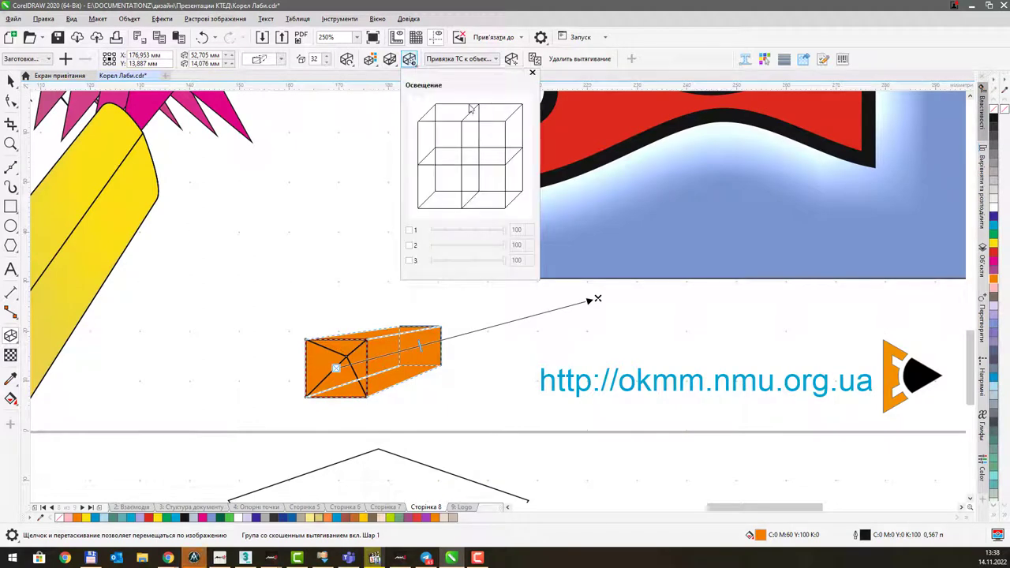
left_click(410, 230)
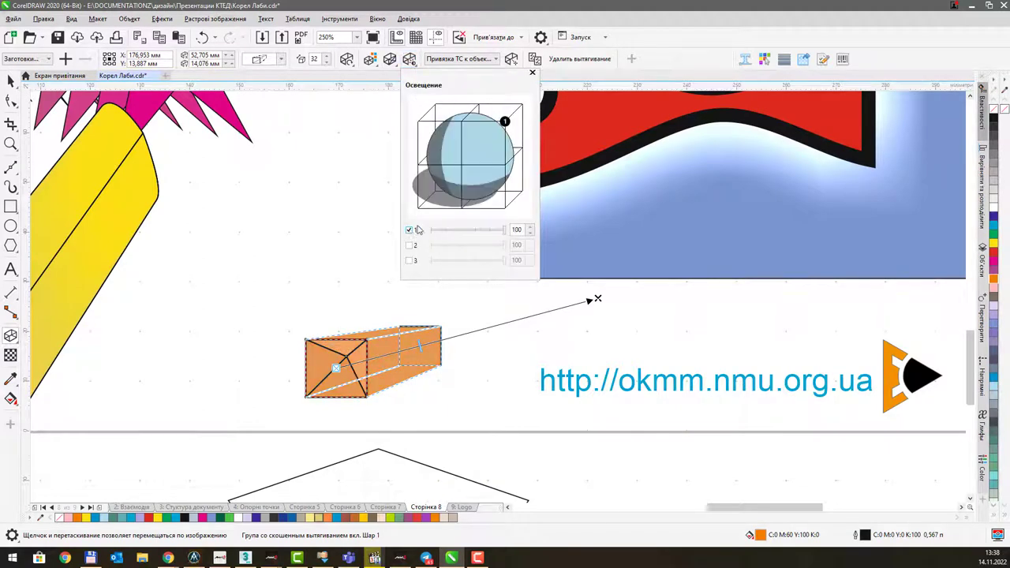
left_click(409, 245)
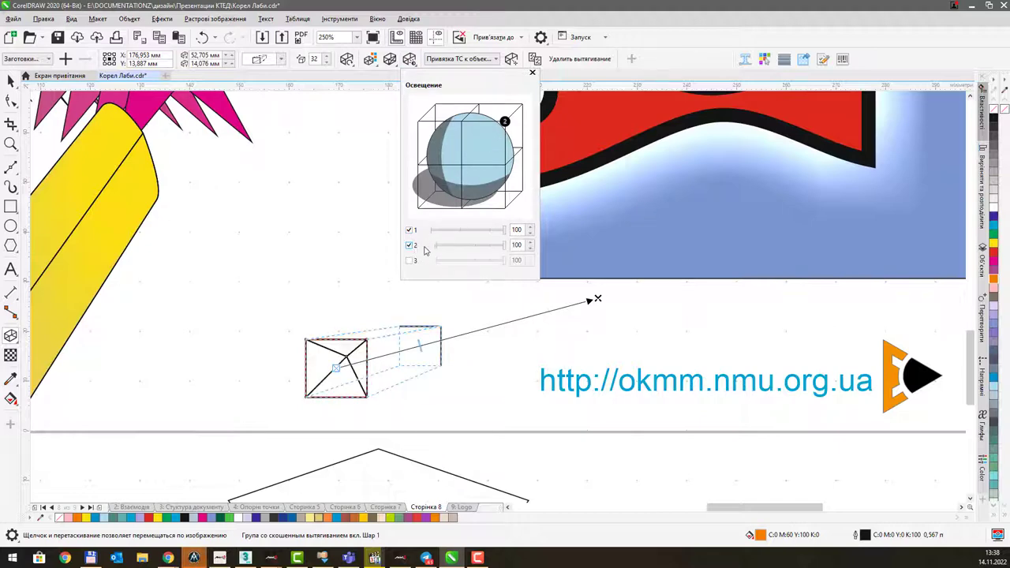
mouse_move(444, 247)
left_mouse_down()
mouse_move(503, 247)
mouse_move(436, 248)
left_mouse_up()
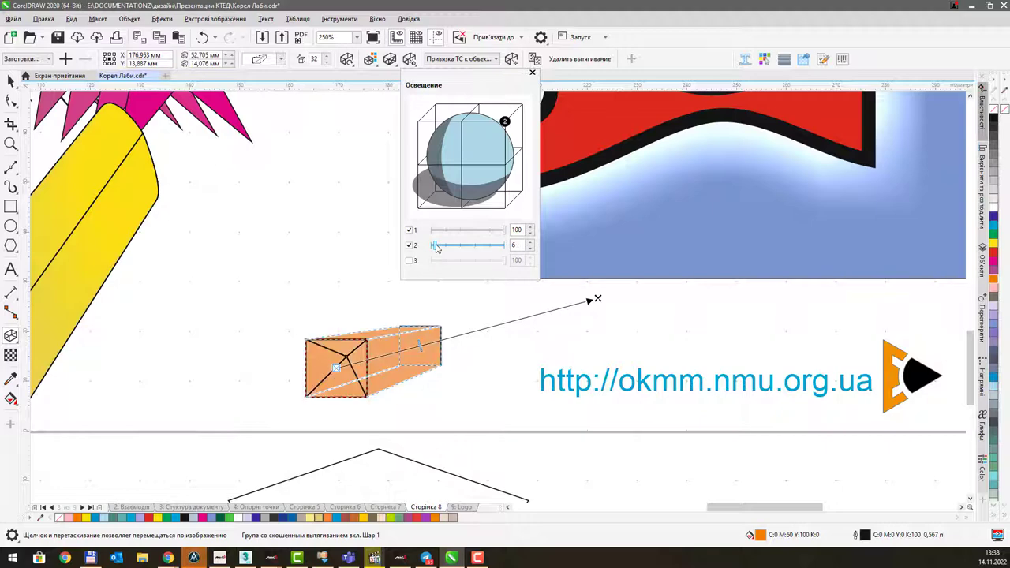
left_click(410, 260)
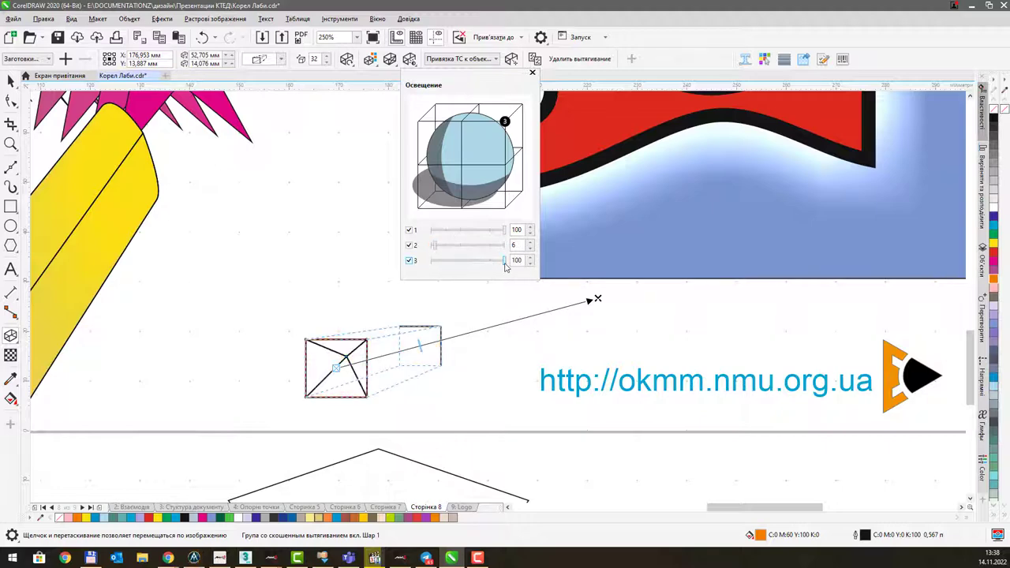
mouse_move(504, 260)
left_mouse_down()
mouse_move(435, 264)
mouse_move(451, 265)
left_mouse_up()
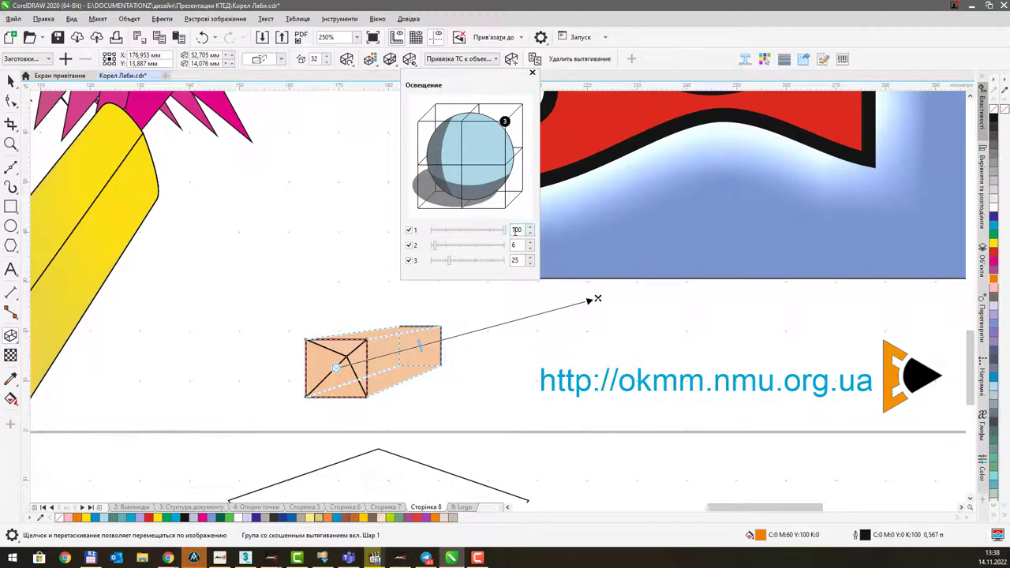
Set the box's three light intensities to 57, 14 and 34, and lengthen its extrusion to a depth of 42.
mouse_move(507, 232)
left_mouse_down()
mouse_move(456, 236)
mouse_move(469, 231)
mouse_move(444, 248)
mouse_move(455, 249)
left_mouse_up()
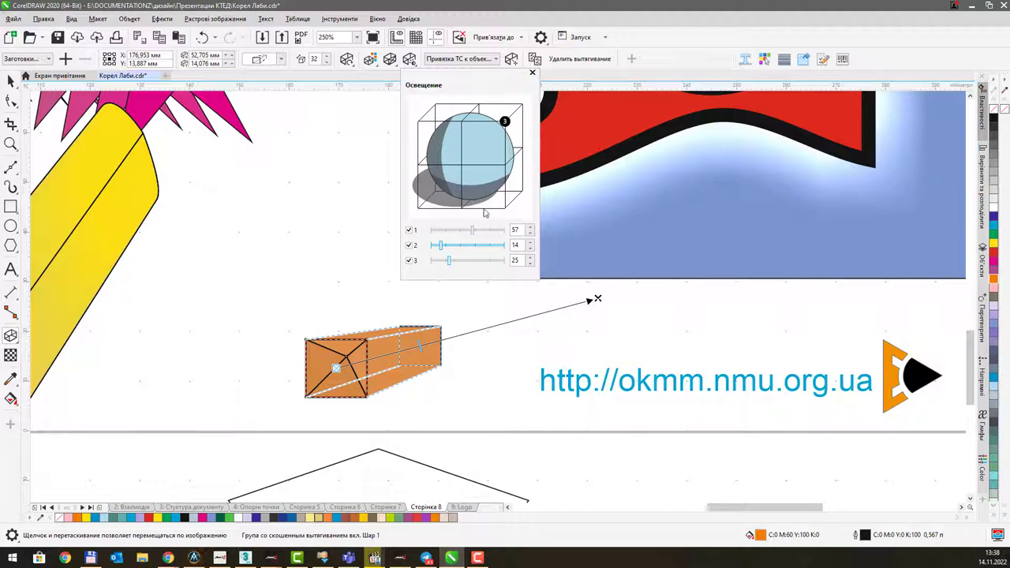
left_click_drag(449, 264, 456, 263)
left_click(457, 262)
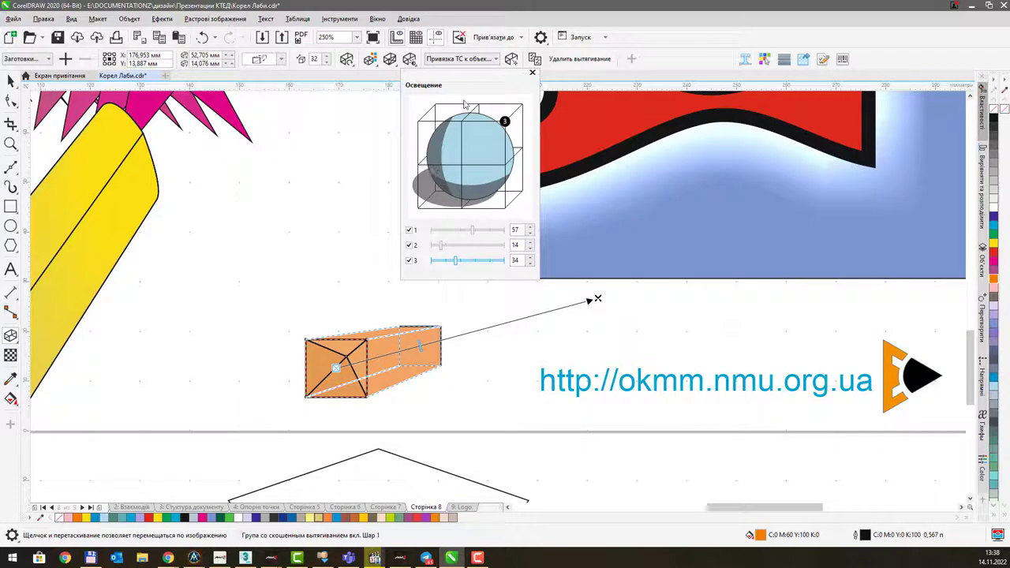
left_click(533, 74)
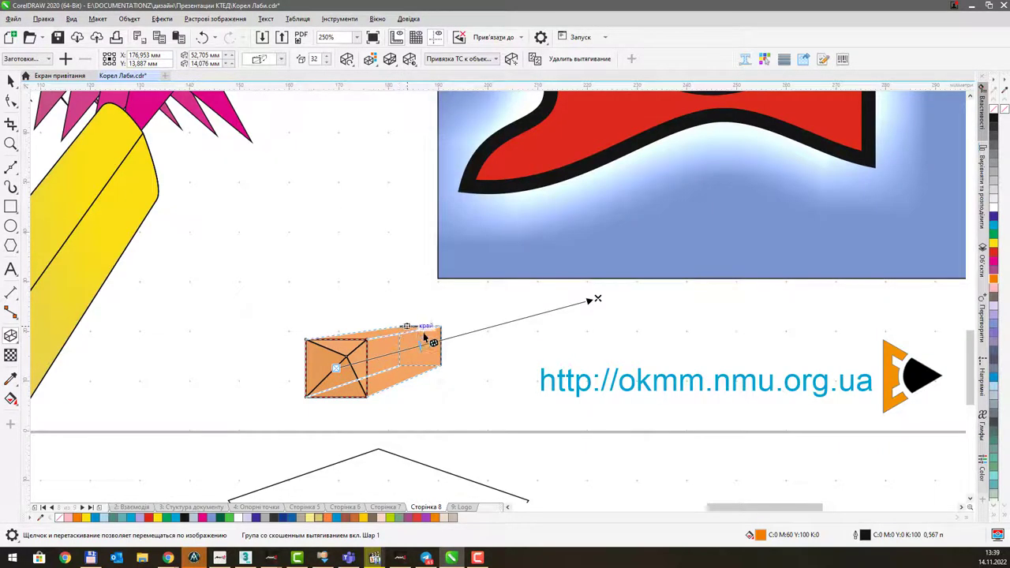
left_click_drag(423, 337, 446, 338)
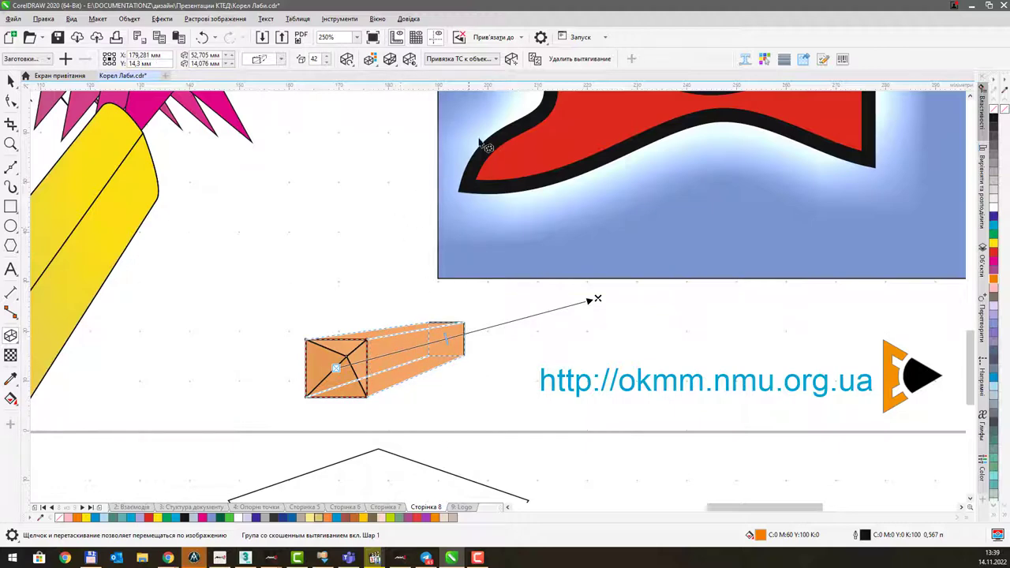
Try to give the orange box's extrusion a vanishing point shared with another object.
left_click(485, 63)
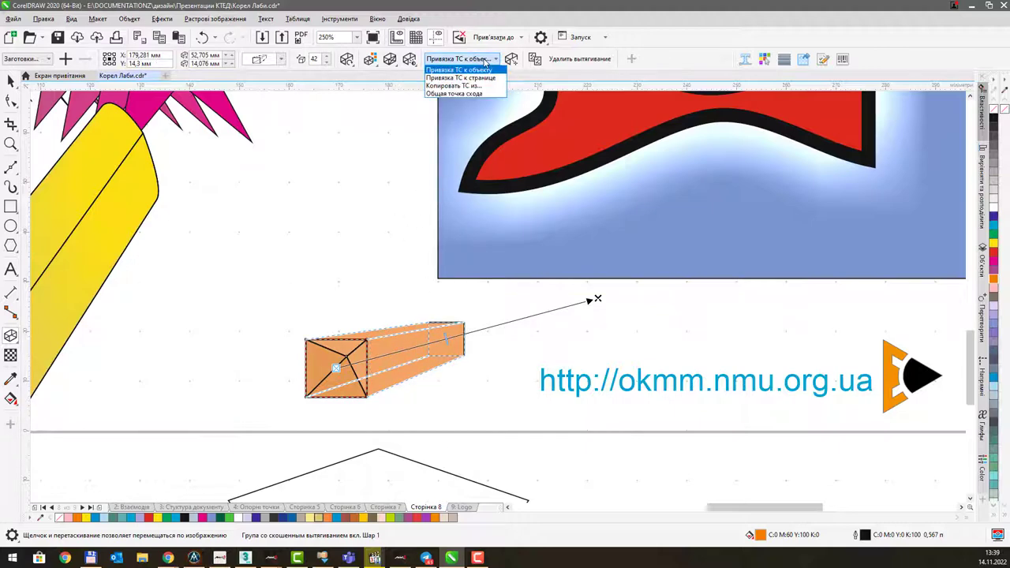
left_click(465, 92)
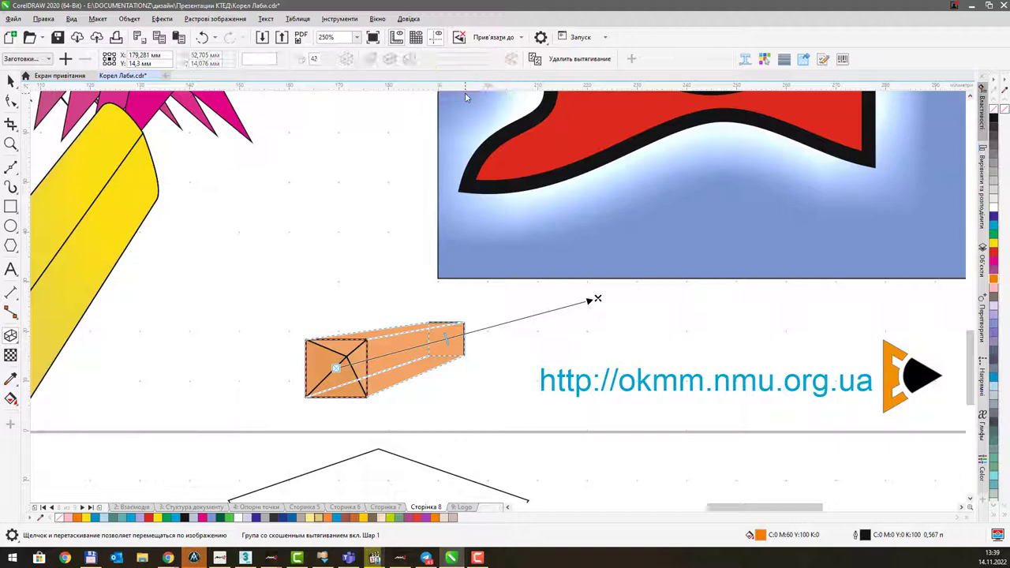
left_click(288, 294)
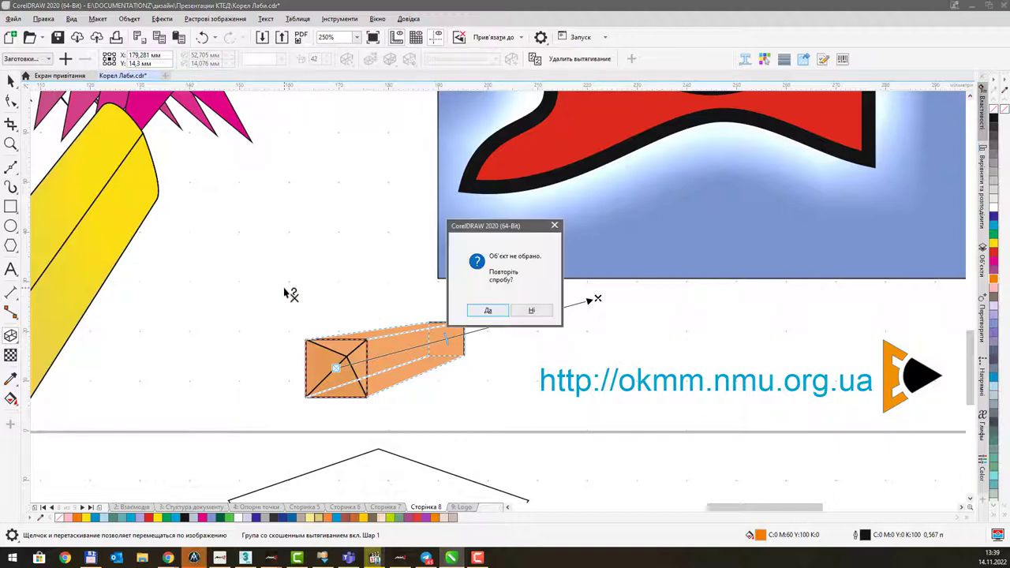
left_click(524, 313)
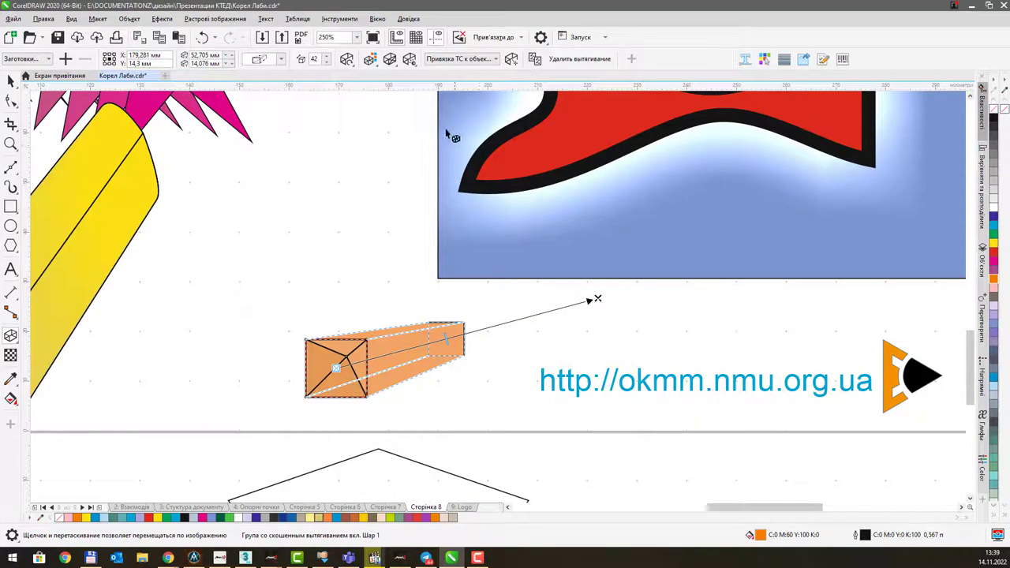
Select the long yellow extrusion for editing with the Extrude tool.
left_click(90, 305)
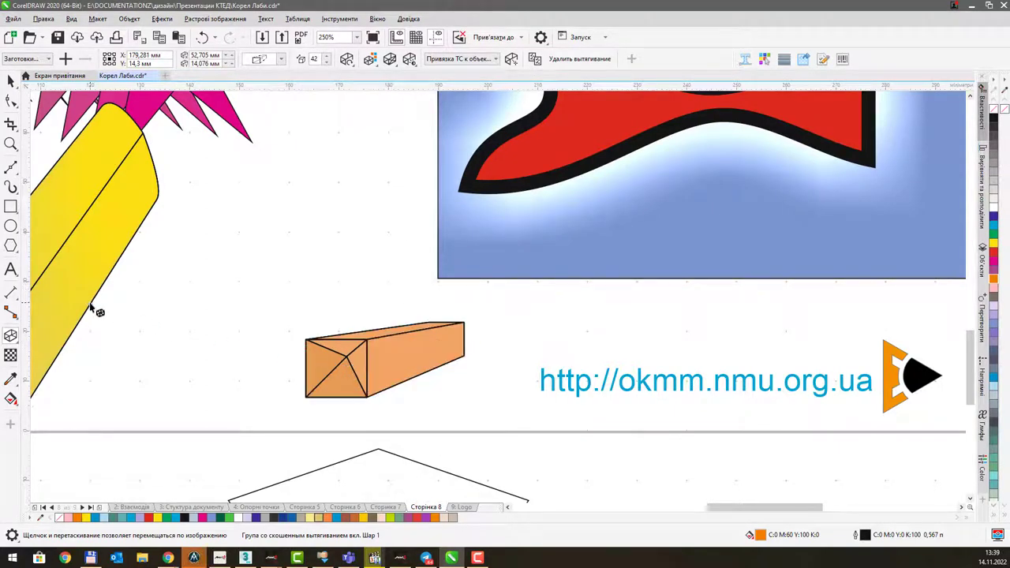
scroll(180, 307, "down", 2)
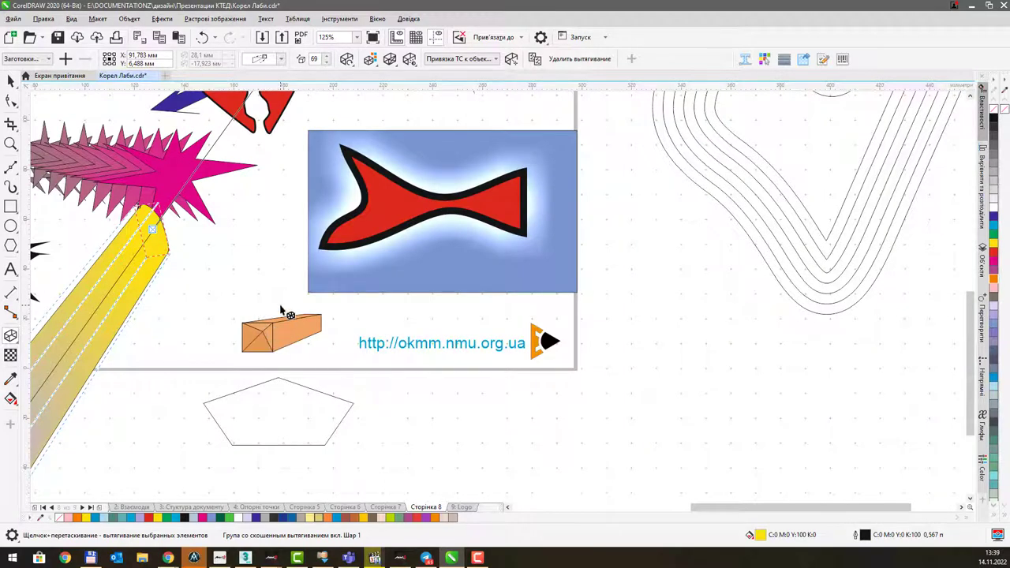
scroll(268, 317, "up", 2)
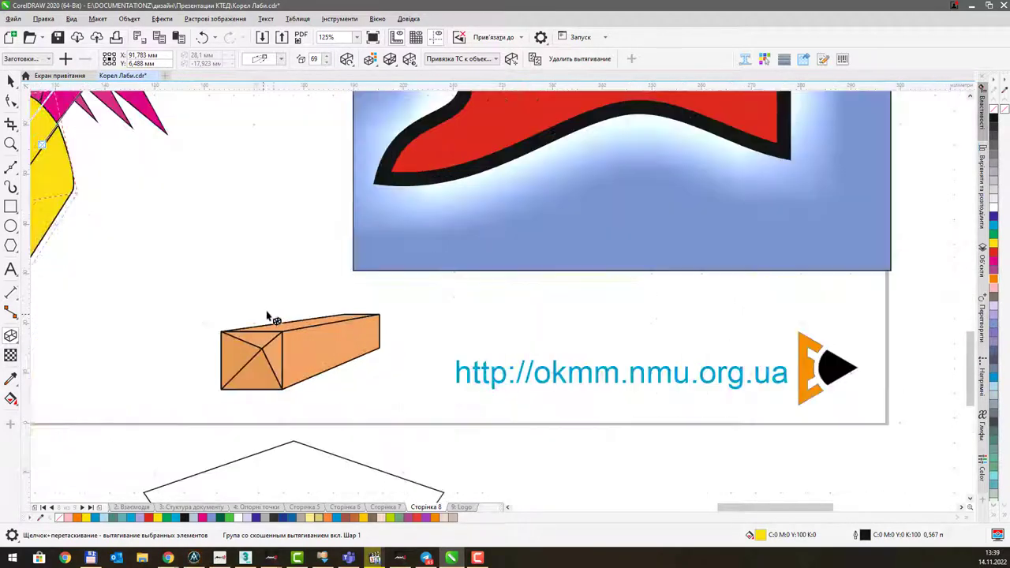
scroll(268, 316, "down", 2)
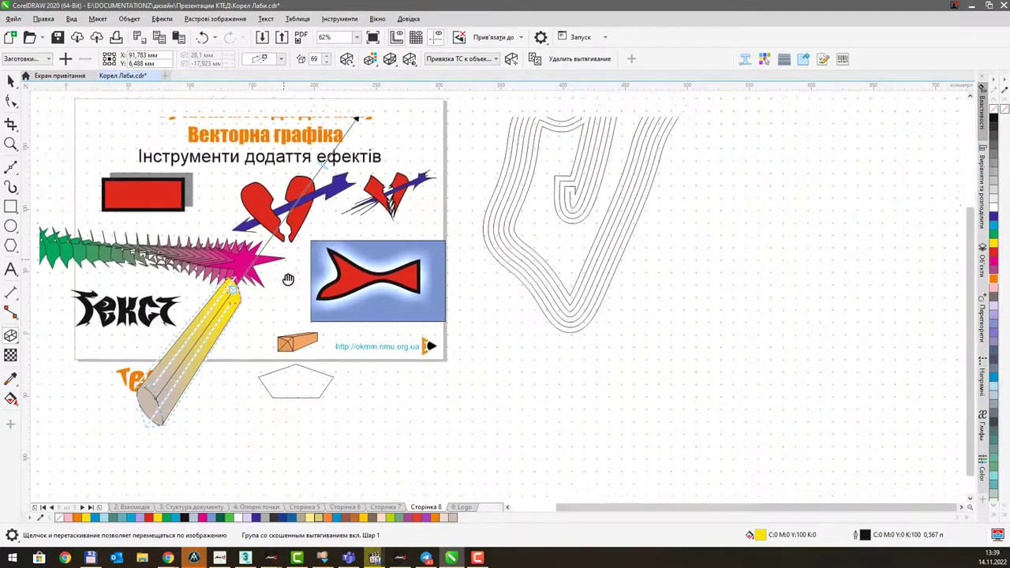
Extrude both halves of the small broken heart a short distance toward the upper right.
scroll(435, 238, "up", 2)
left_click_drag(436, 238, 347, 322)
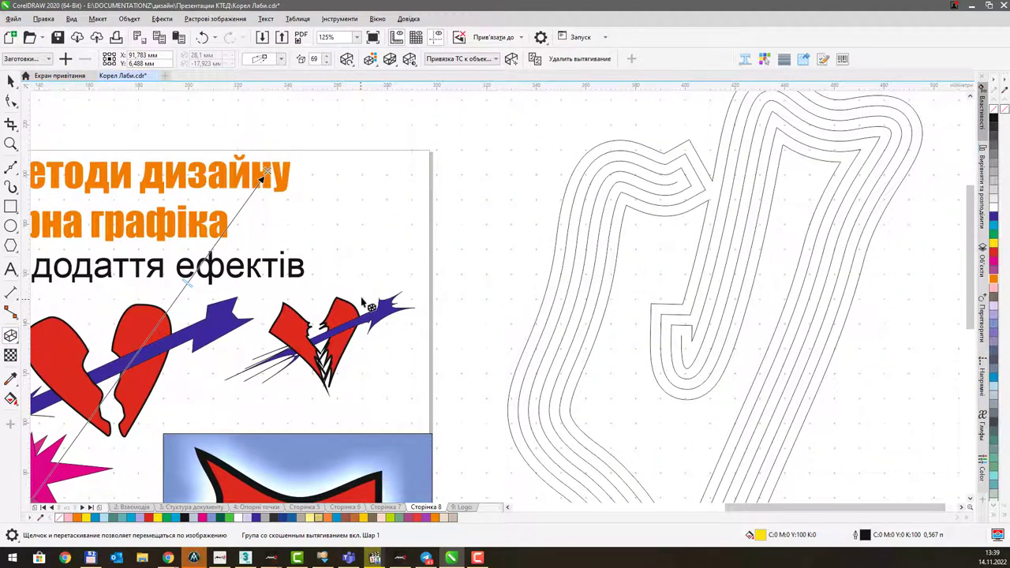
left_click(357, 309)
left_click_drag(359, 308, 369, 288)
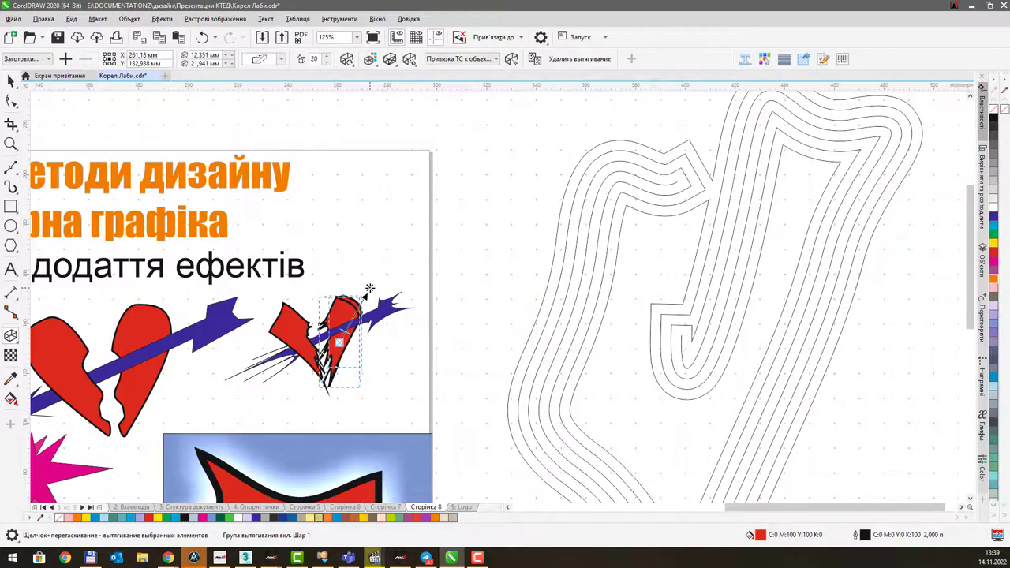
left_click(287, 317)
left_click_drag(316, 310, 321, 304)
left_click(376, 356)
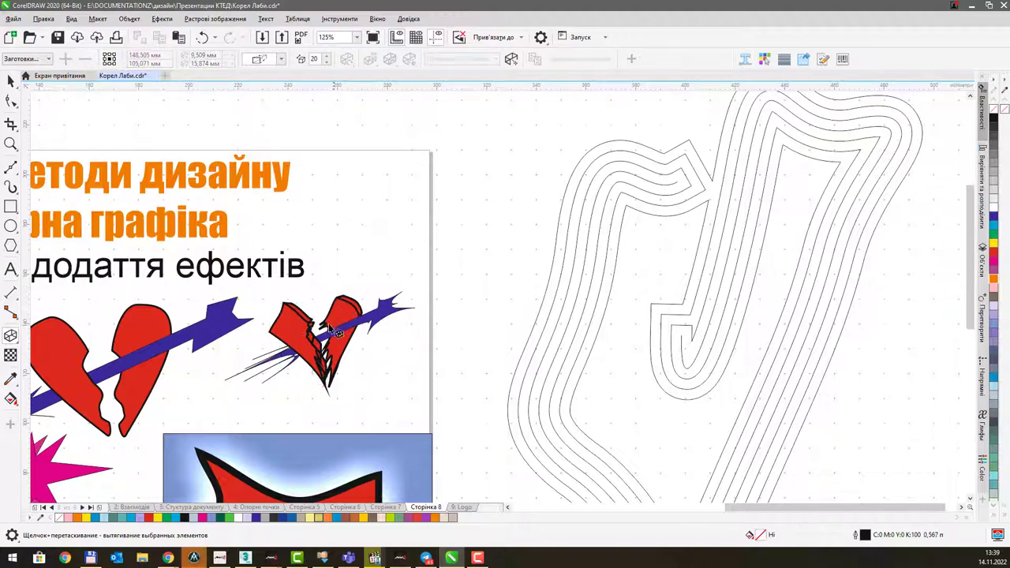
scroll(325, 330, "up", 2)
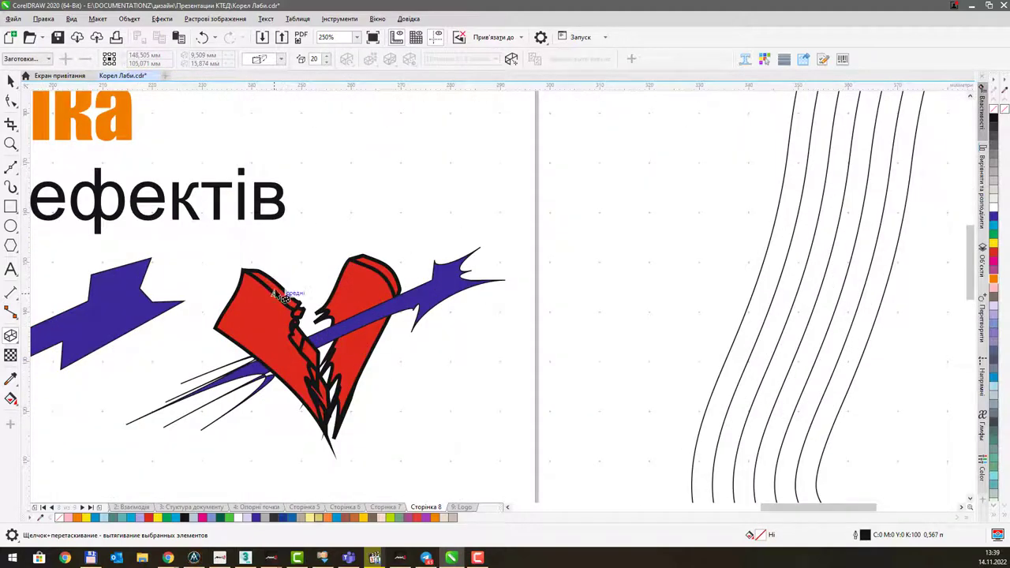
Extrude both halves of the large broken heart and the blue arrow through it a short distance toward the upper right.
scroll(319, 299, "down", 2)
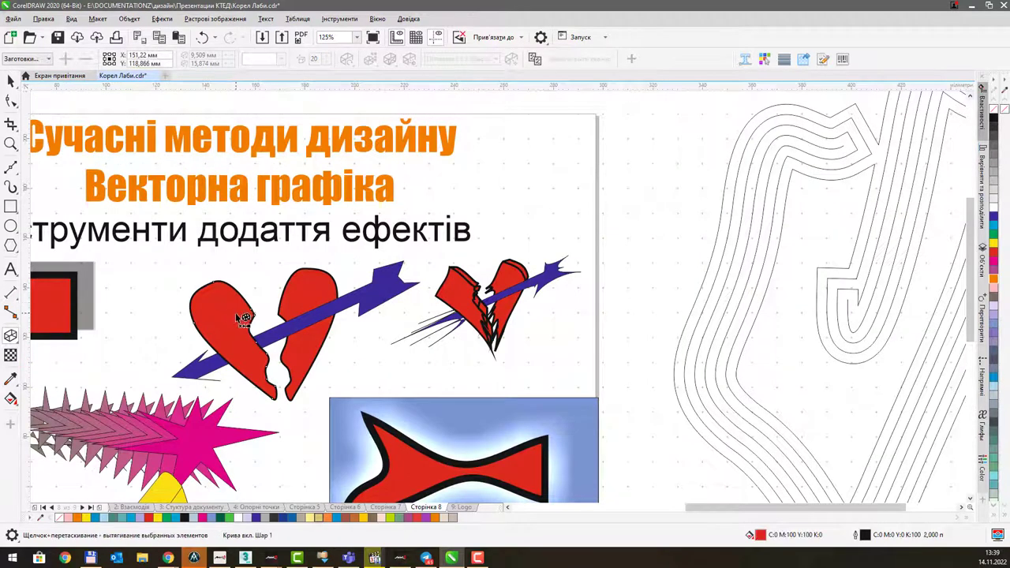
left_click_drag(229, 315, 371, 268)
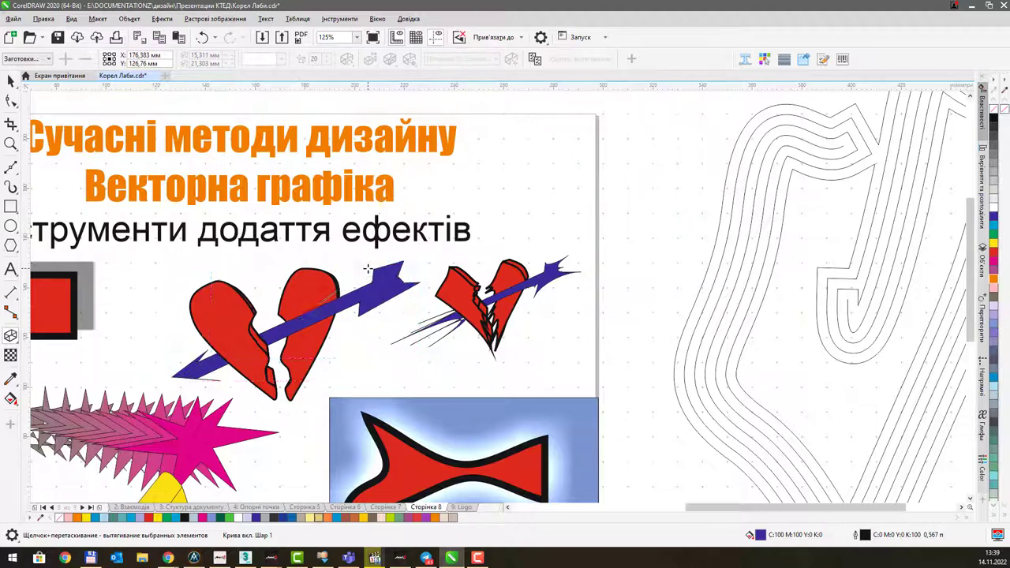
left_click(348, 345)
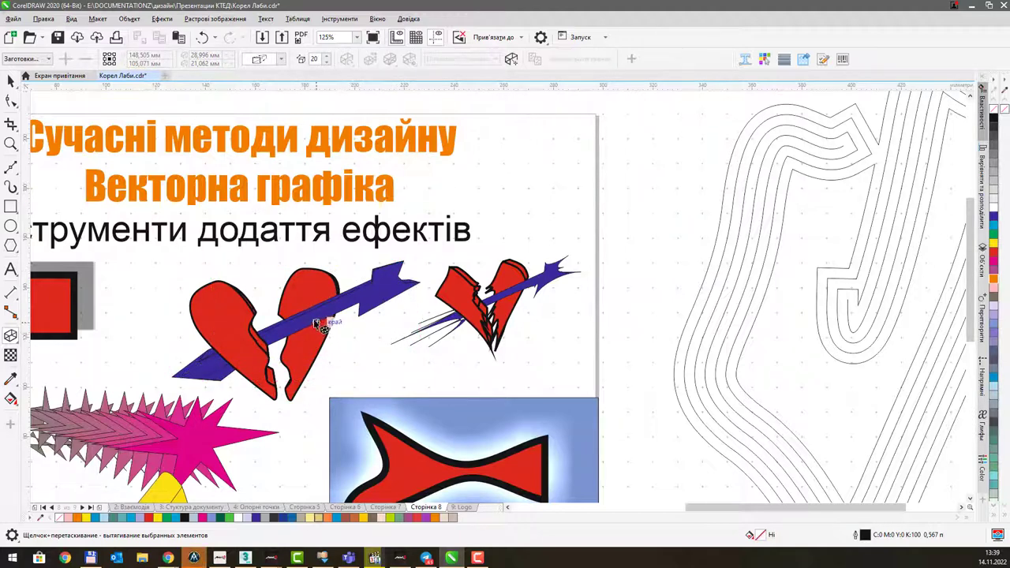
left_click_drag(324, 348, 345, 282)
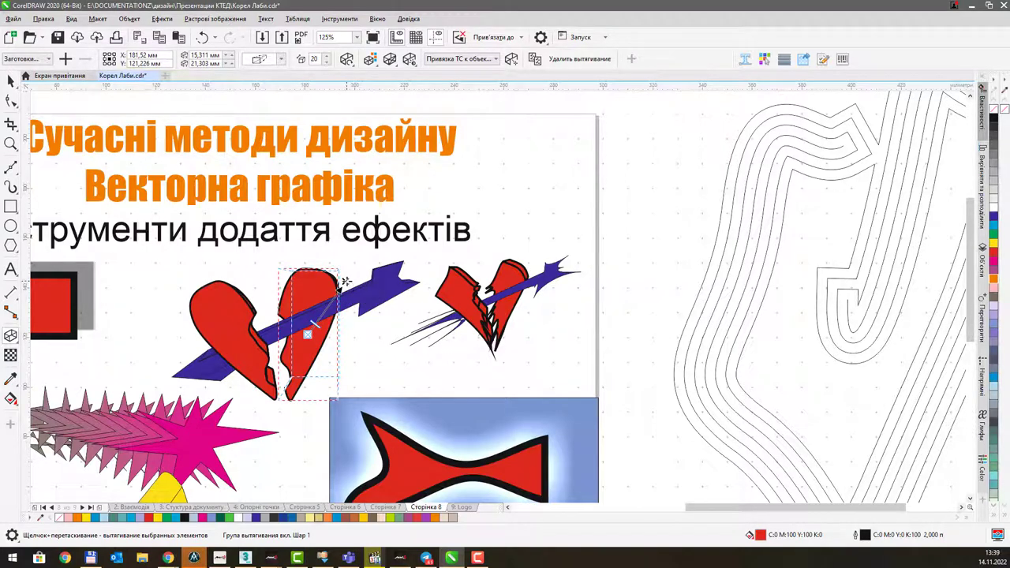
left_click(241, 309)
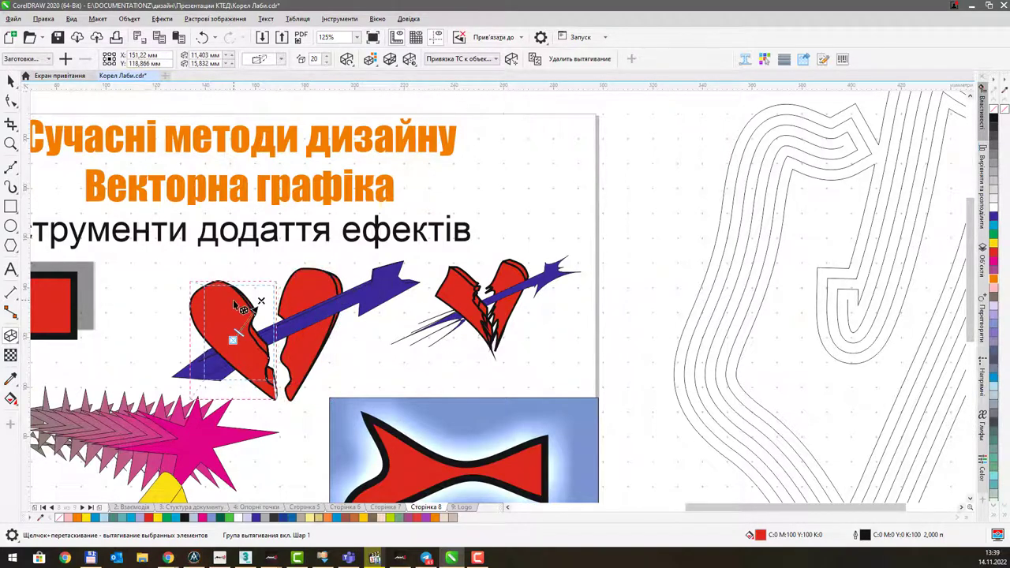
left_click_drag(261, 302, 282, 298)
left_click(400, 349)
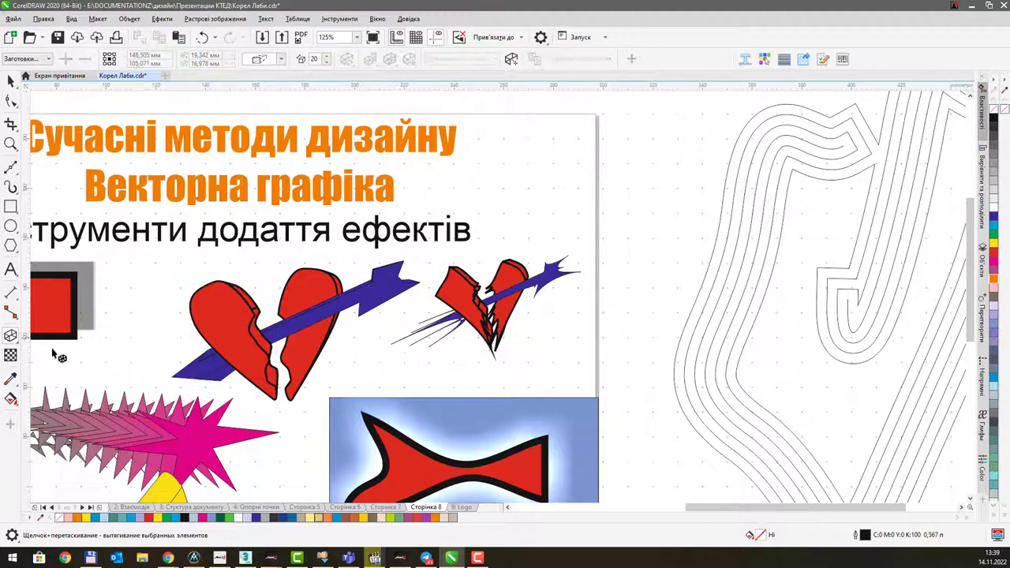
Add a block shadow to the left half of the large heart, about 12 mm deep at about 41°.
left_click(10, 336)
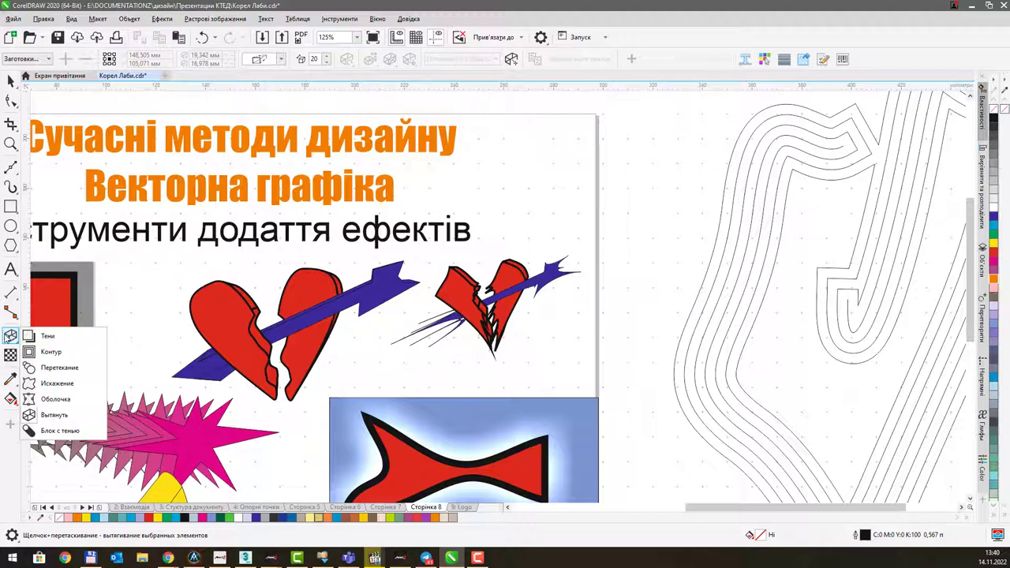
scroll(160, 284, "down", 4)
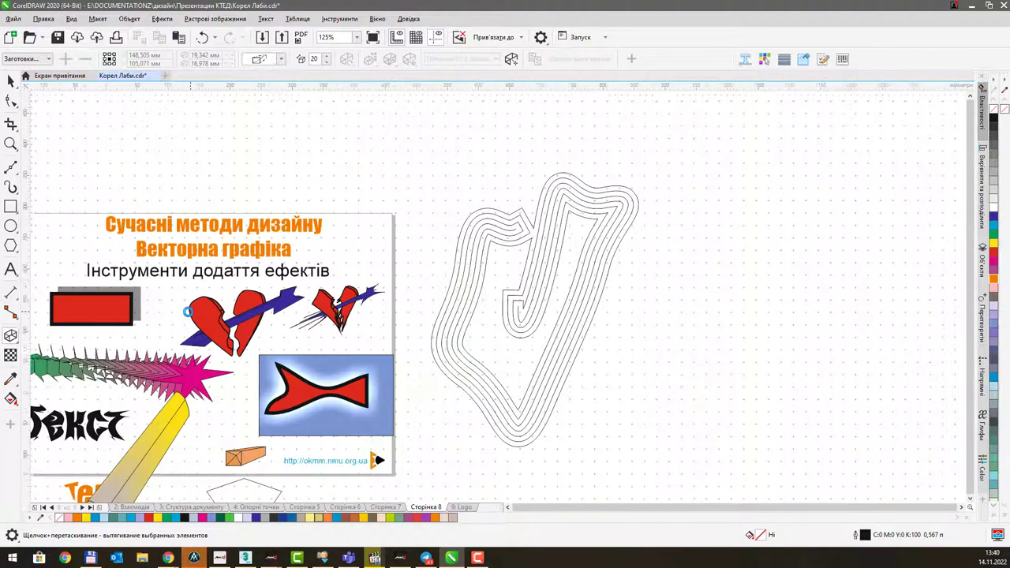
left_click_drag(160, 284, 223, 348)
scroll(300, 359, "up", 4)
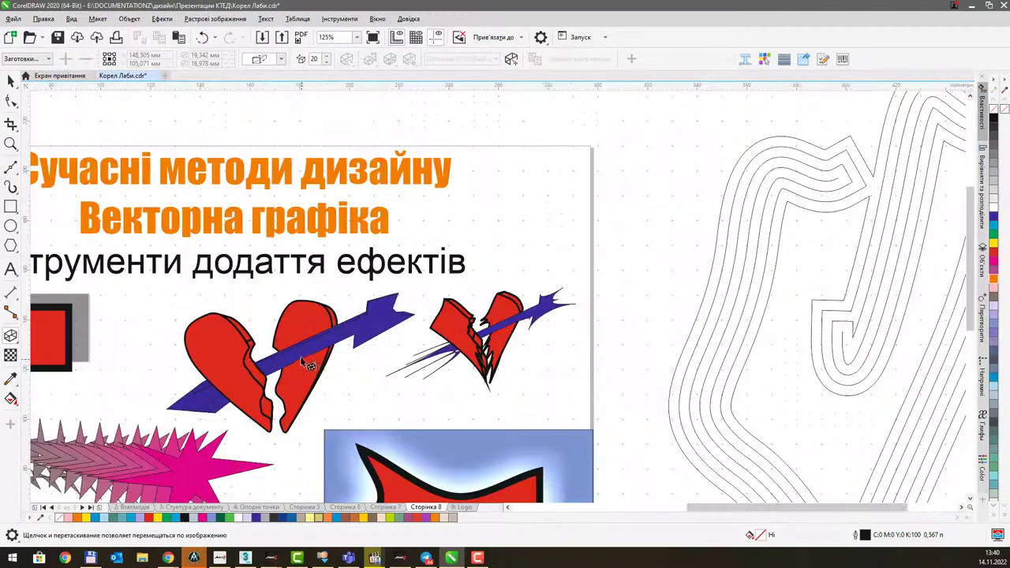
left_click(11, 335)
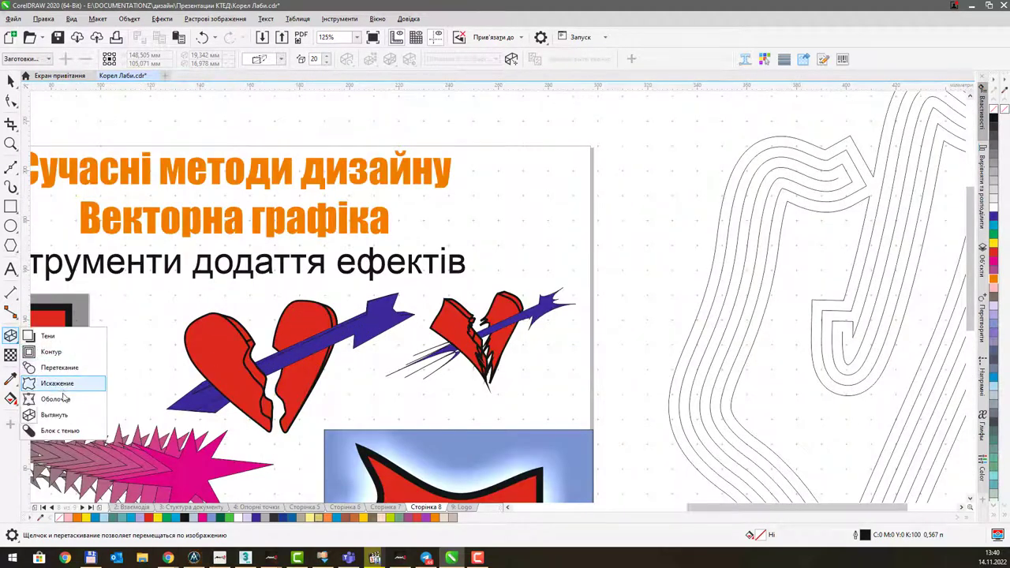
left_click(44, 430)
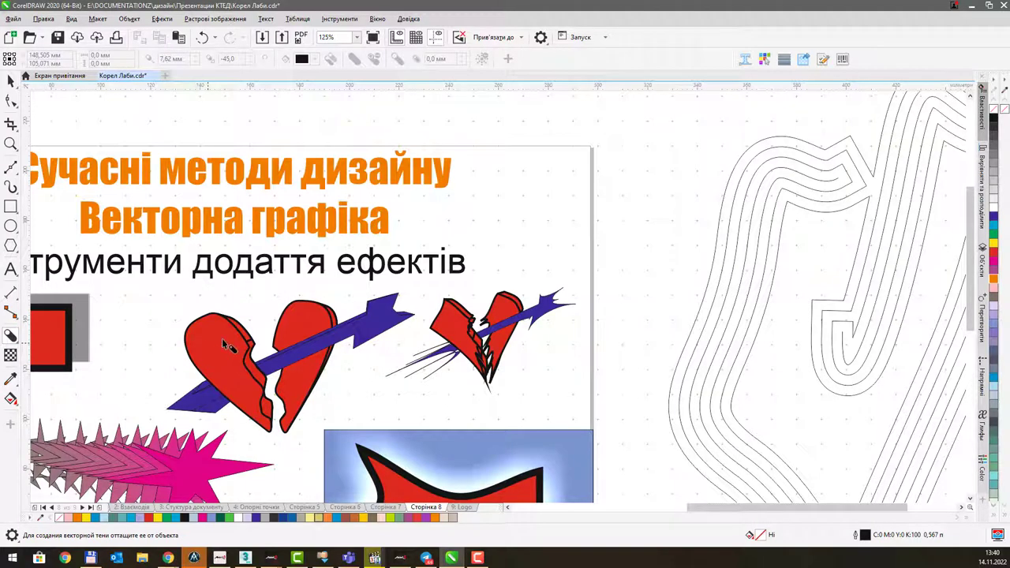
left_click(245, 335)
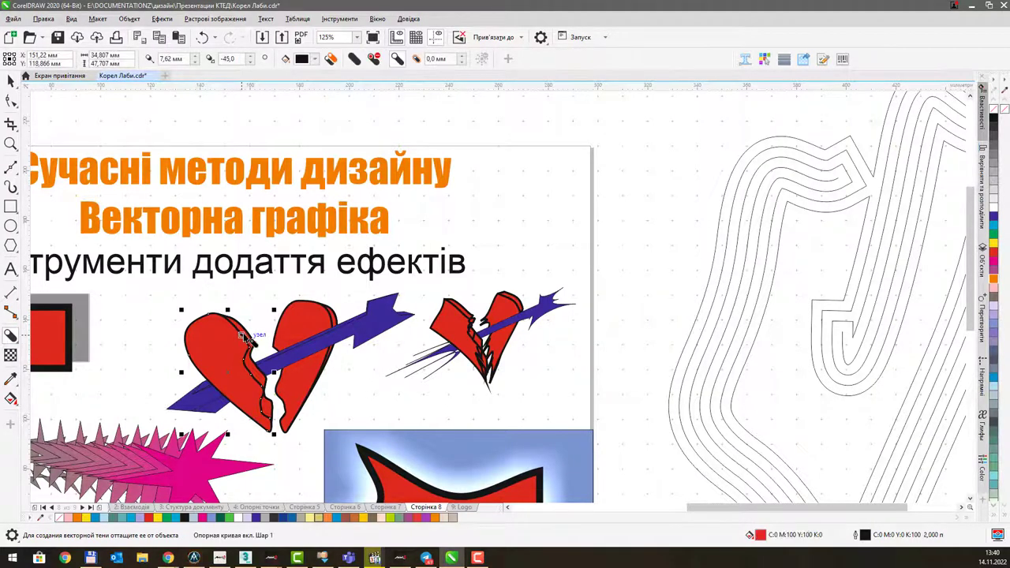
left_click_drag(227, 372, 247, 322)
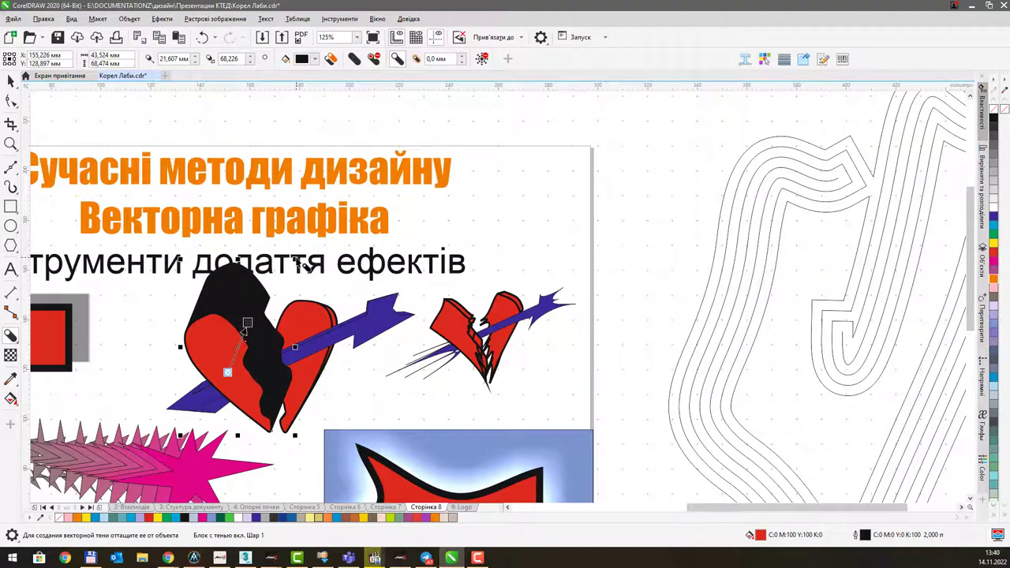
left_click_drag(247, 323, 251, 363)
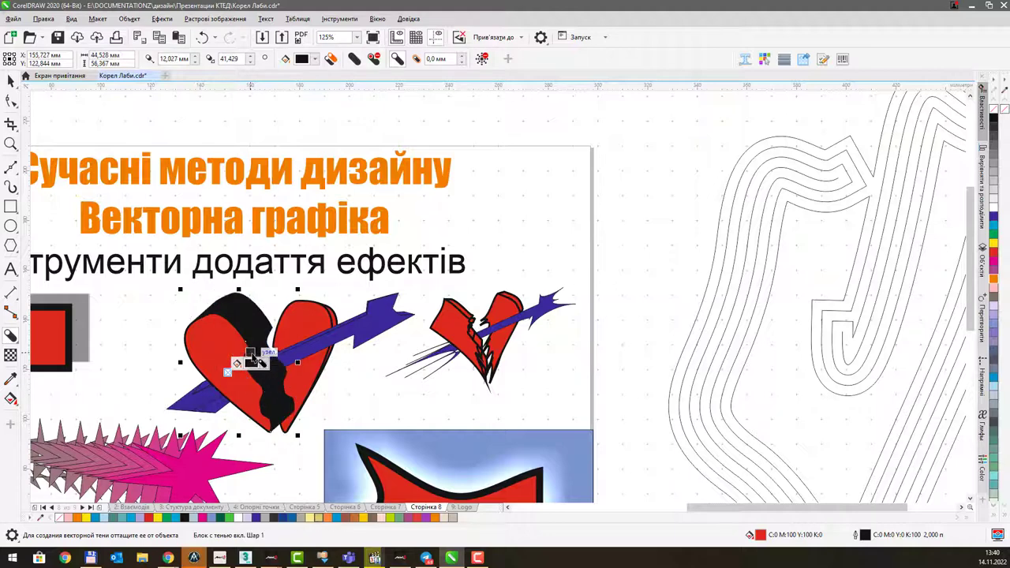
Colour the left half's block shadow light purple and redirect it to about 20 mm deep at about 169°.
left_click(314, 61)
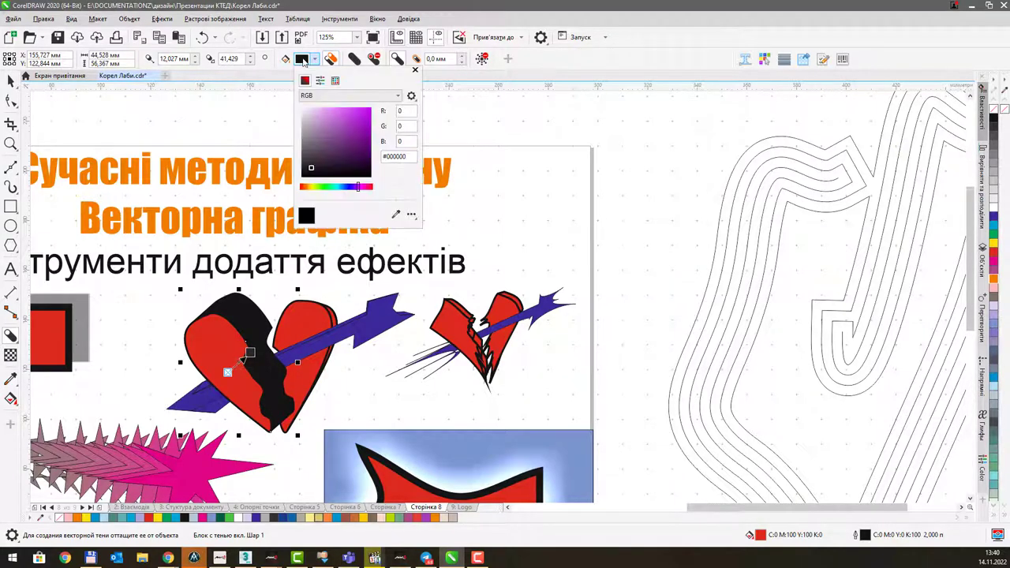
left_click(317, 115)
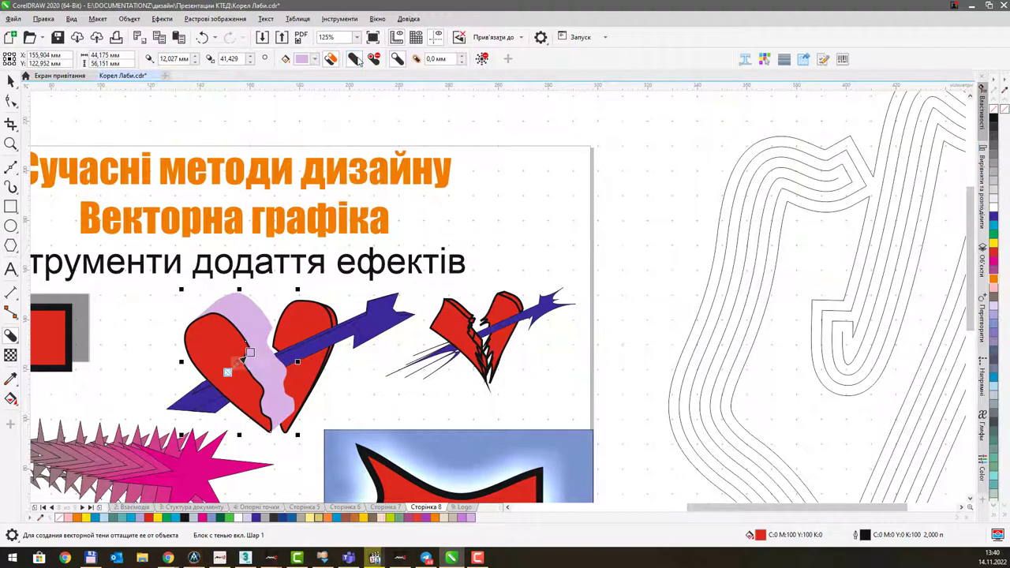
left_click_drag(244, 353, 179, 369)
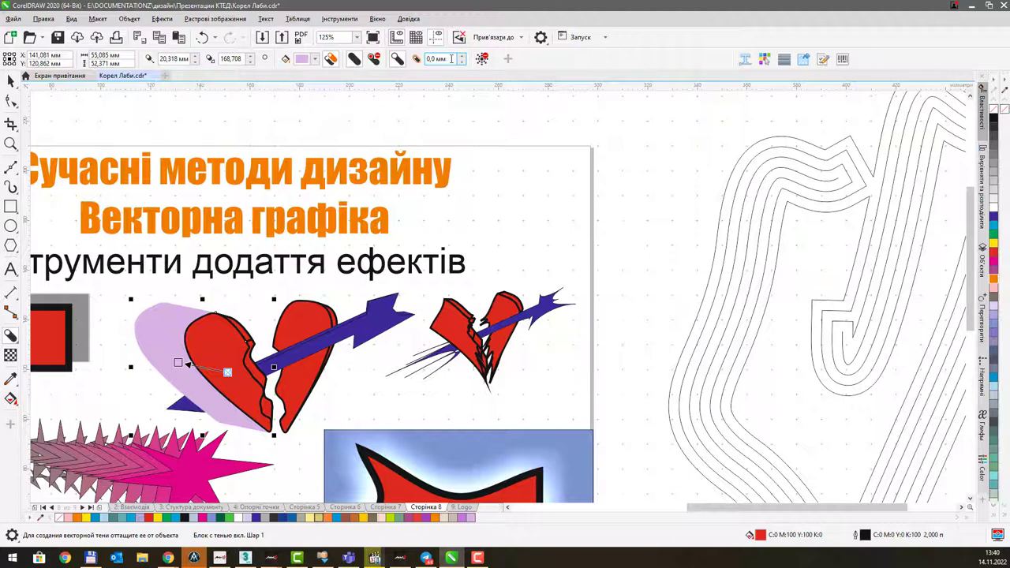
Expand the left half's block shadow by 2.1 mm and redirect it so it falls short to the right of that half.
type("2")
key("Return")
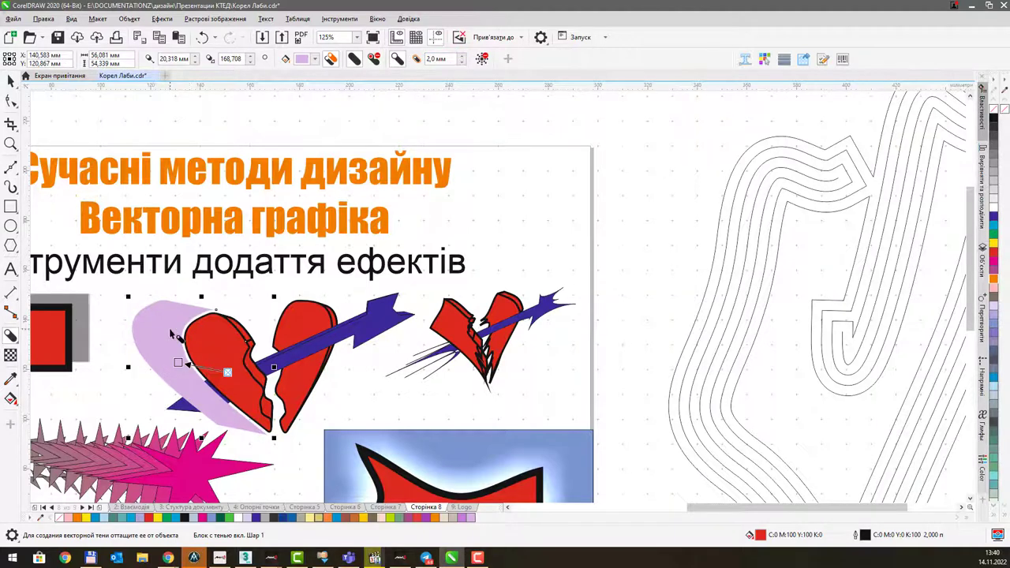
left_click(462, 56)
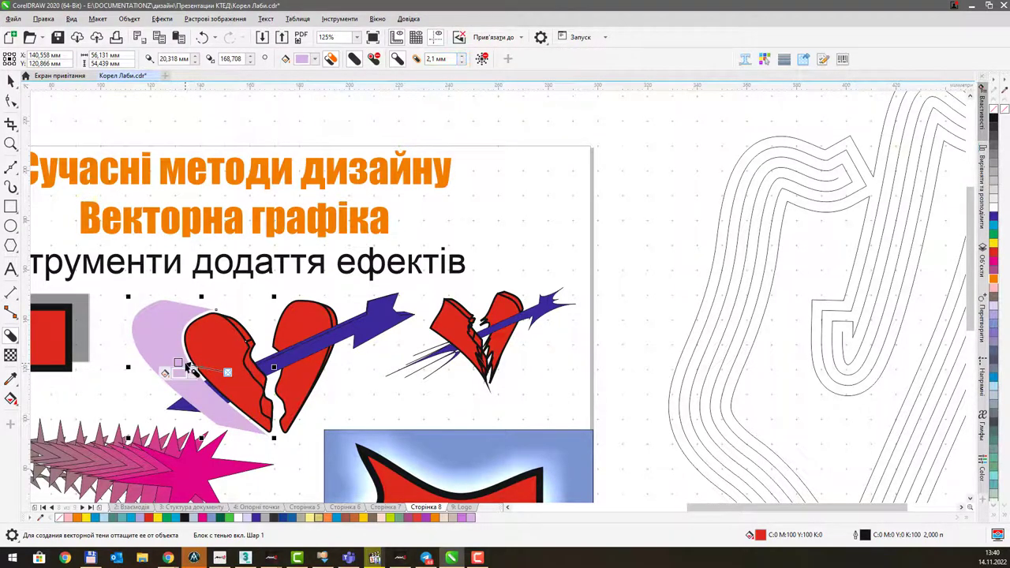
left_click_drag(180, 366, 153, 346)
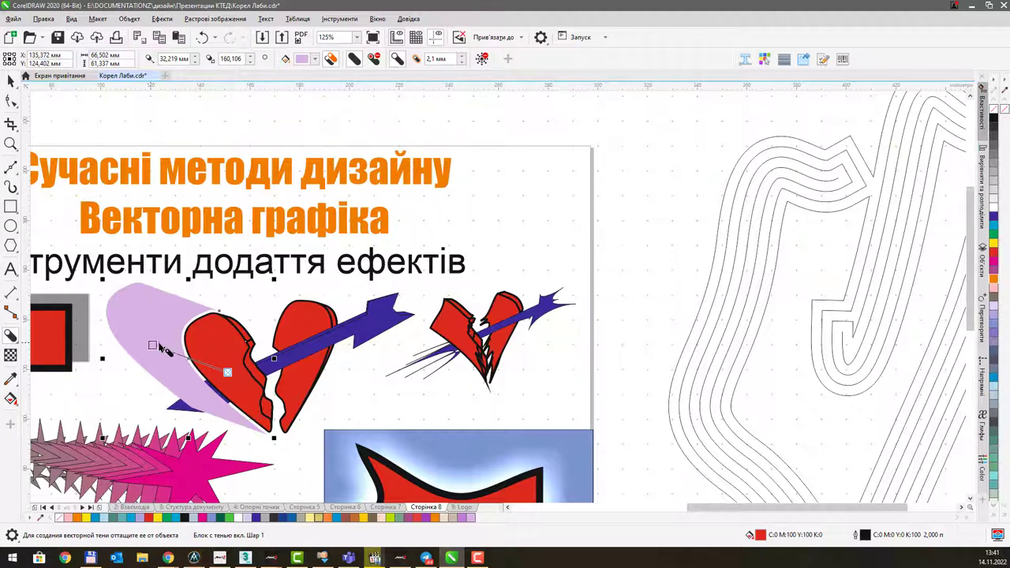
left_click_drag(157, 349, 241, 371)
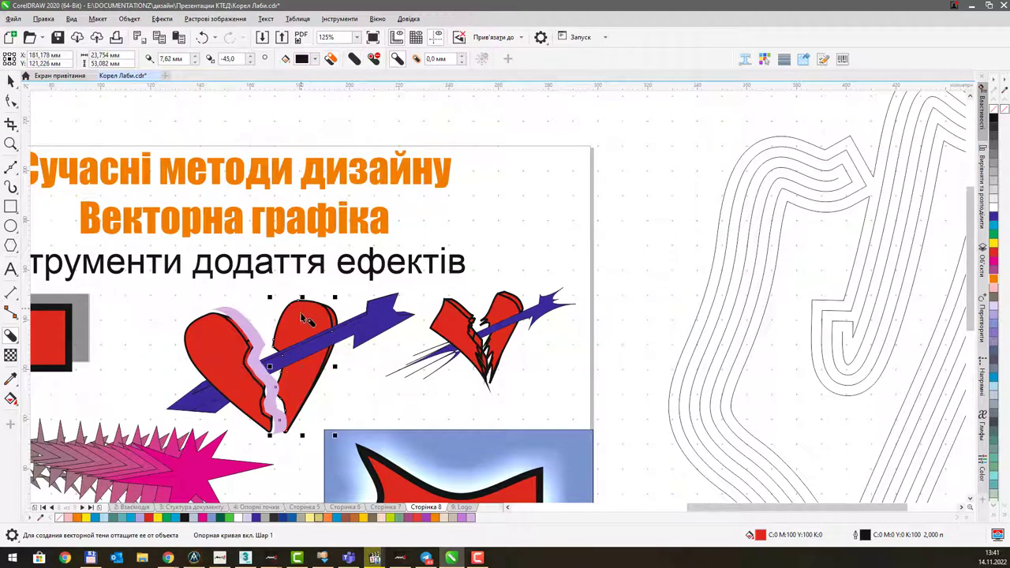
Add a light purple block shadow to the right half of the large heart, about 4 mm deep at about 357°.
mouse_move(302, 367)
left_mouse_down()
mouse_move(324, 345)
mouse_move(316, 368)
left_mouse_up()
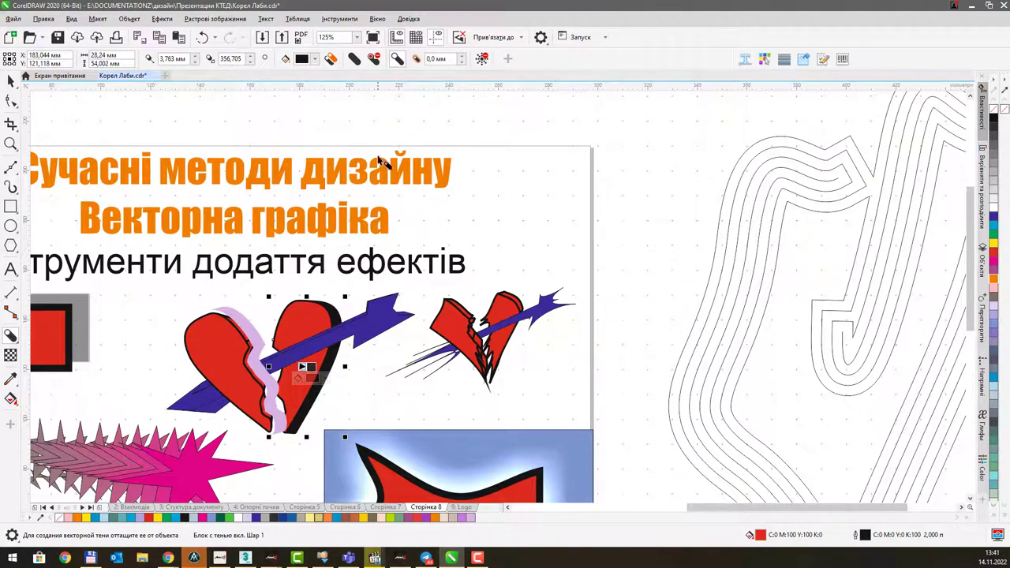
left_click(314, 59)
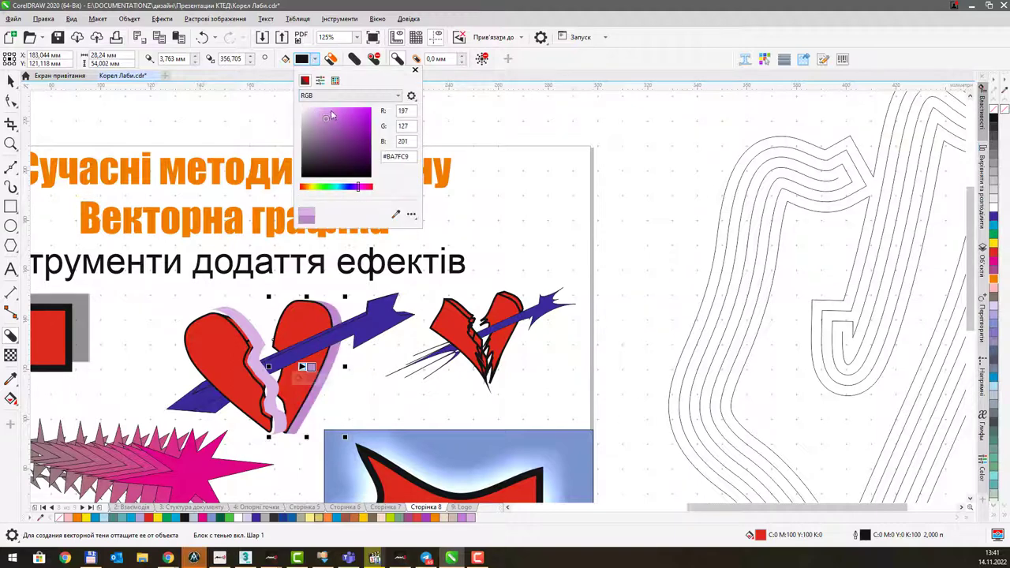
left_click(585, 60)
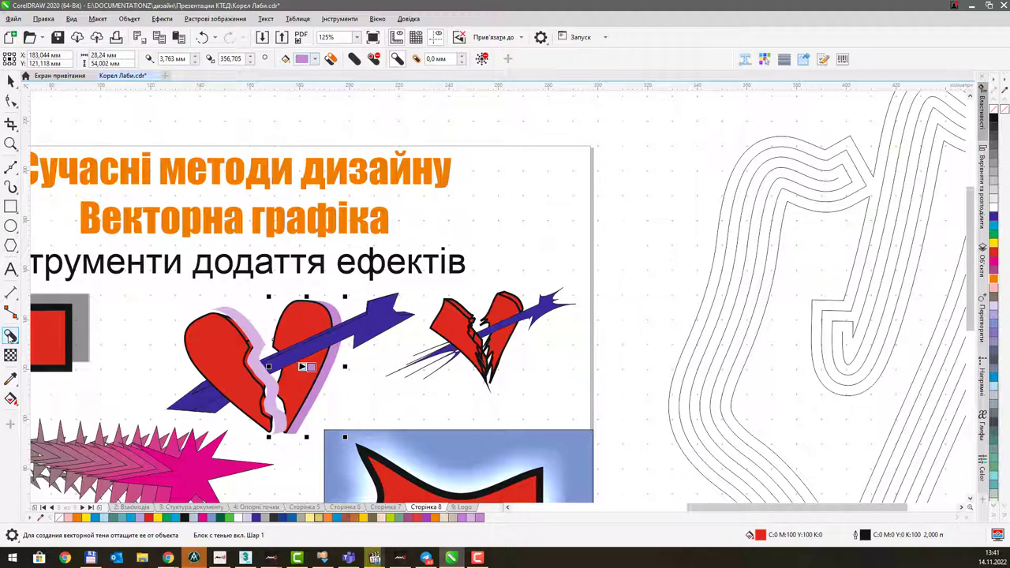
left_click(11, 336)
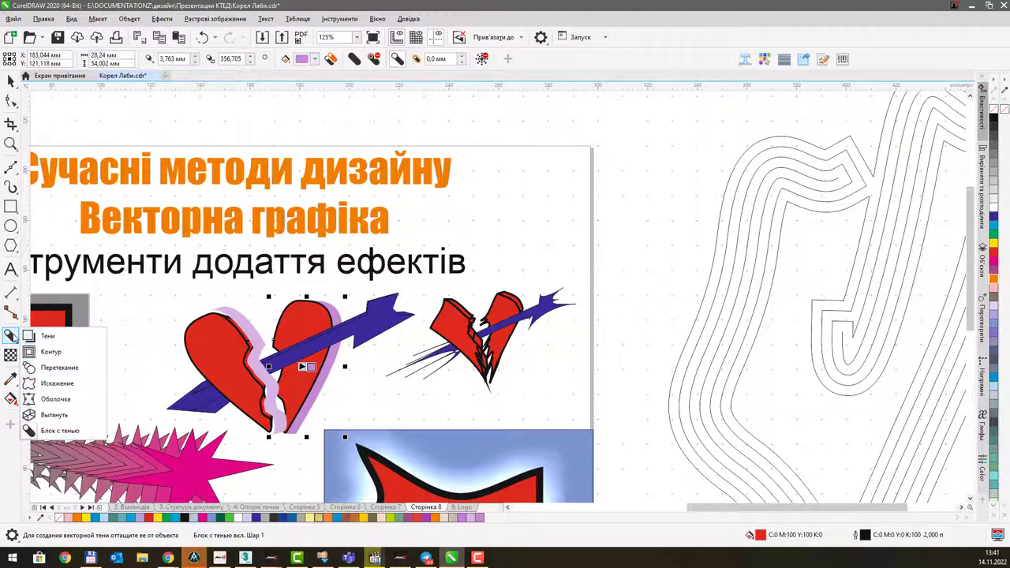
left_click(11, 336)
left_click_drag(372, 295, 416, 286)
left_click_drag(447, 316, 465, 272)
Draw a rectangle about 78 × 47 mm over the large heart and fill it orange.
scroll(466, 272, "down", 2)
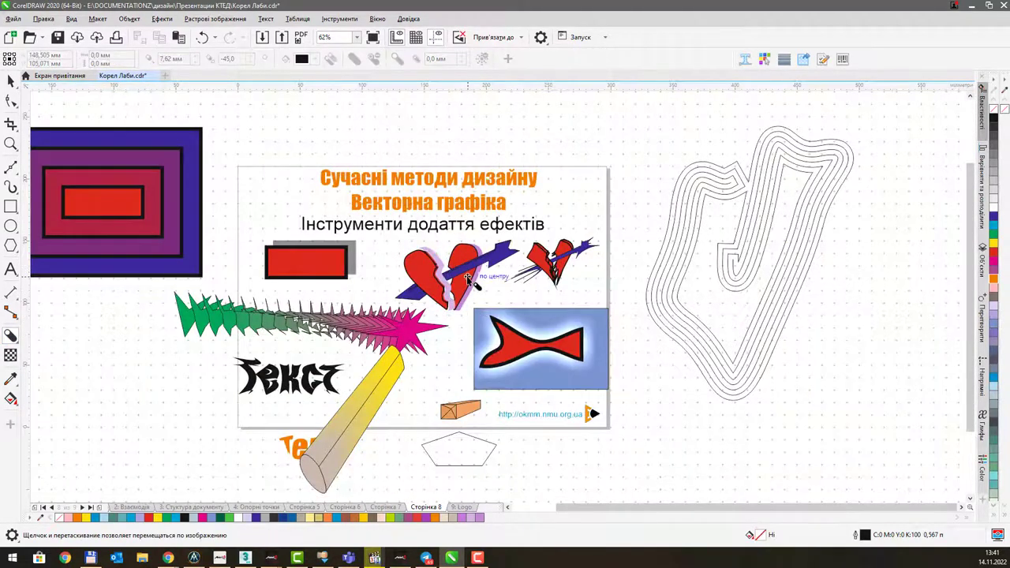
left_click_drag(466, 275, 363, 341)
scroll(357, 336, "up", 2)
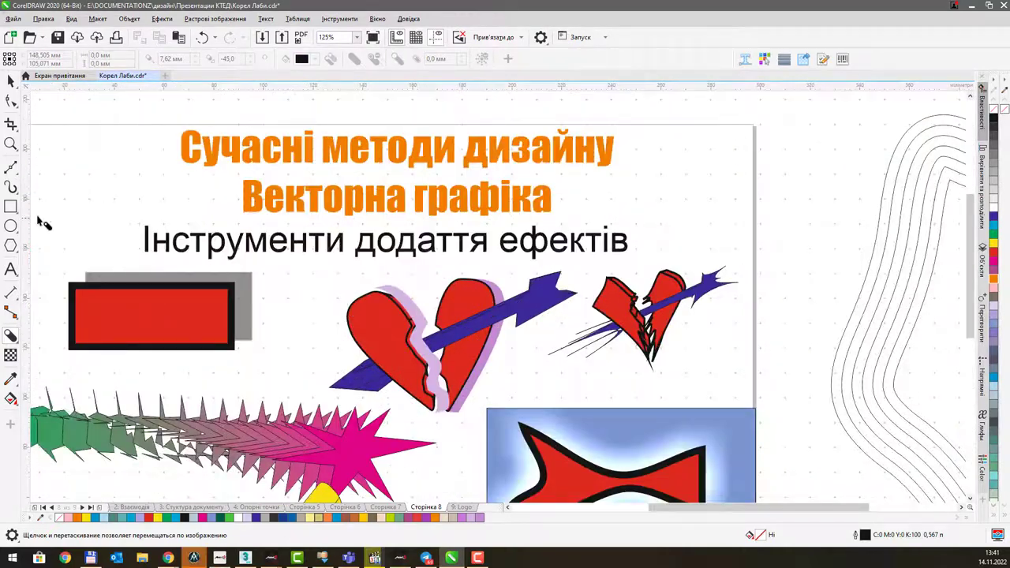
left_click(11, 207)
left_click_drag(297, 265, 494, 384)
left_click(994, 281)
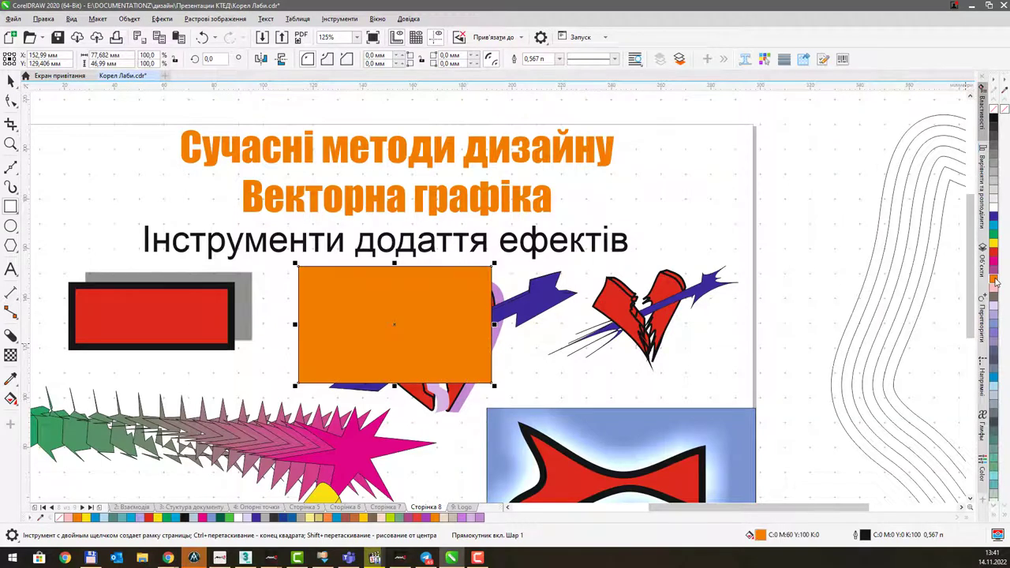
Apply a linear fountain transparency to the orange rectangle, fading toward its right side, and shift the gradient's start further left.
left_click(11, 356)
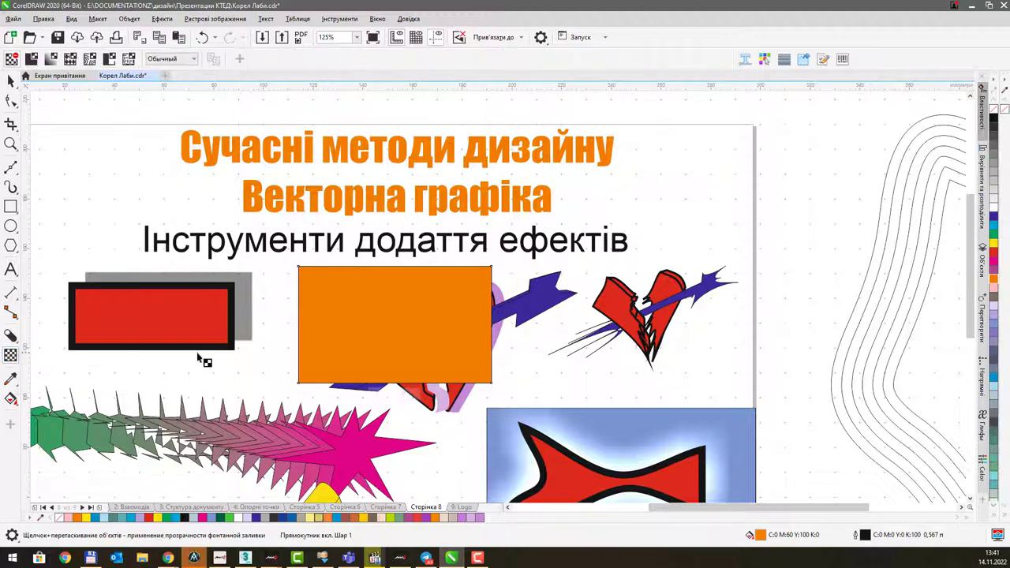
left_click_drag(386, 316, 555, 312)
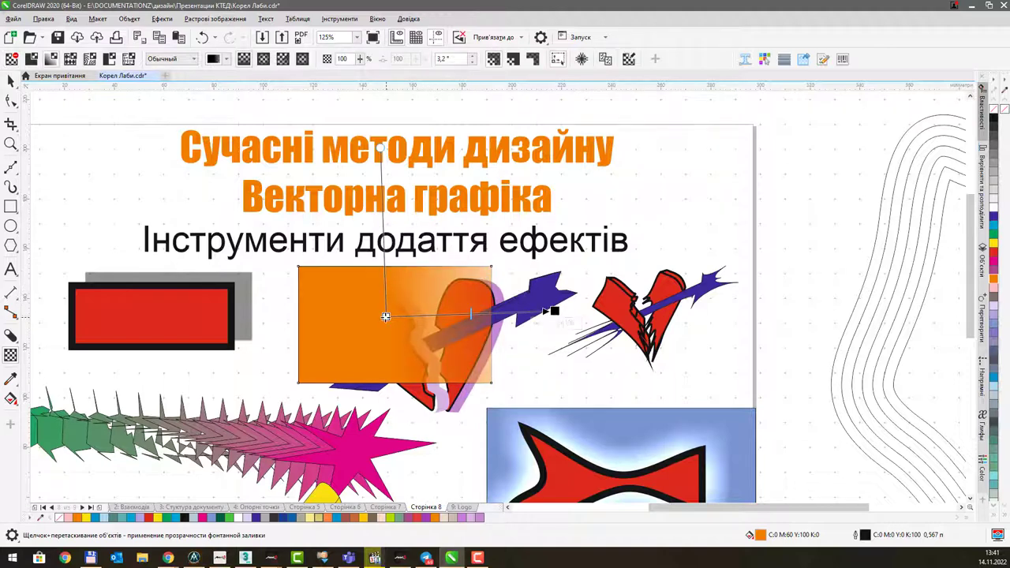
left_click_drag(386, 316, 335, 325)
left_click_drag(335, 325, 359, 317)
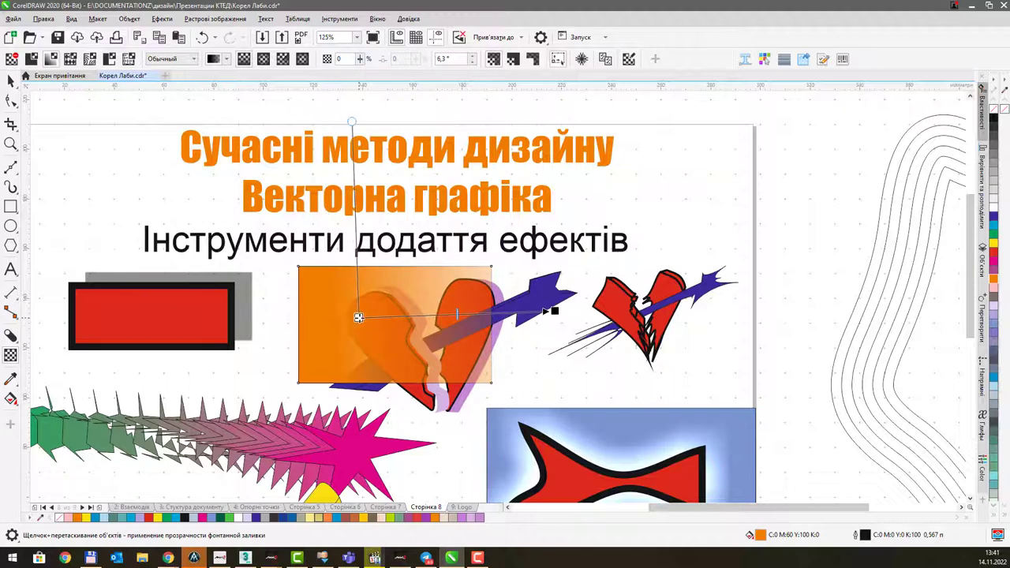
Move the linear transparency's midpoint and start on the orange rectangle, and change it to elliptical, centred on the heart's left half.
left_click_drag(446, 314, 481, 314)
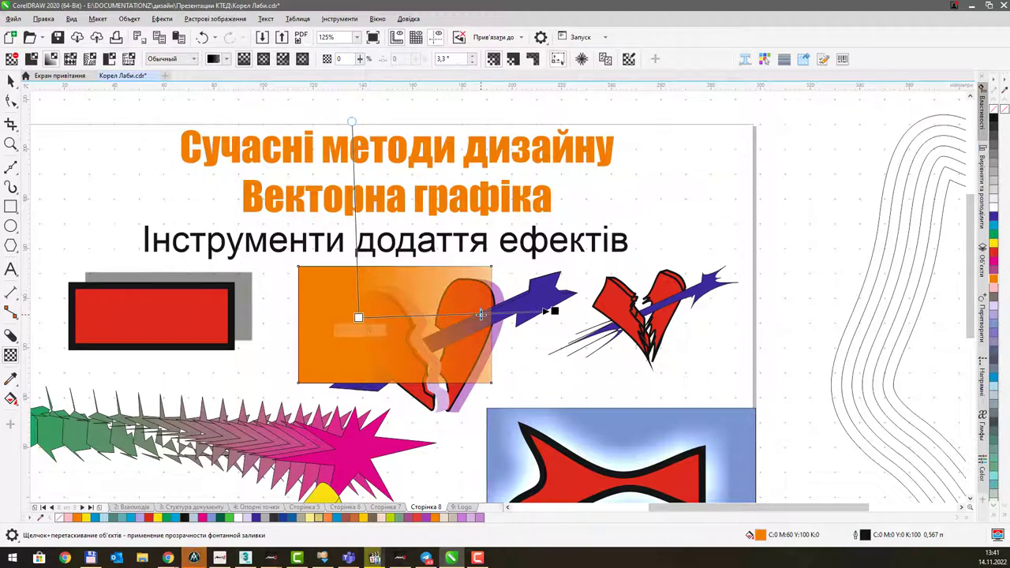
left_click_drag(358, 317, 313, 324)
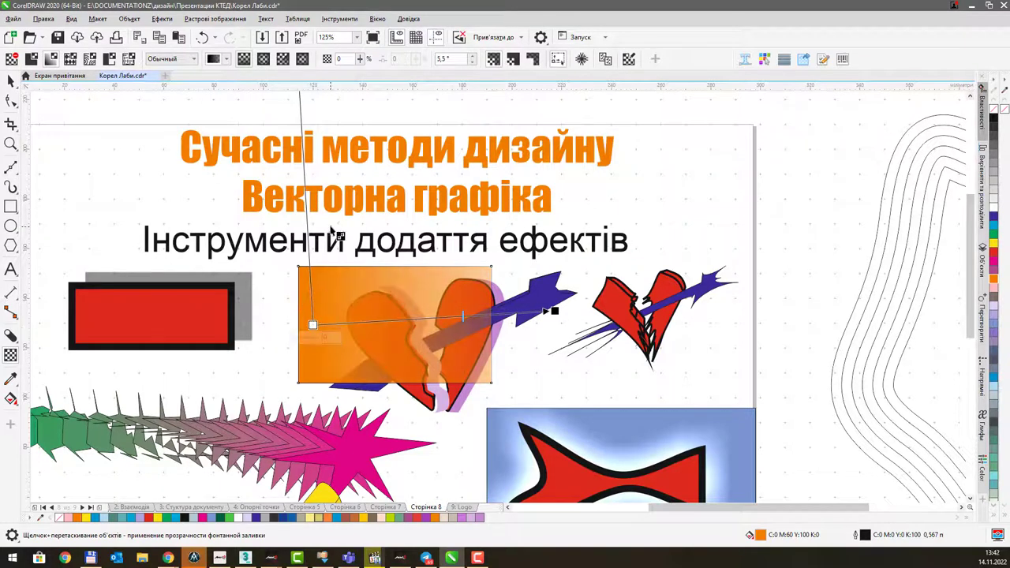
left_click(282, 59)
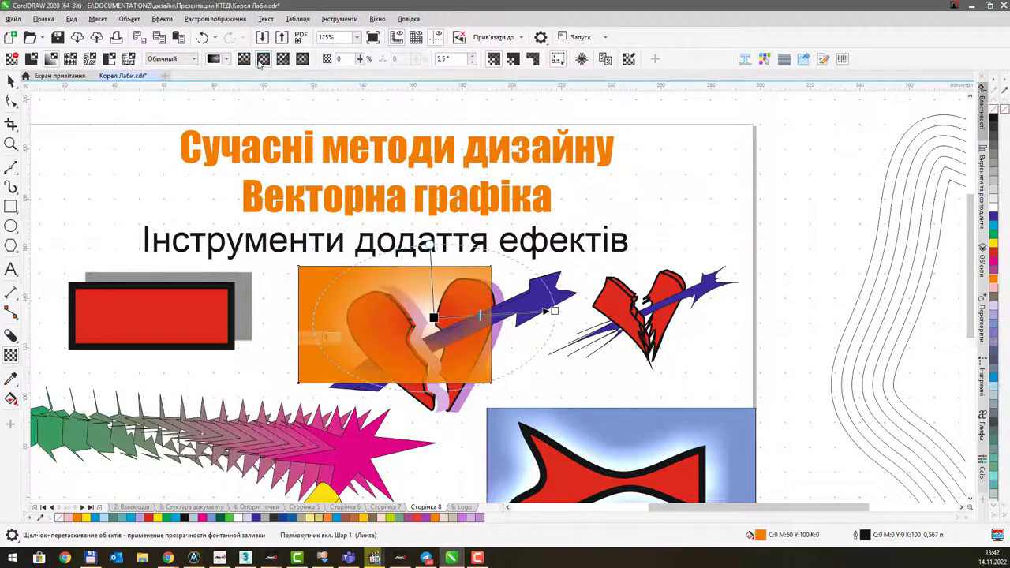
left_click_drag(433, 318, 390, 321)
Set the elliptical transparency's centre node to 100% and rotate the gradient to 45°.
mouse_move(351, 72)
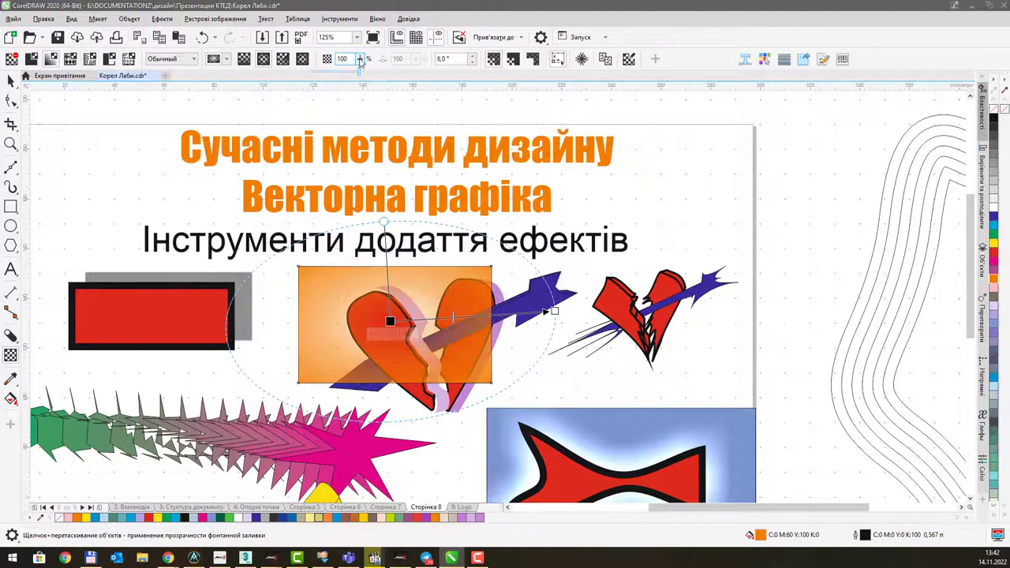
left_click_drag(352, 73, 385, 79)
left_click(360, 61)
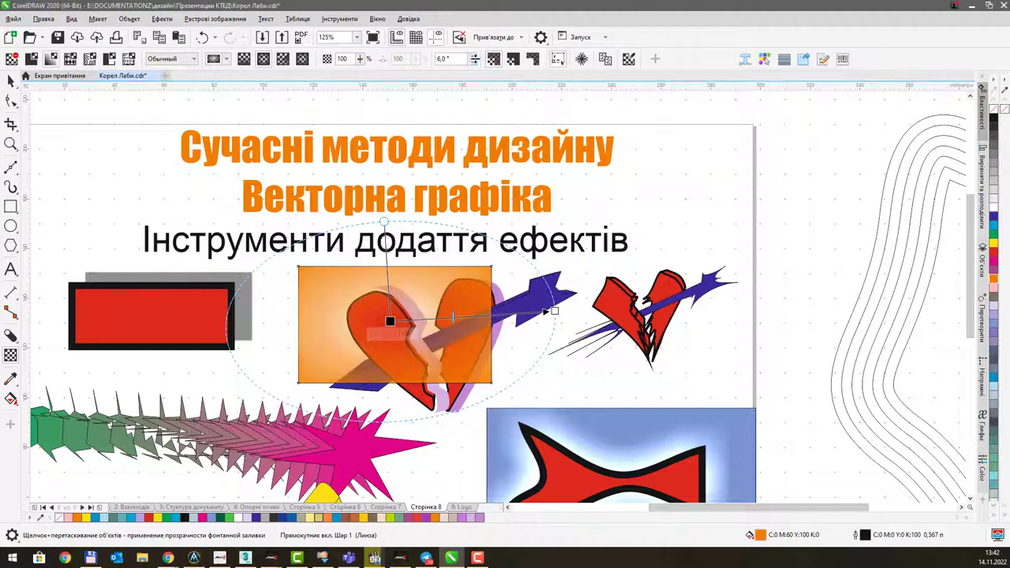
left_click(449, 58)
left_click(472, 57)
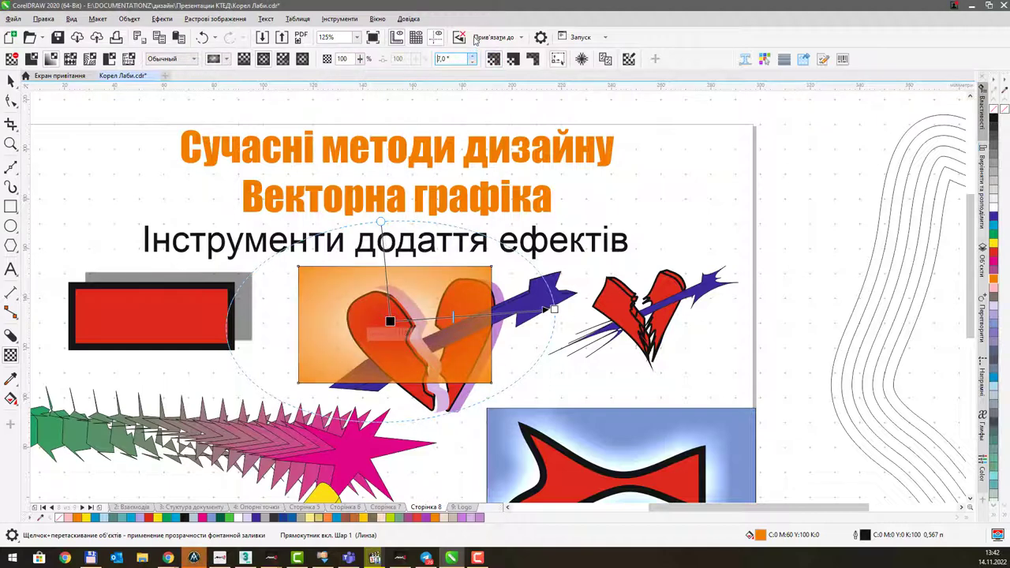
left_click(472, 57)
mouse_move(376, 222)
left_mouse_down()
mouse_move(306, 247)
mouse_move(368, 230)
left_mouse_up()
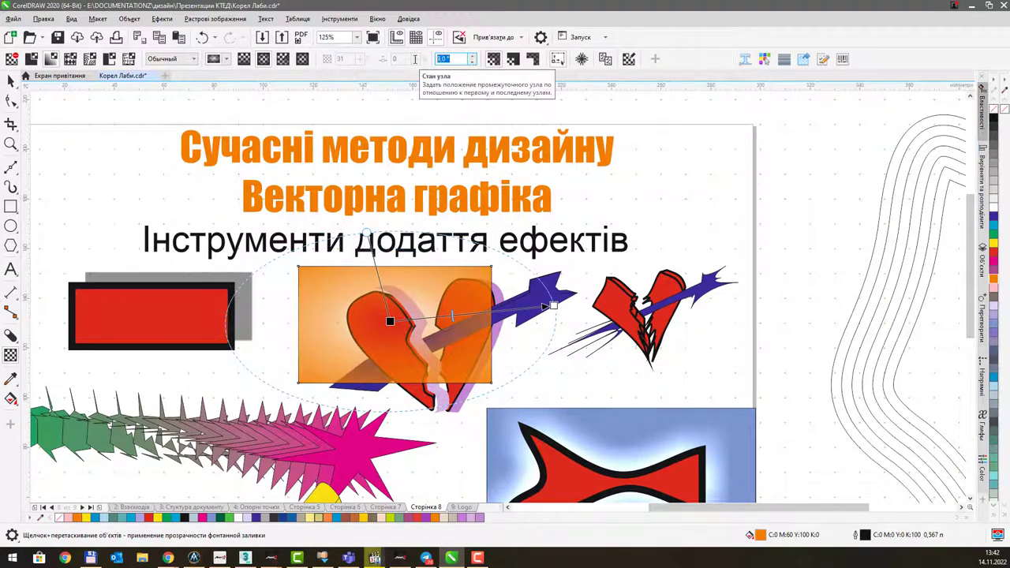
type("45")
key("Return")
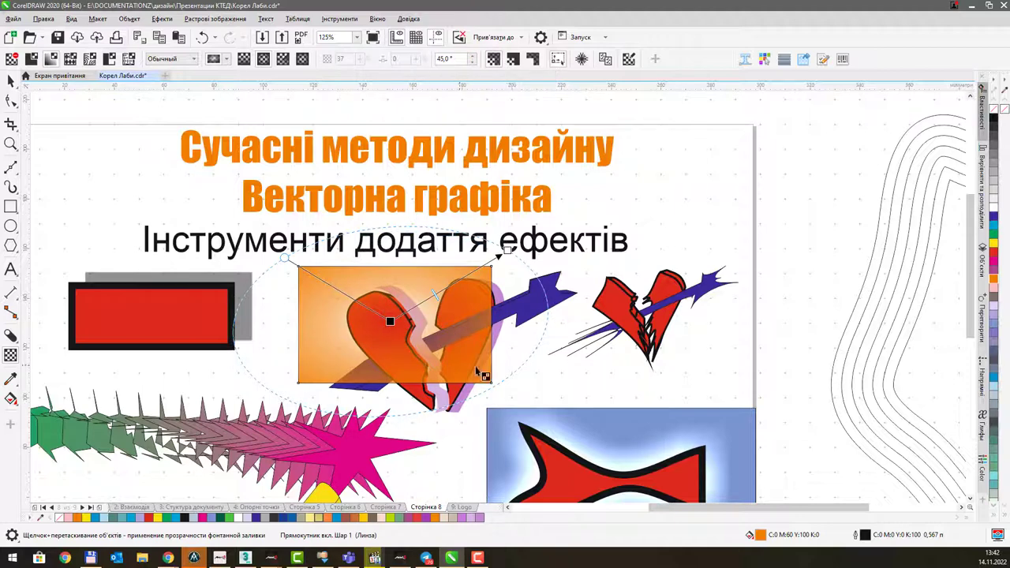
Change the rectangle's fountain transparency to conical and nudge its centre, and switch it to rectangular with an adjusted midpoint.
left_click(284, 59)
mouse_move(505, 388)
left_mouse_down()
mouse_move(525, 345)
mouse_move(509, 382)
left_mouse_up()
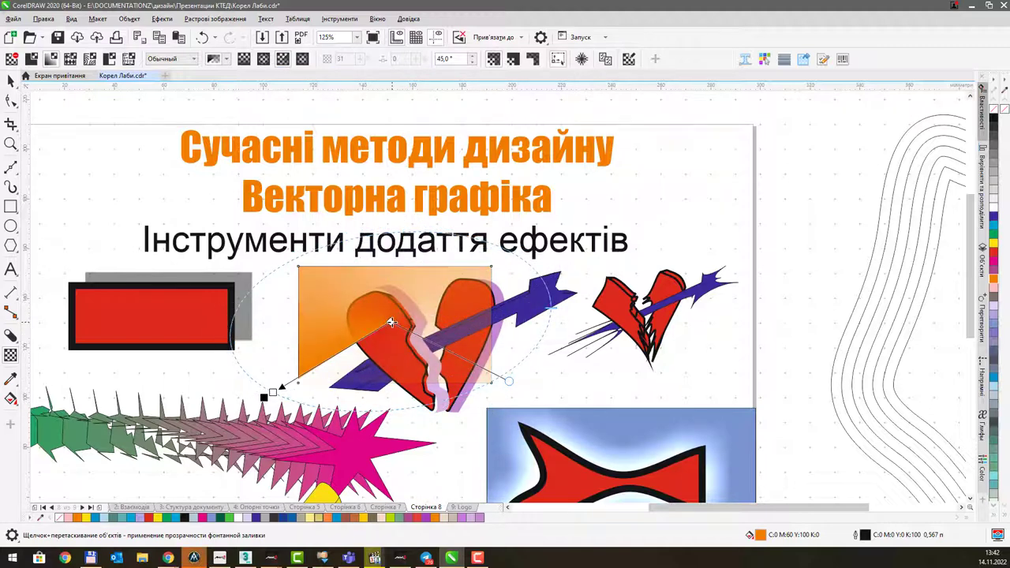
mouse_move(391, 322)
left_mouse_down()
mouse_move(391, 282)
mouse_move(386, 318)
left_mouse_up()
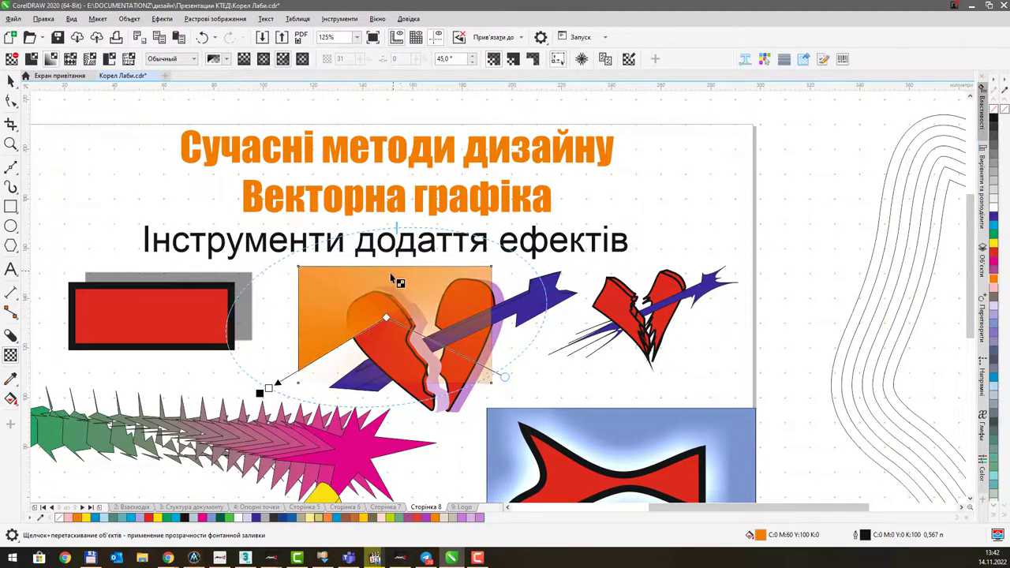
left_click(302, 59)
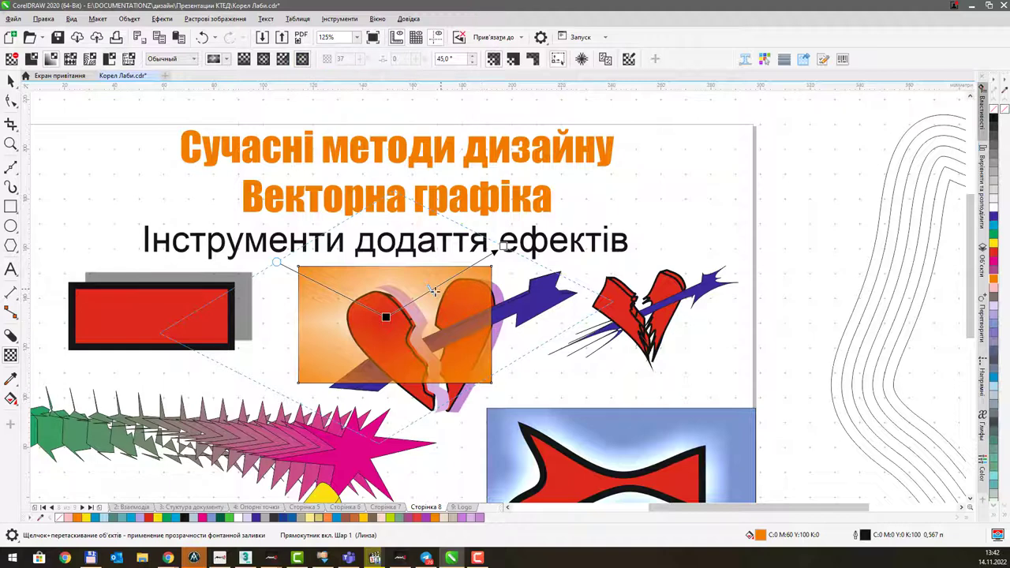
left_click(461, 272)
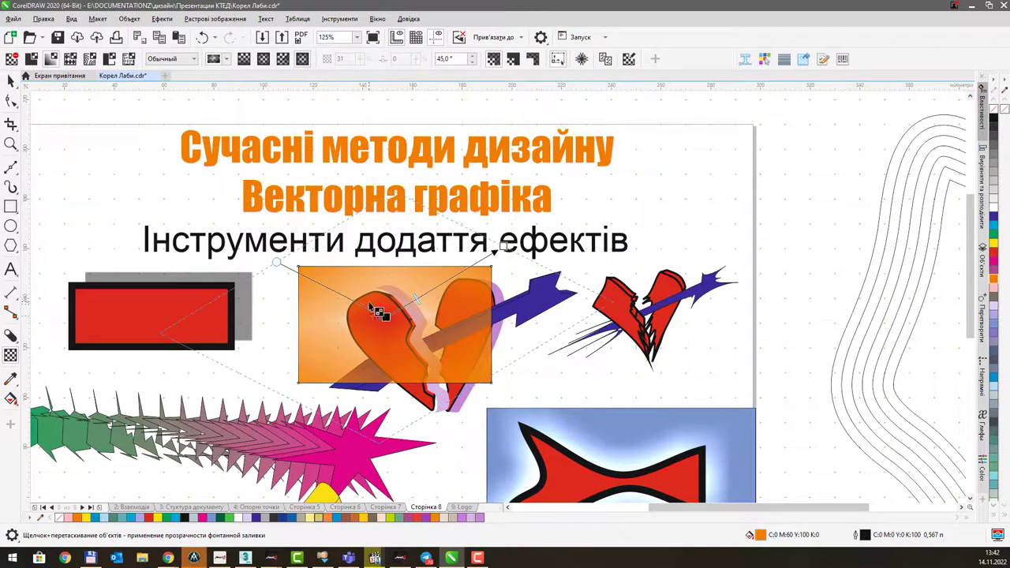
Apply a uniform 50% transparency to the orange rectangle, and switch back to the fountain transparency and adjust its rotation handle.
left_click(31, 60)
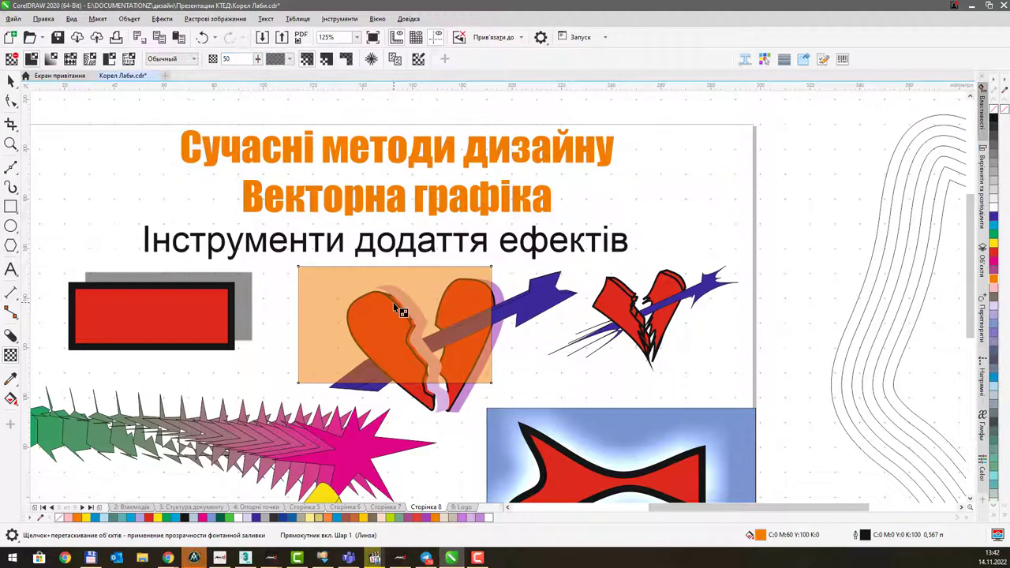
left_click(50, 58)
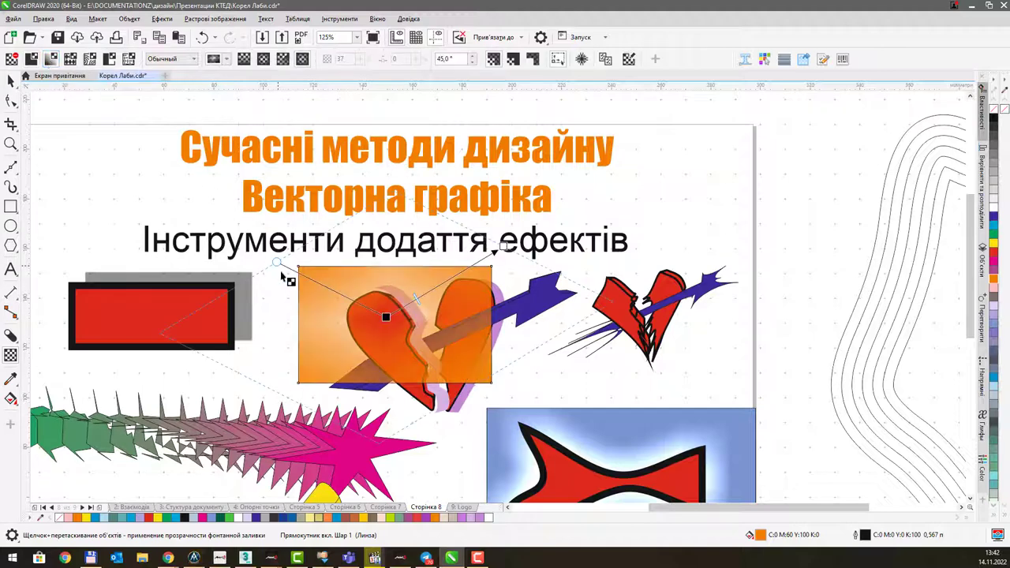
left_click_drag(277, 262, 308, 244)
Apply a full-colour pattern transparency to the orange rectangle using the diamond chain-link pattern.
left_click(70, 58)
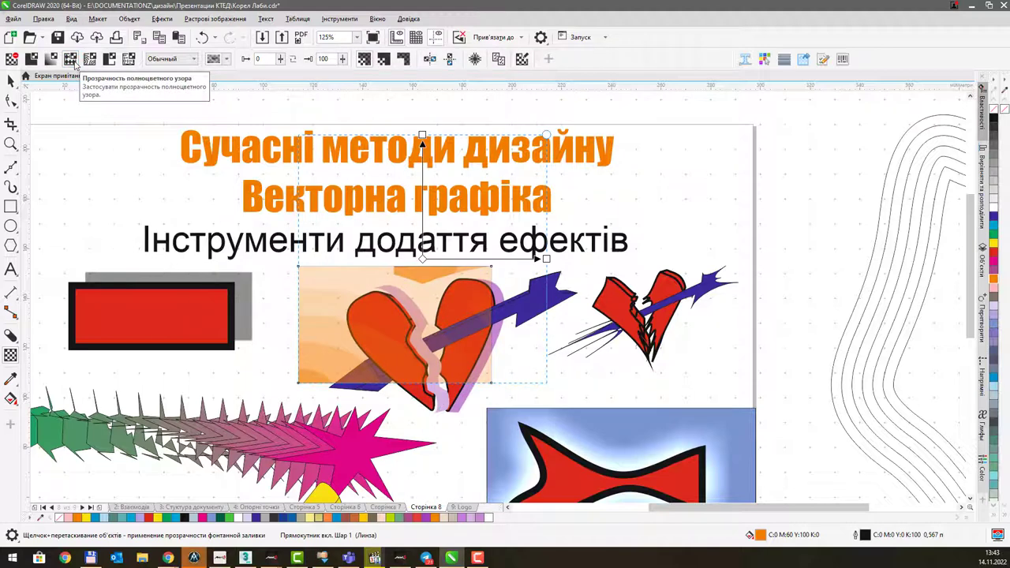
left_click(226, 60)
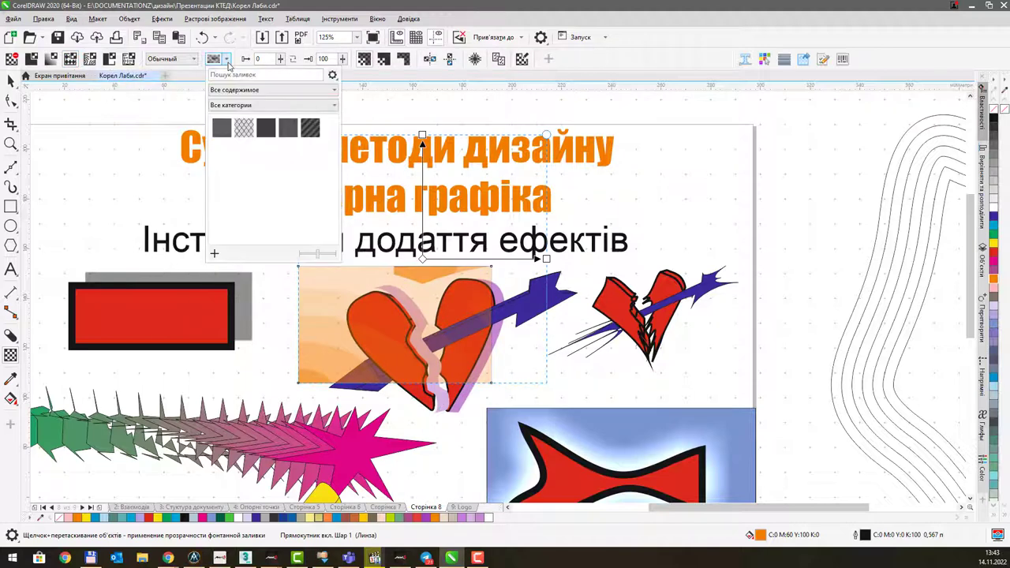
left_click(241, 127)
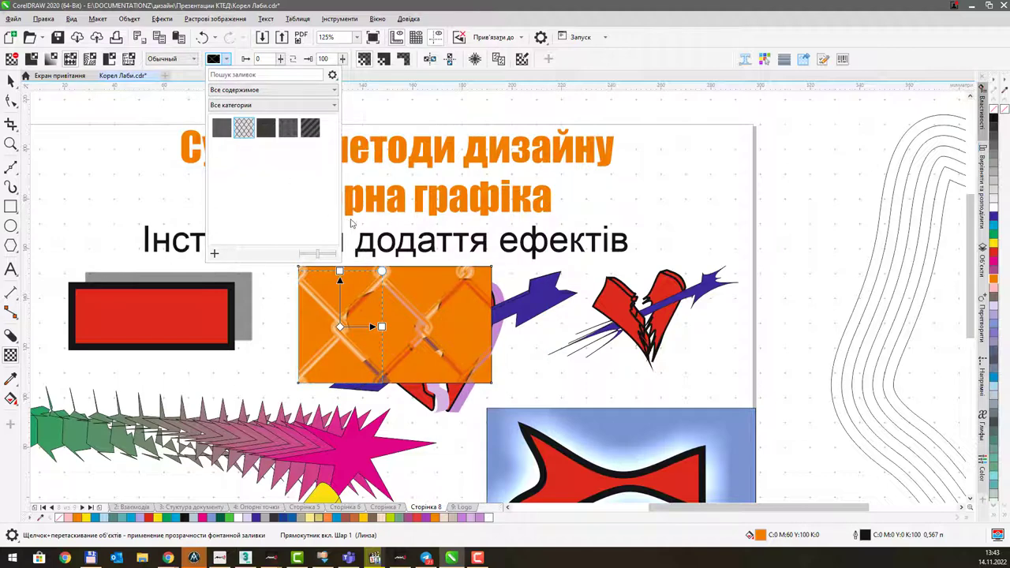
left_click(402, 258)
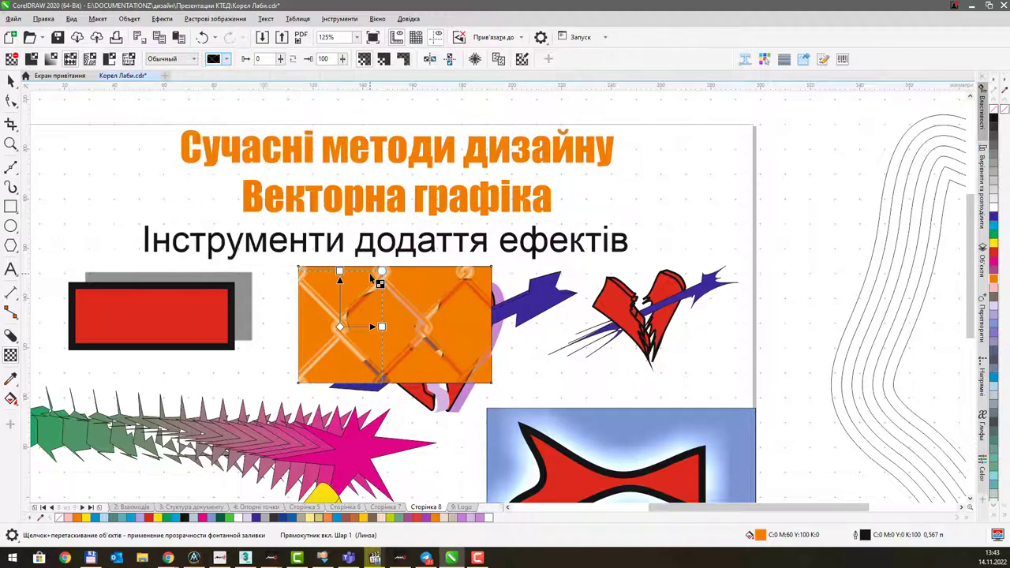
Reduce the pattern's background transparency and set it to 22.
left_click(342, 60)
left_click_drag(337, 68, 332, 72)
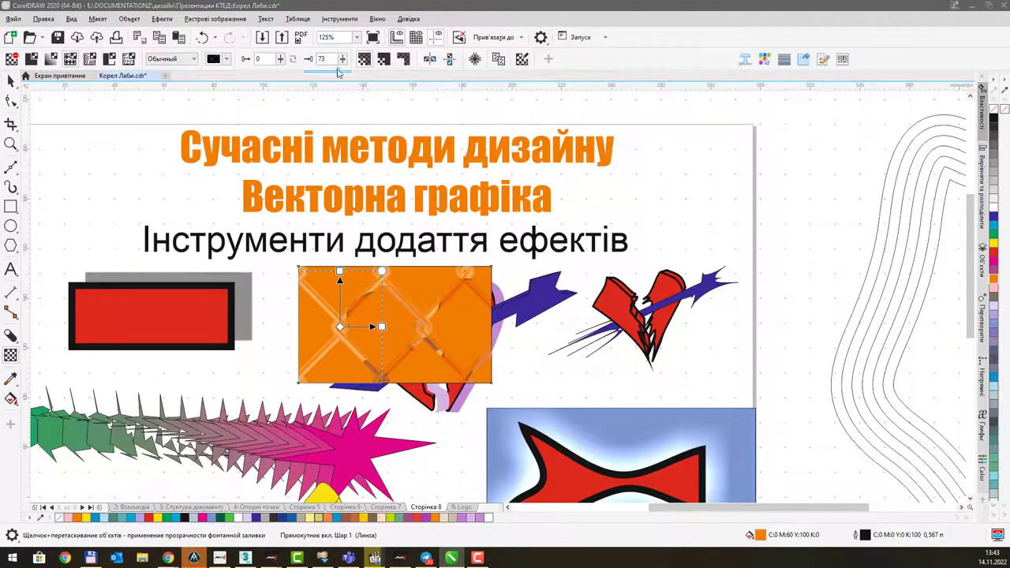
left_click_drag(340, 73, 334, 74)
left_click(340, 64)
type("22")
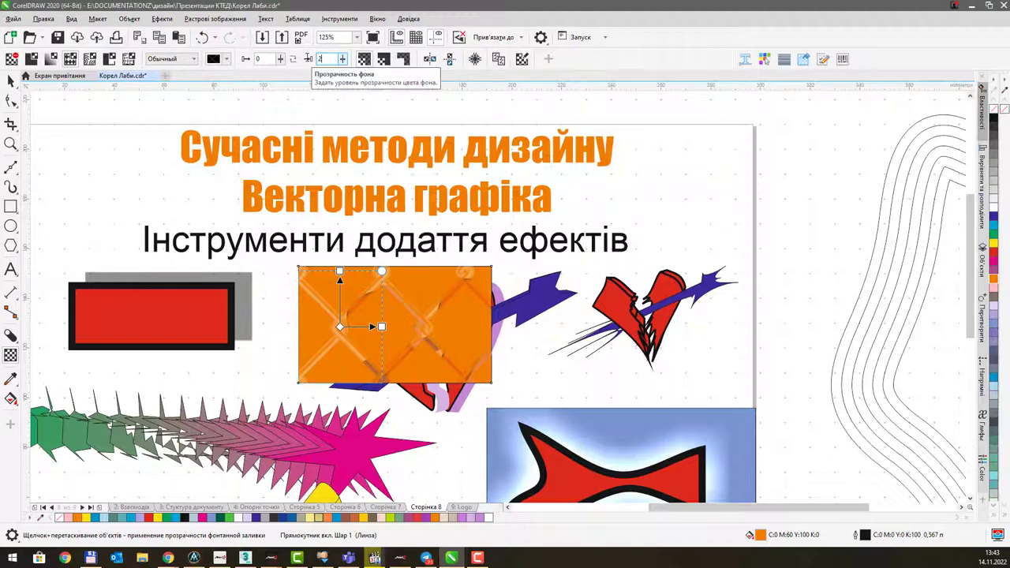
key("Return")
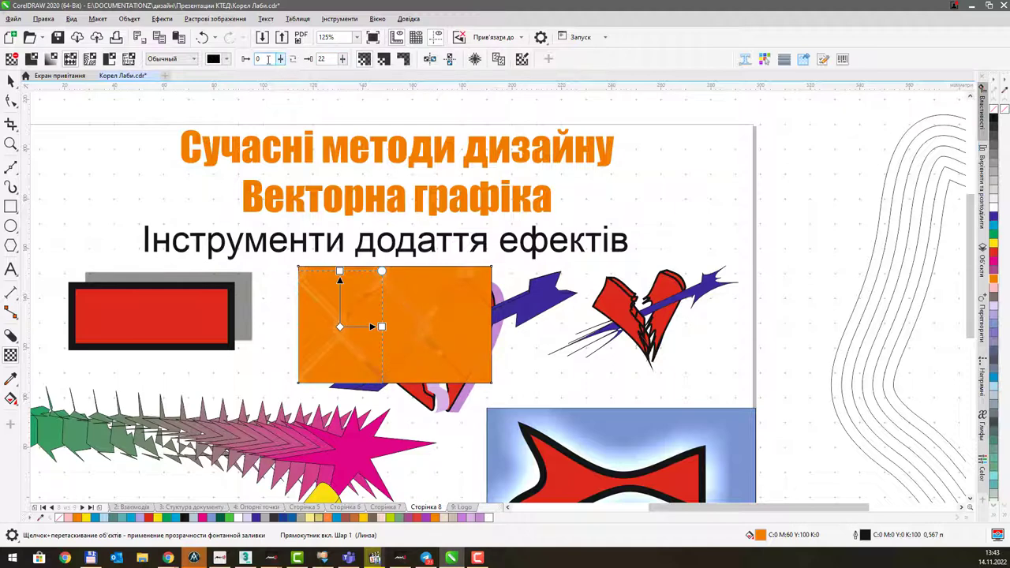
Try foreground transparency values of 5 and 25 for the pattern, and set it to 8.
double_click(267, 59)
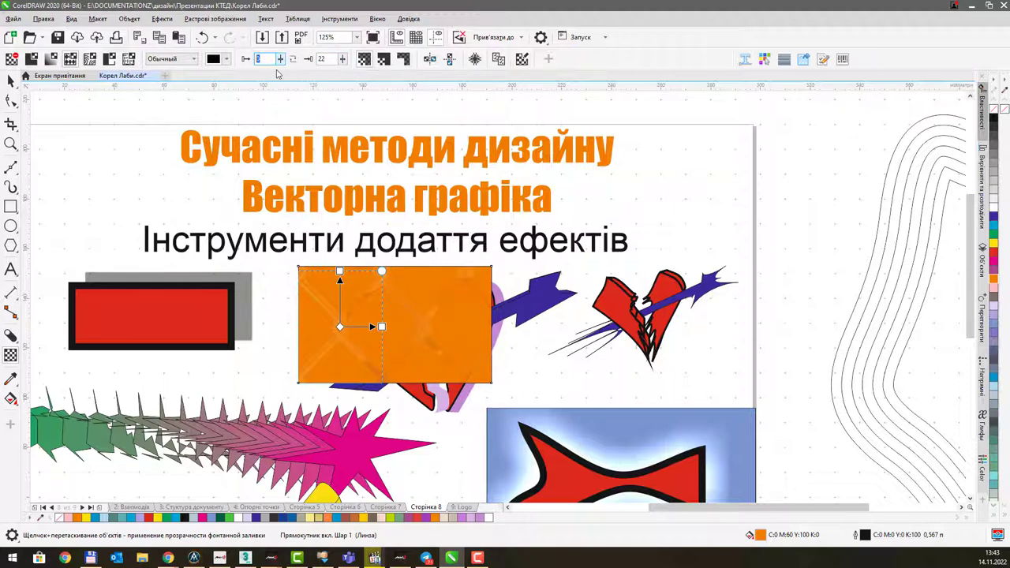
key("Return")
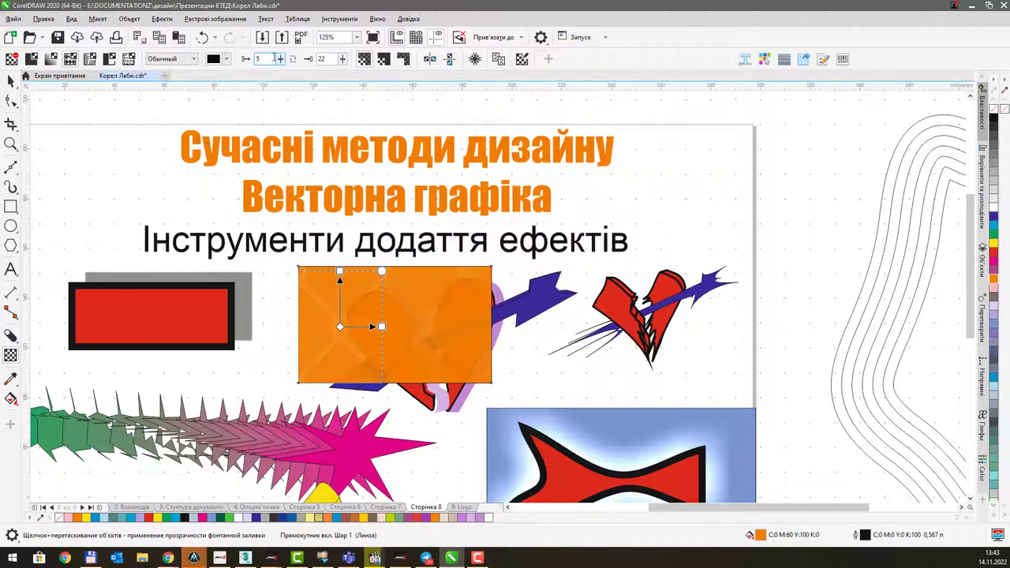
type("5")
key("Return")
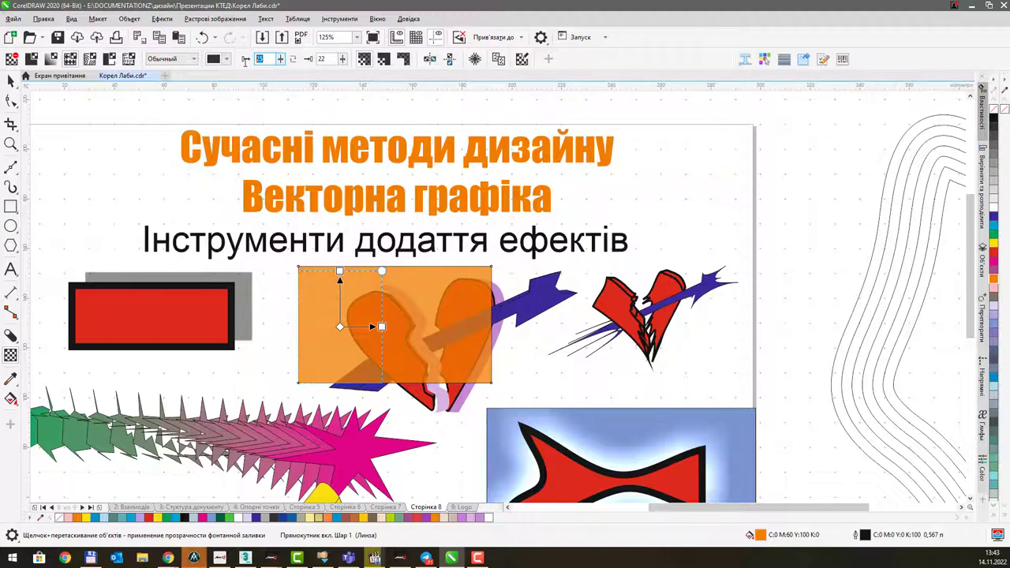
type("8")
key("Return")
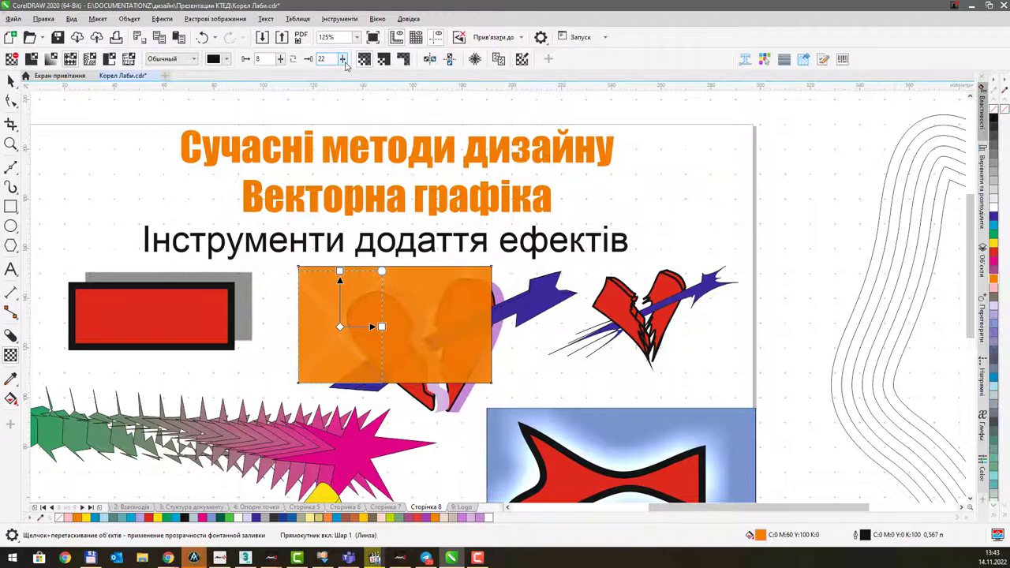
Set the pattern's background transparency to 90 and foreground transparency to 12, and widen the pattern tile.
left_click_drag(352, 69, 378, 82)
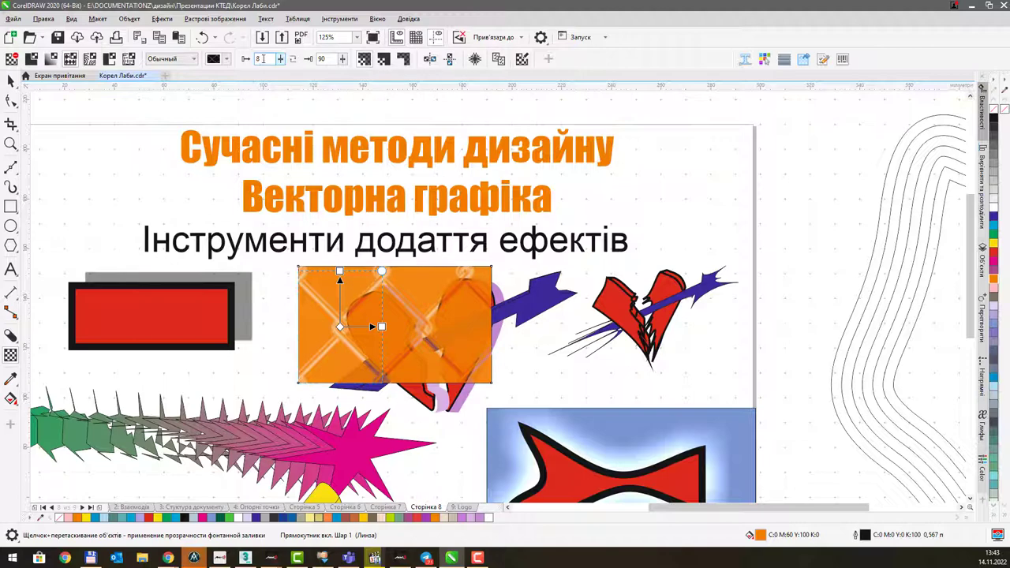
type("12")
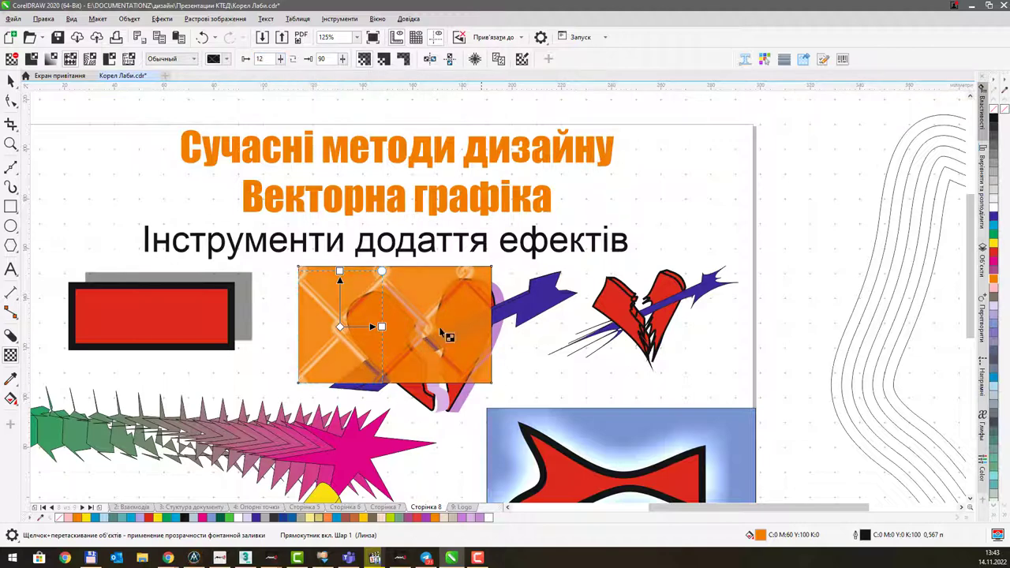
mouse_move(381, 326)
left_mouse_down()
mouse_move(434, 335)
mouse_move(394, 317)
mouse_move(388, 332)
mouse_move(413, 327)
mouse_move(400, 326)
left_mouse_up()
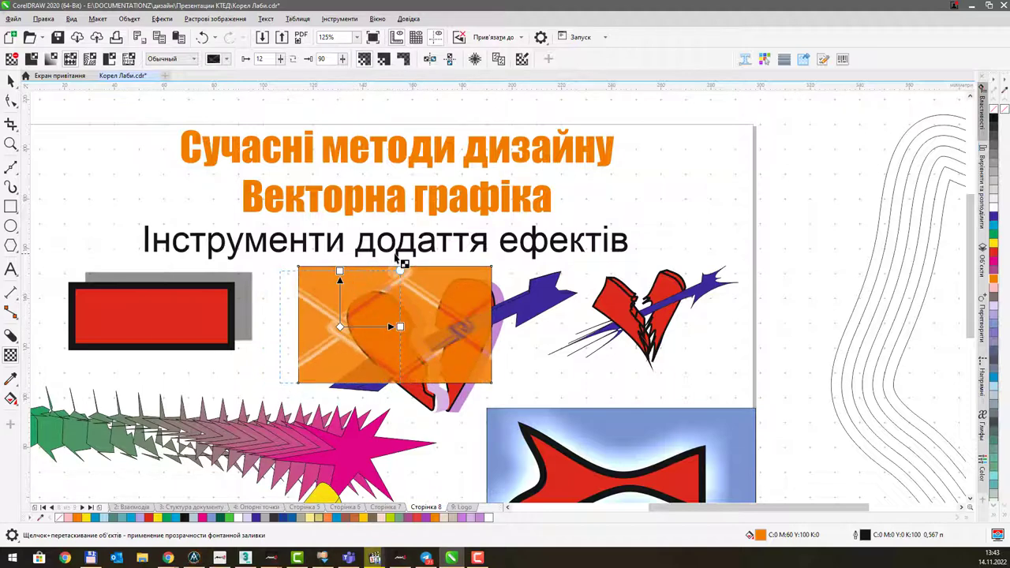
Try a bitmap pattern transparency on the rectangle, and change it to a two-colour pattern and look through the available patterns.
left_click(90, 61)
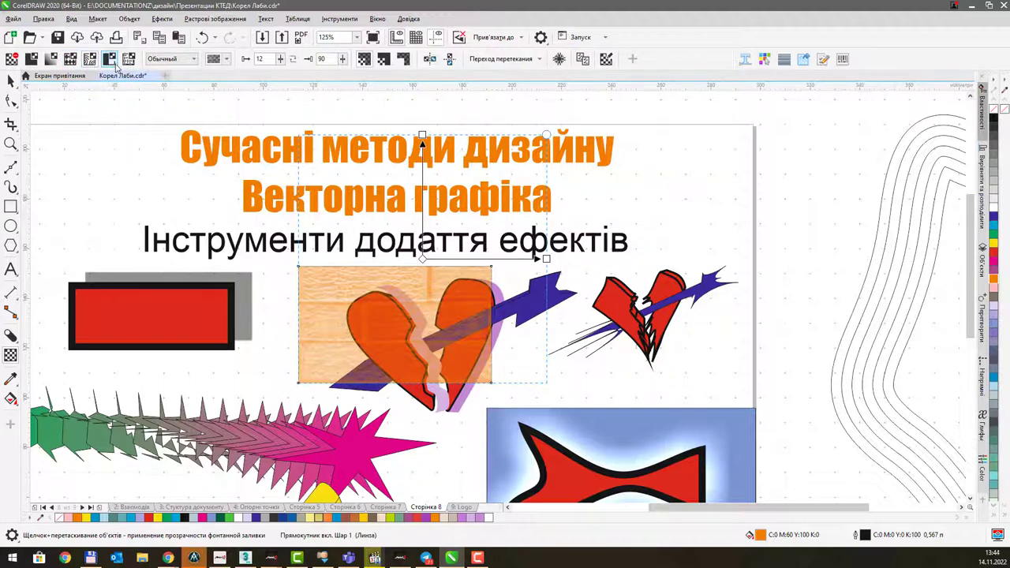
left_click(111, 61)
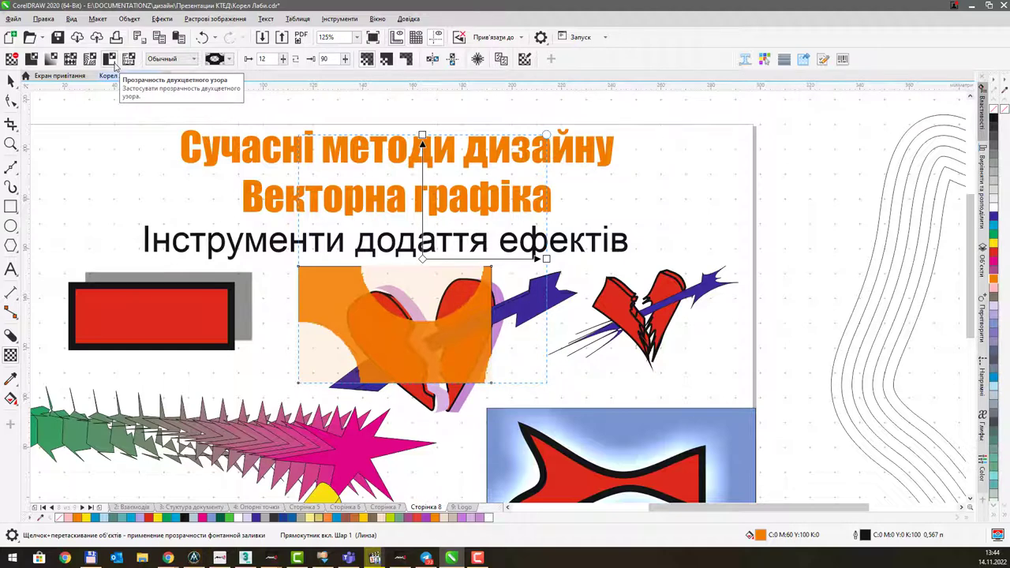
left_click(231, 63)
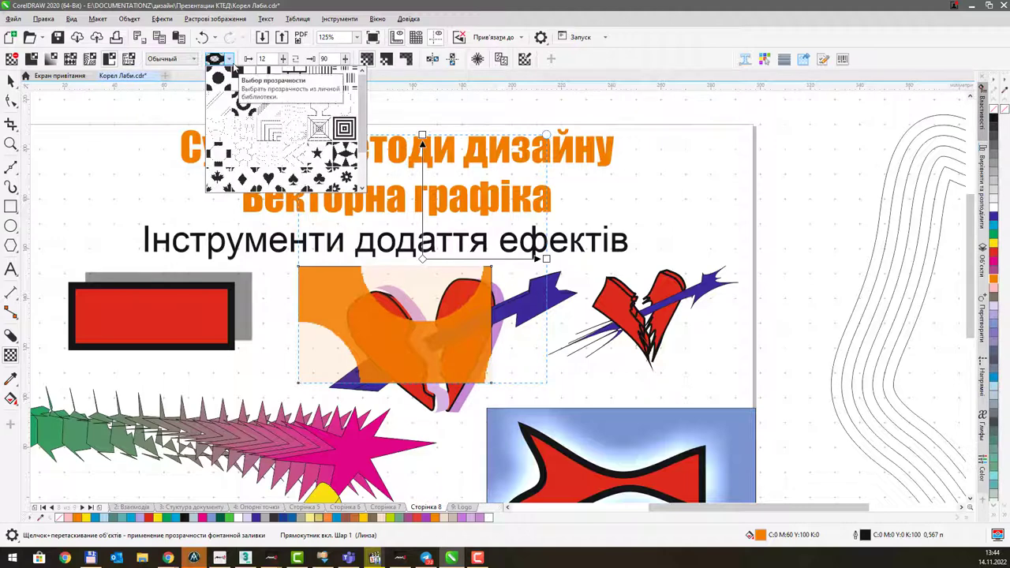
left_click(233, 68)
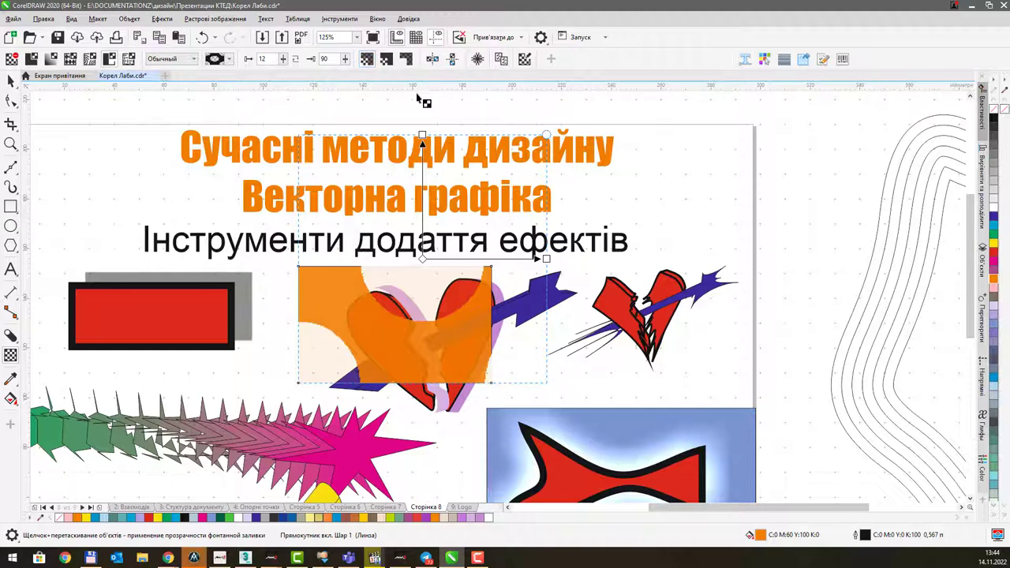
Select the orange rectangle and set its outline width to 8 pt.
left_click(10, 81)
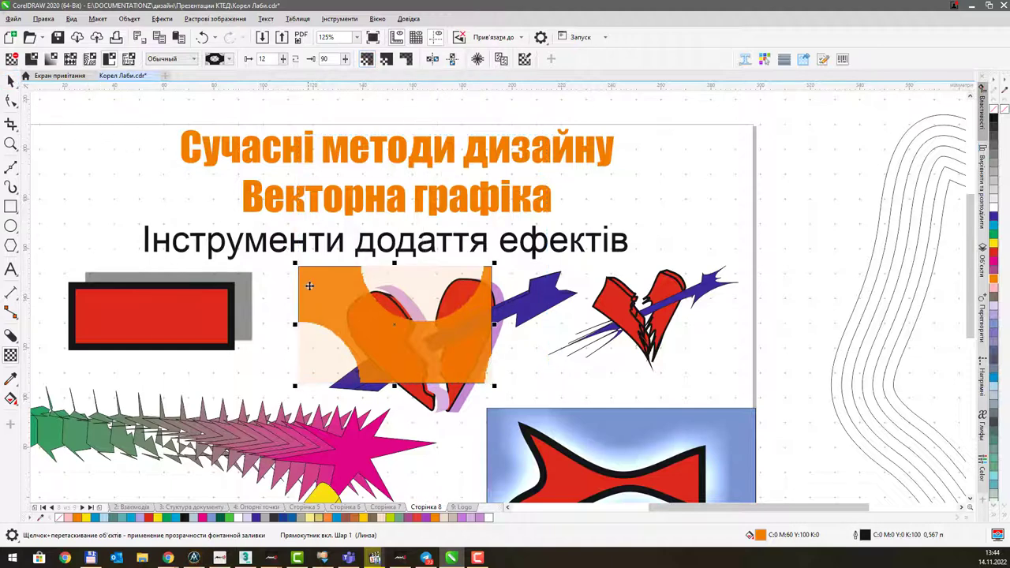
left_click(318, 287)
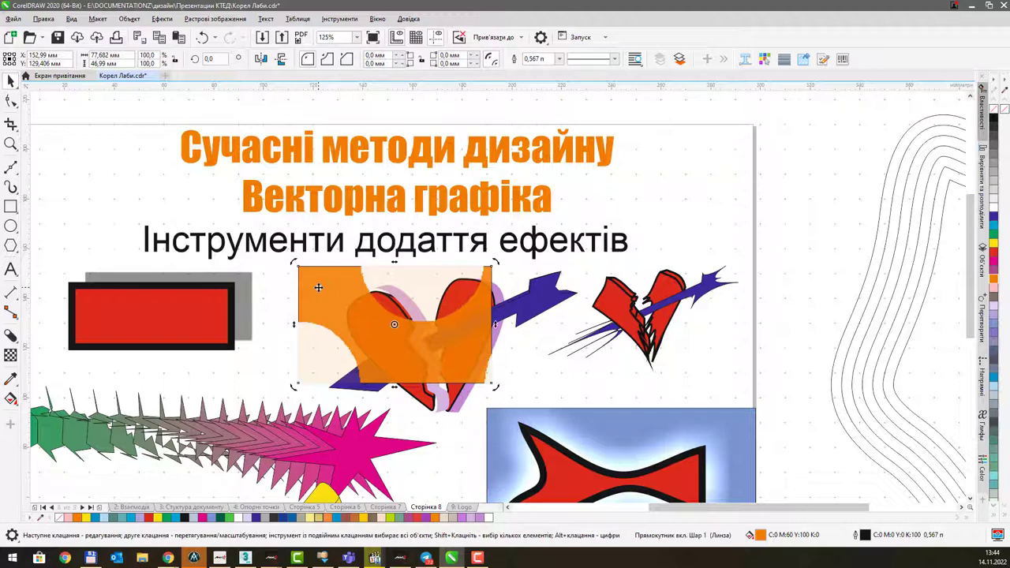
left_click(558, 59)
left_click(546, 125)
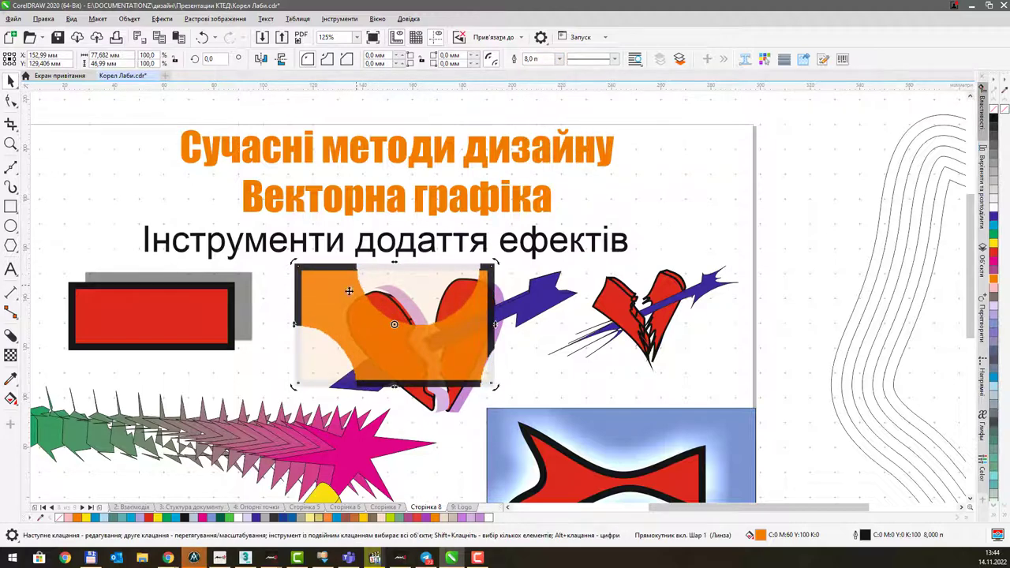
Try the pattern transparency on the rectangle's outline only, and apply it to the fill only.
left_click(10, 355)
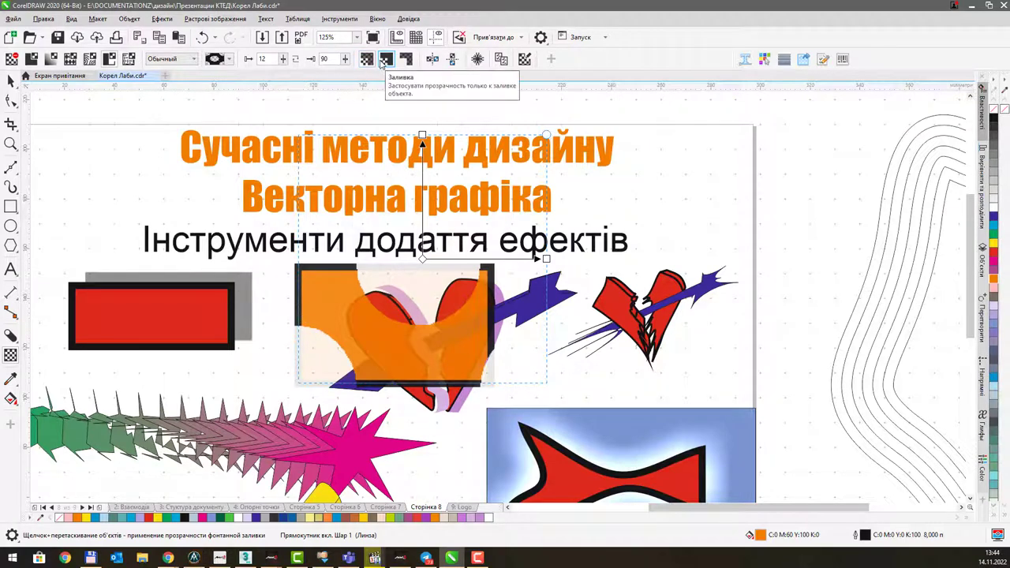
left_click(385, 61)
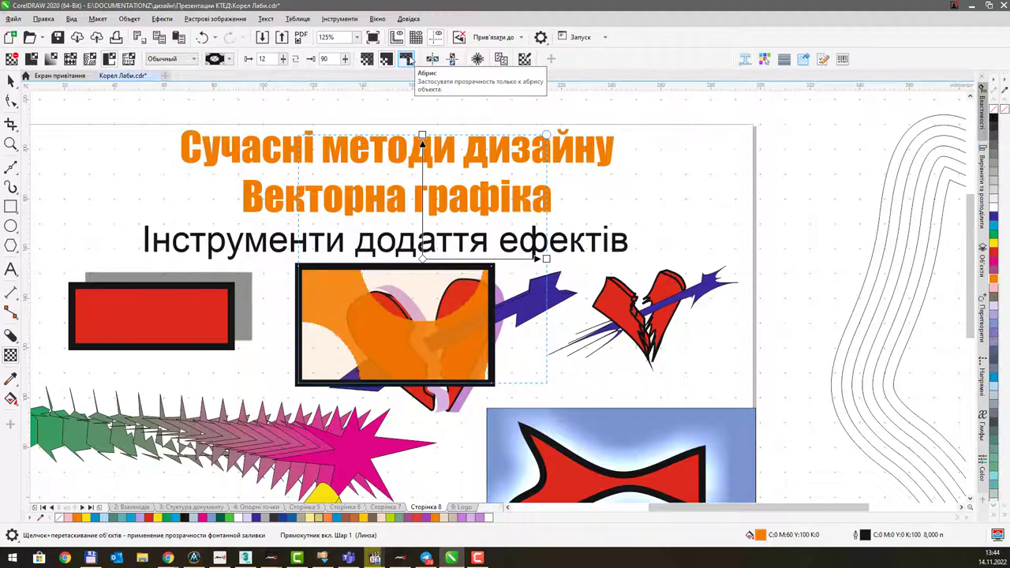
left_click(407, 59)
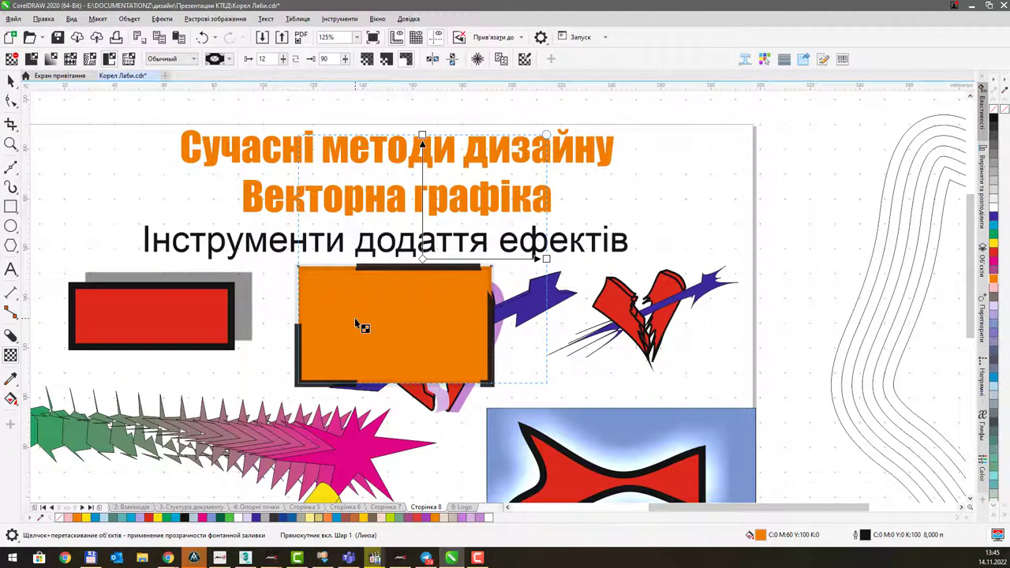
left_click(386, 60)
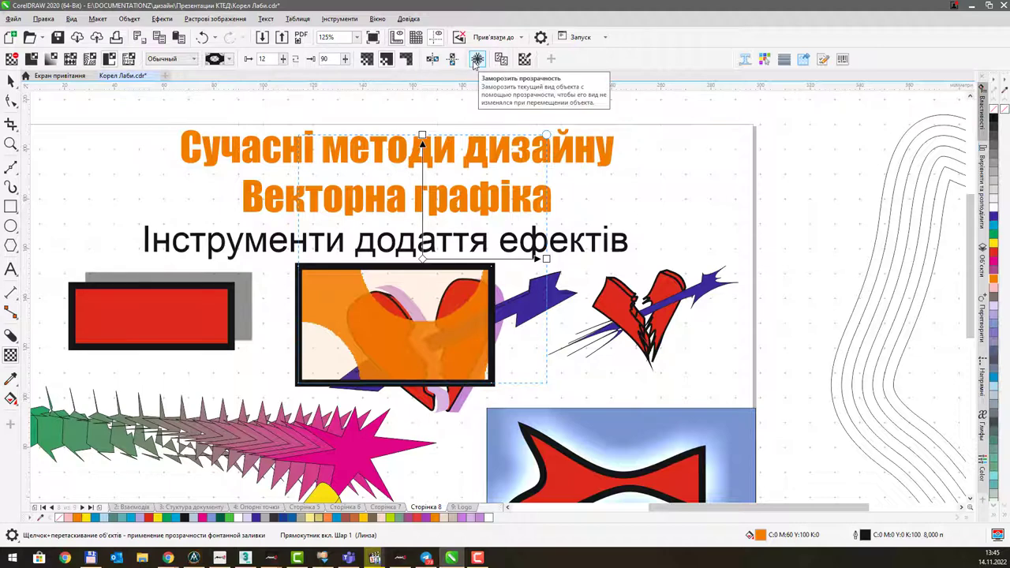
Try freezing the rectangle's pattern transparency and open the transparency editing dialog, and return to unfrozen fill-only transparency.
left_click(476, 60)
key("ctrl+z")
key("ctrl+z")
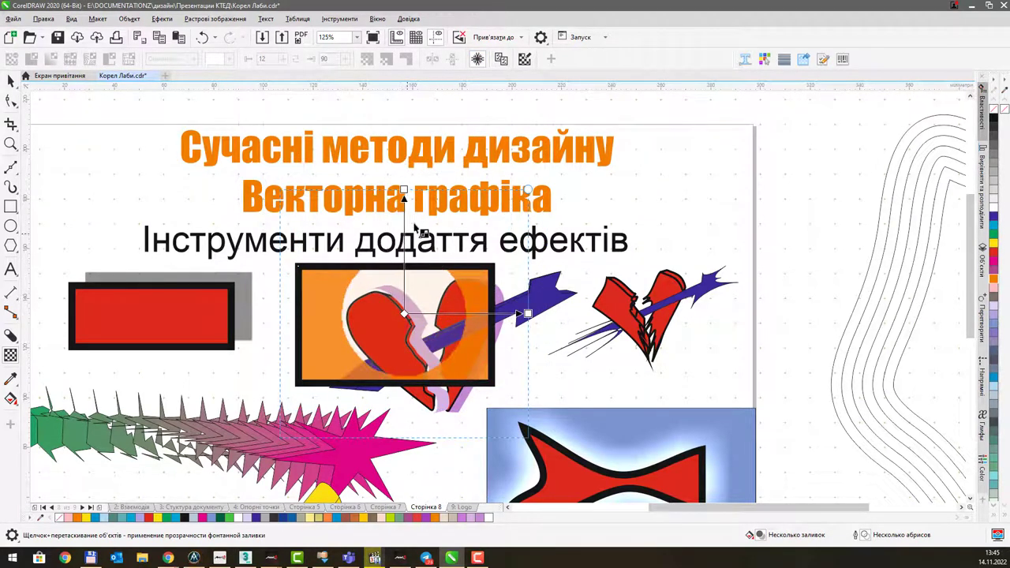
left_click(525, 60)
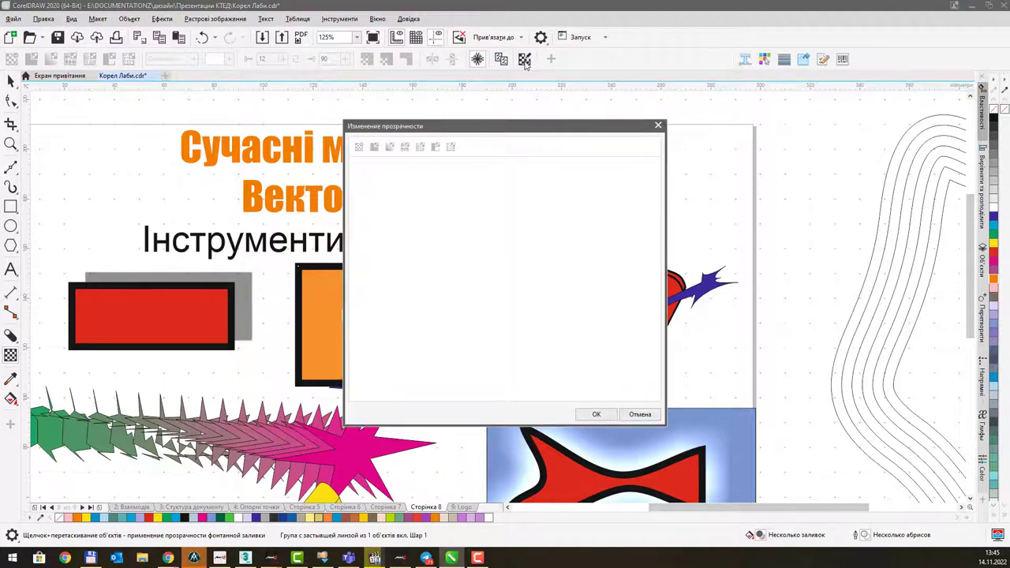
left_click(658, 126)
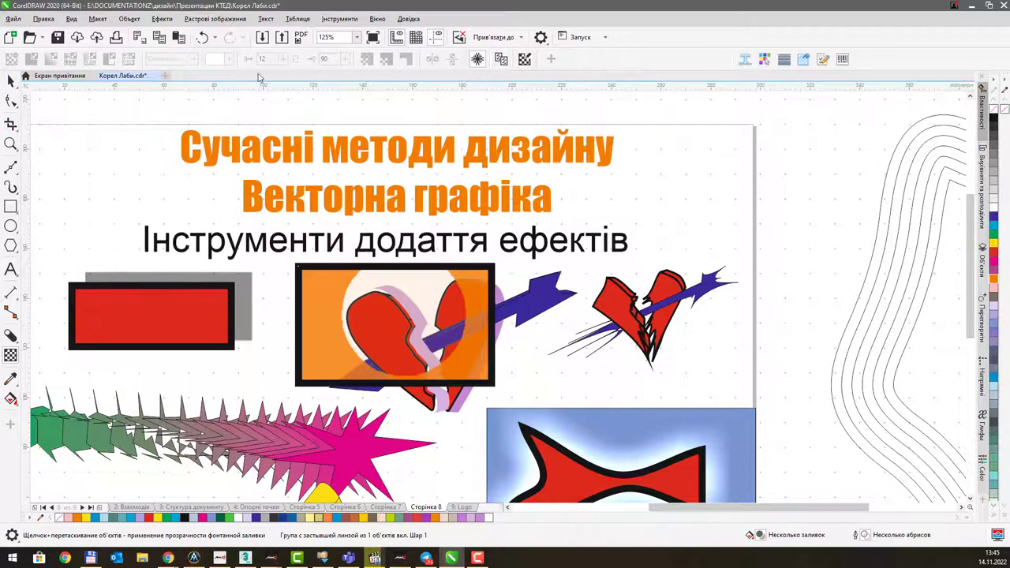
left_click(386, 58)
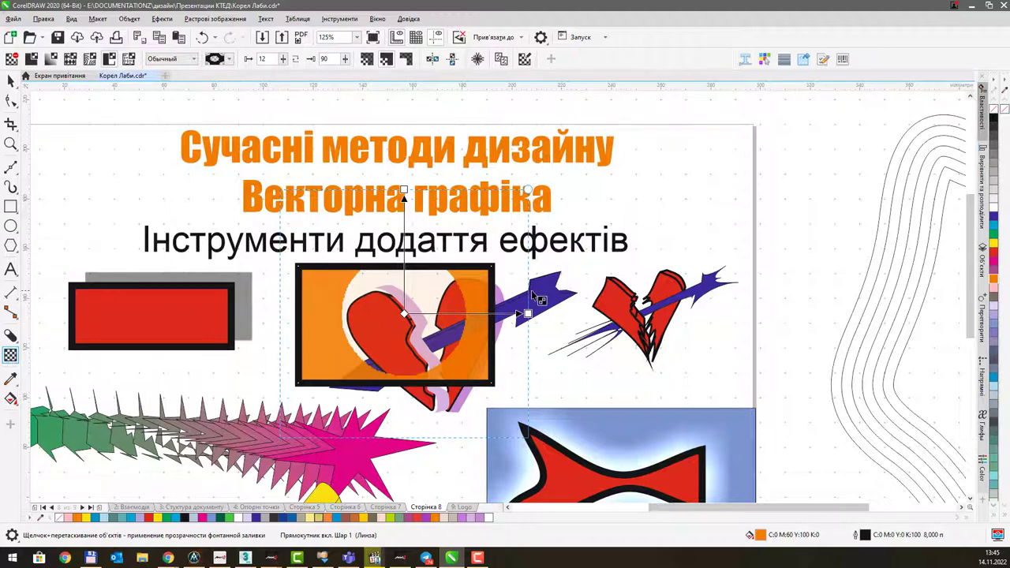
left_click_drag(539, 298, 582, 233)
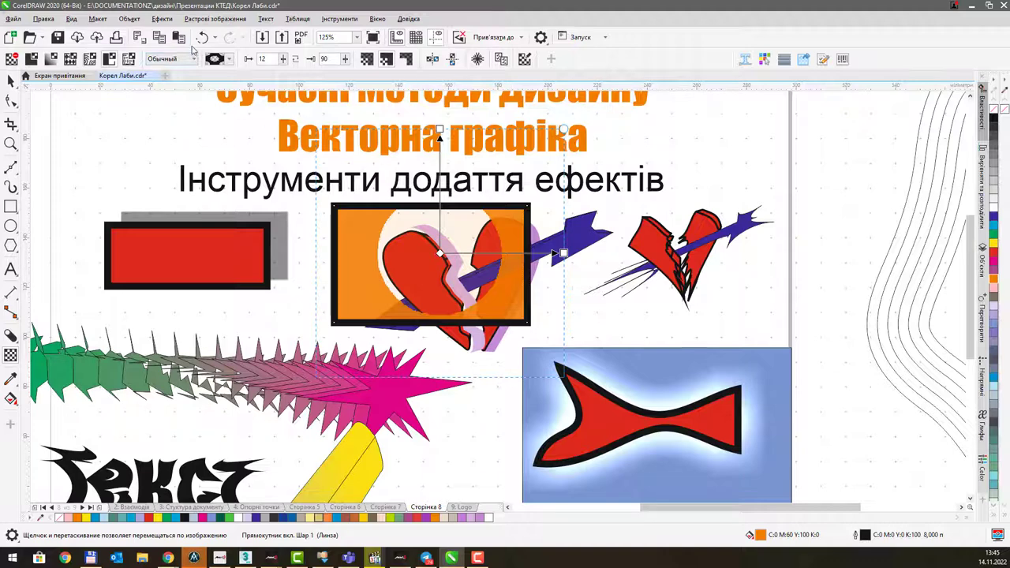
left_click(161, 19)
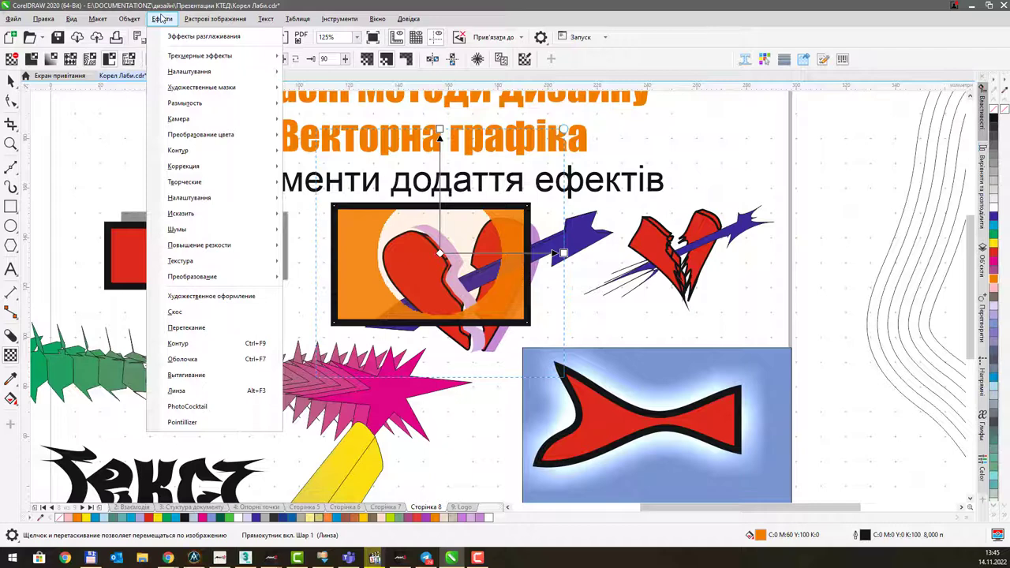
mouse_move(212, 20)
mouse_move(153, 20)
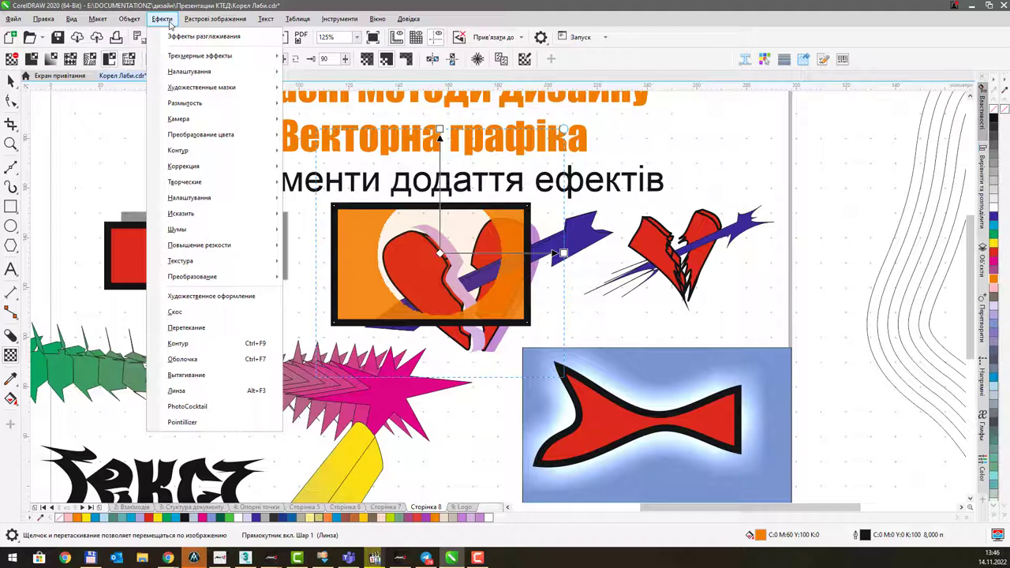
left_click(164, 20)
left_click(206, 21)
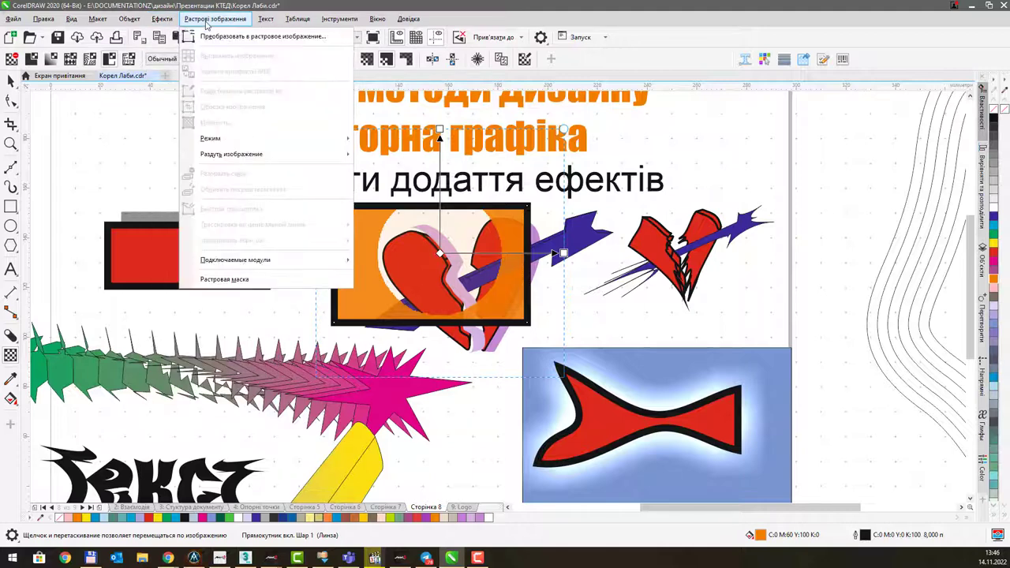
left_click(209, 22)
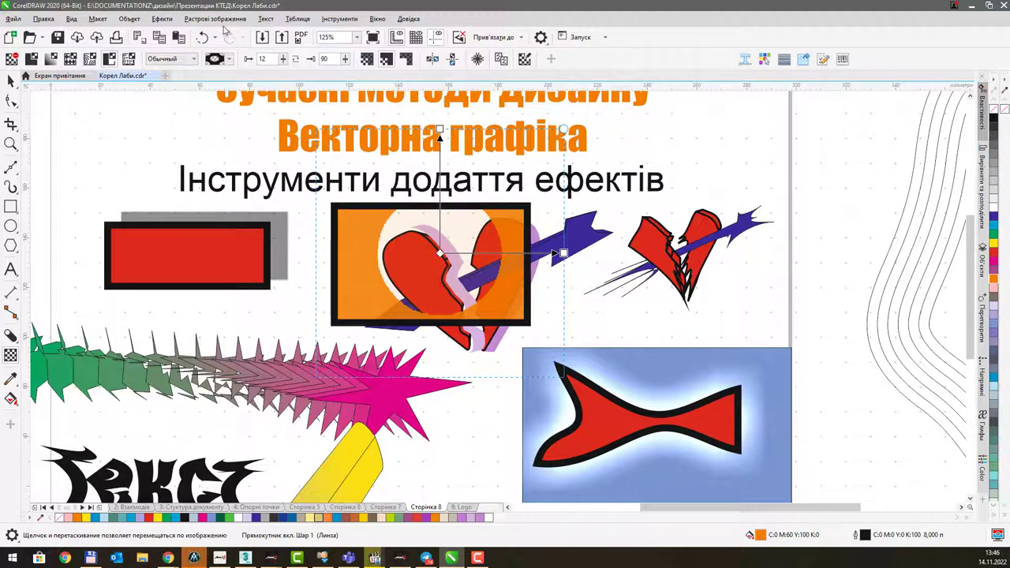
left_click_drag(182, 139, 187, 137)
scroll(216, 158, "down", 3)
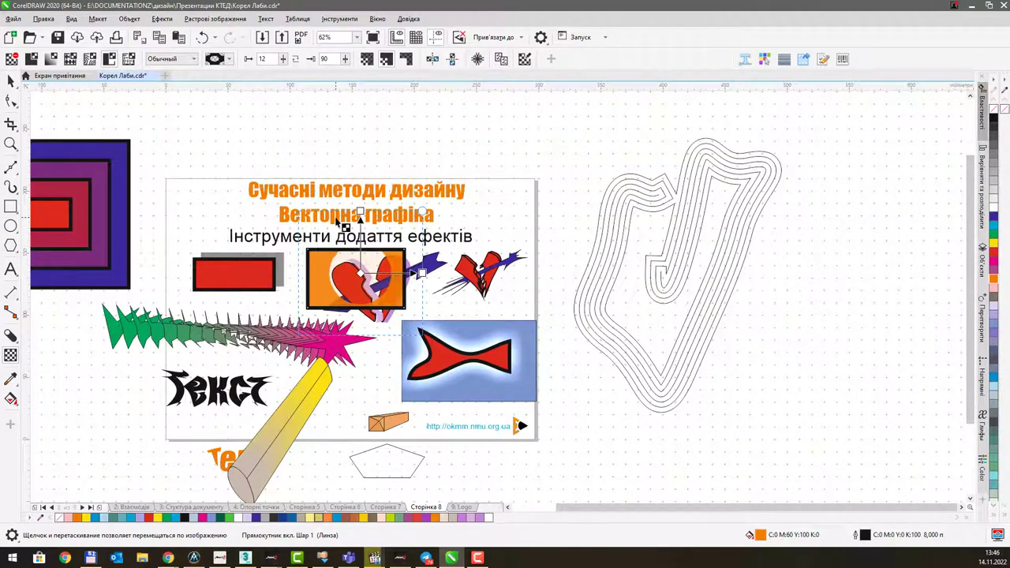
left_click_drag(339, 222, 377, 195)
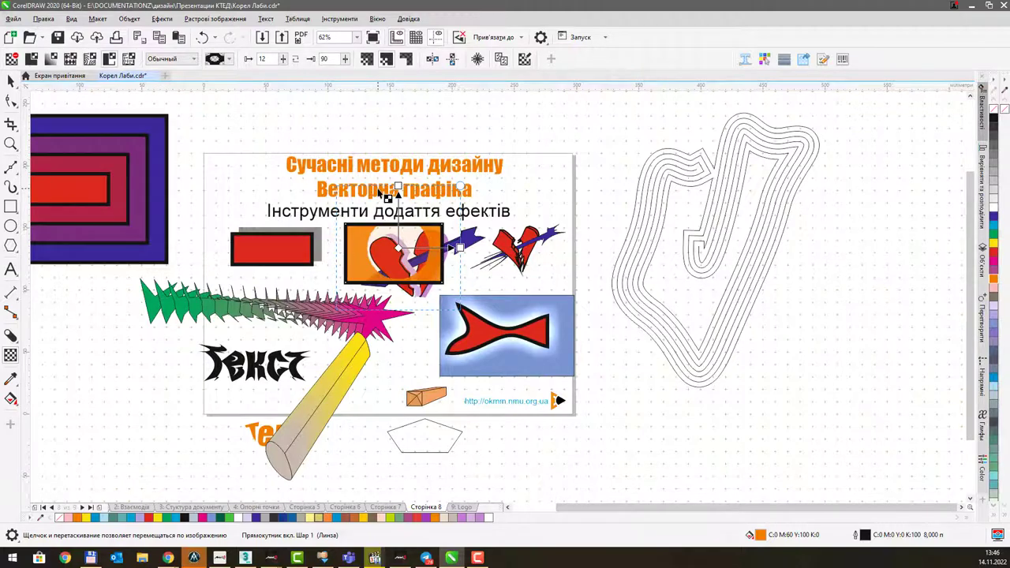
left_click_drag(370, 192, 384, 211)
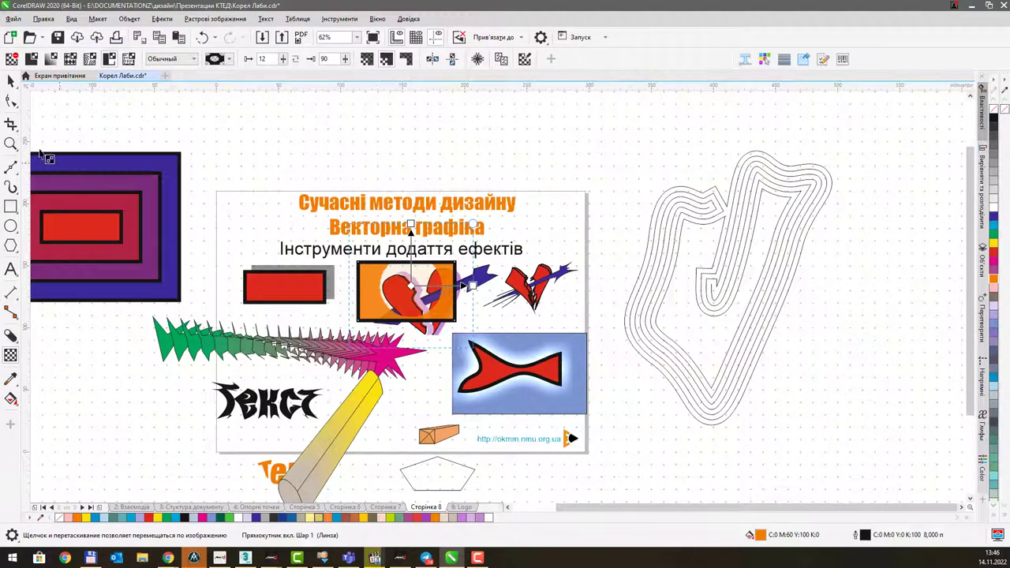